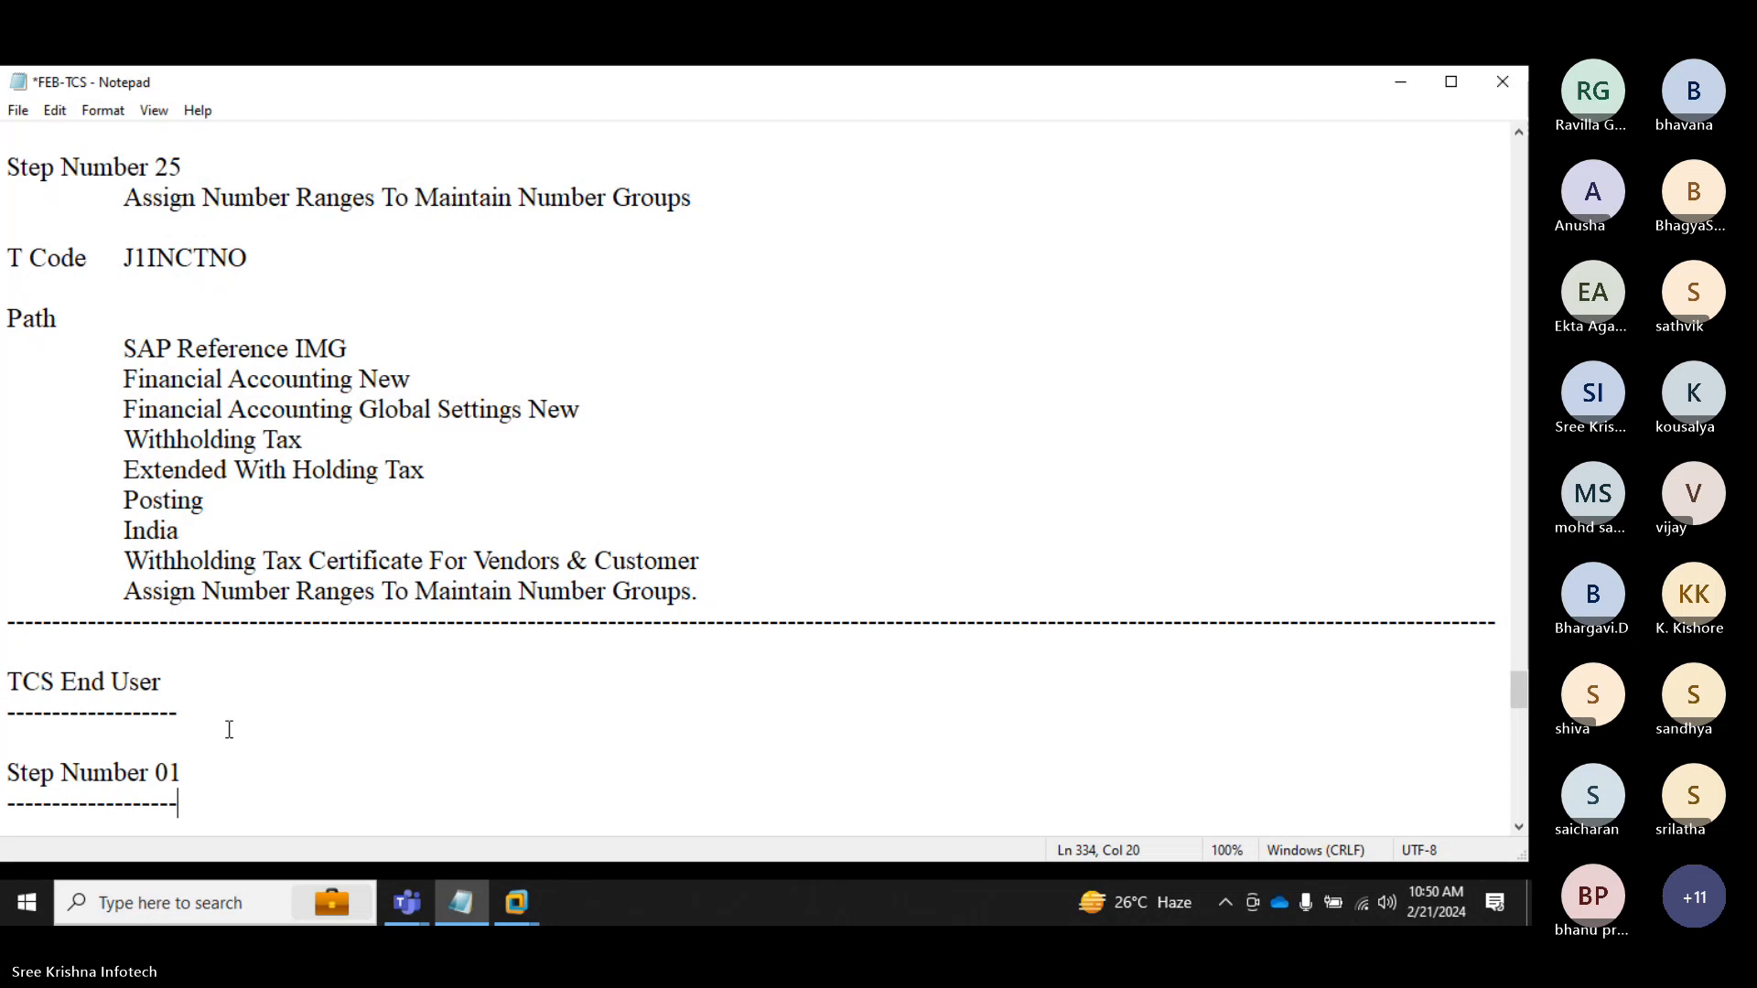
# Step: Start a new indented line under Step Number 01 with the transaction code J1ID
pyautogui.press('Return')
pyautogui.press('Tab')
pyautogui.write('J1I')
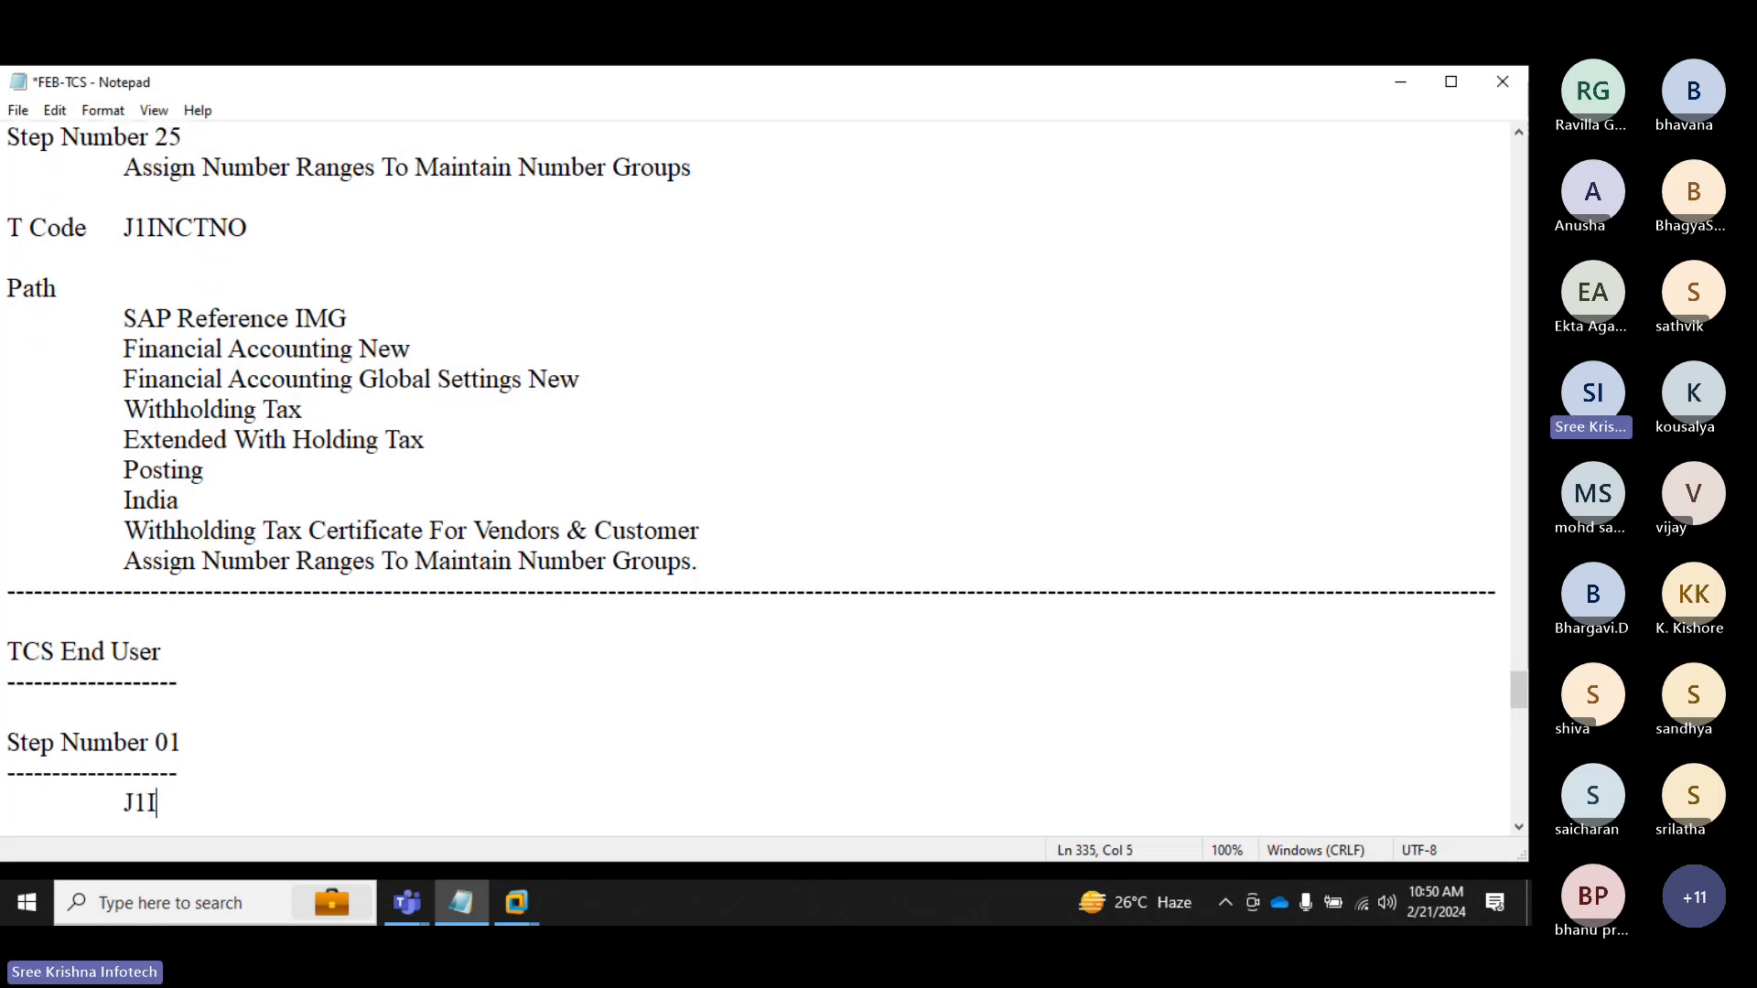
pyautogui.write('D')
pyautogui.press('Return')
pyautogui.press('Tab')
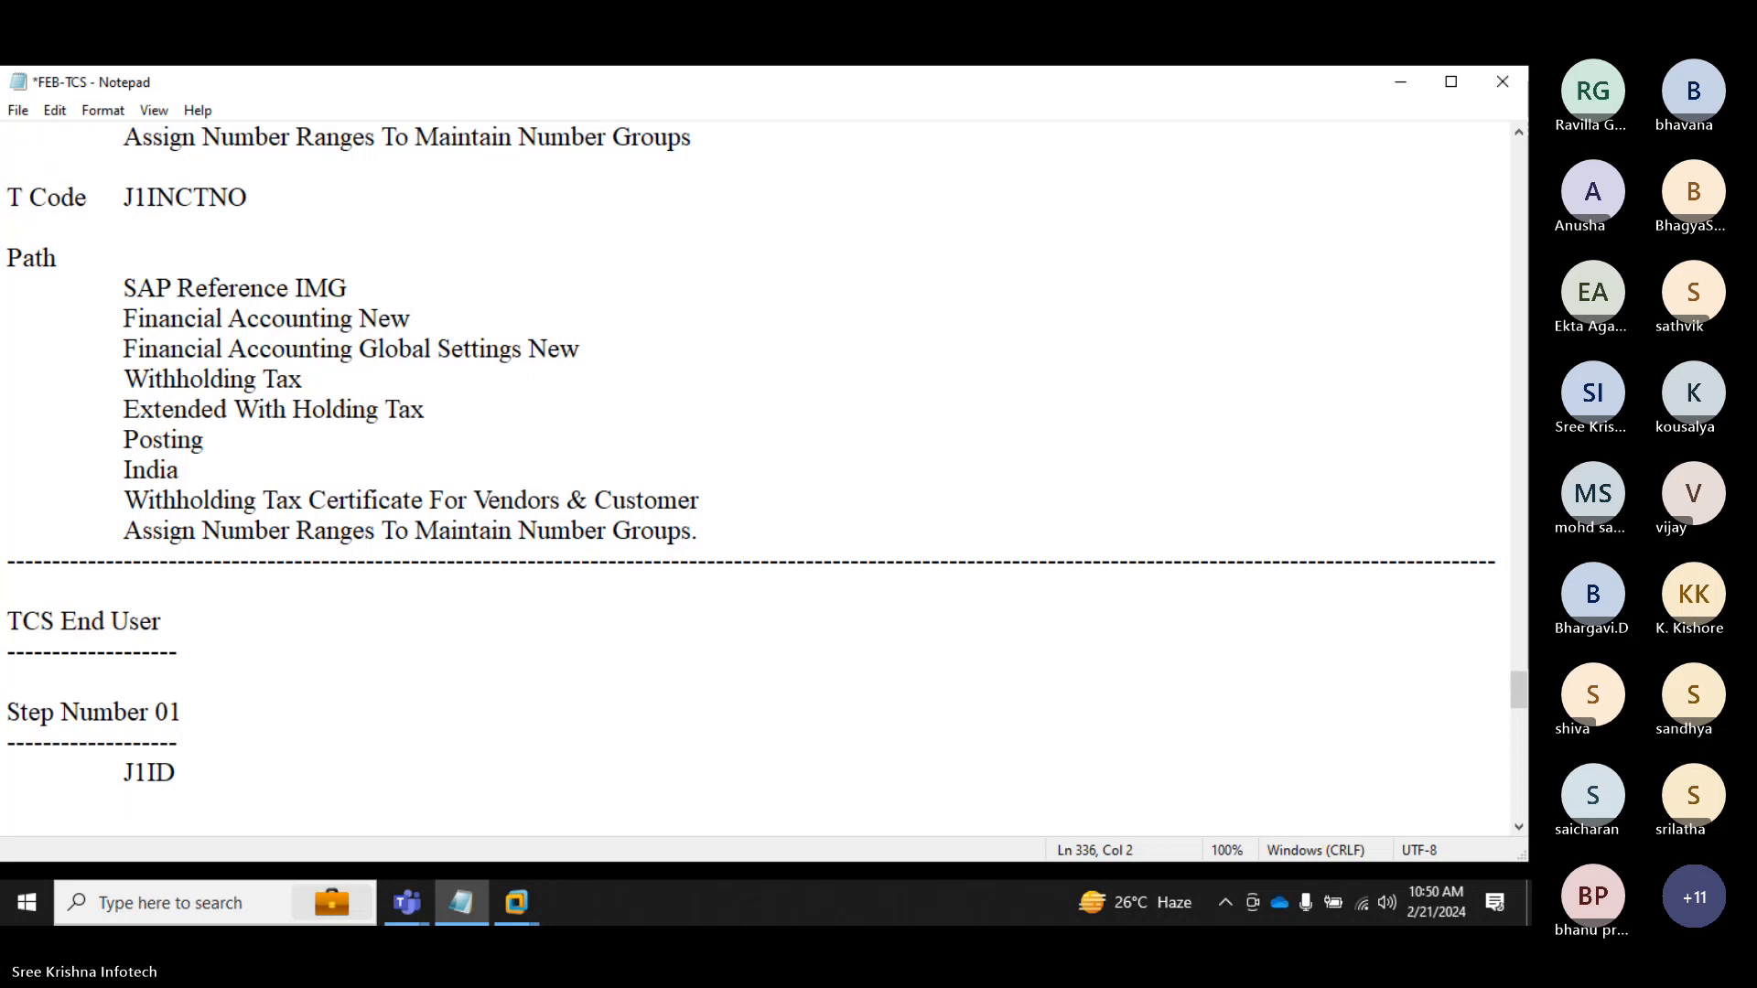
# Step: Write the description line "Customer PAN Number Activation" below J1ID
pyautogui.write('Customer {')
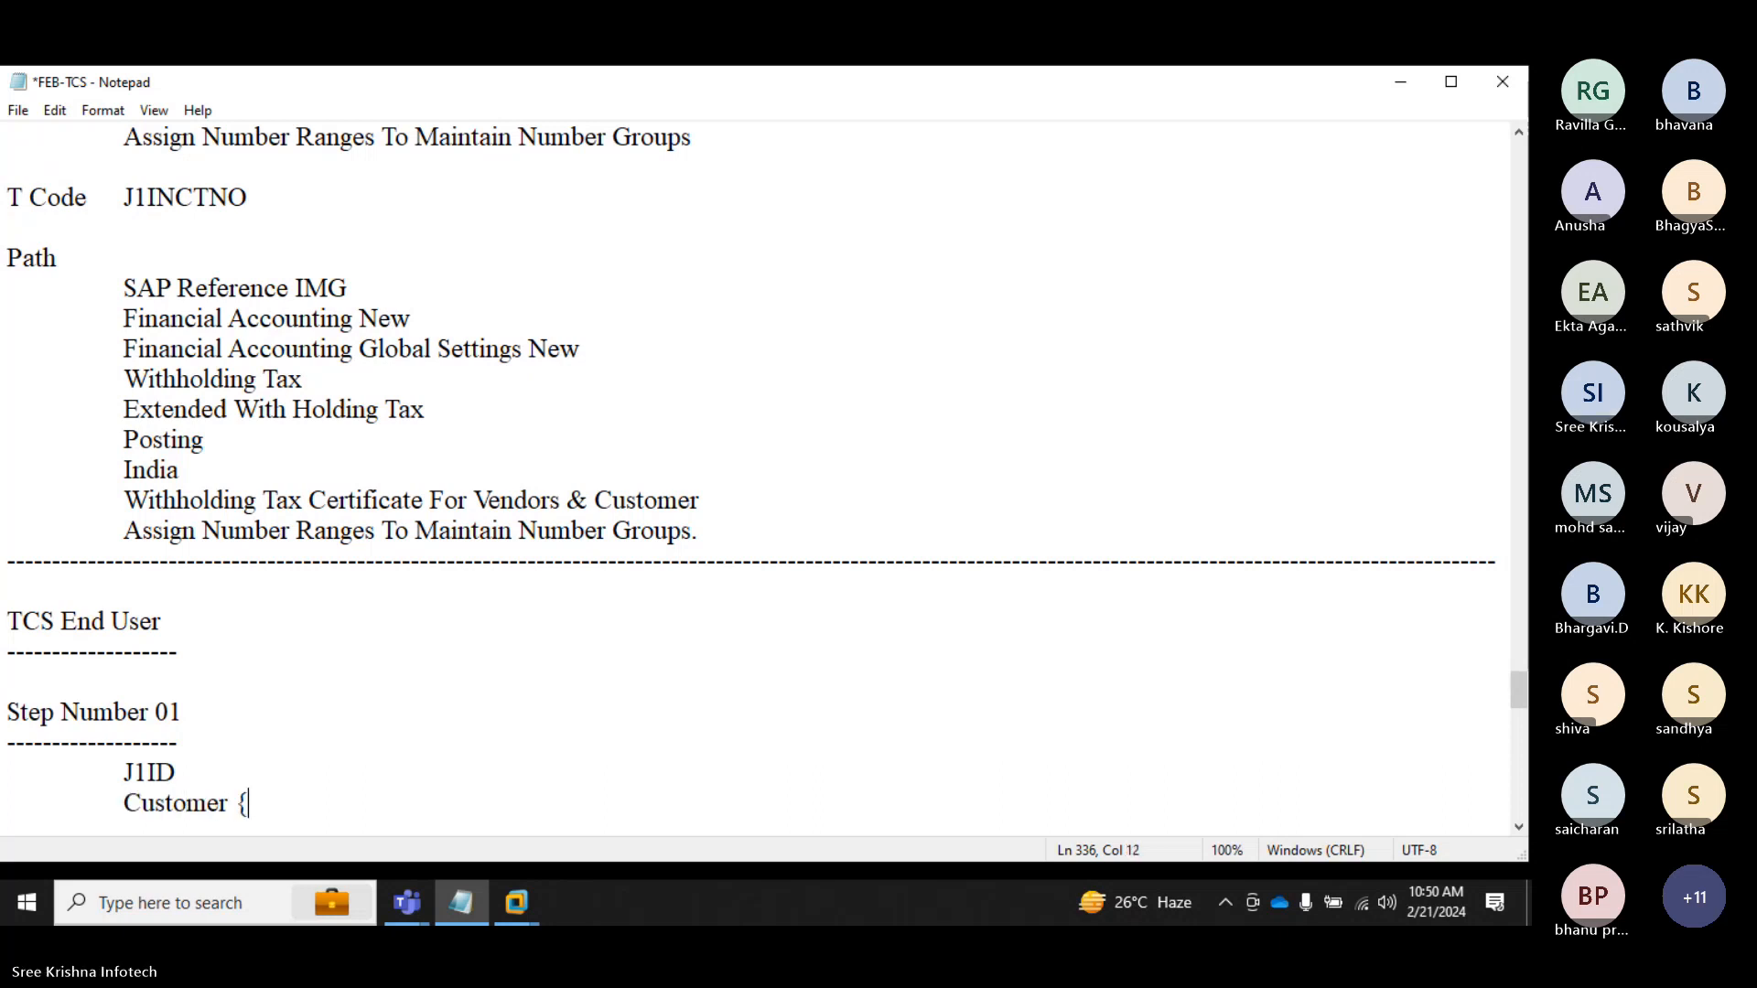
pyautogui.press('BackSpace')
pyautogui.write('PAB')
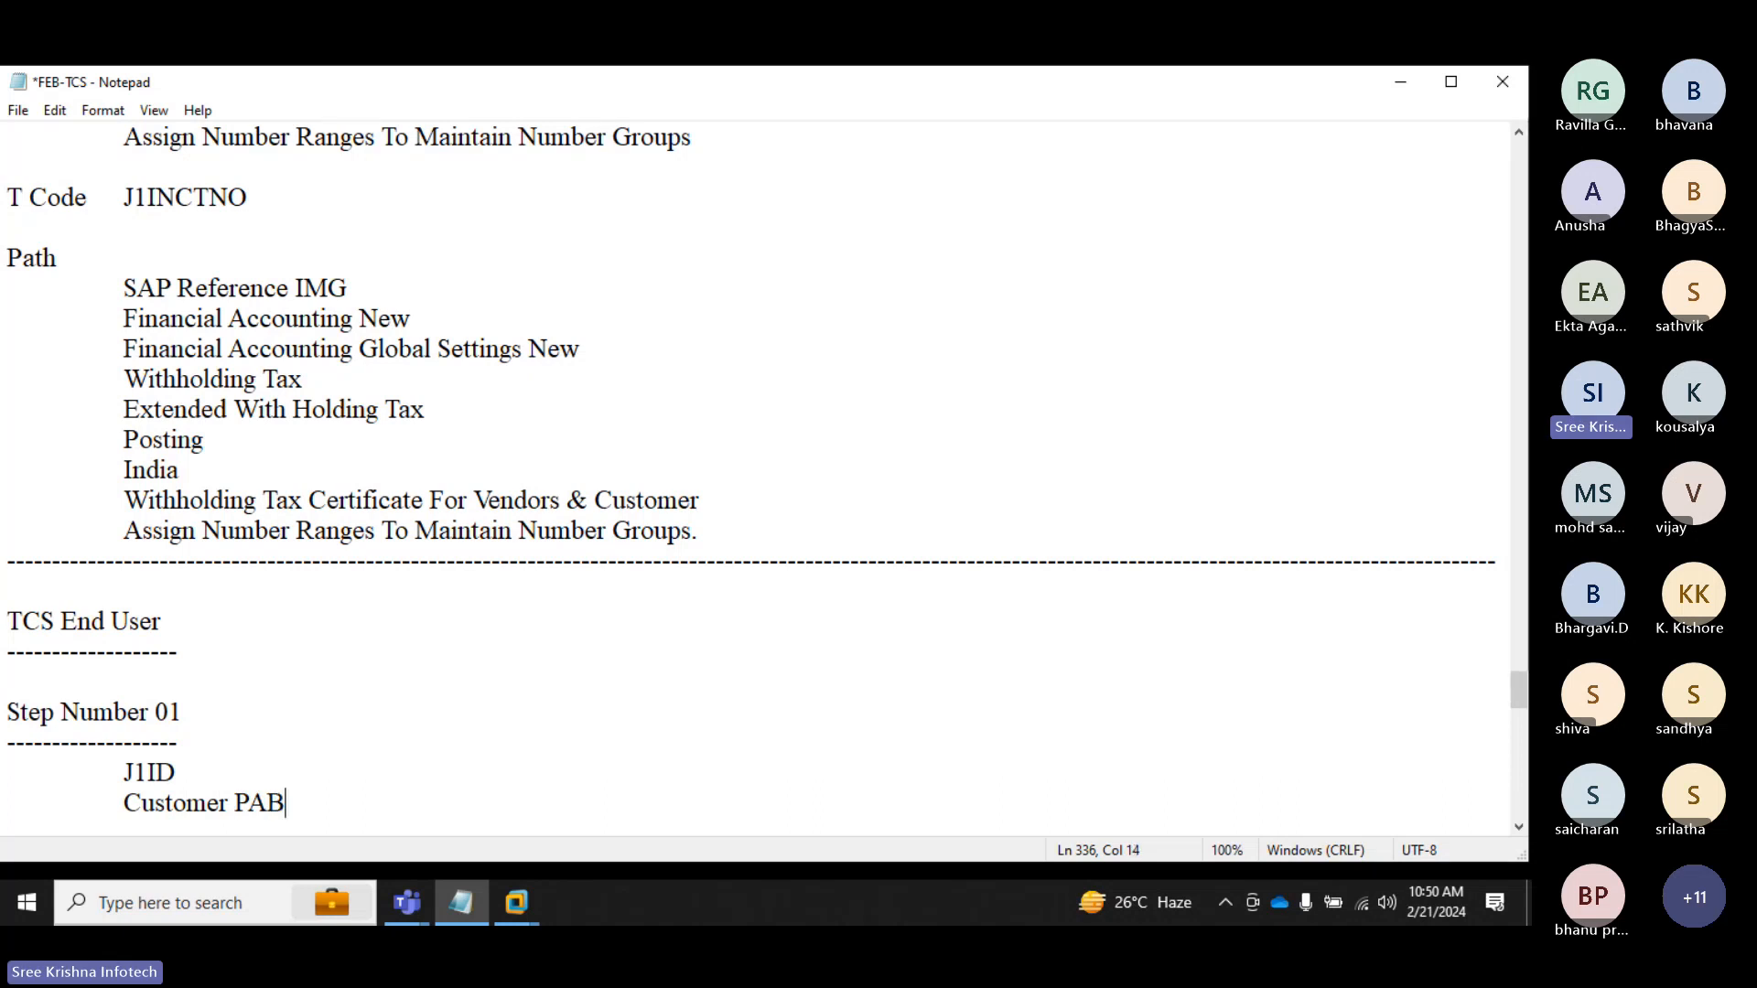
pyautogui.press('BackSpace')
pyautogui.write('N Number')
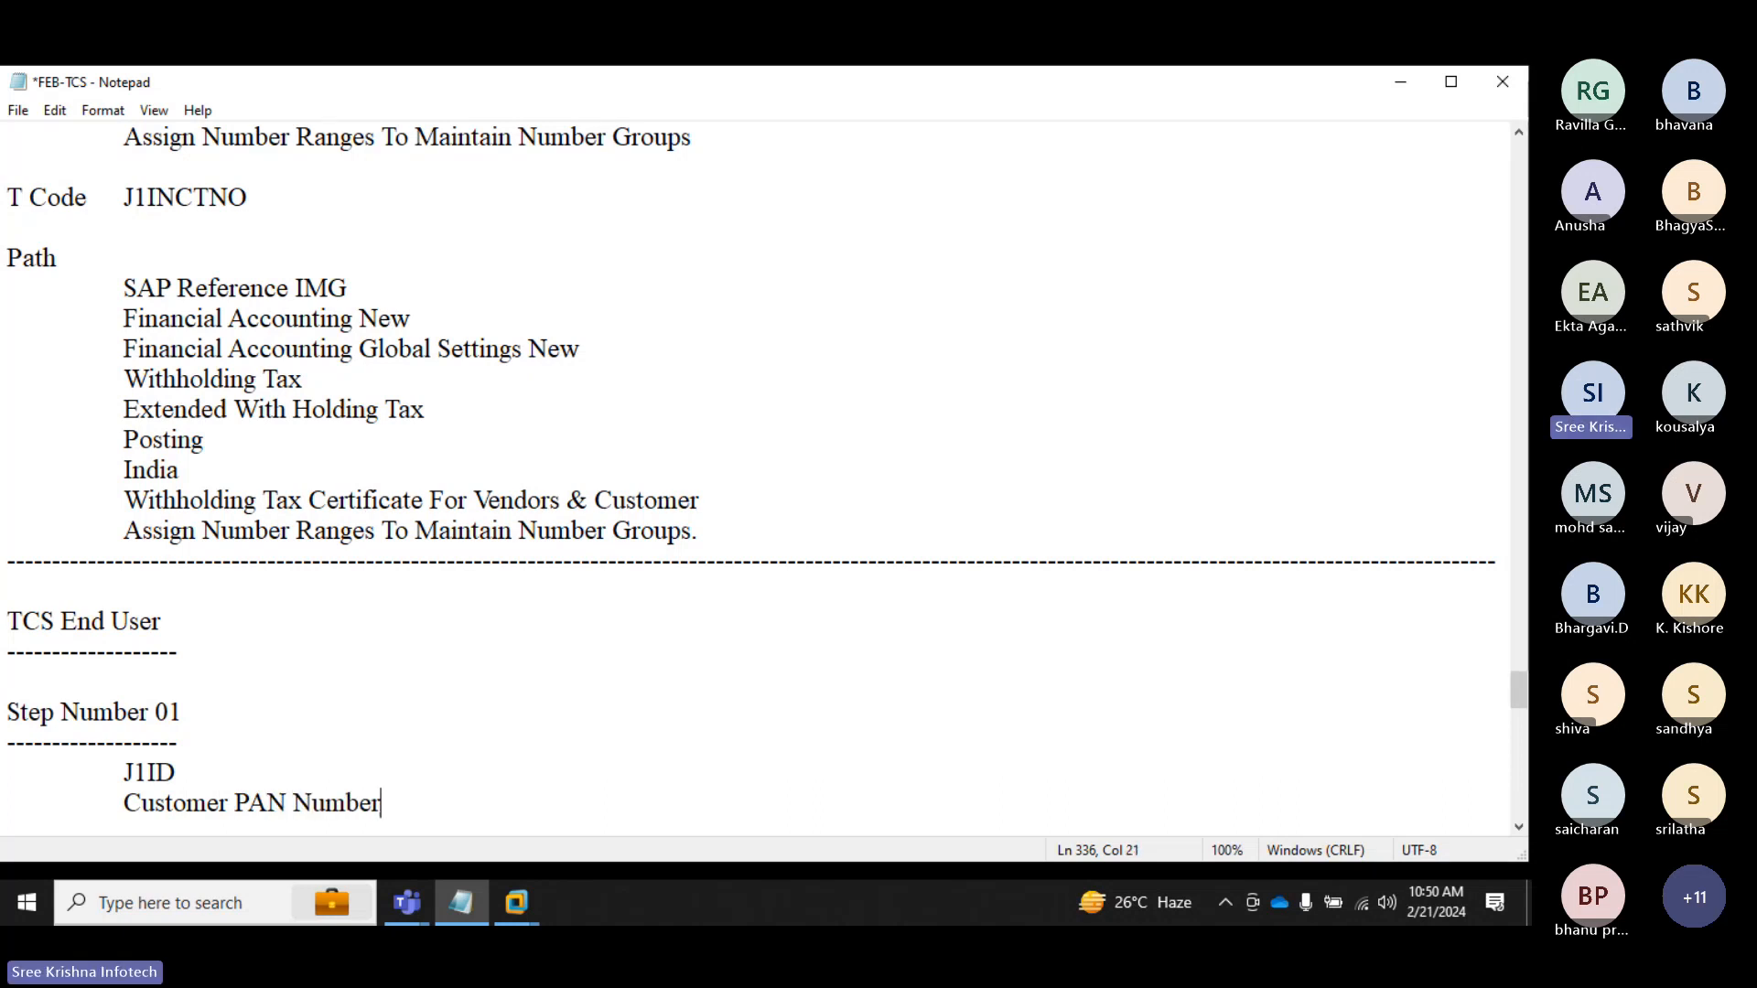
pyautogui.write(' Acti')
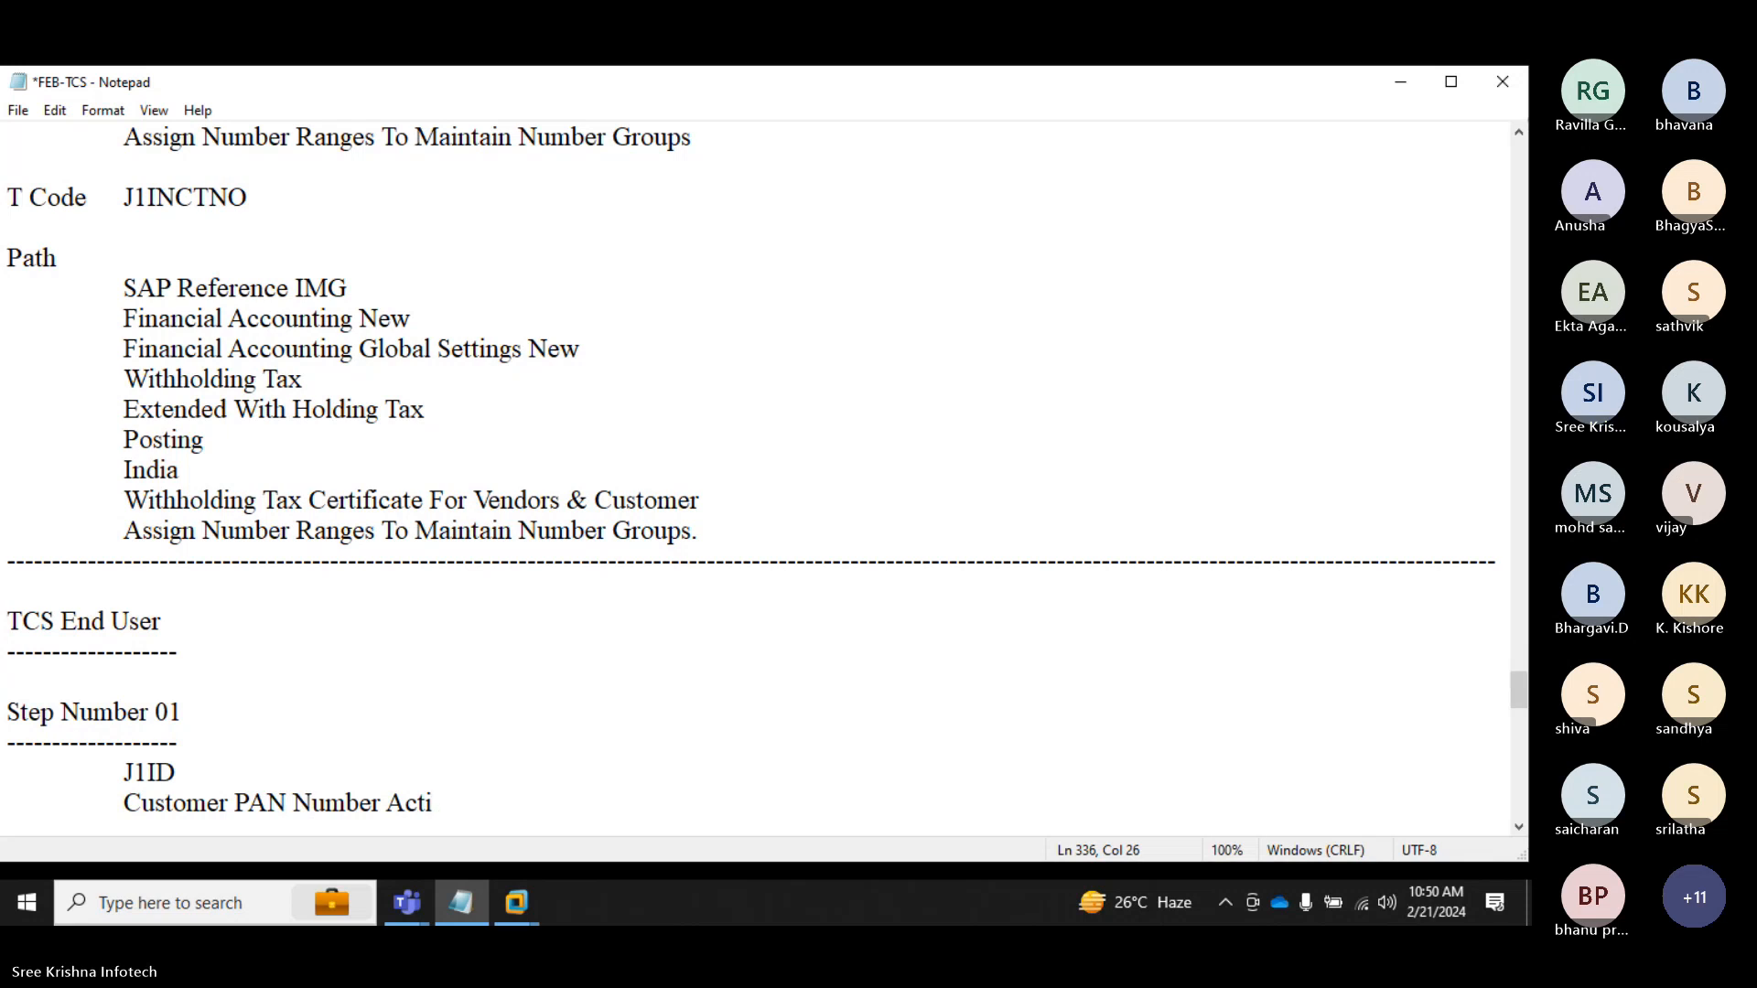
pyautogui.write('vation')
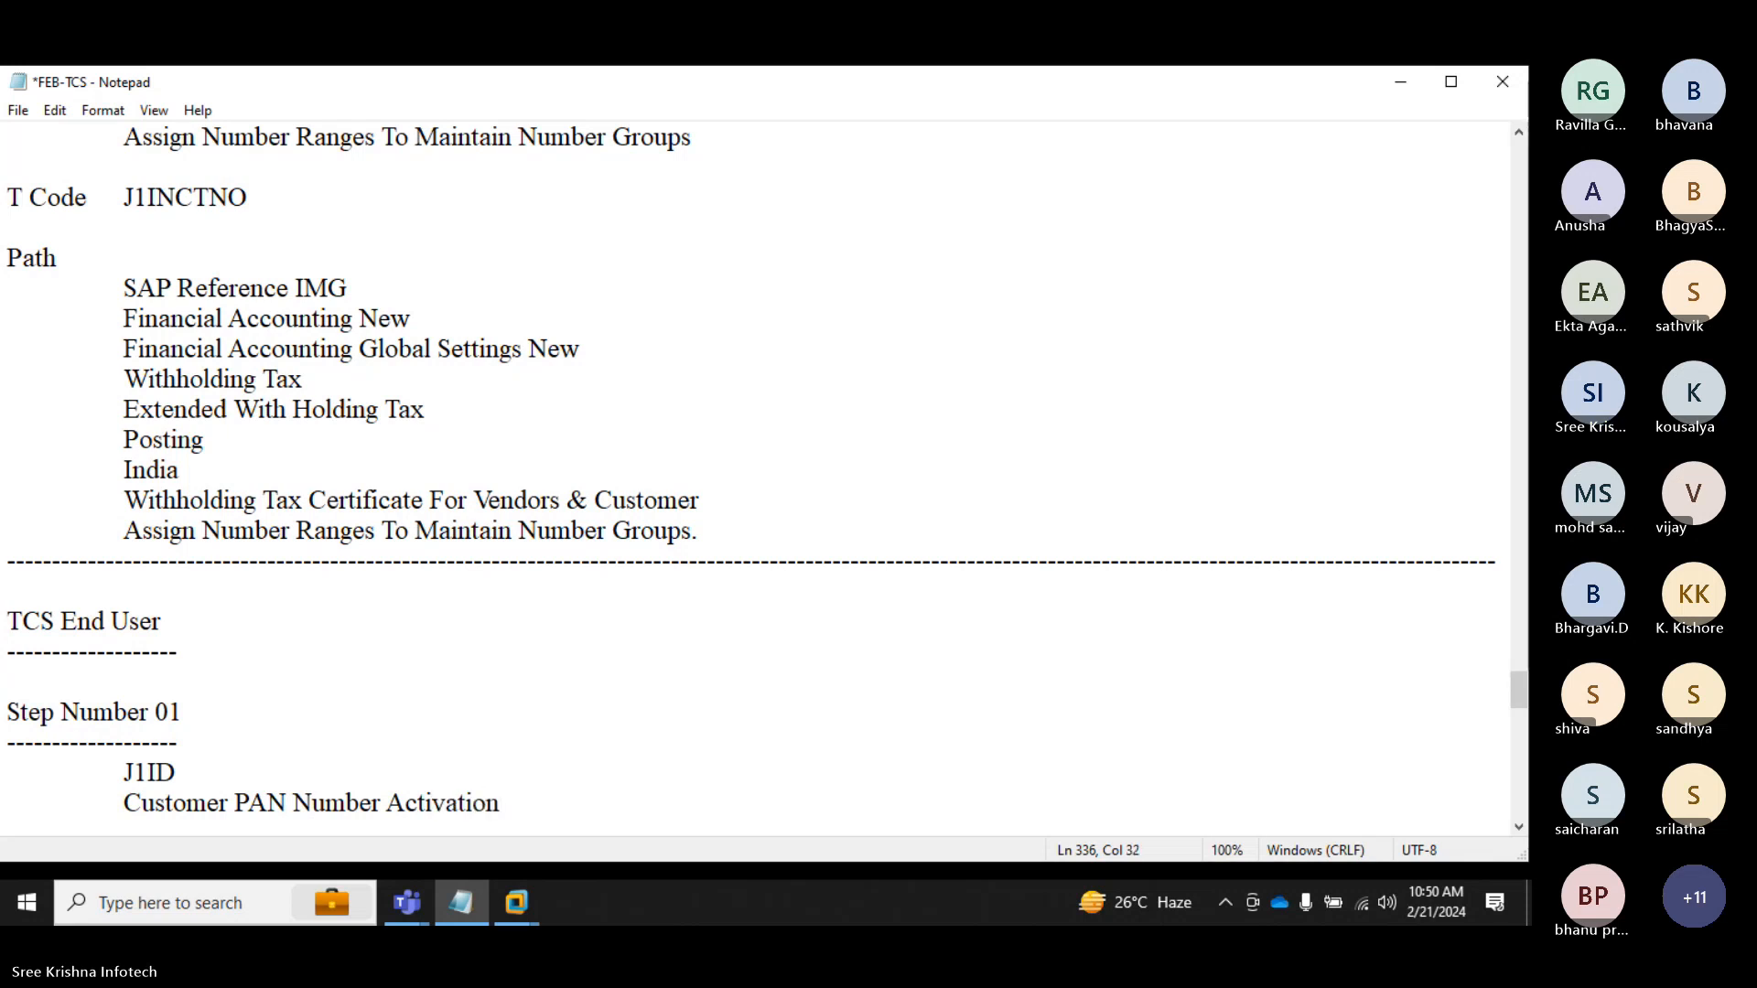
# Step: Append "T Code" after J1ID and add blank lines after the description
pyautogui.press('Up')
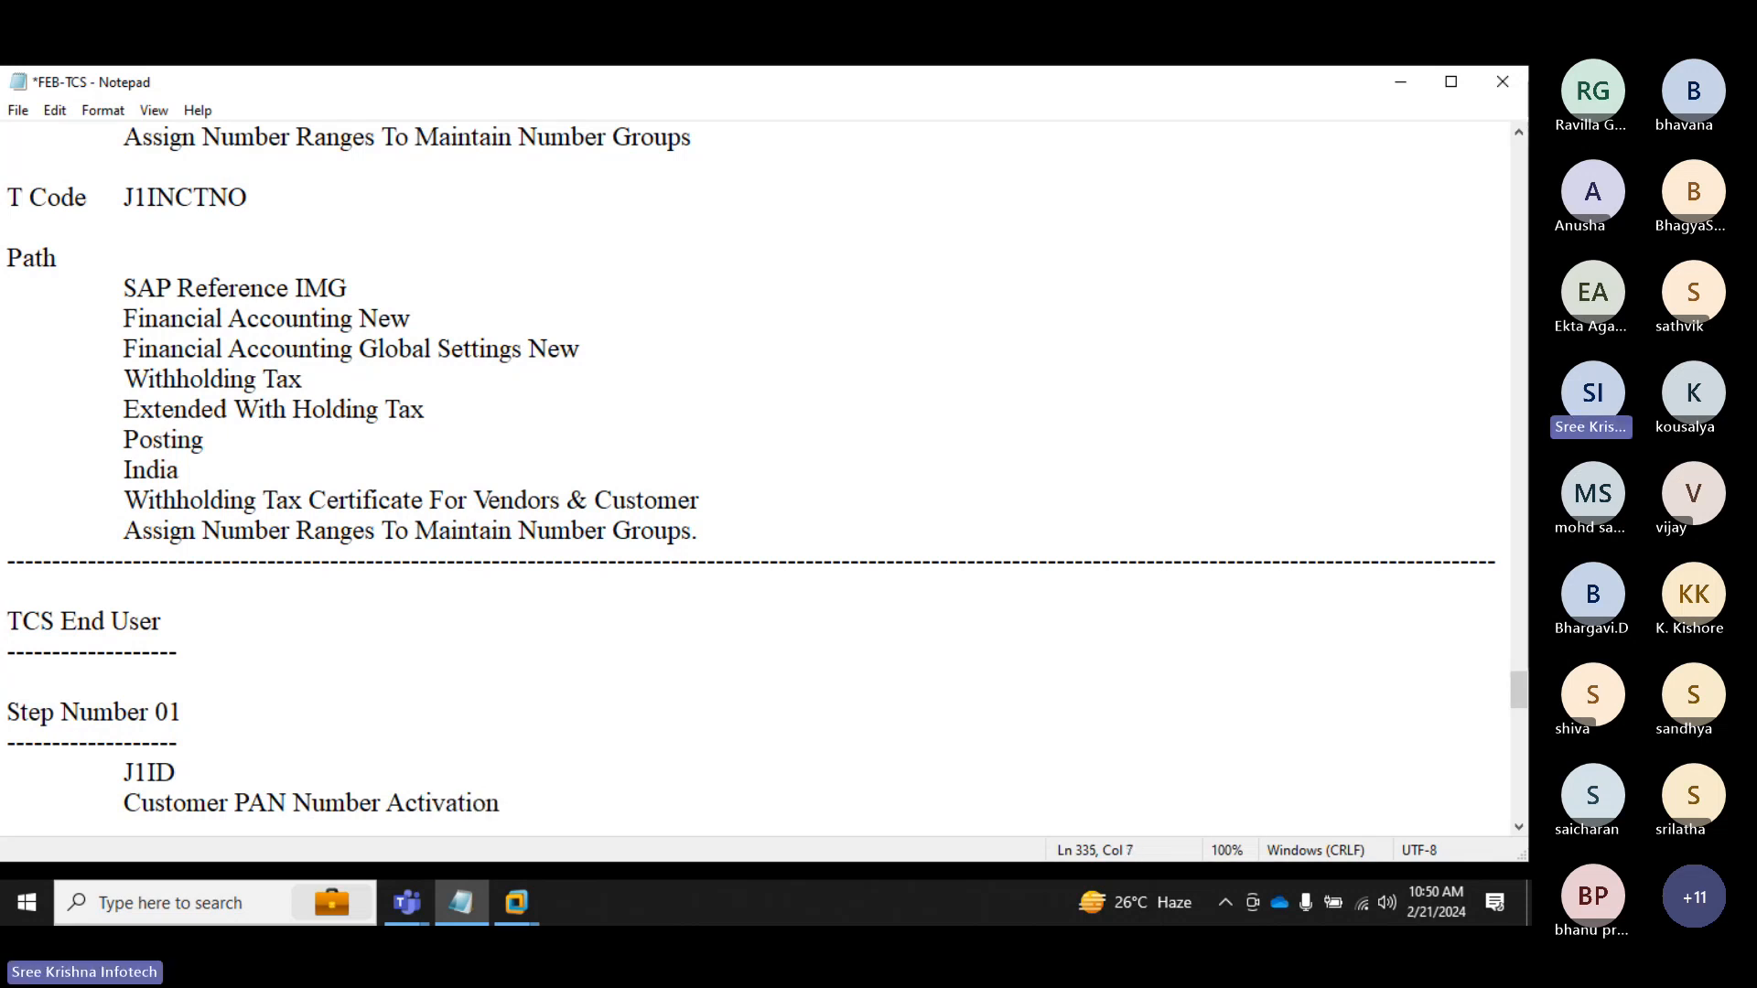
pyautogui.write('T Code')
pyautogui.press('Down')
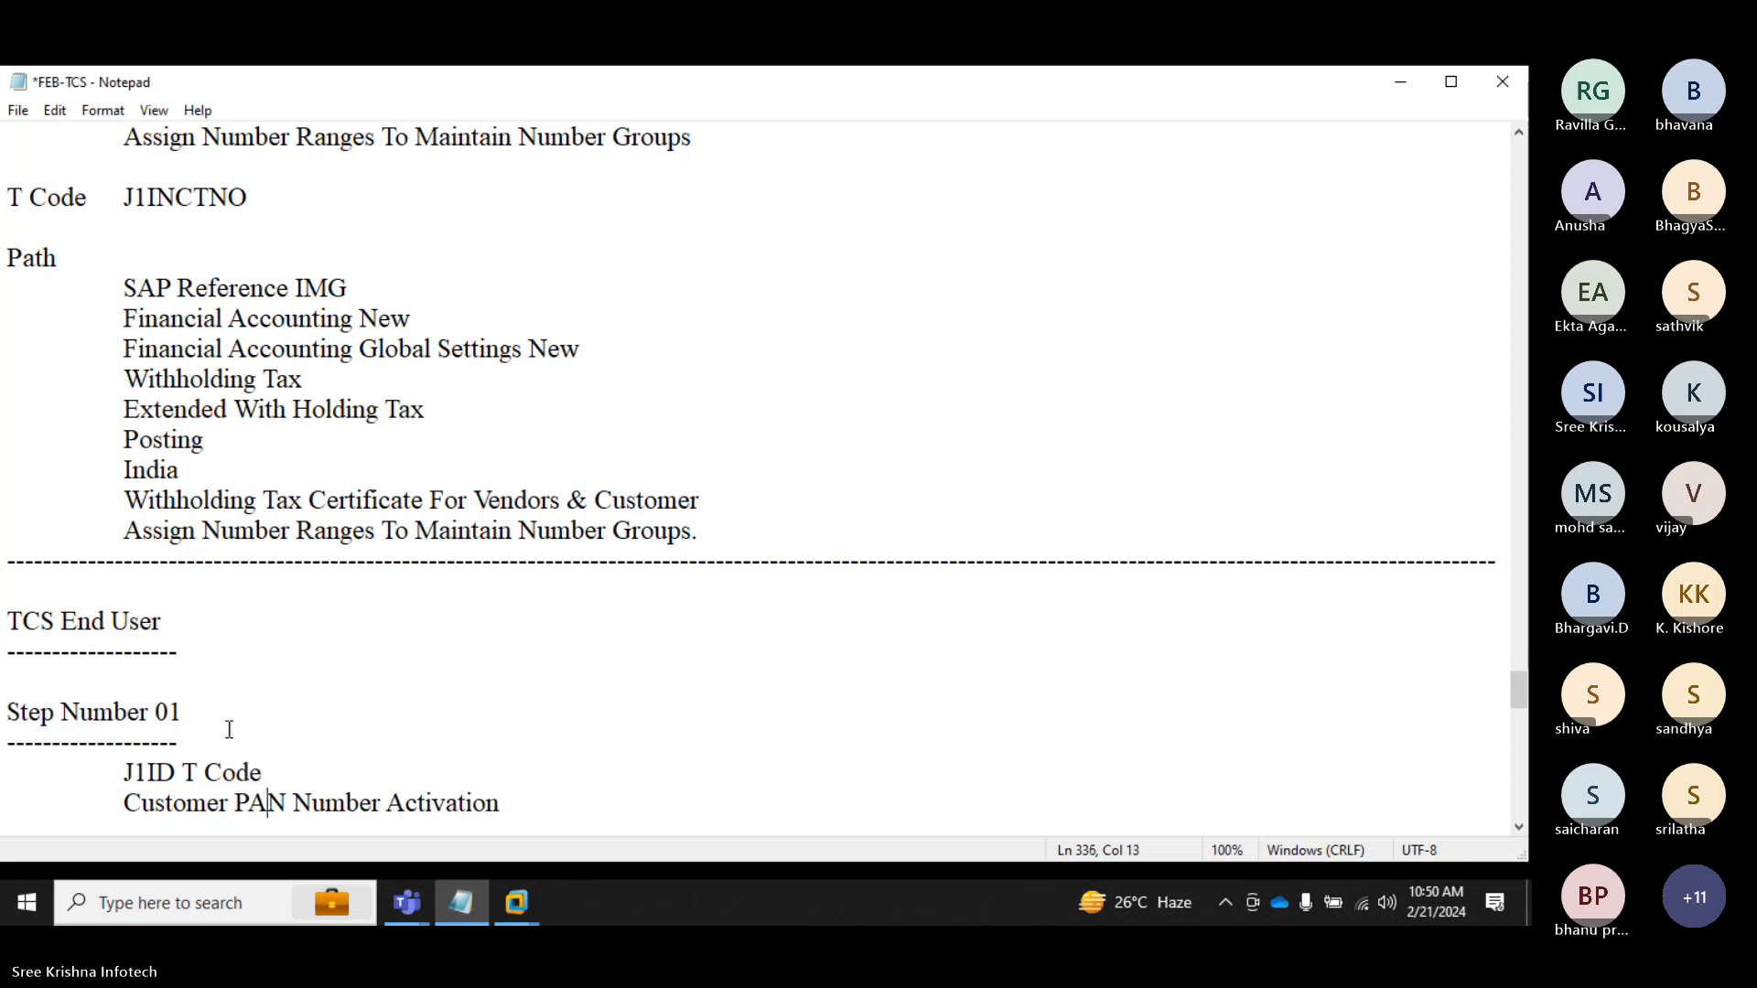
pyautogui.press('Right')
pyautogui.press('Right')
pyautogui.press('Right')
pyautogui.press('Right')
pyautogui.press('Right')
pyautogui.press('Right')
pyautogui.press('Right')
pyautogui.press('Right')
pyautogui.press('Right')
pyautogui.press('Right')
pyautogui.press('Right')
pyautogui.press('Right')
pyautogui.press('Right')
pyautogui.press('Right')
pyautogui.press('Right')
pyautogui.press('Right')
pyautogui.press('Right')
pyautogui.press('Right')
pyautogui.press('Right')
pyautogui.press('Return')
pyautogui.press('Return')
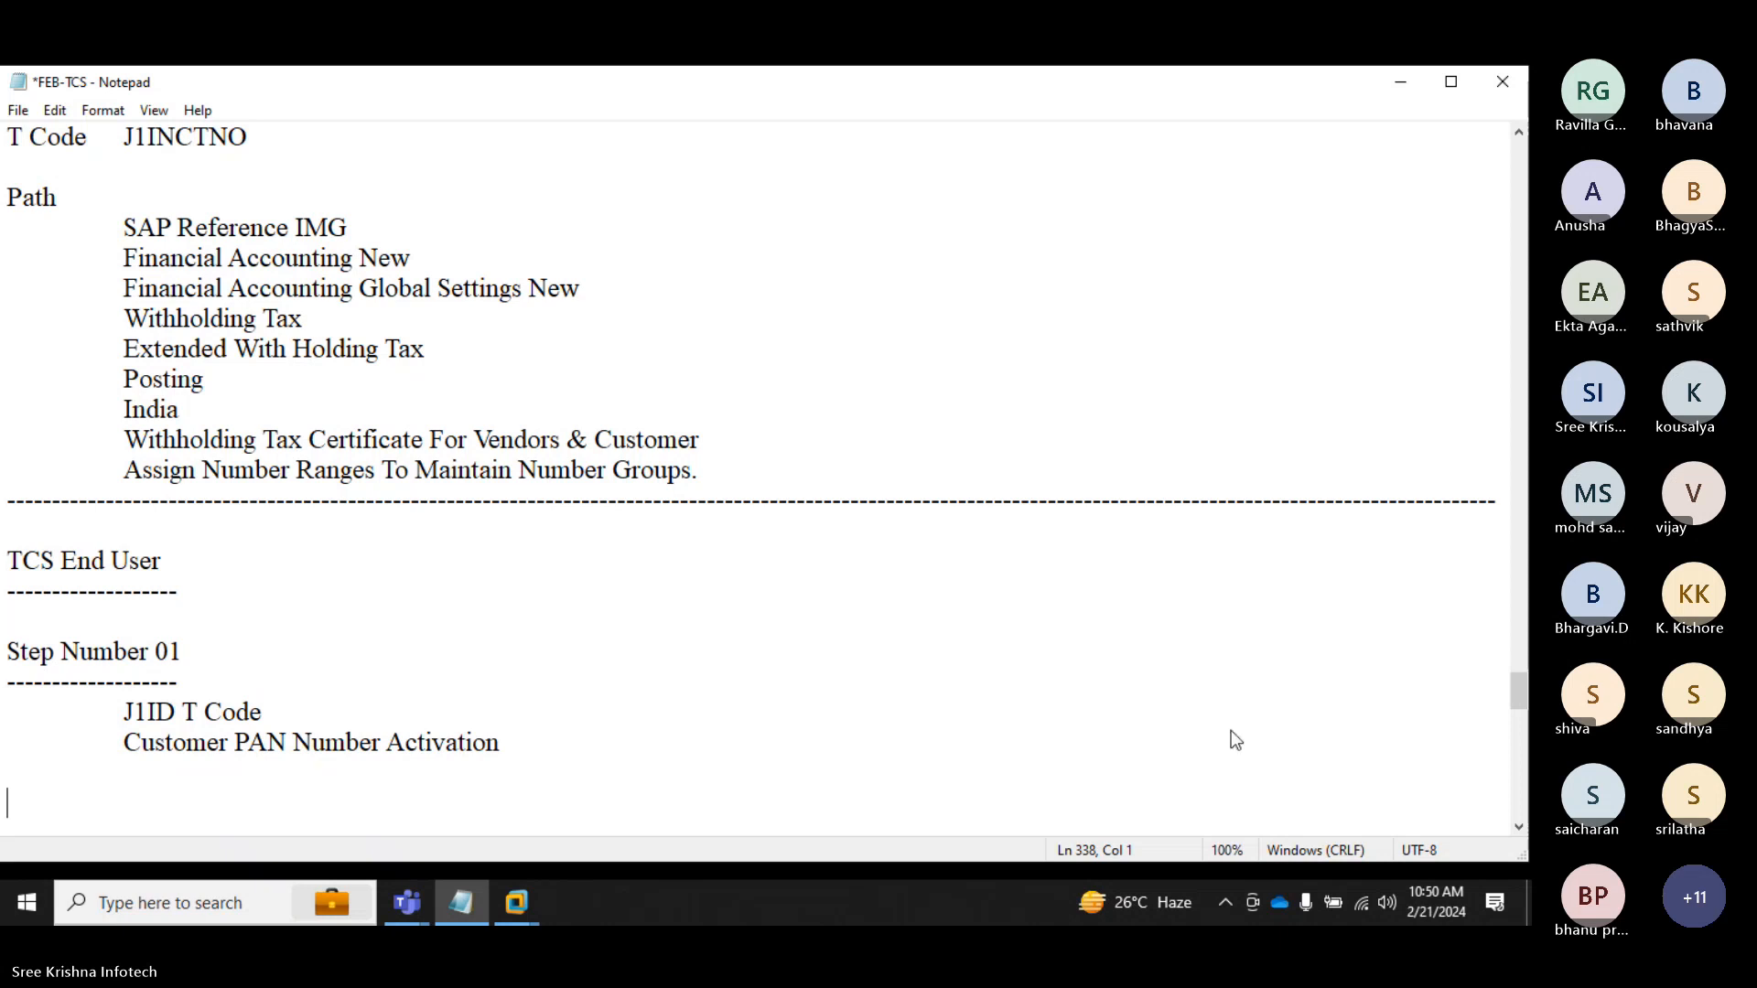
# Step: Switch to the SAP ECC remote session window
pyautogui.click(429, 675)
pyautogui.moveTo(506, 906)
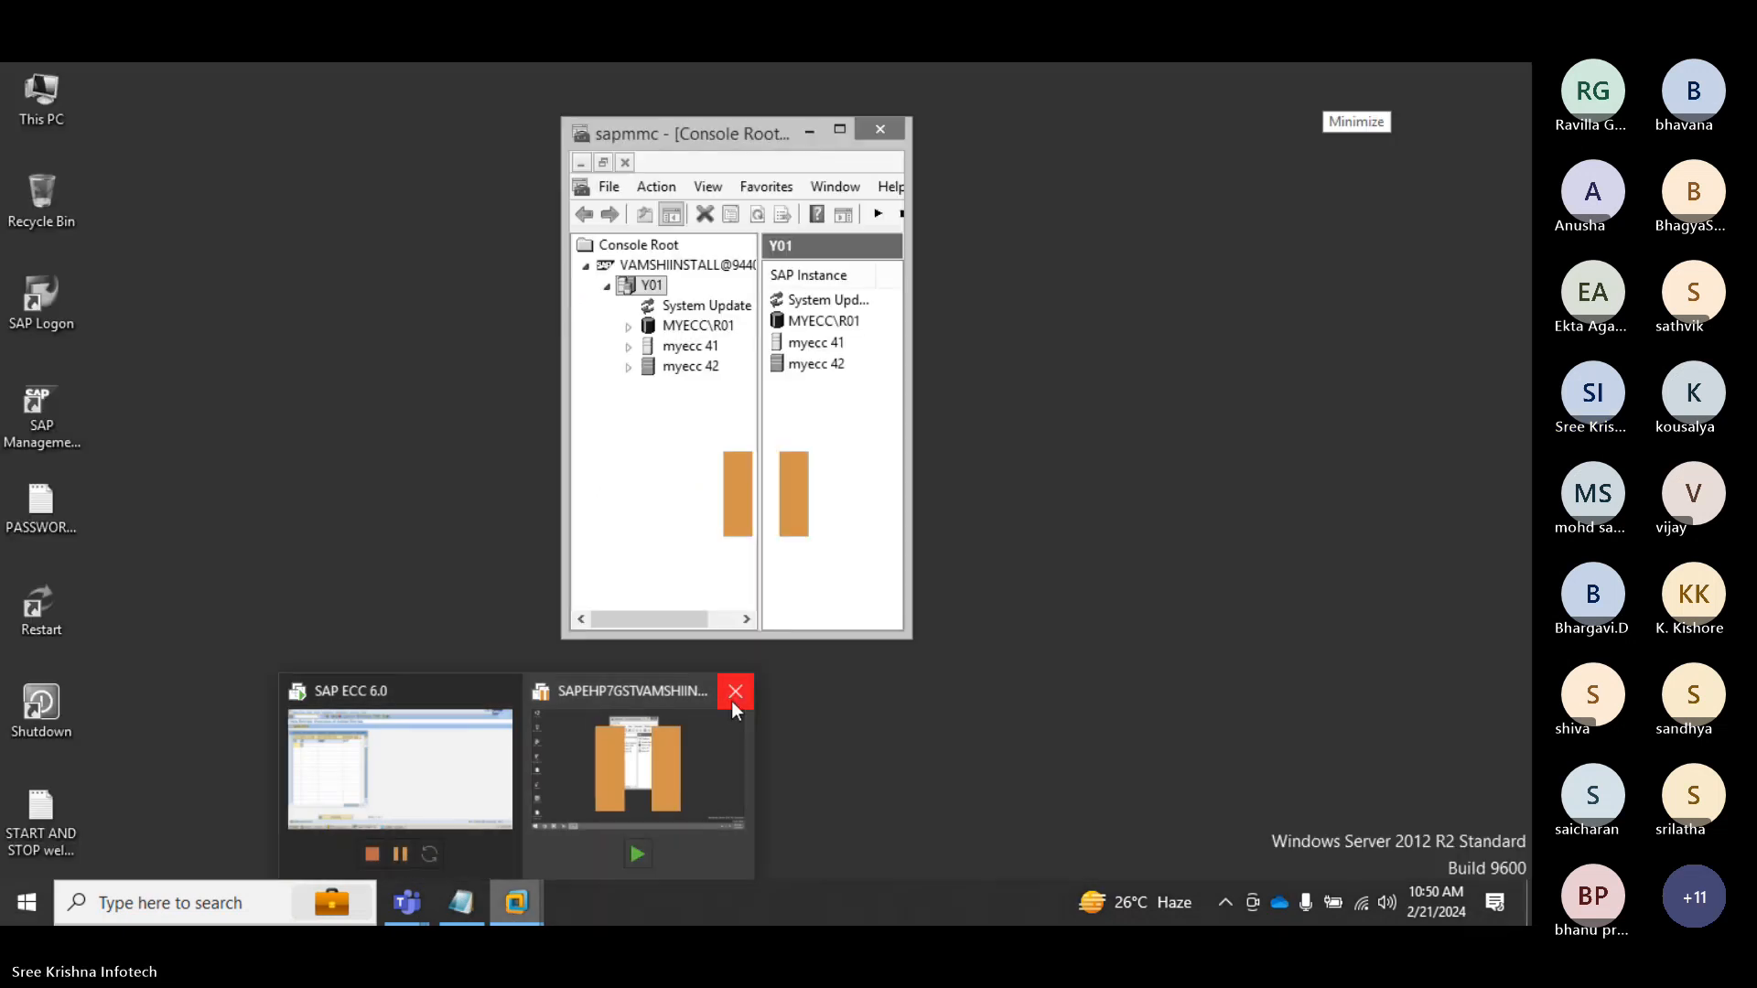
pyautogui.click(736, 692)
pyautogui.click(541, 772)
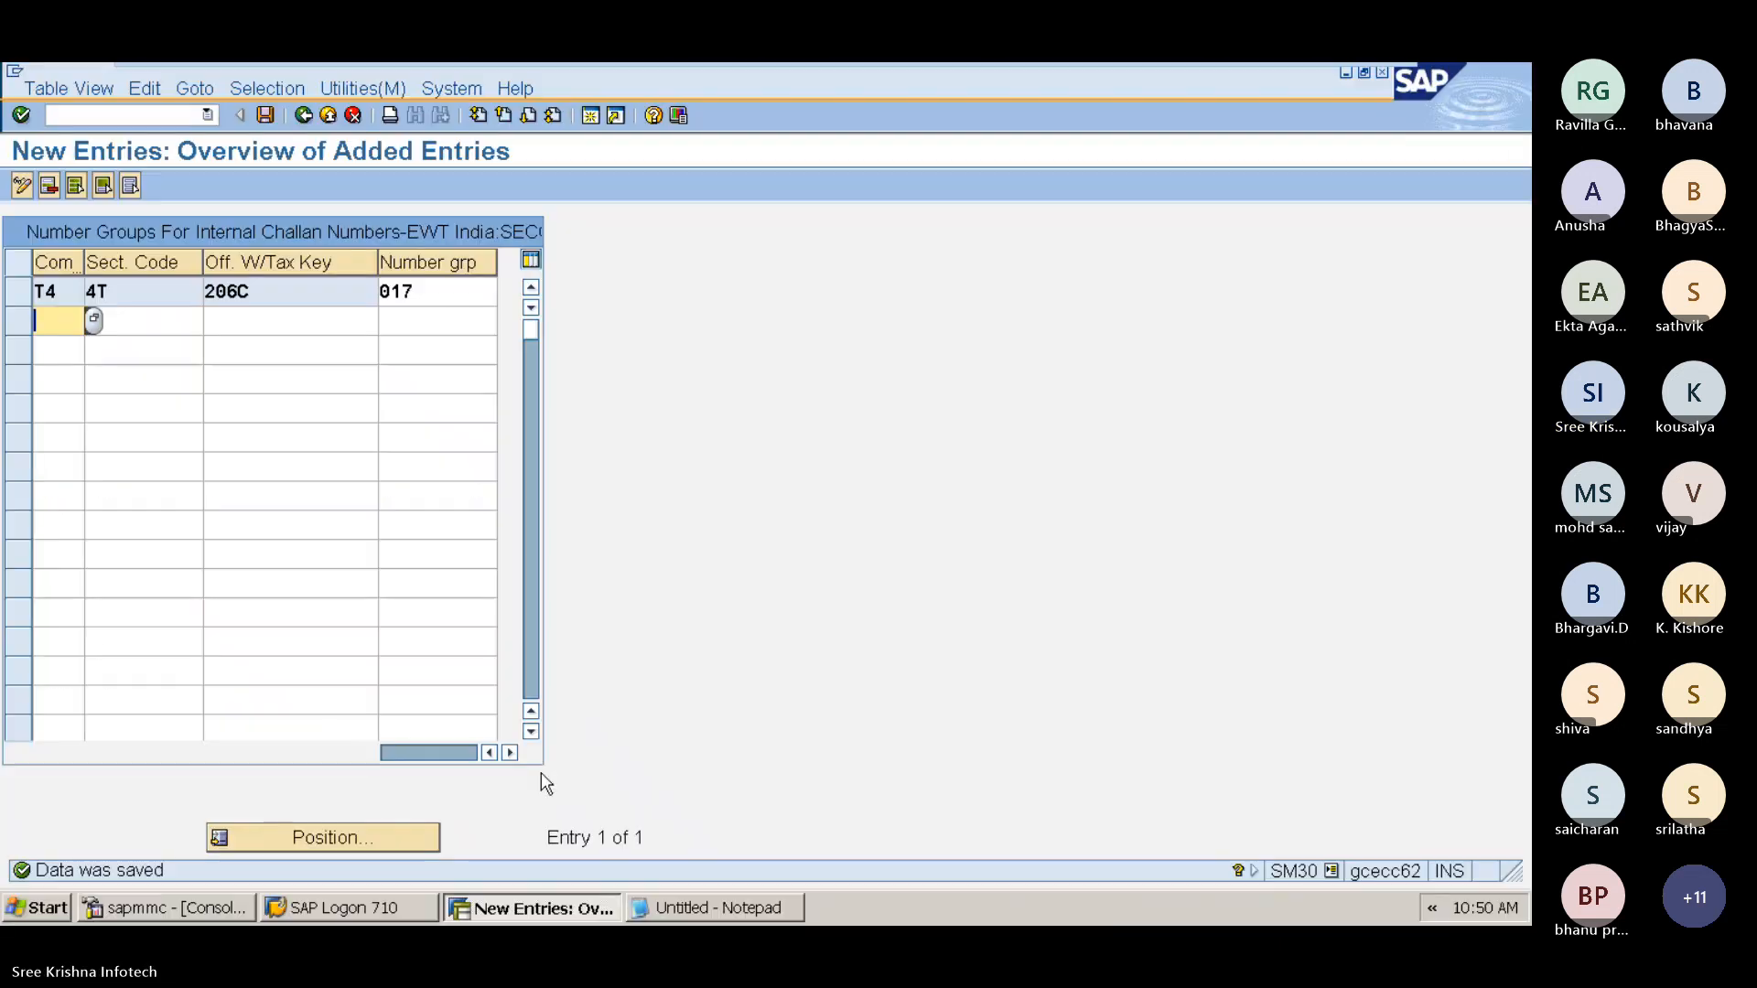
# Step: Run transaction J1ID from the command field
pyautogui.click(107, 110)
pyautogui.write('/n')
pyautogui.write('J1ID')
pyautogui.press('Return')
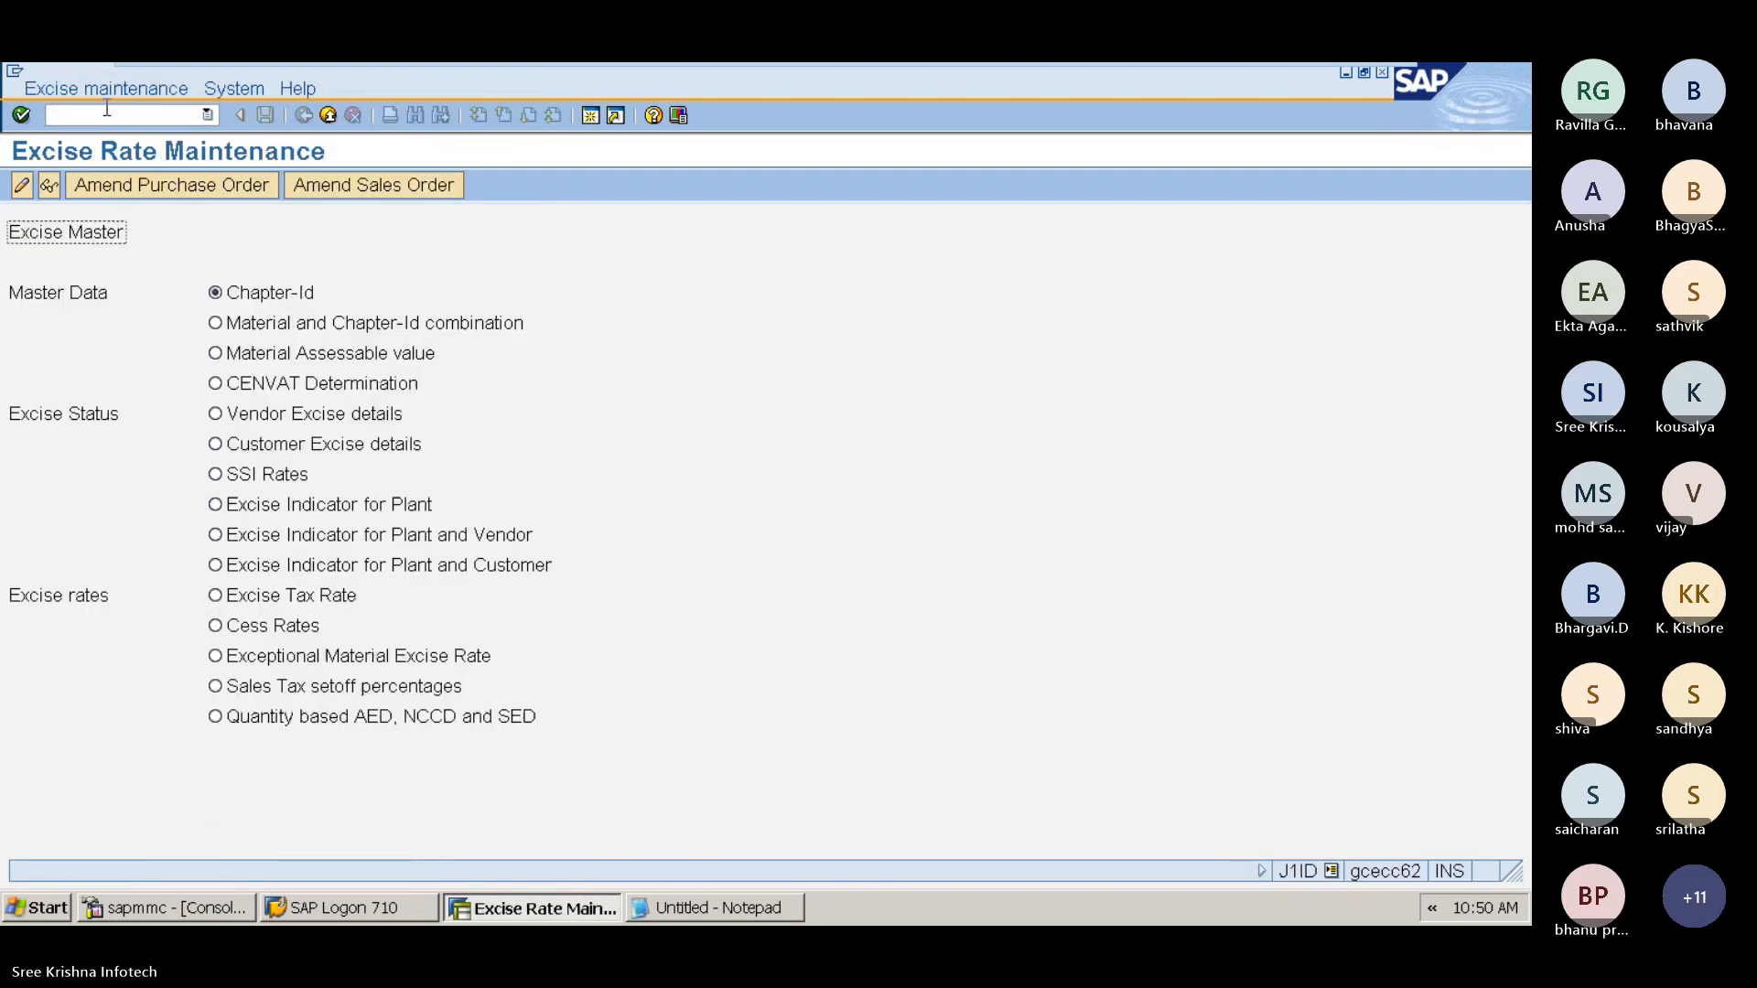
# Step: Choose Customer Excise details, open it for maintenance and start new entries
pyautogui.click(298, 446)
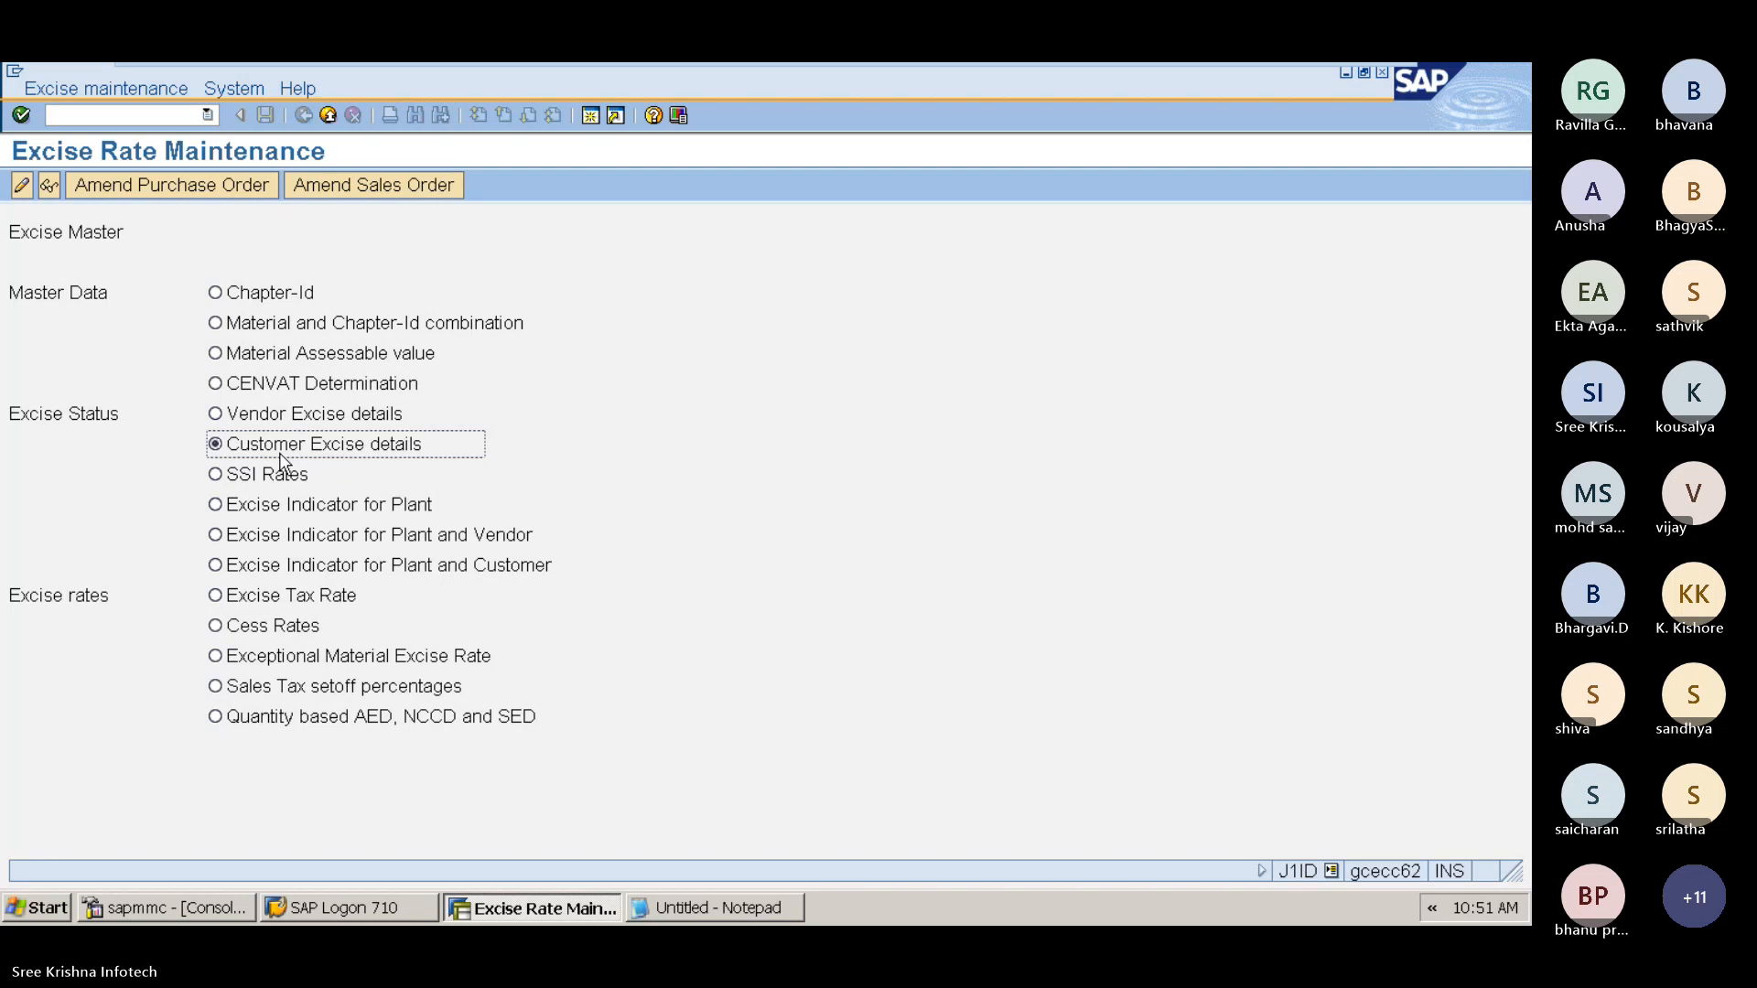
pyautogui.click(22, 188)
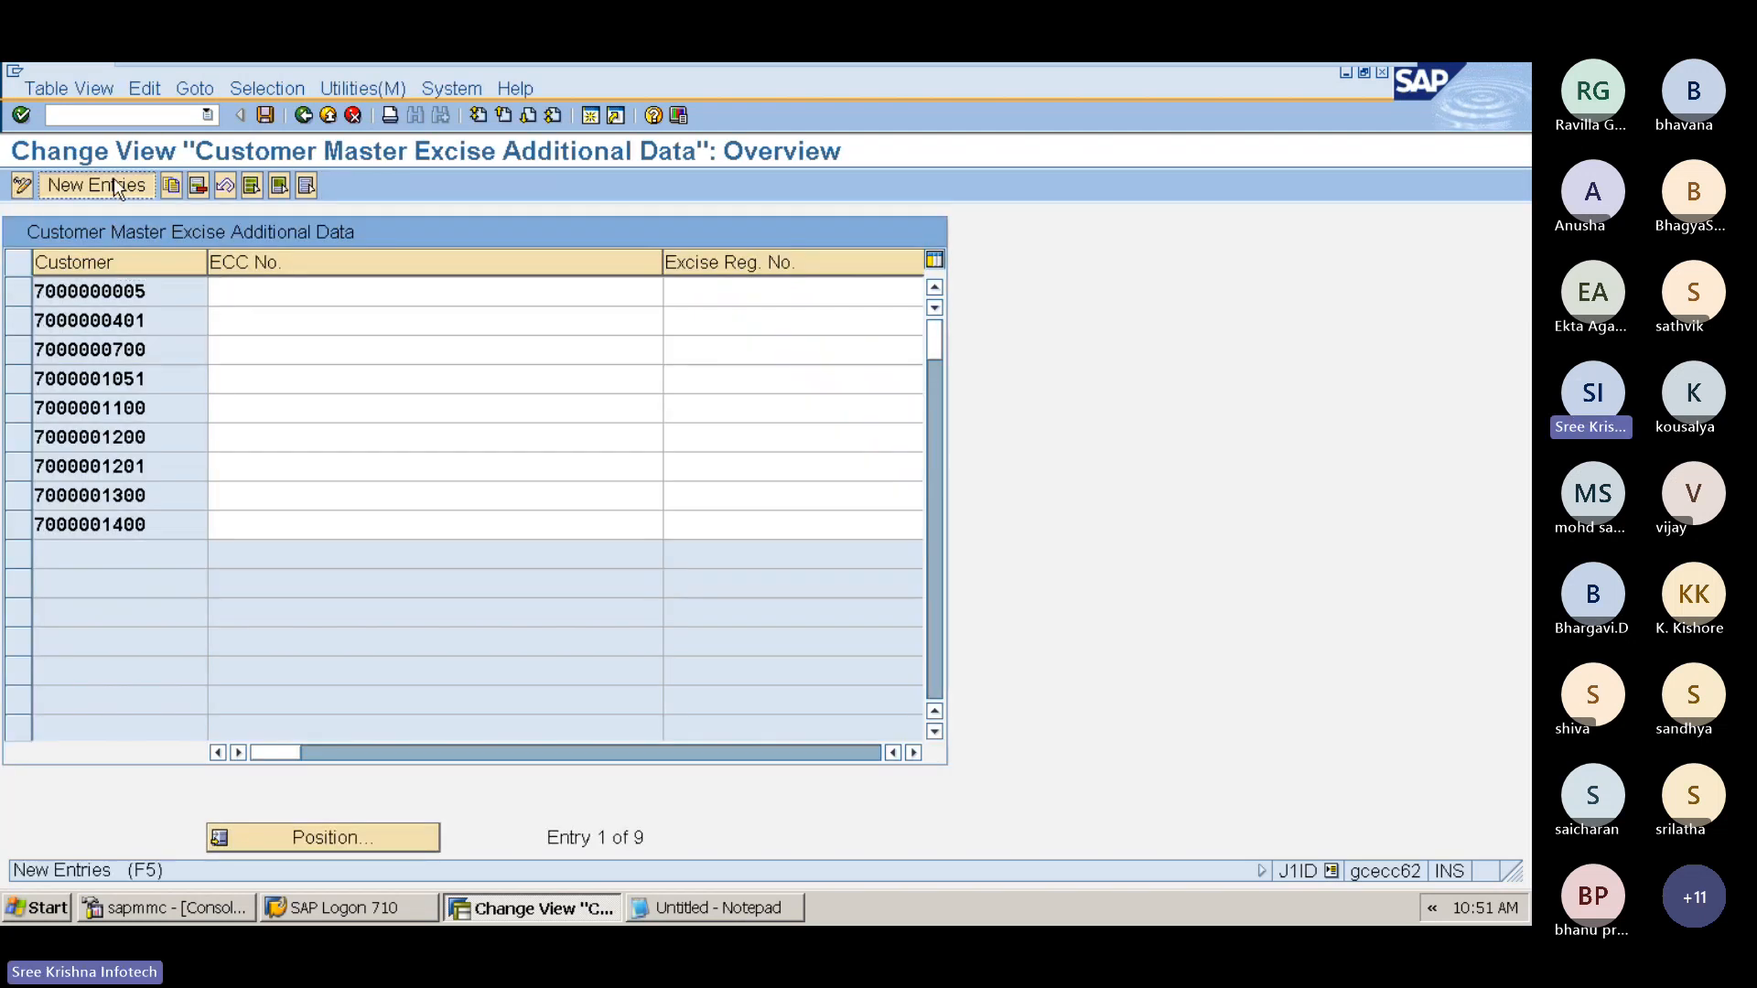
pyautogui.click(116, 187)
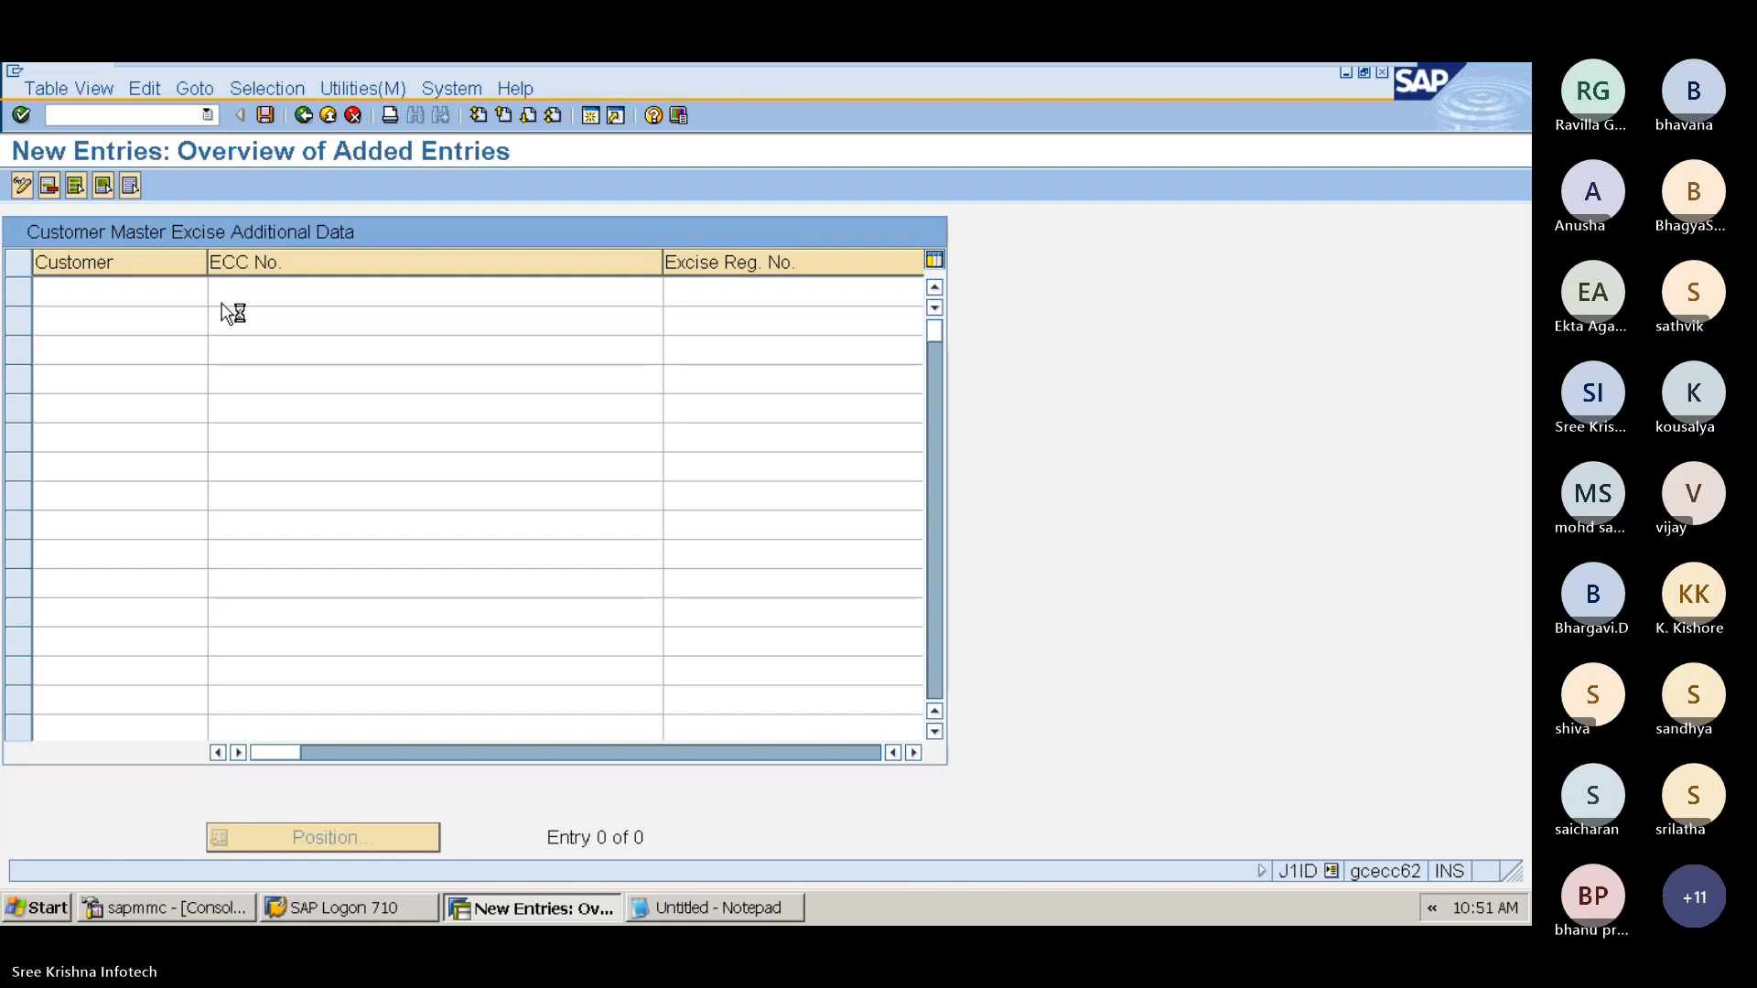
# Step: Pick the WH SERVICES customer from the customer search help for the new entry
pyautogui.press('F4')
pyautogui.press('Return')
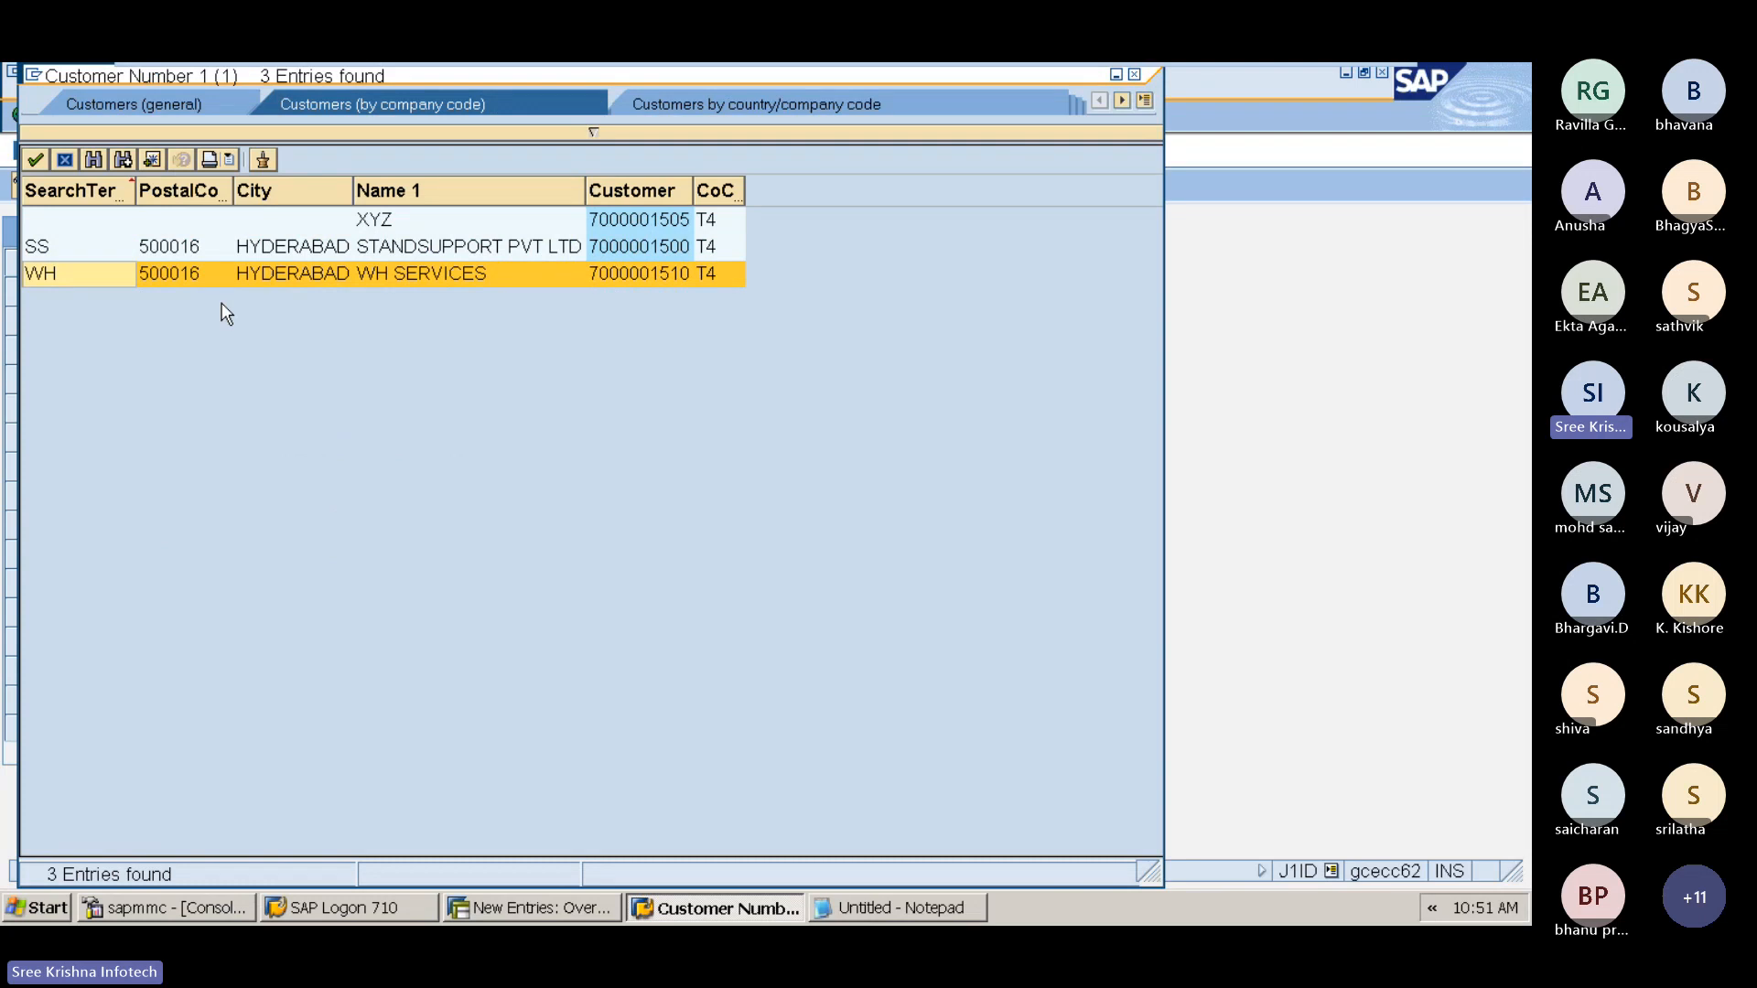
pyautogui.press('Return')
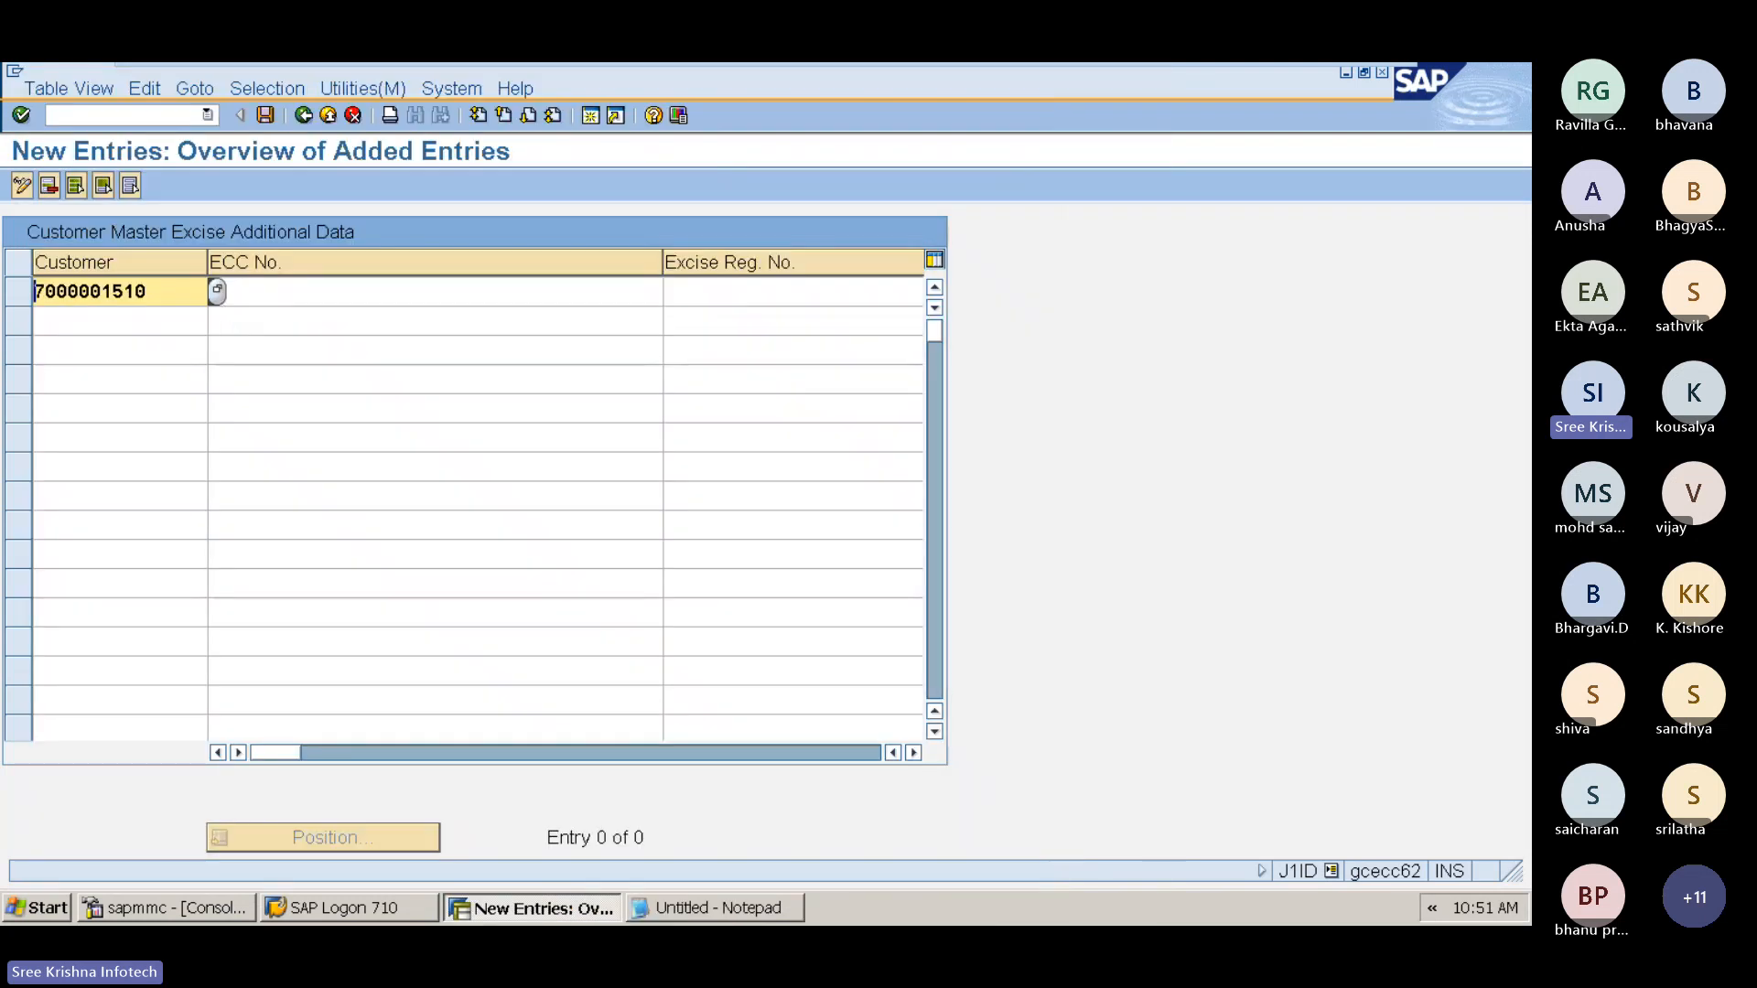
# Step: Fill in the customer's permanent account number in the new entry and save it
pyautogui.moveTo(154, 291); pyautogui.dragTo(5, 311)
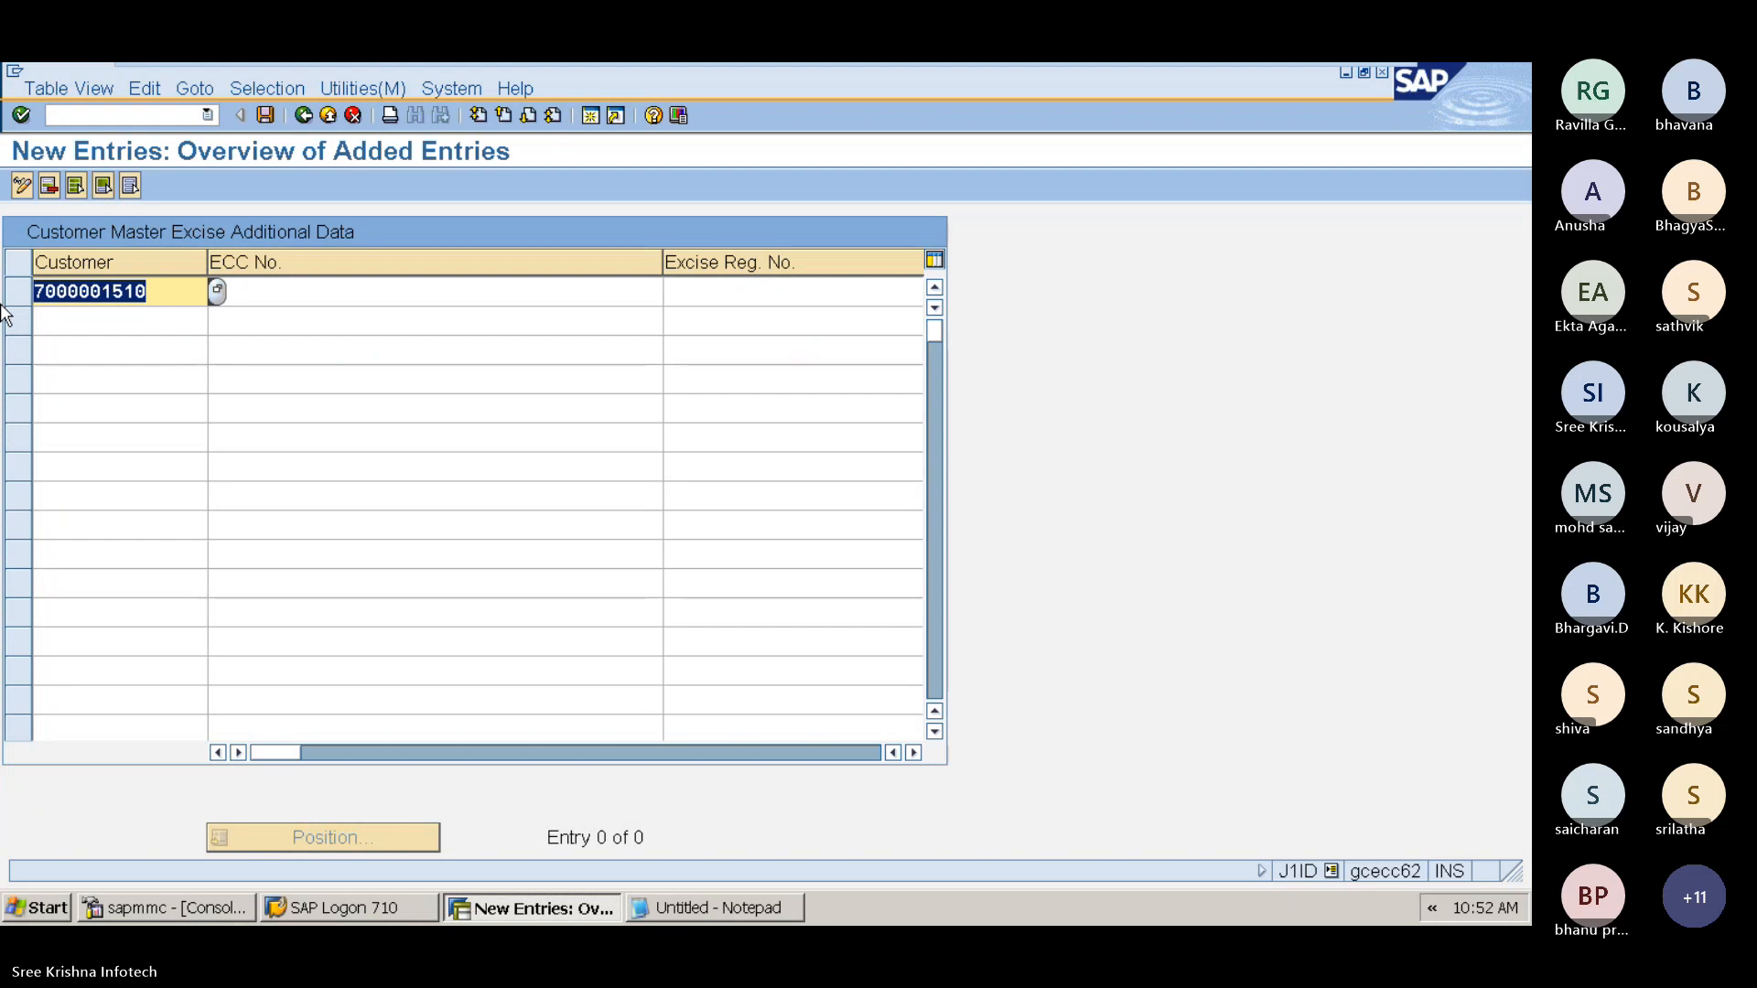
pyautogui.press('Tab')
pyautogui.press('Tab')
pyautogui.press('Tab')
pyautogui.press('Tab')
pyautogui.press('Tab')
pyautogui.press('Tab')
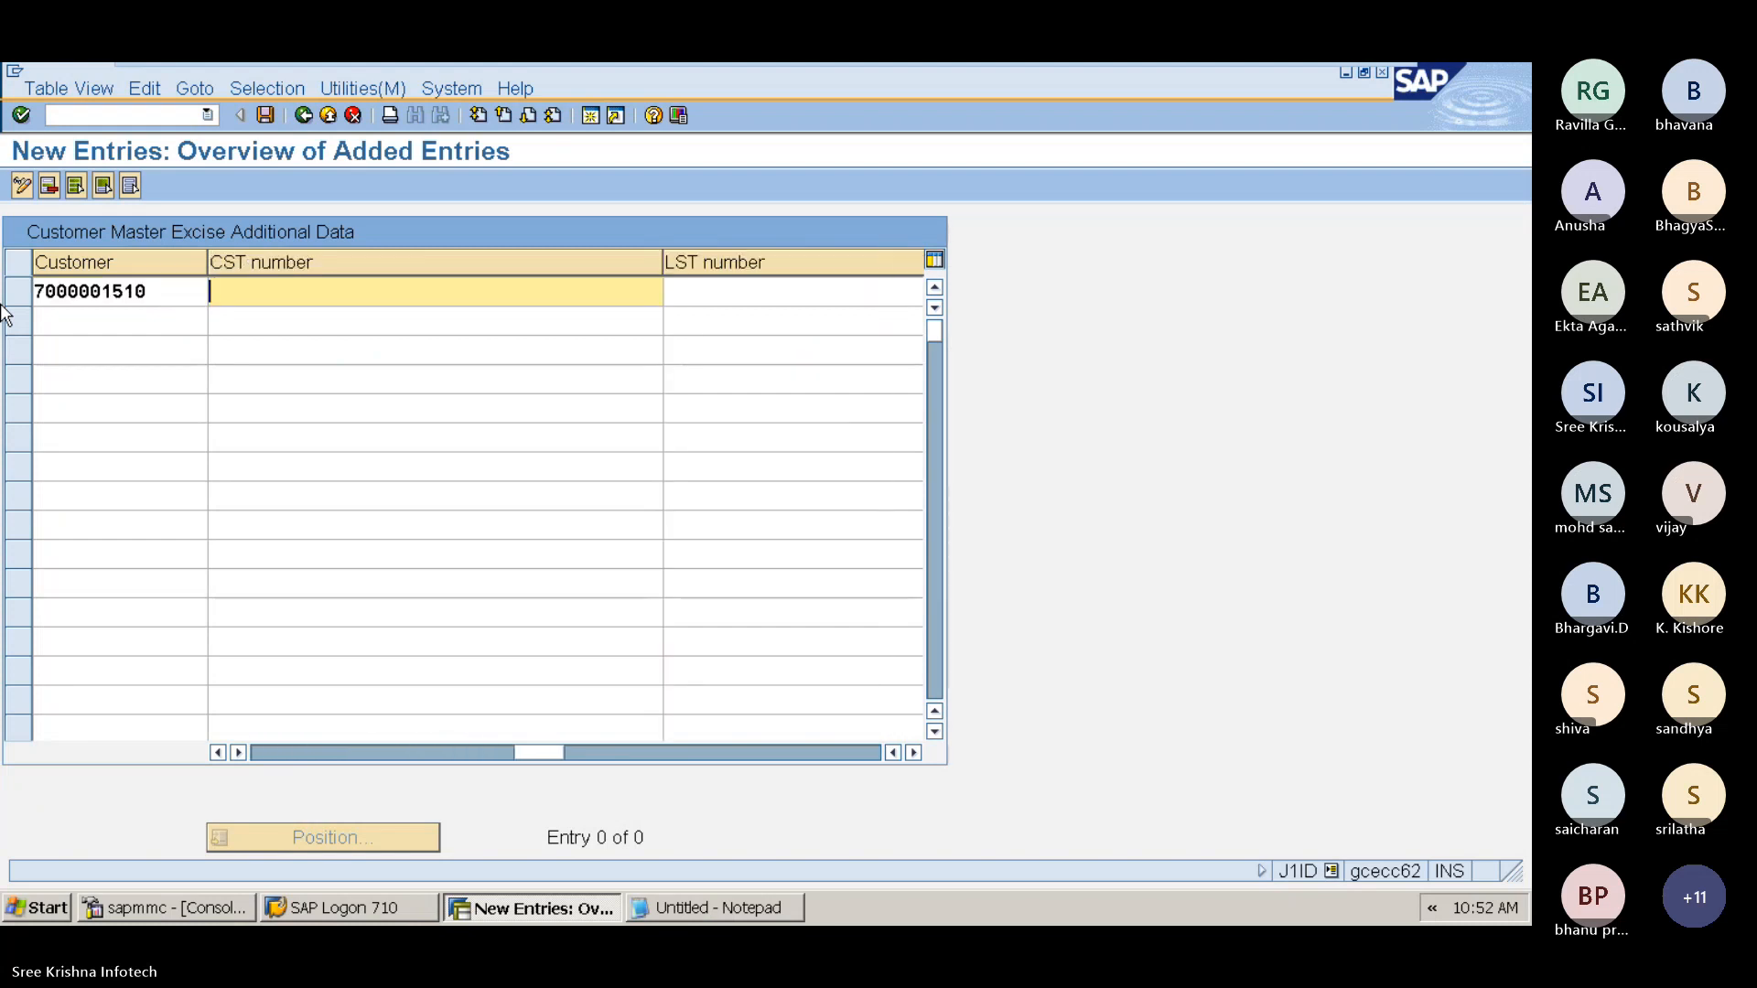
pyautogui.press('Tab')
pyautogui.press('Tab')
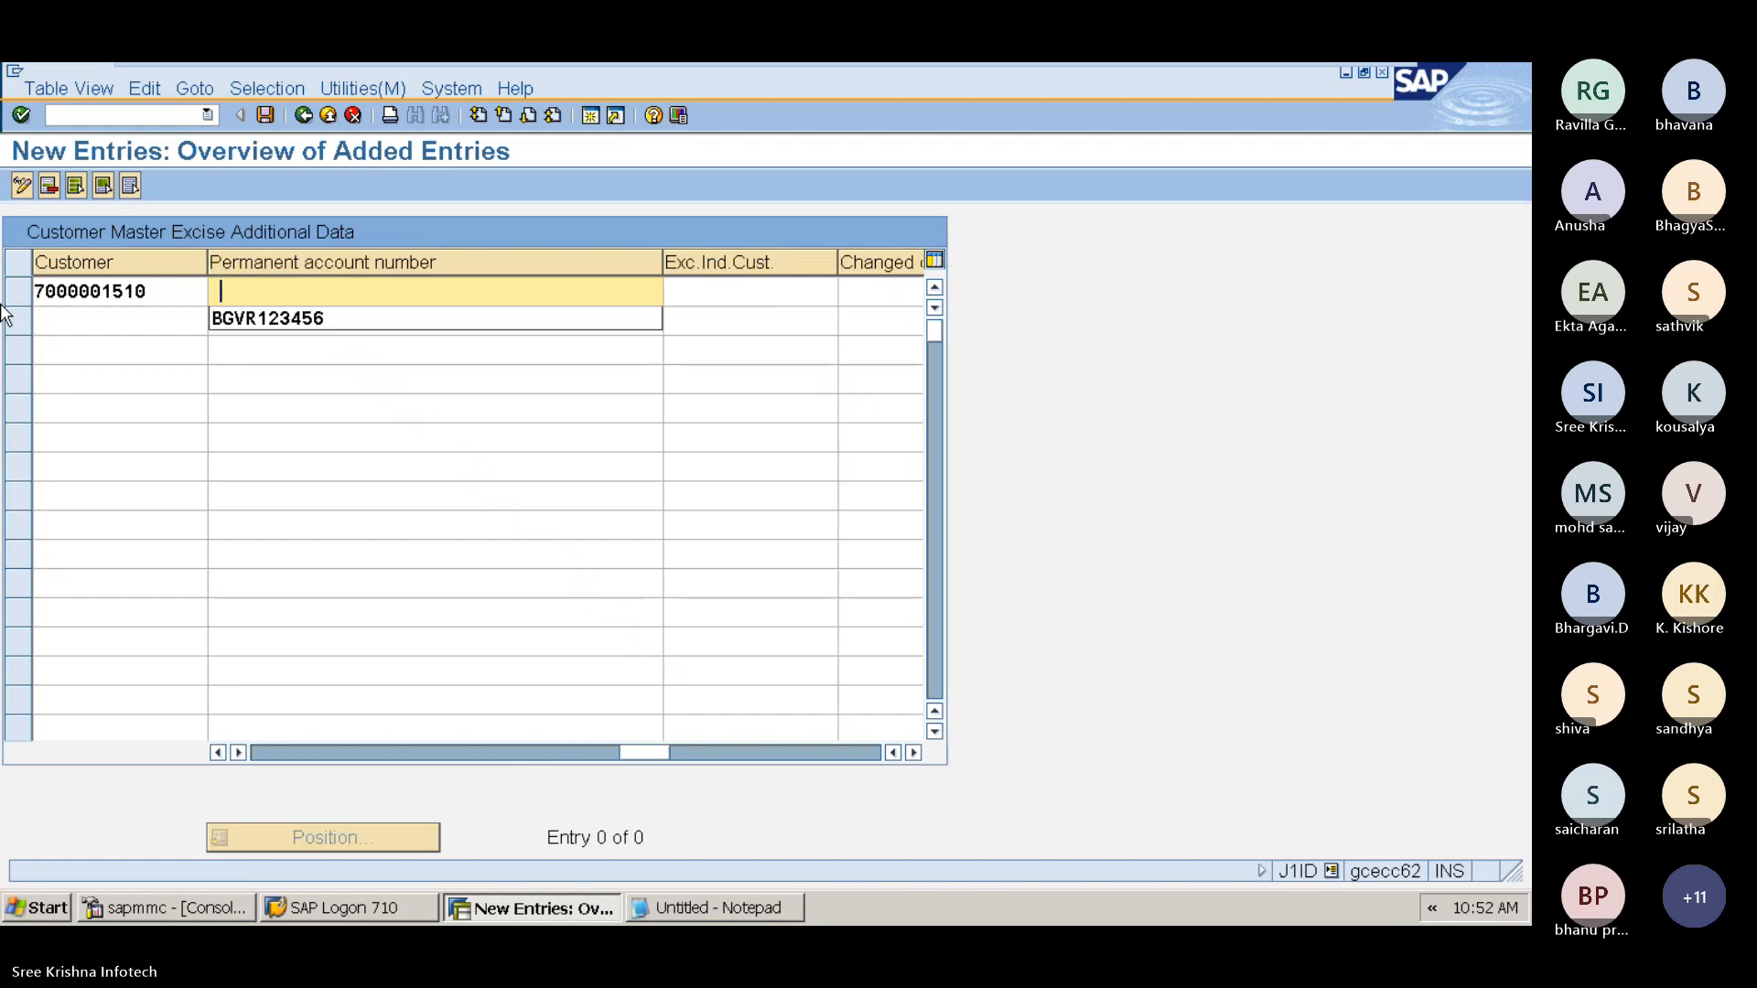
pyautogui.press('Down')
pyautogui.press('Return')
pyautogui.hotkey('ctrl', 'a')
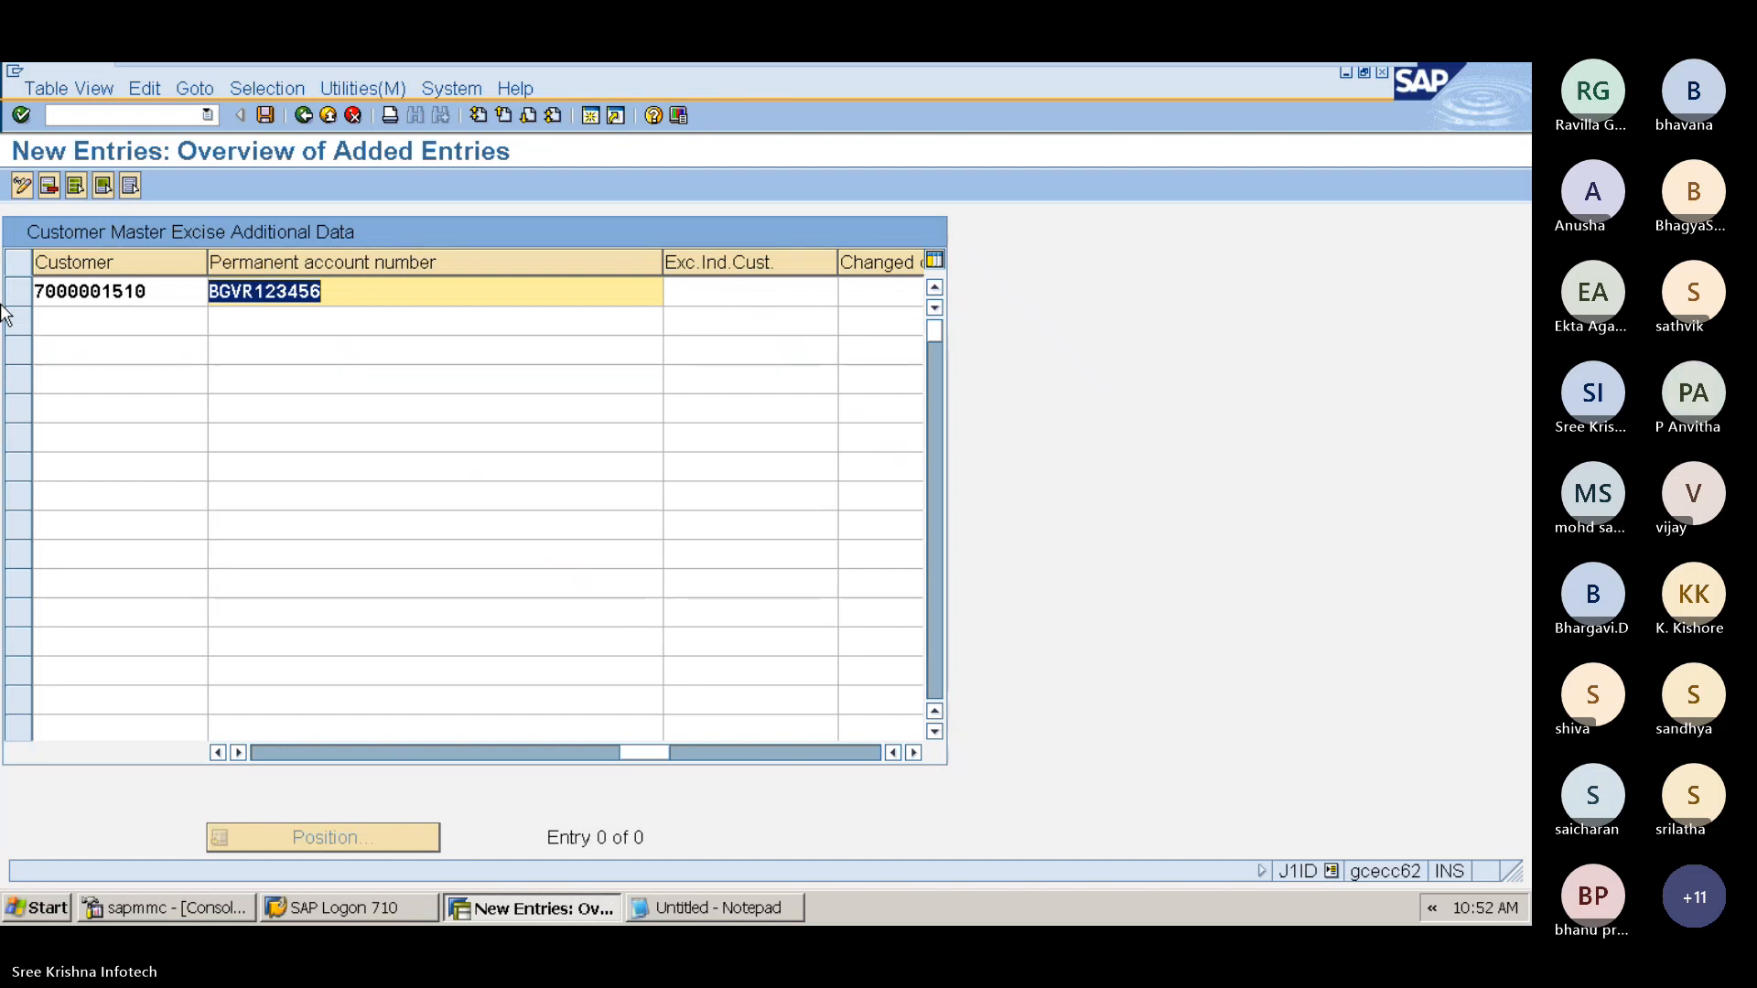
pyautogui.hotkey('ctrl', 's')
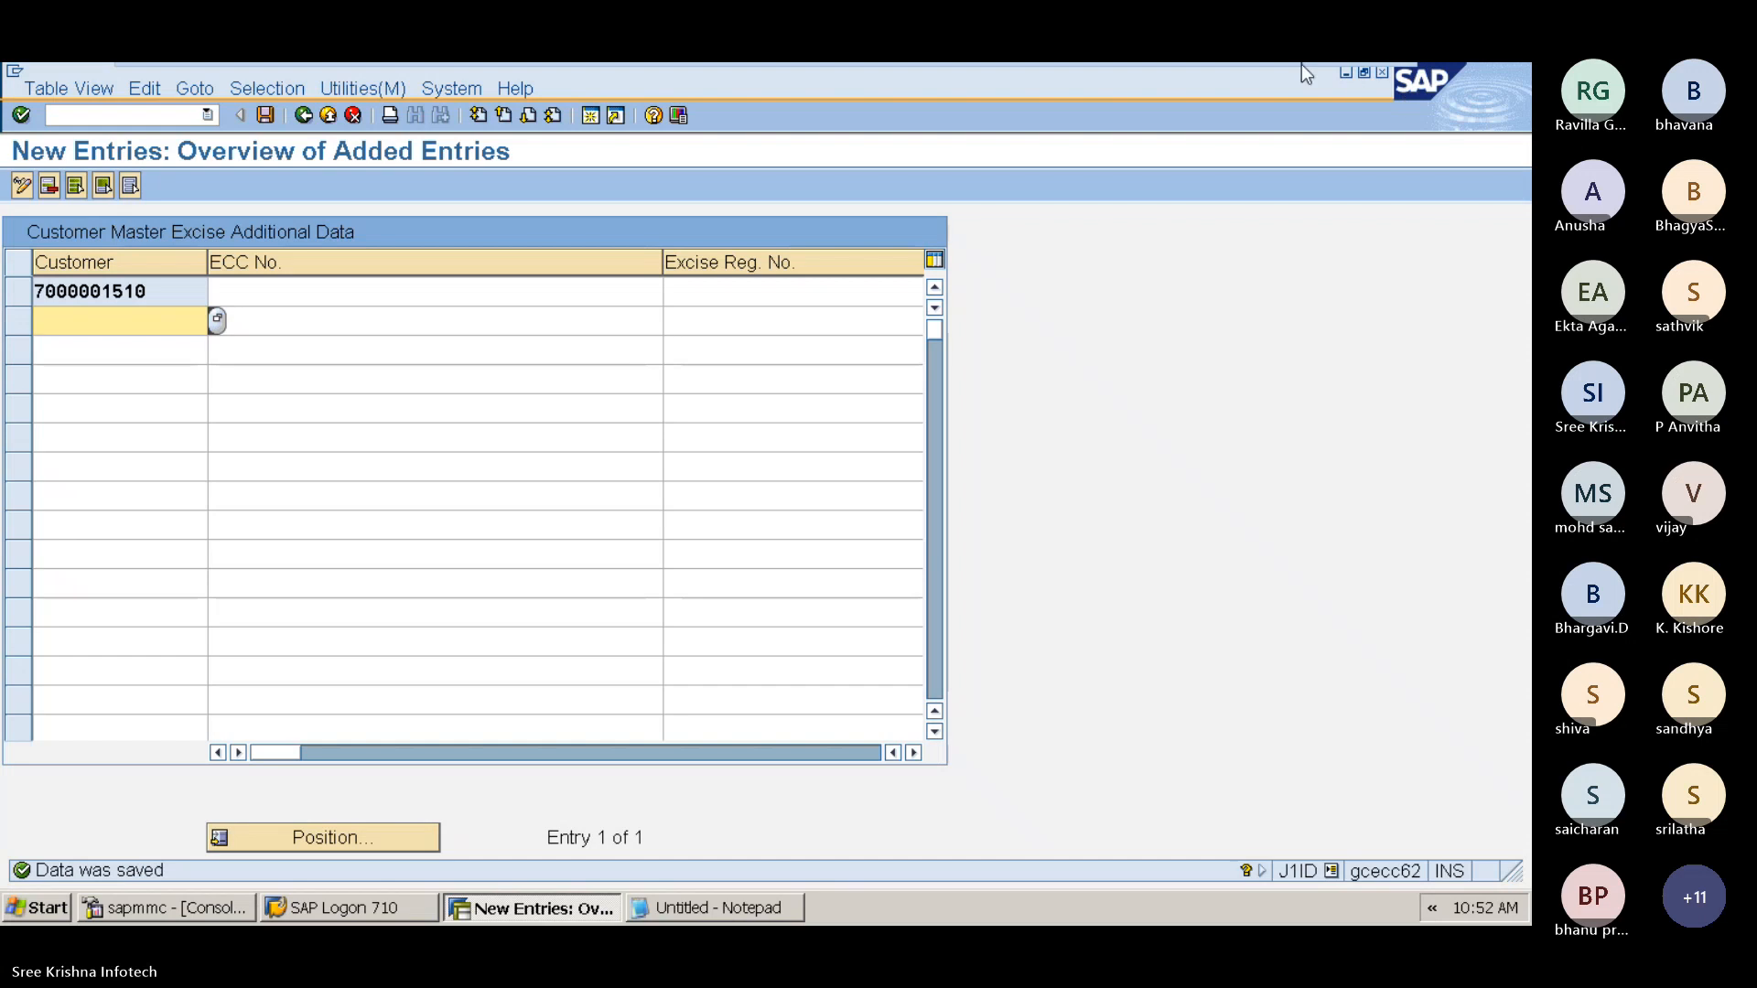
# Step: Back in the notes, add the heading "Activate TCS Tax Key To Customer Account" below step 01
pyautogui.click(1335, 77)
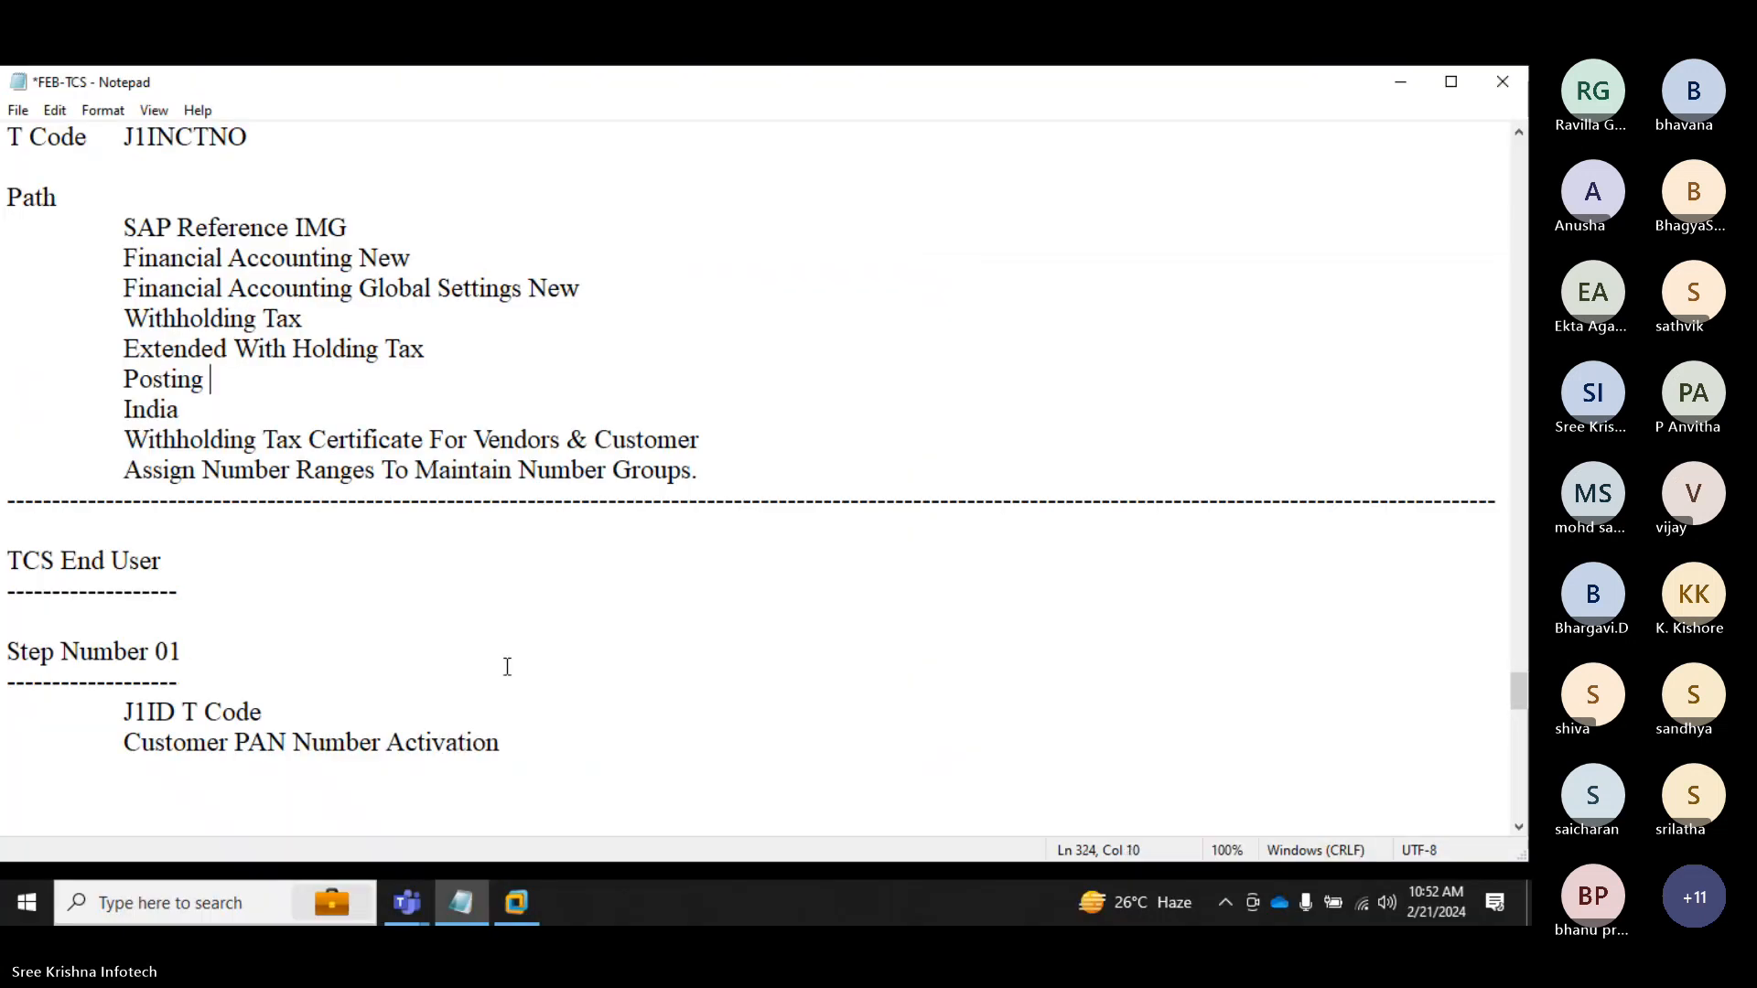
pyautogui.scroll(-3, 504, 671)
pyautogui.click(31, 561)
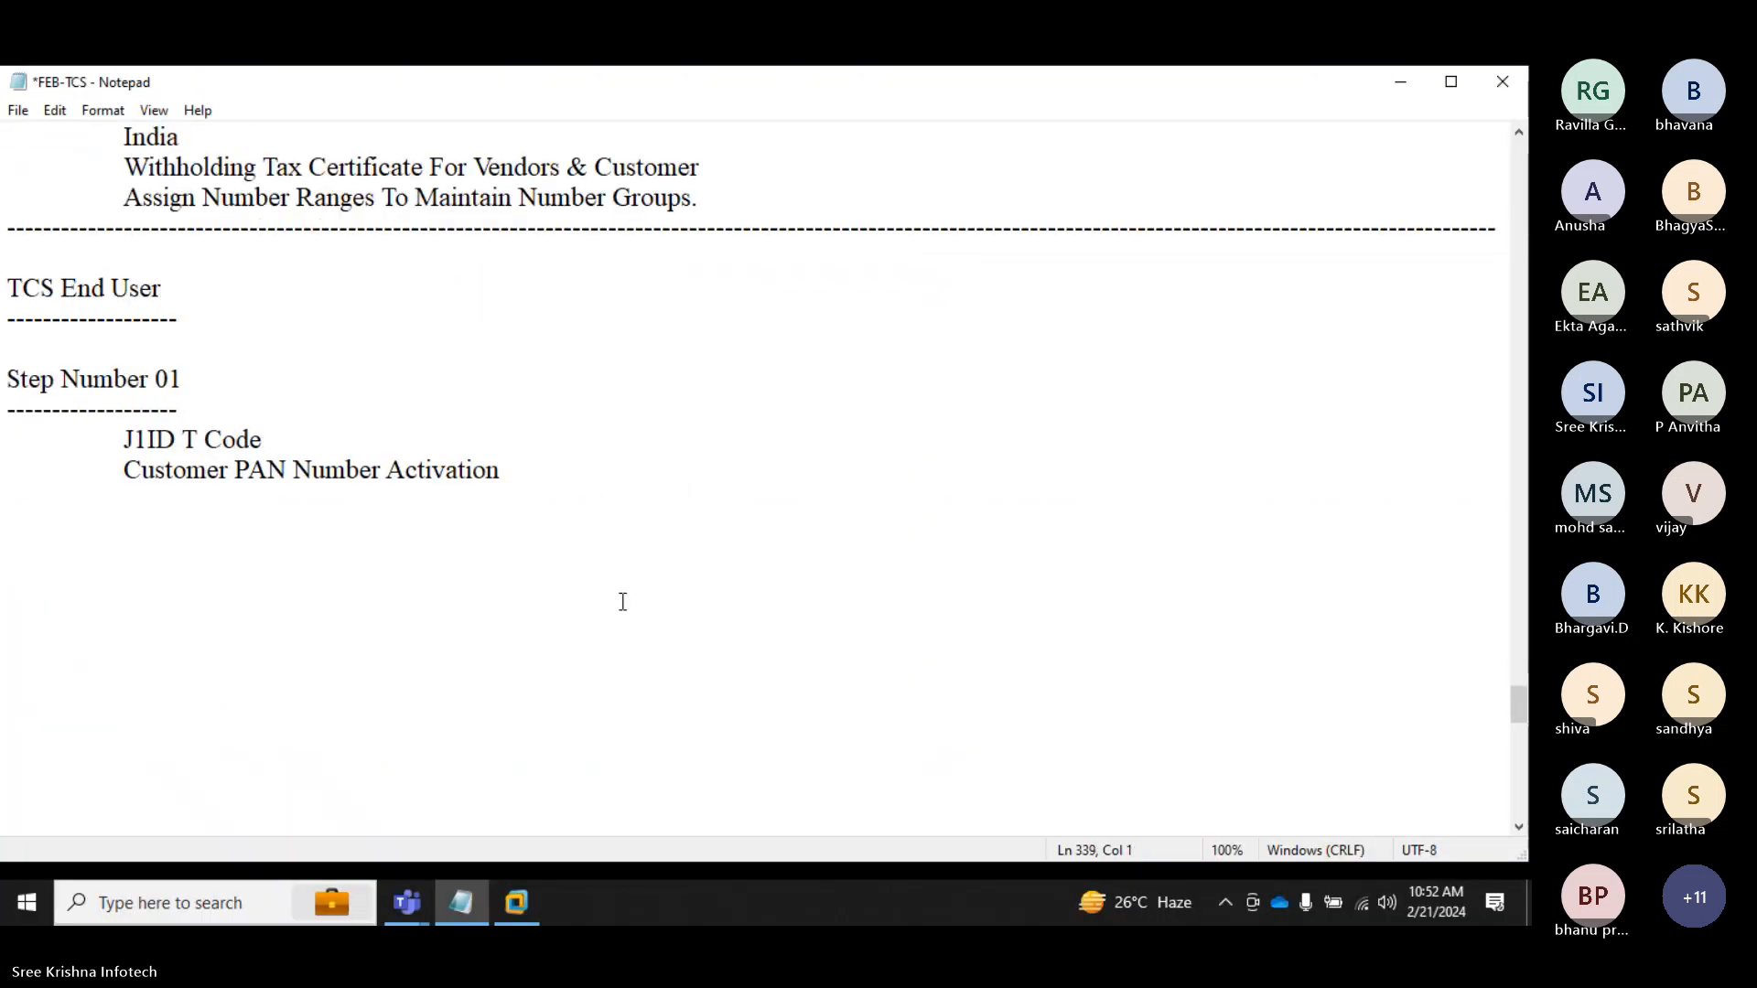
pyautogui.write('Actiovate')
pyautogui.press('BackSpace')
pyautogui.press('BackSpace')
pyautogui.press('BackSpace')
pyautogui.press('BackSpace')
pyautogui.press('BackSpace')
pyautogui.press('BackSpace')
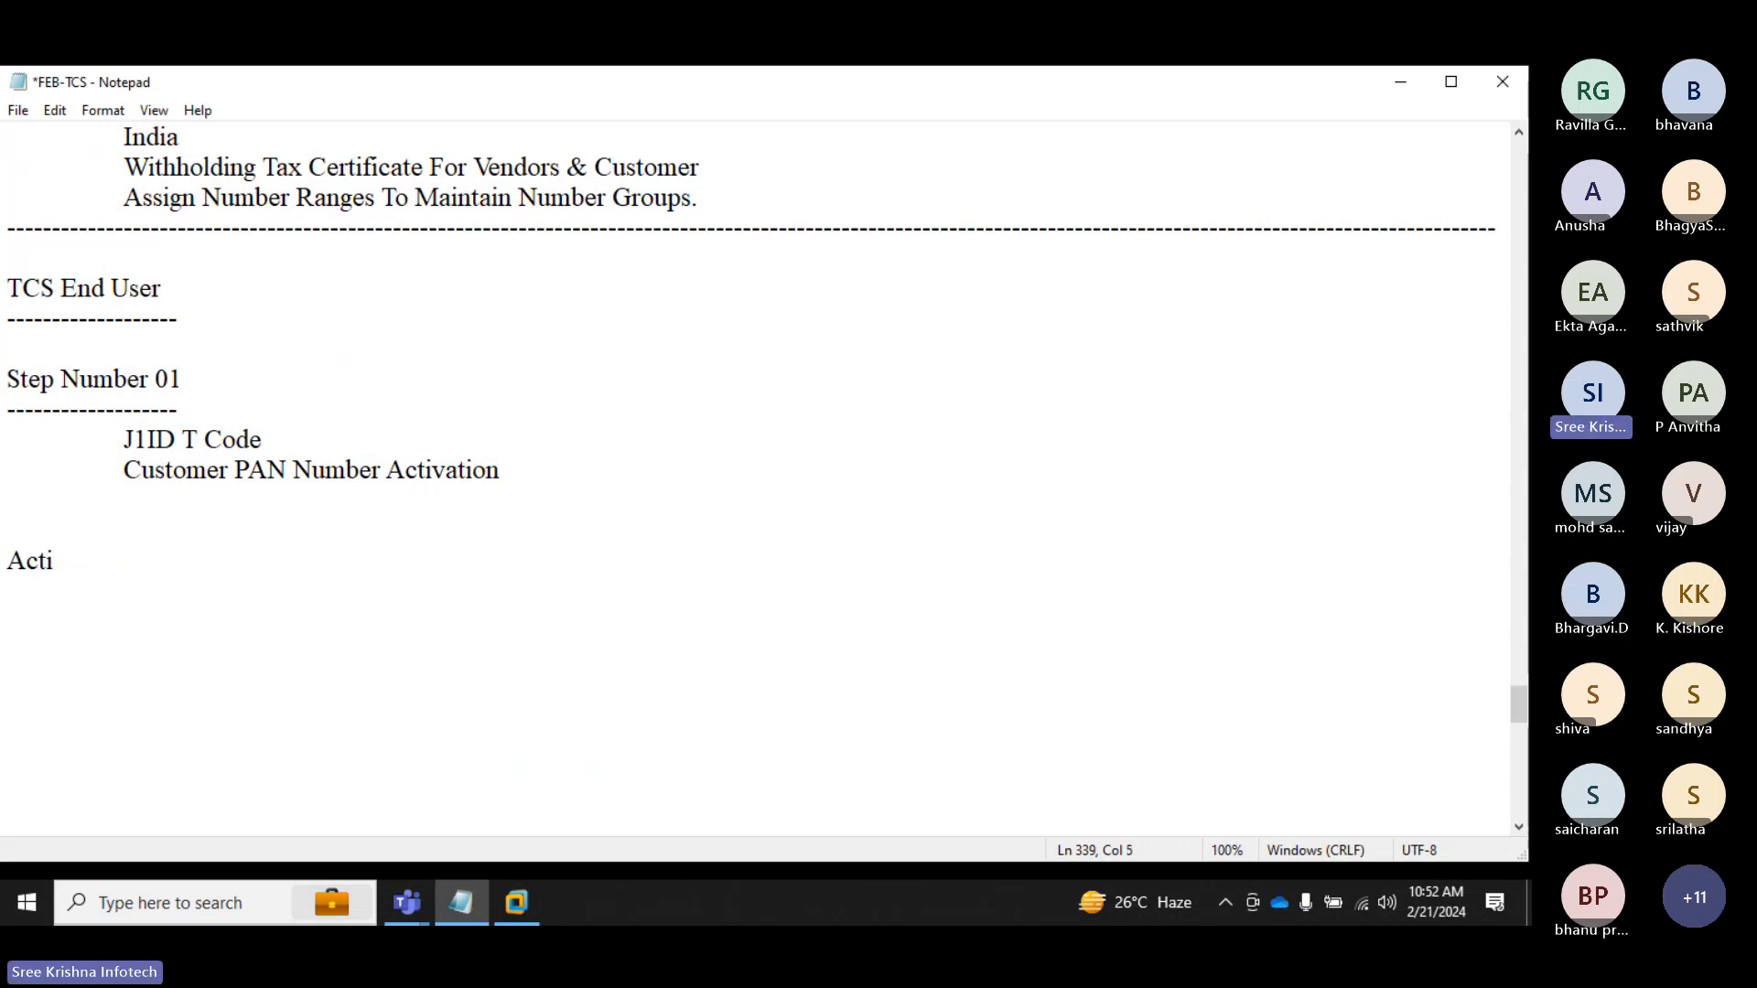
pyautogui.write('vate TCS ')
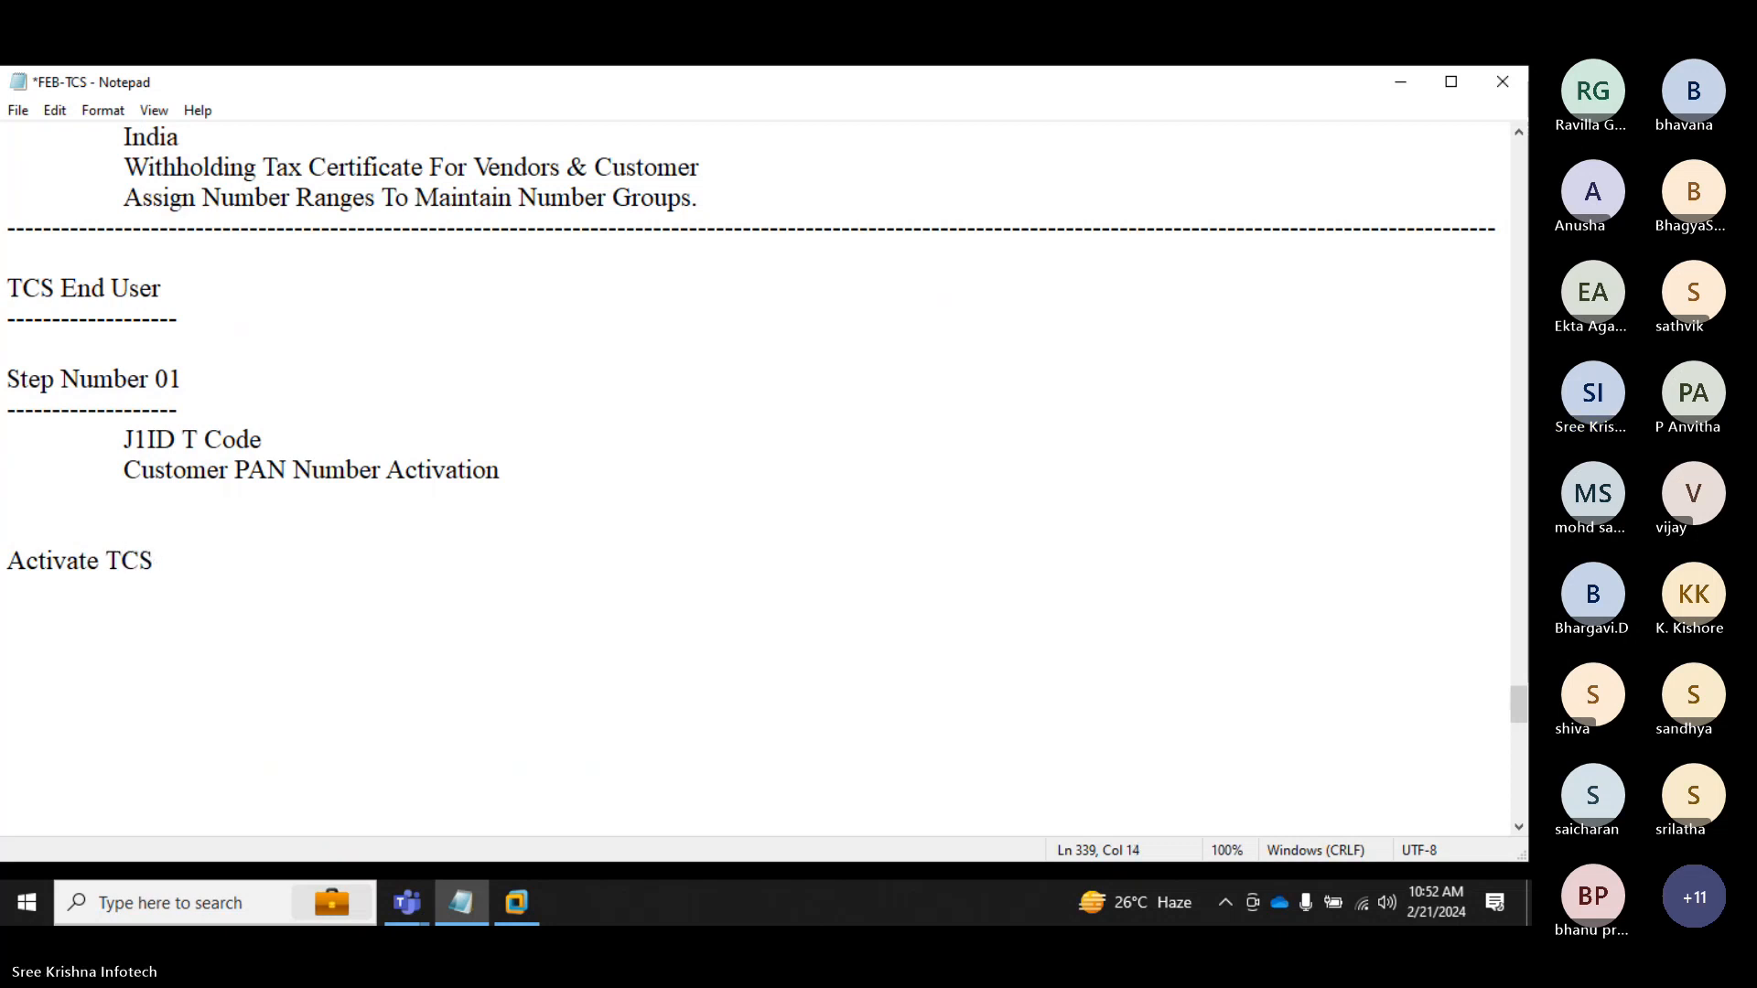
pyautogui.write('Tax Ke')
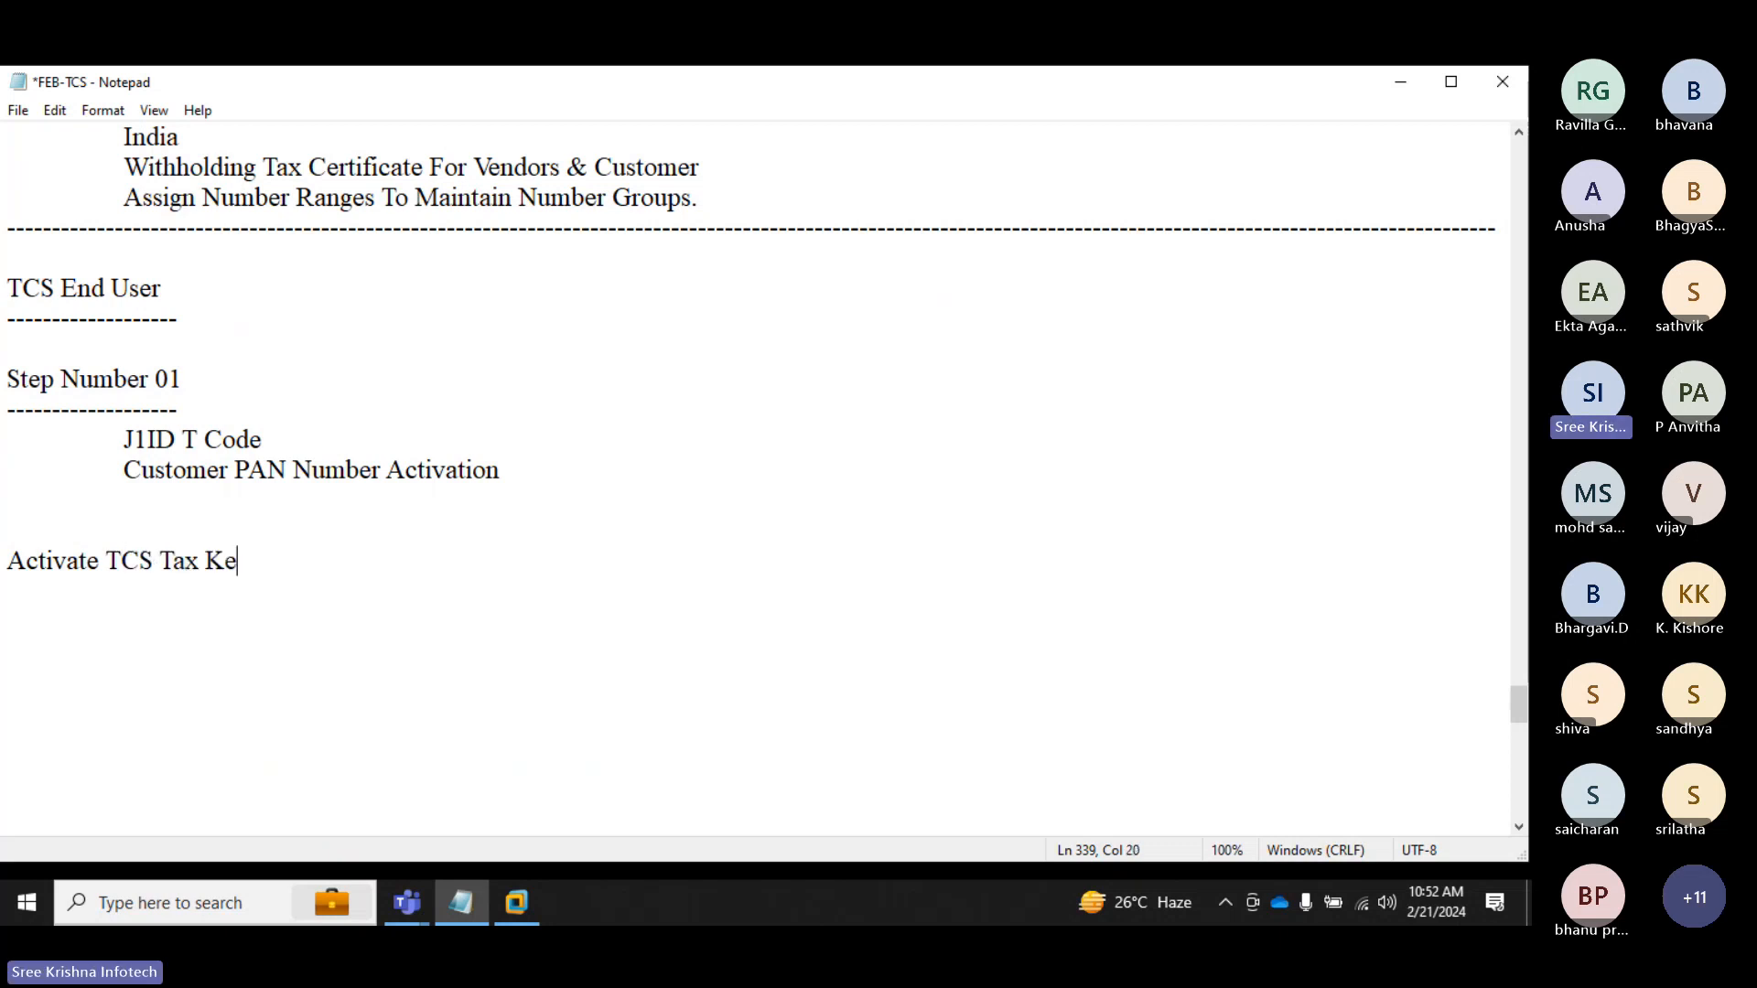
pyautogui.write('y To Ven')
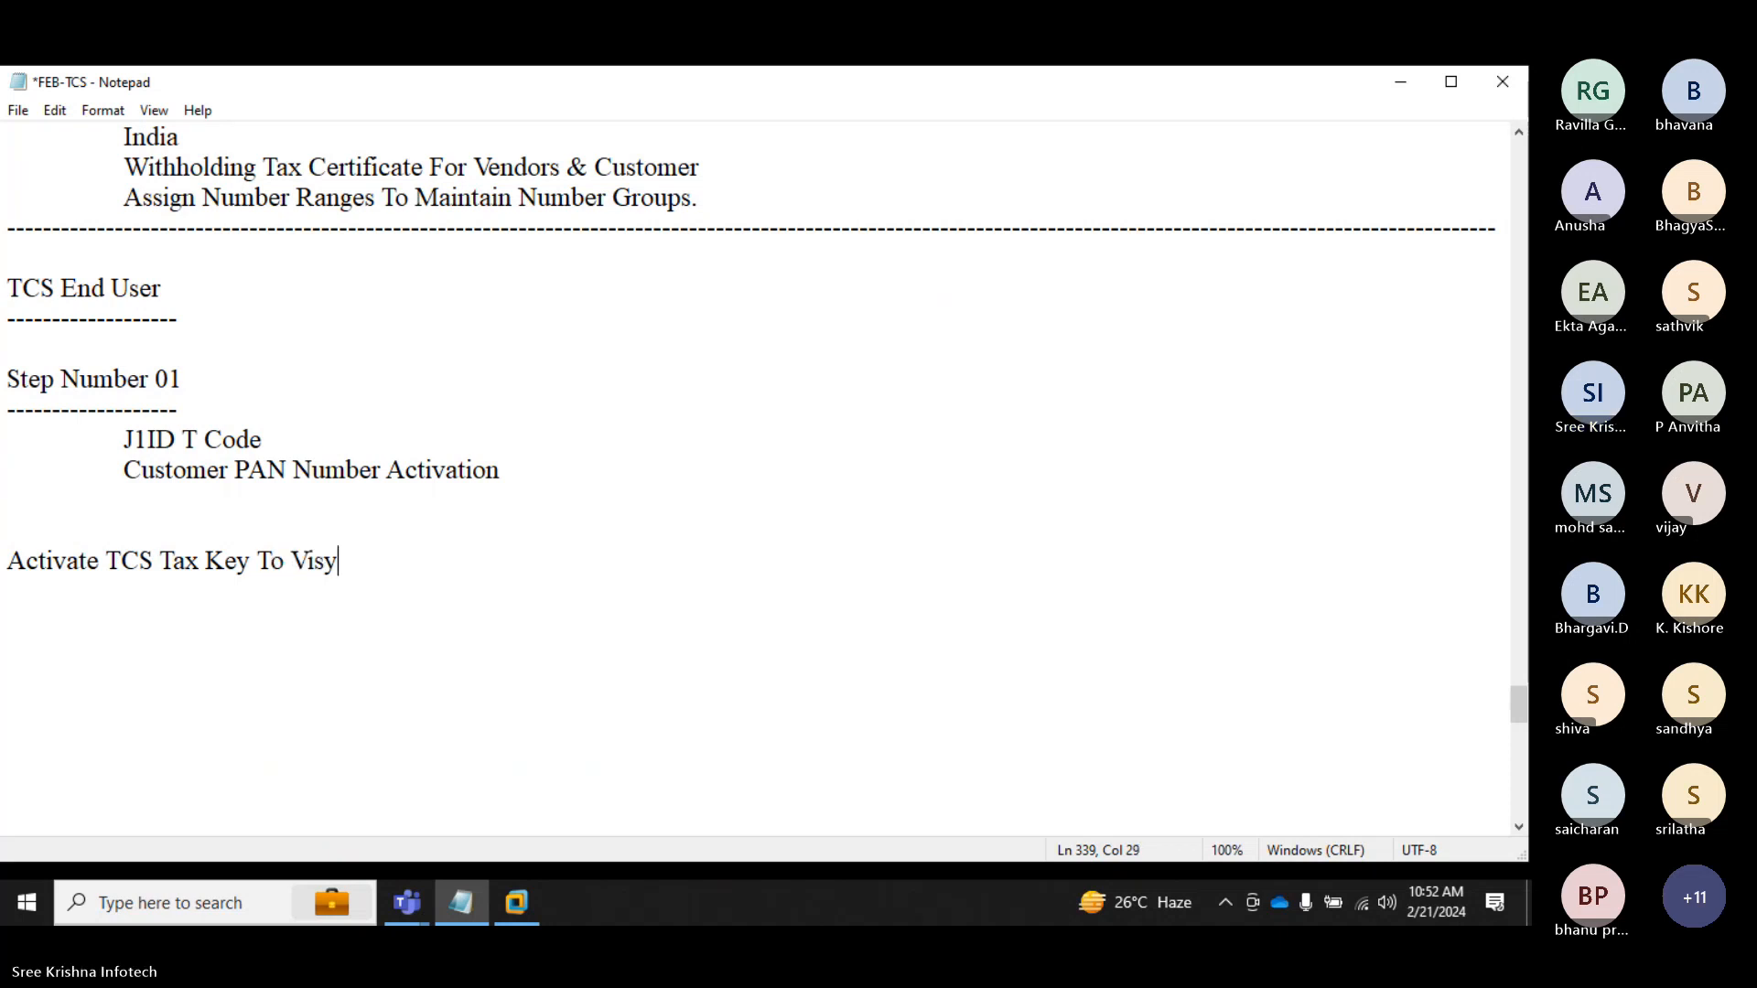
pyautogui.press('BackSpace')
pyautogui.press('BackSpace')
pyautogui.press('BackSpace')
pyautogui.write('Customer Account')
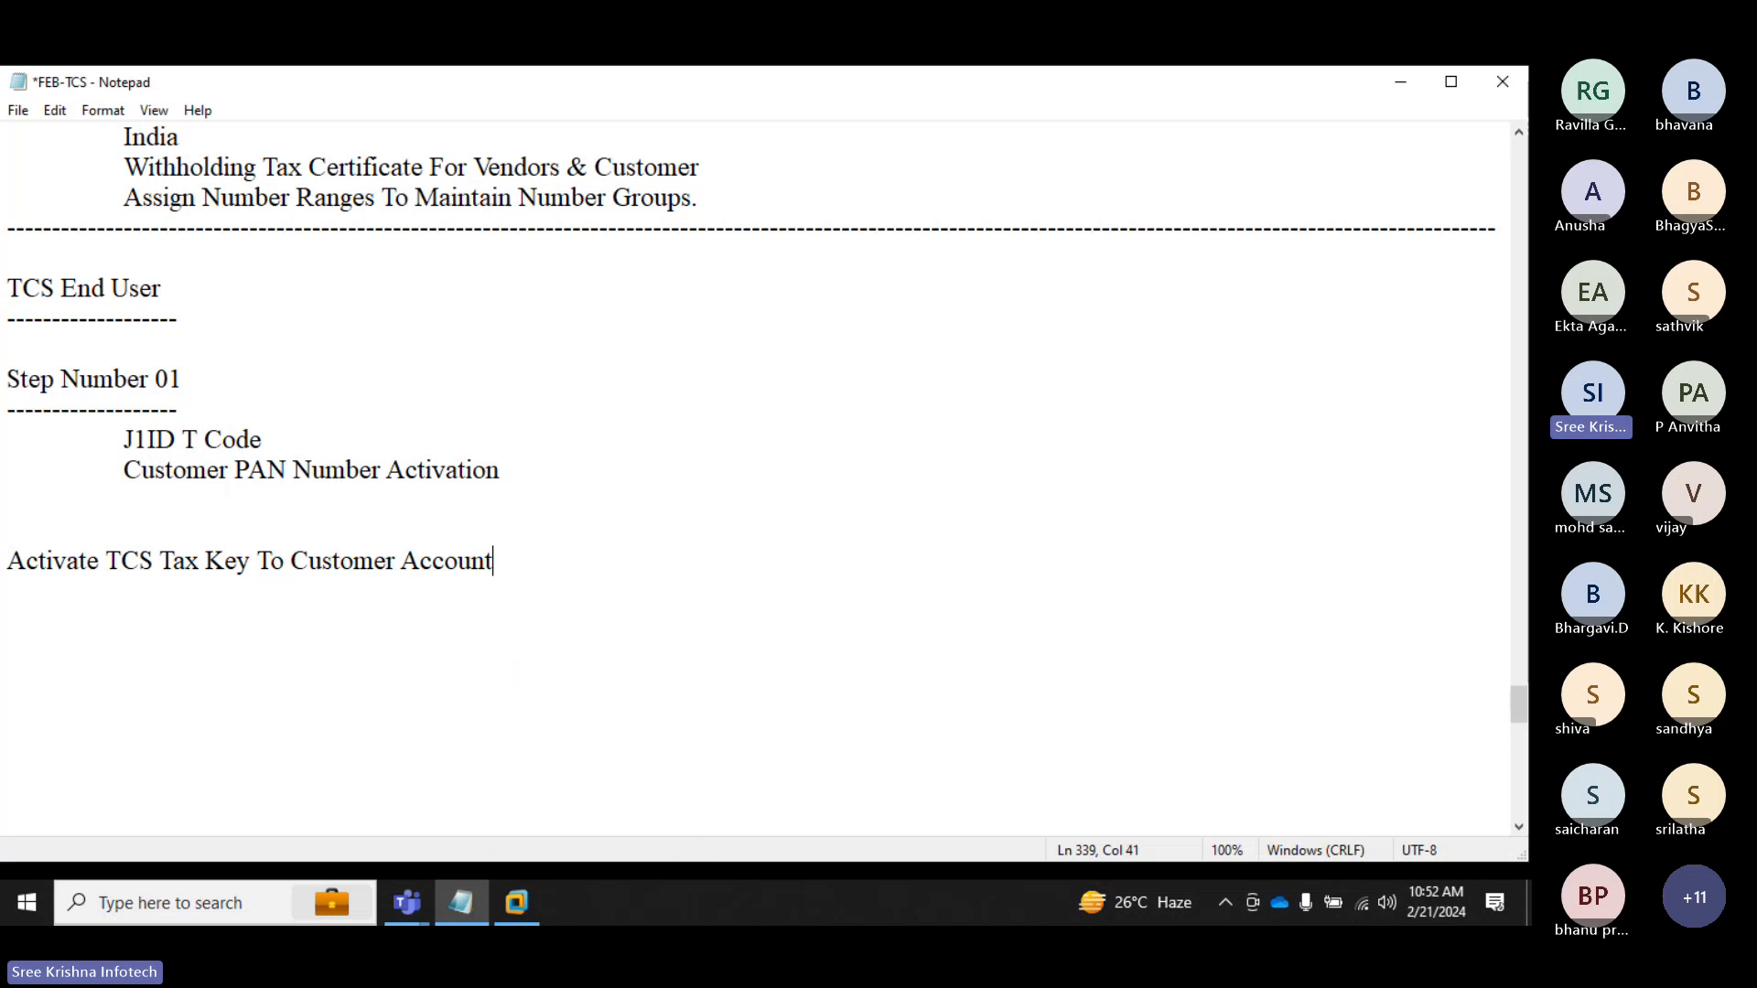
# Step: Note the transaction code XD02 under the heading and return to the SAP session
pyautogui.press('Return')
pyautogui.press('Return')
pyautogui.write('X')
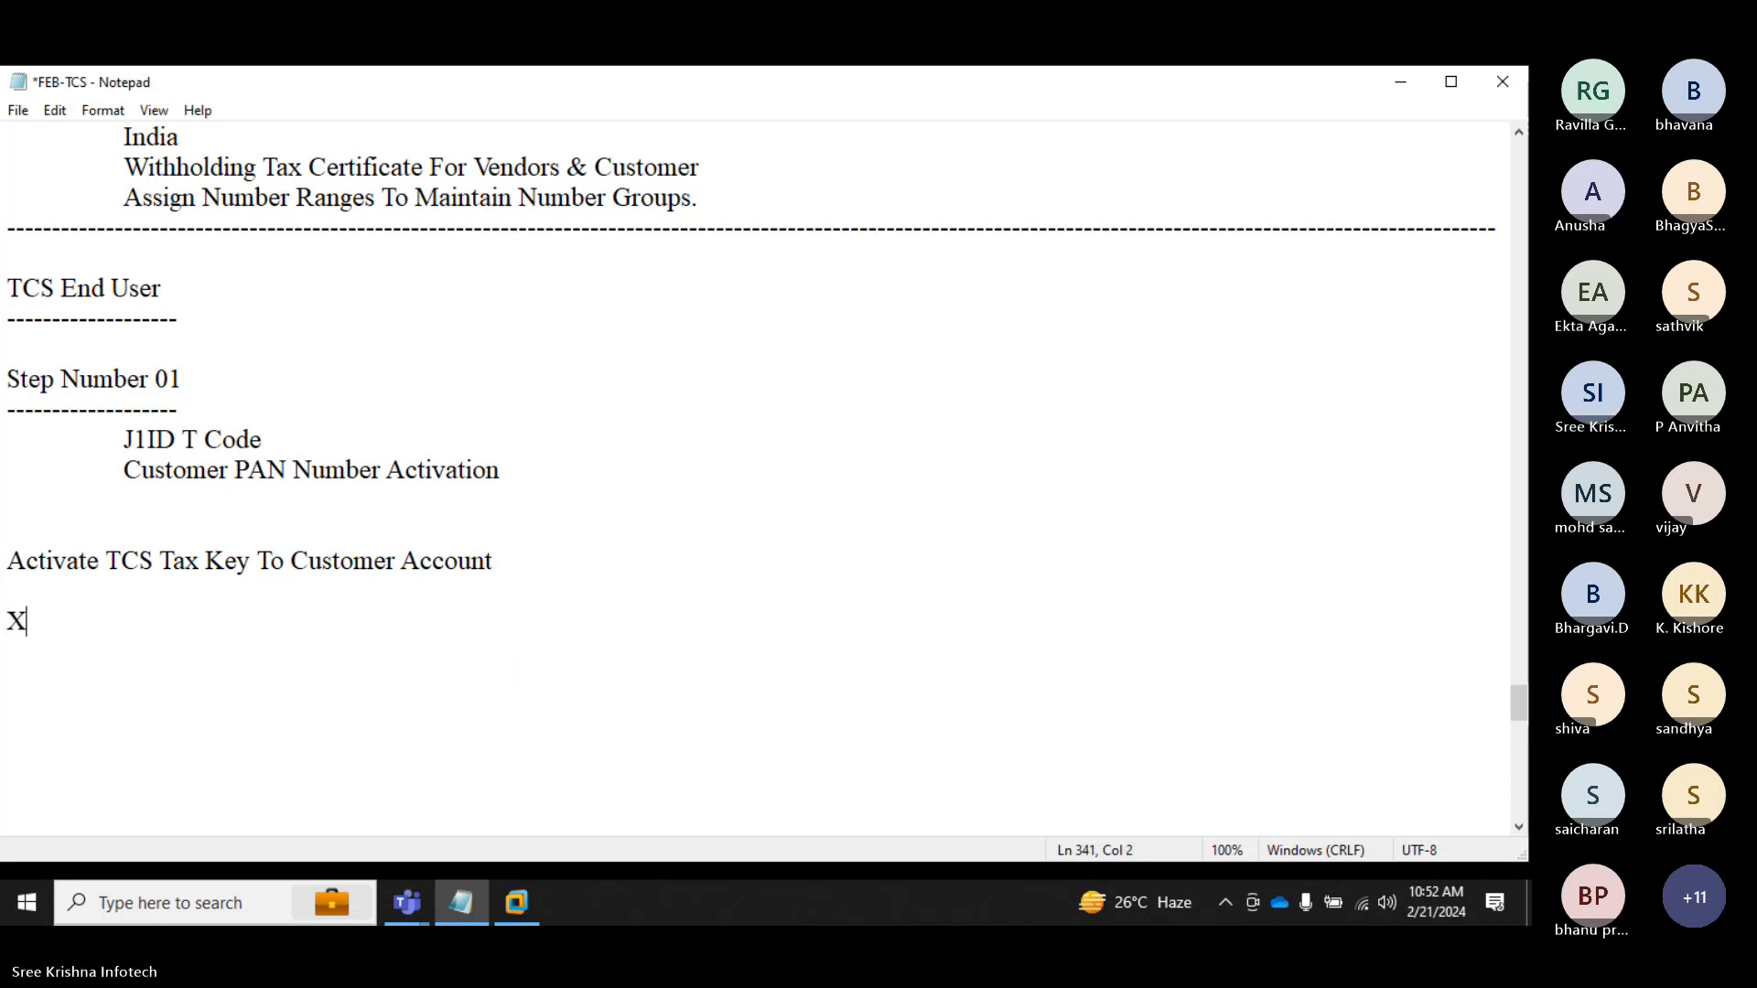
pyautogui.write('D02')
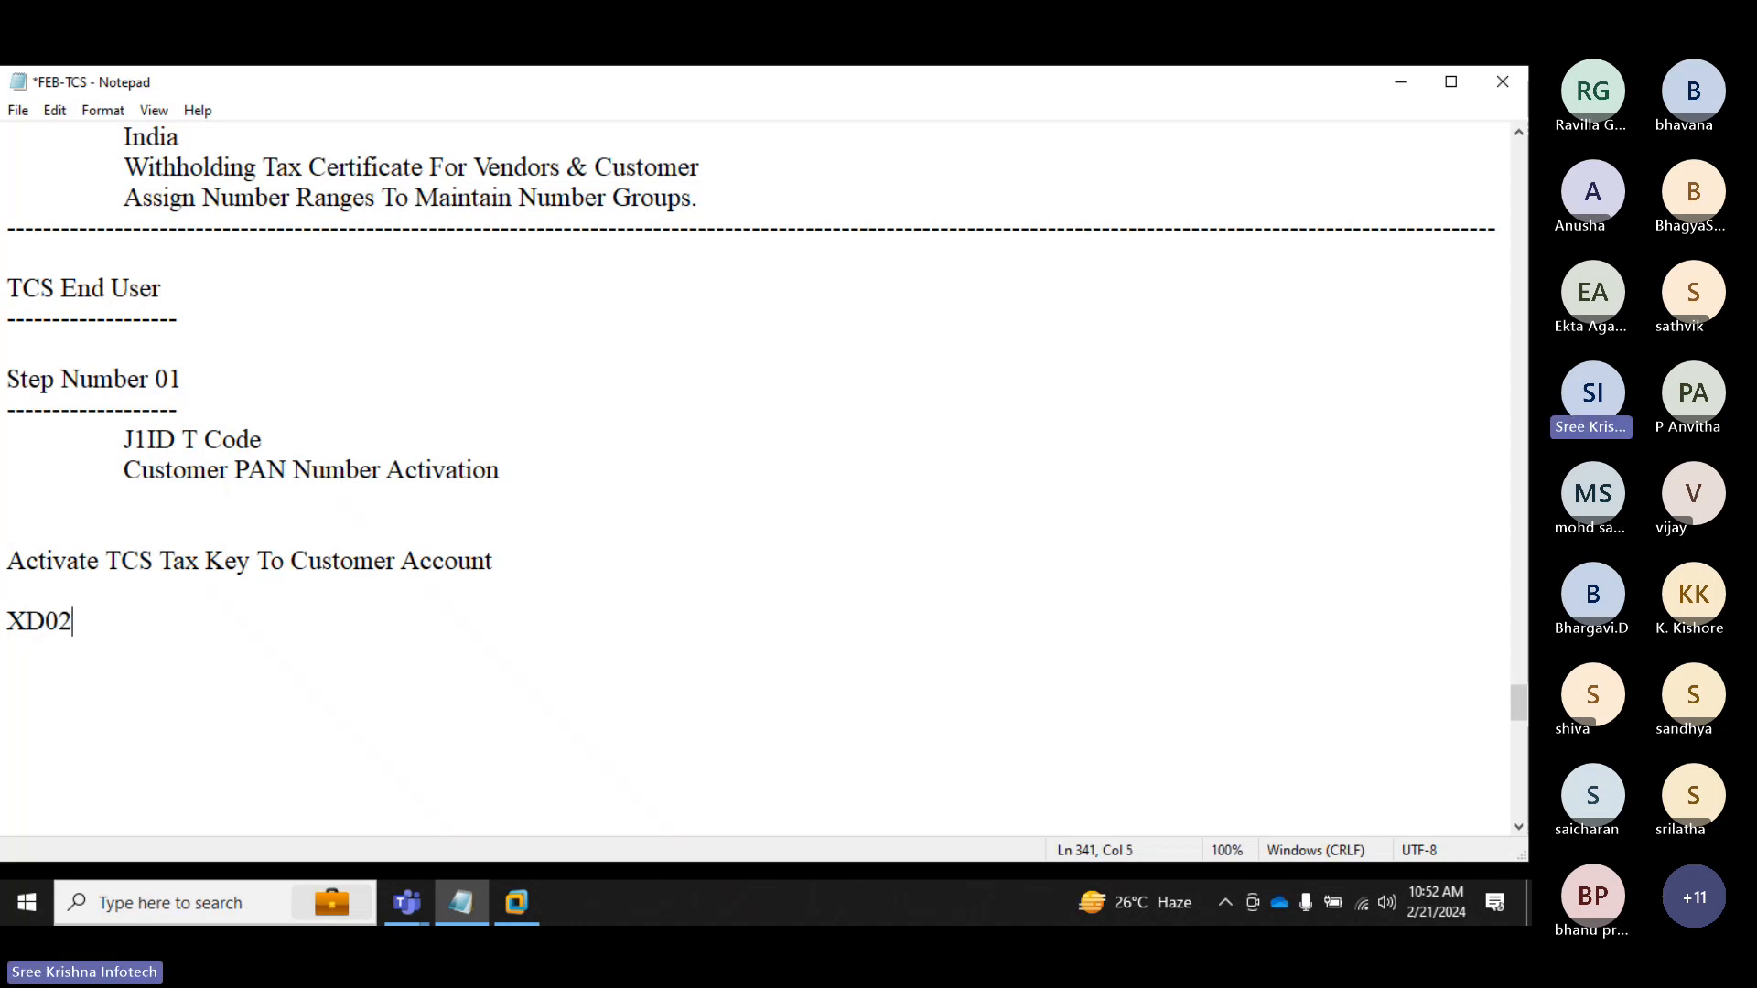
pyautogui.press('Return')
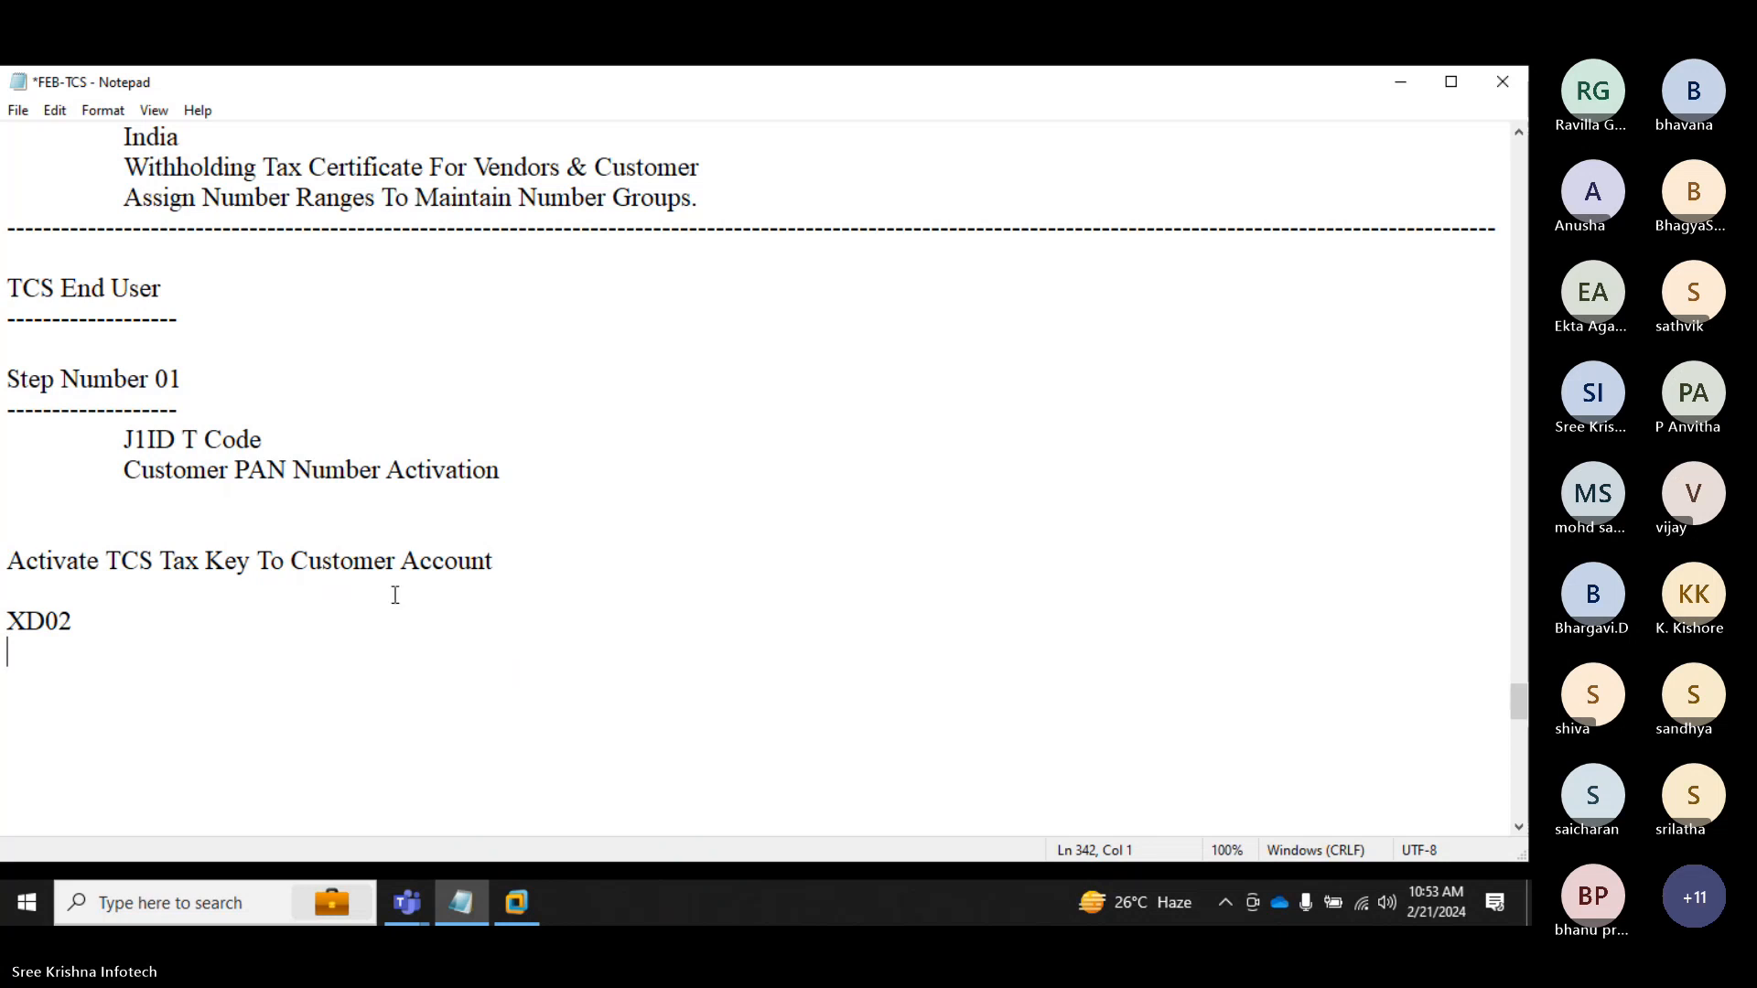
pyautogui.click(514, 904)
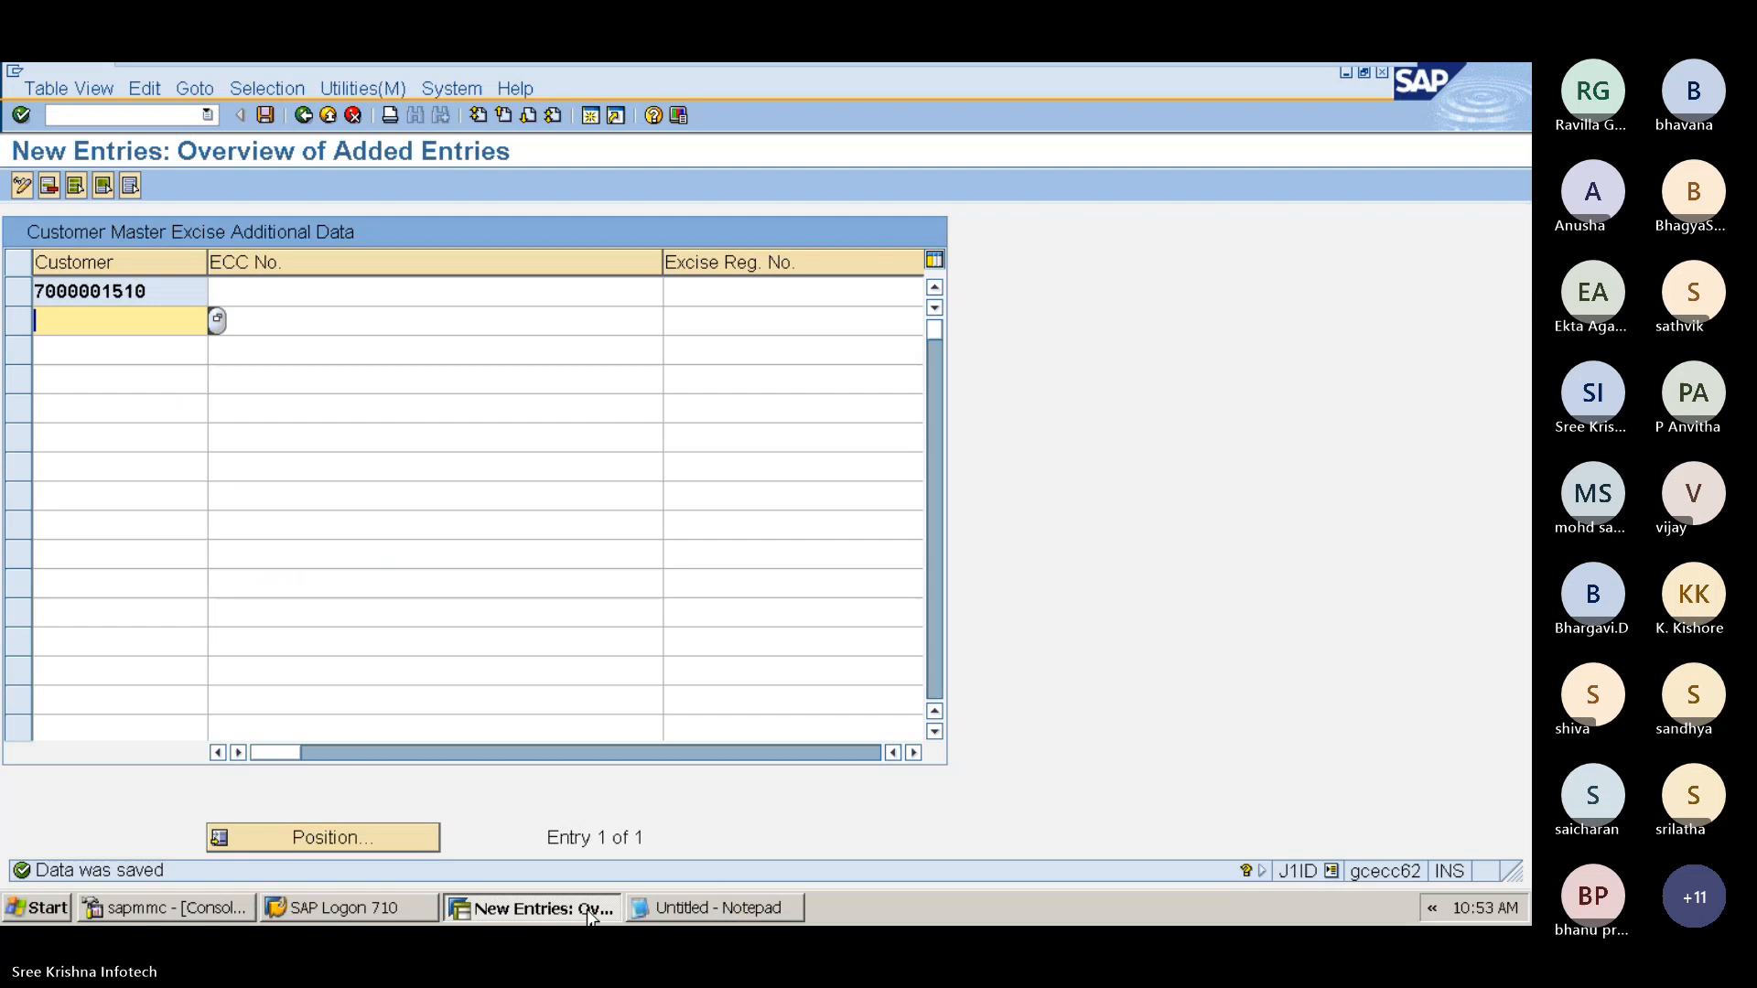
# Step: Open transaction XD02 and pick the WH SERVICES customer in company code T4 from the customer search help
pyautogui.click(131, 115)
pyautogui.write('/nspro')
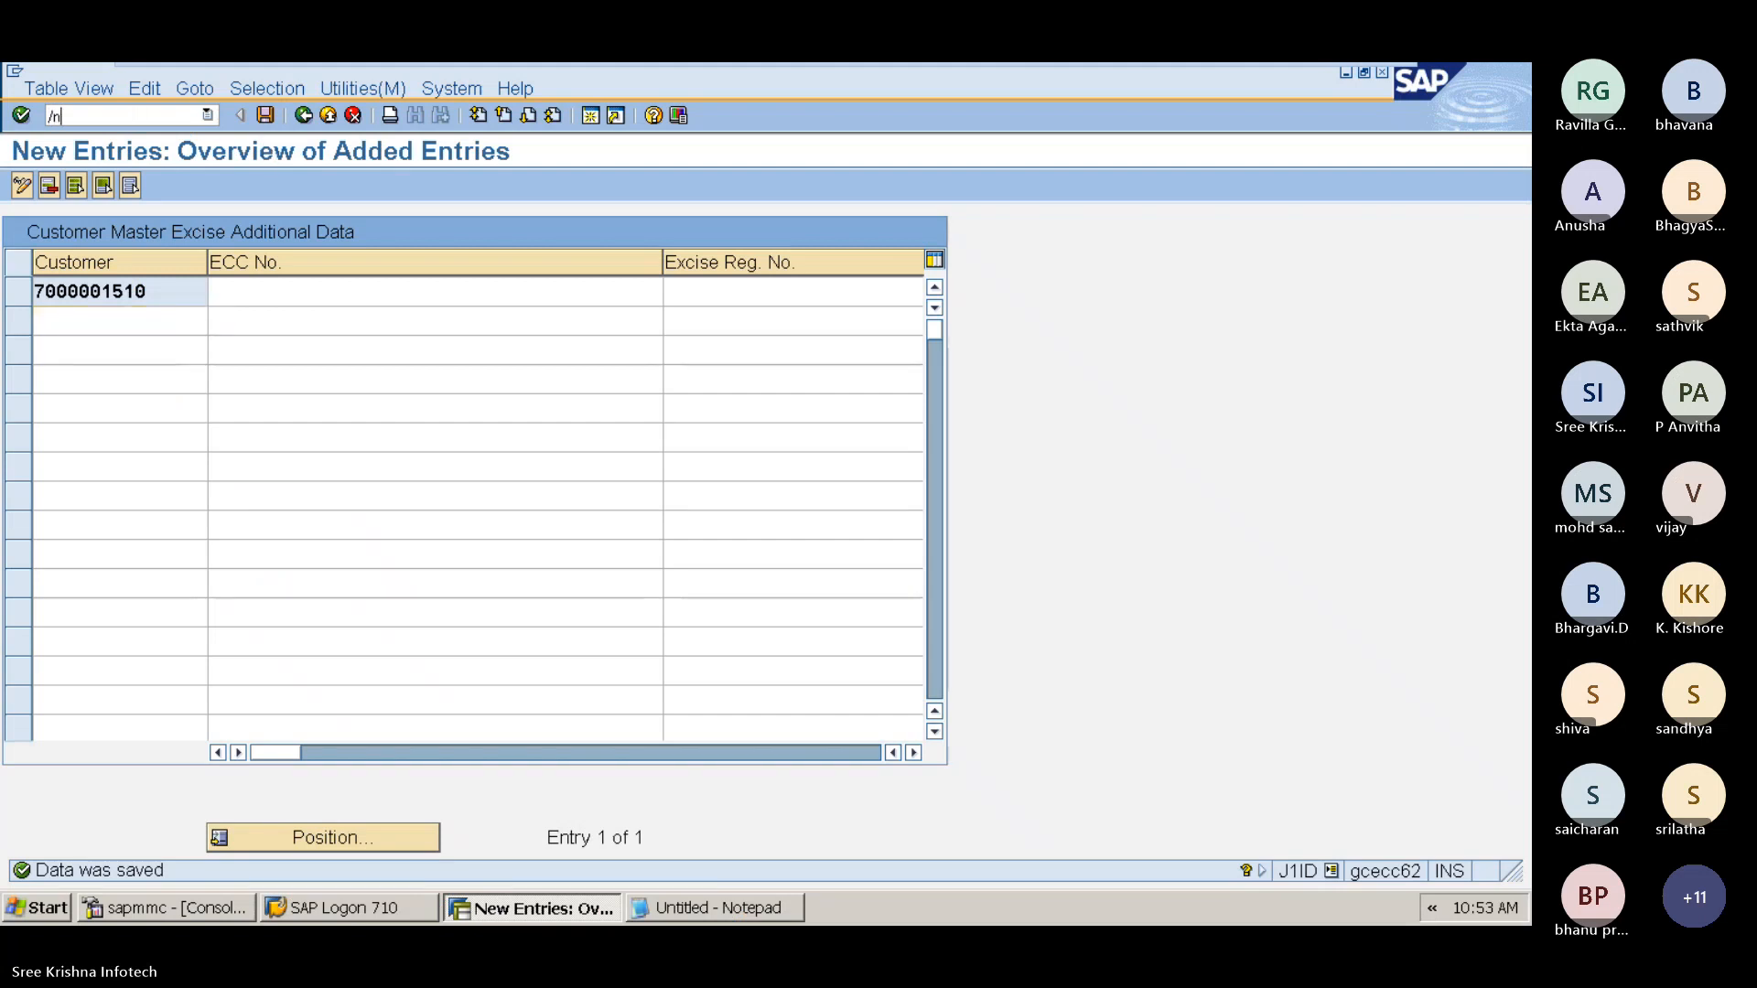
pyautogui.press('Return')
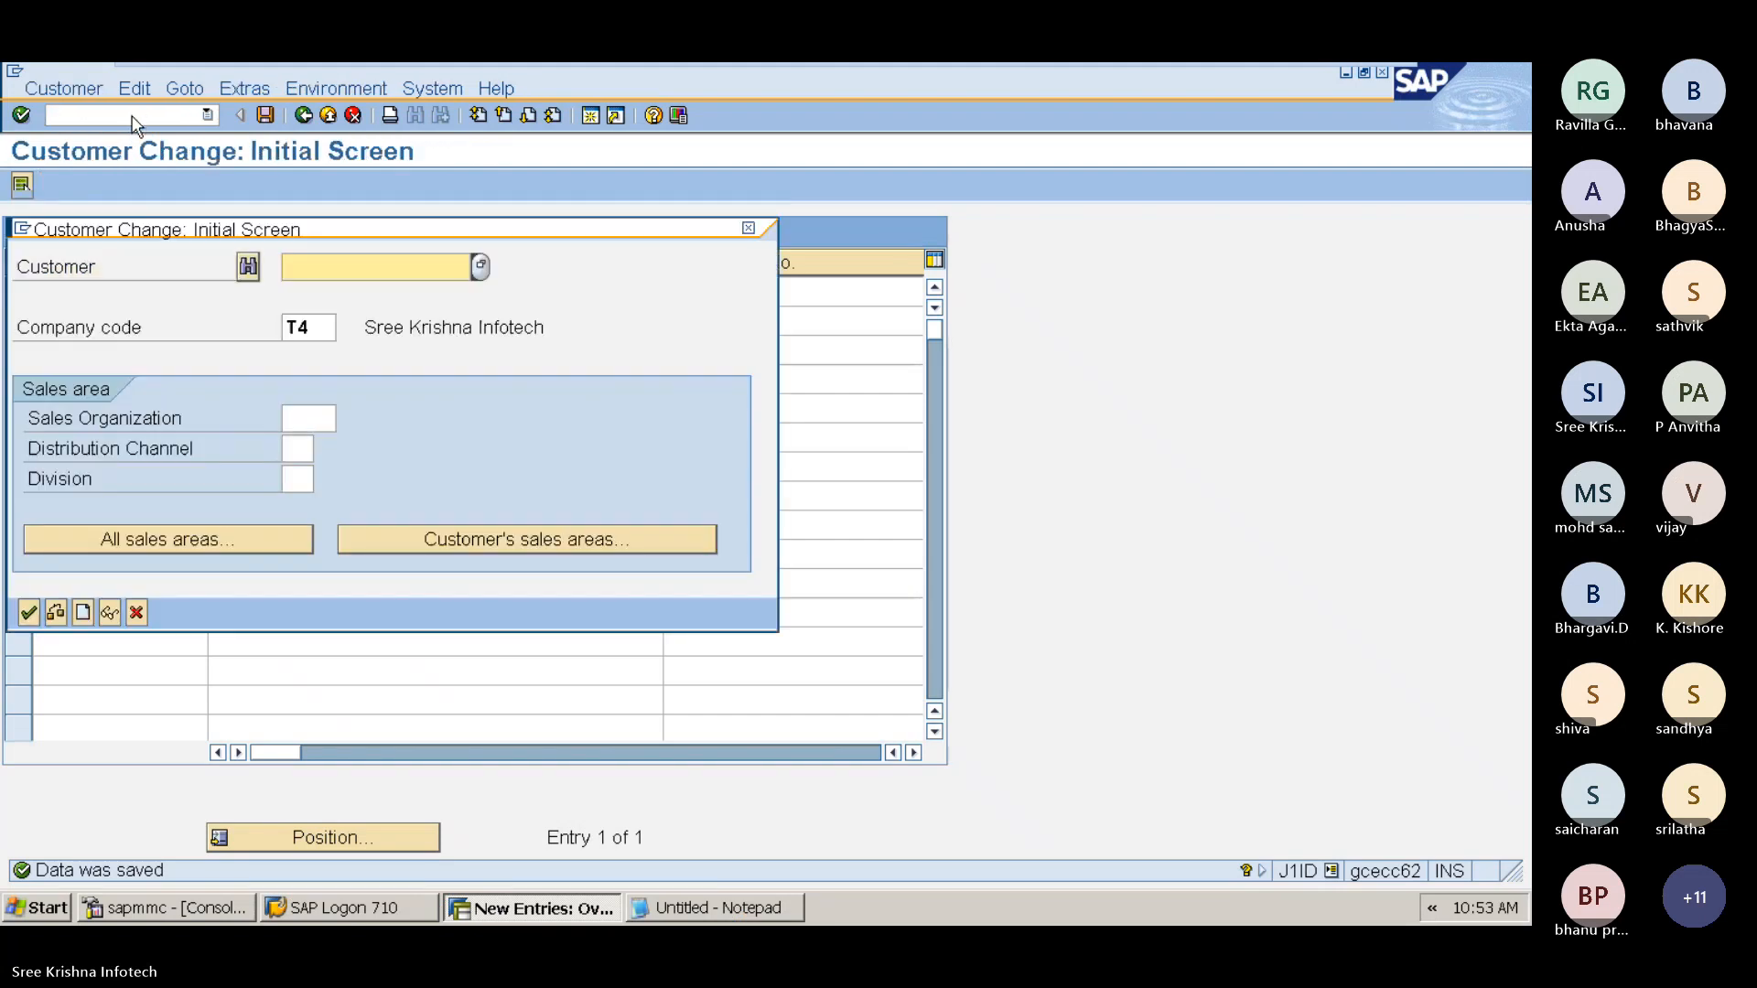
pyautogui.click(485, 259)
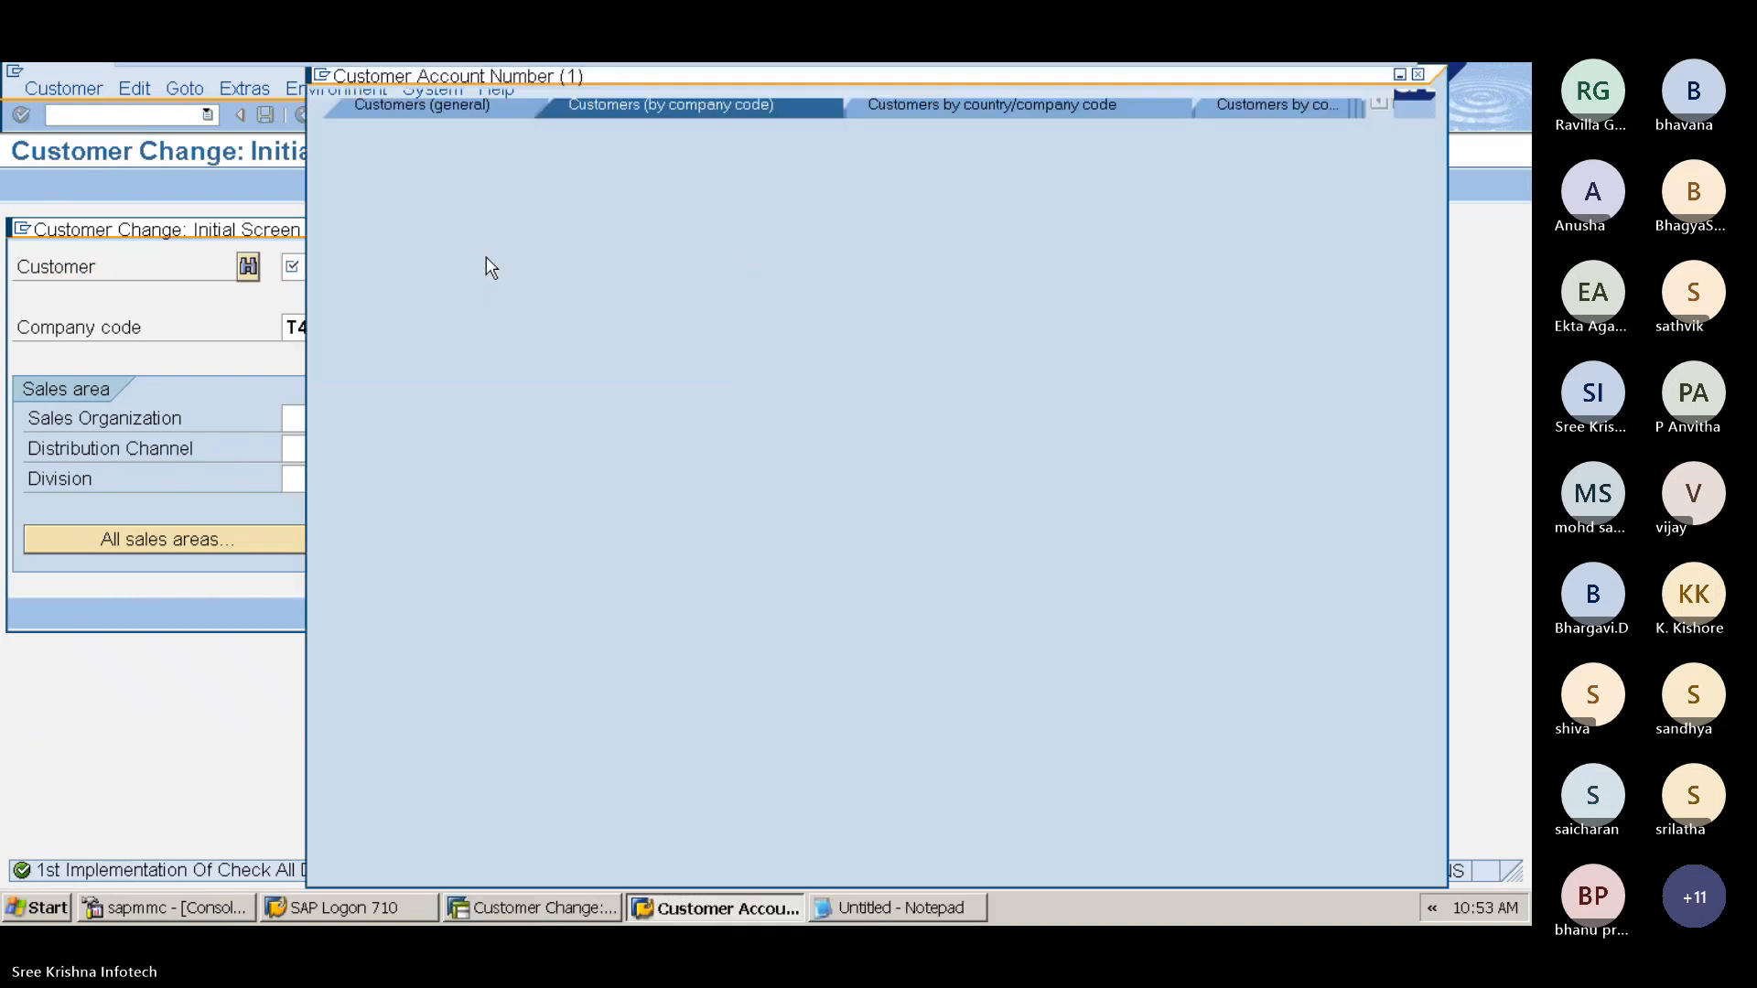
pyautogui.click(486, 260)
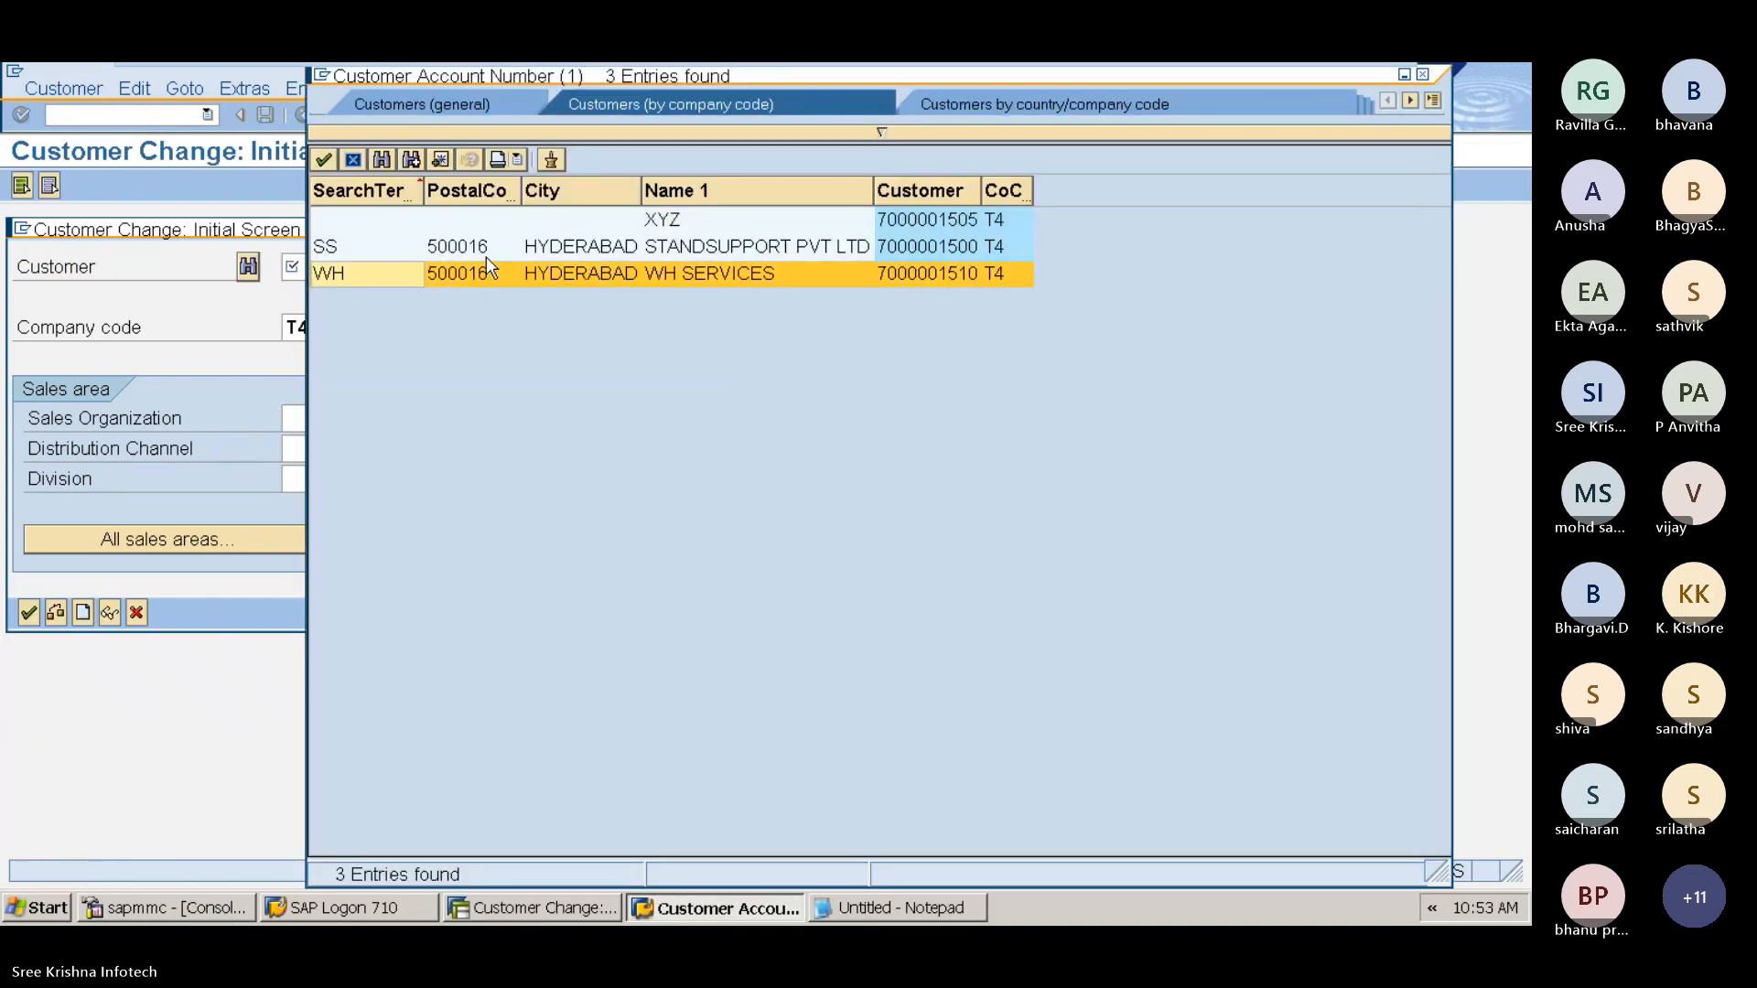
pyautogui.doubleClick(486, 256)
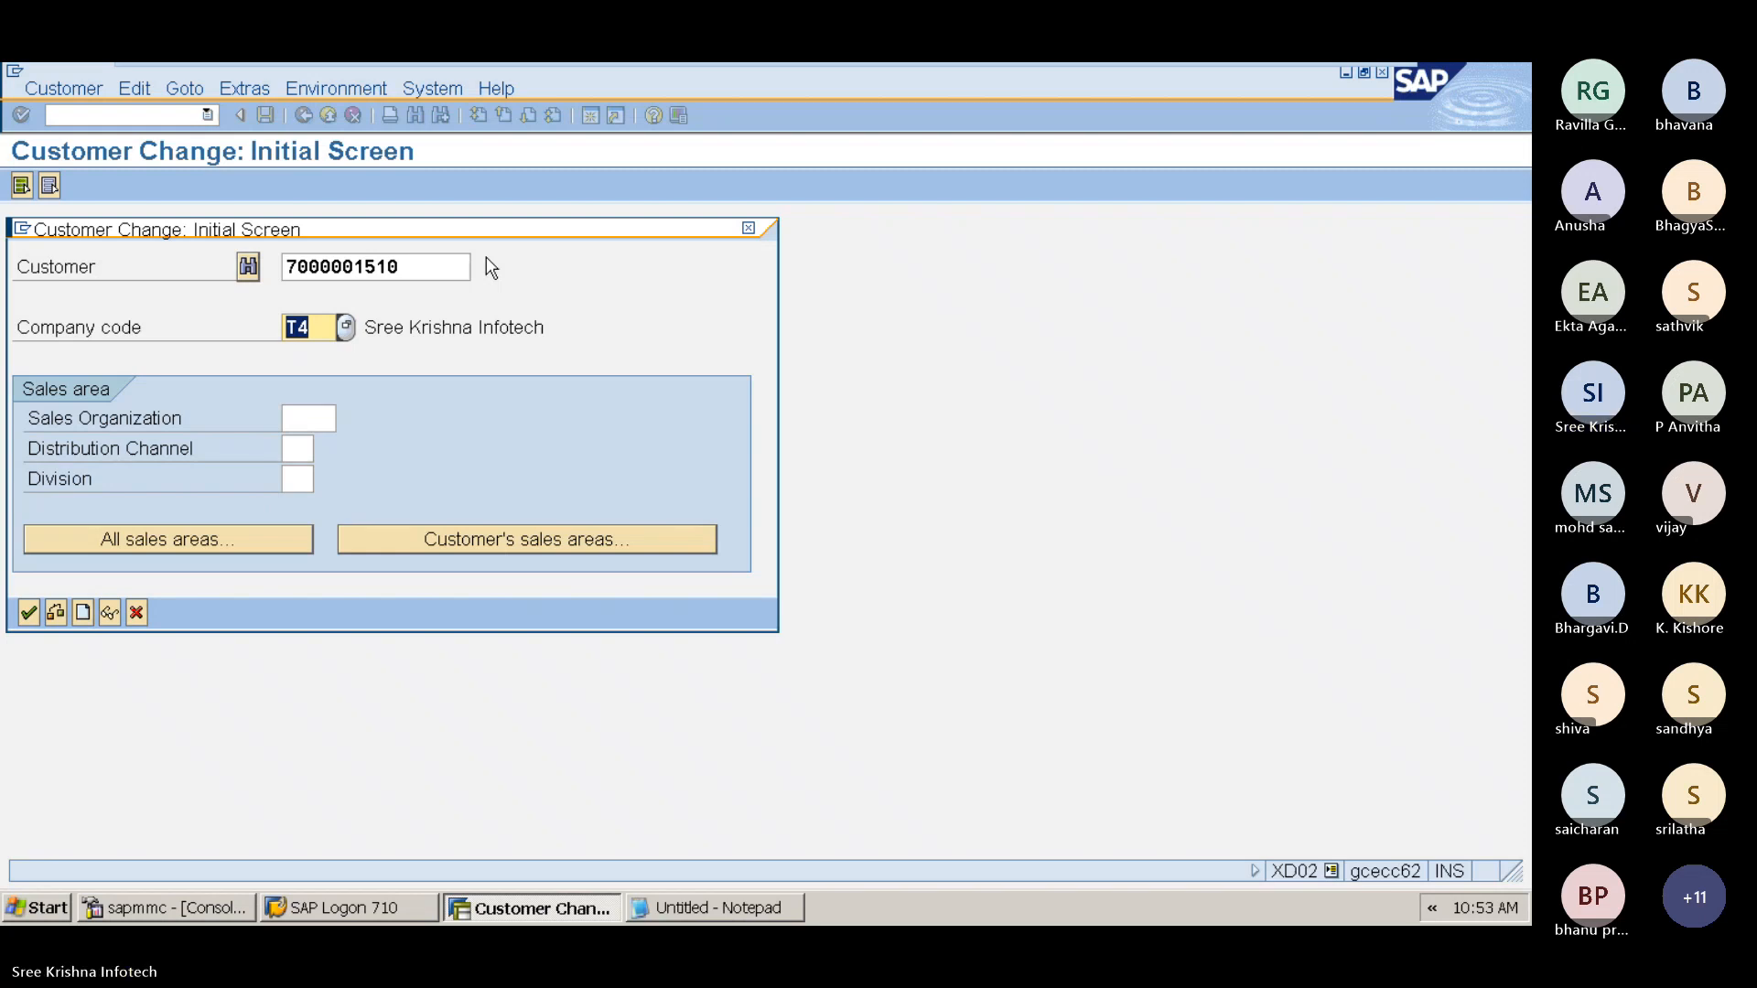
pyautogui.press('Return')
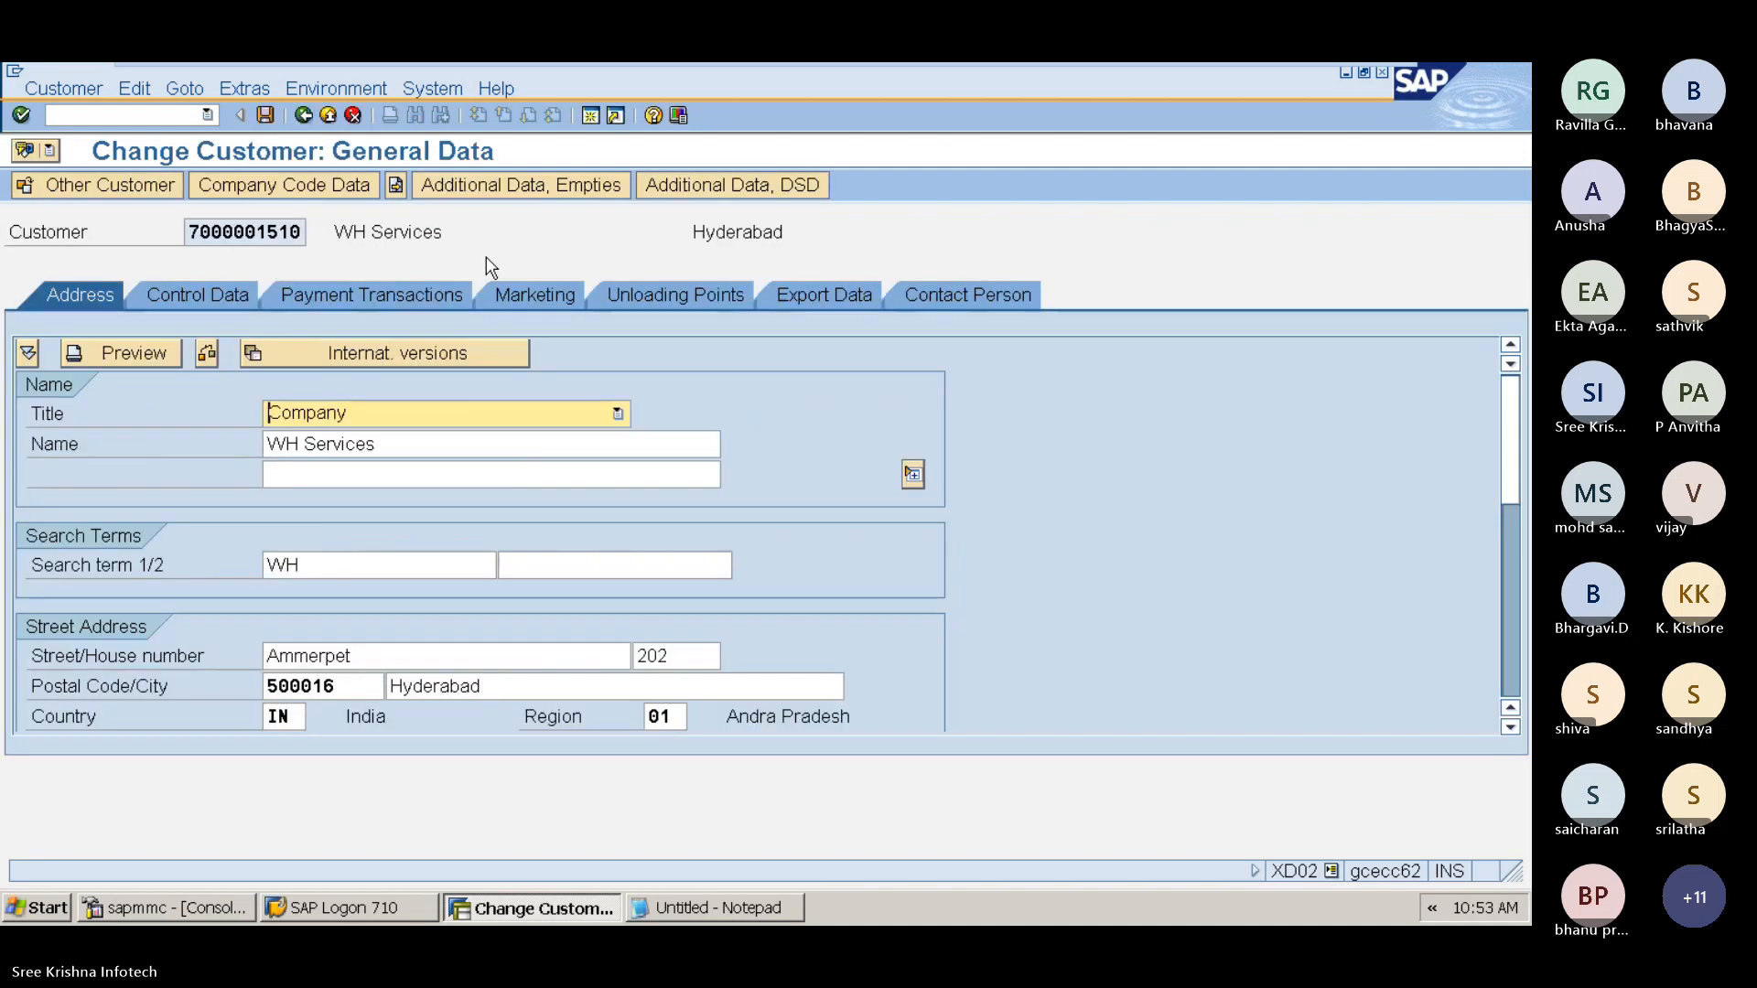
# Step: In the customer's company code withholding tax data, add withholding tax type 4I with withholding tax code 4I
pyautogui.click(286, 186)
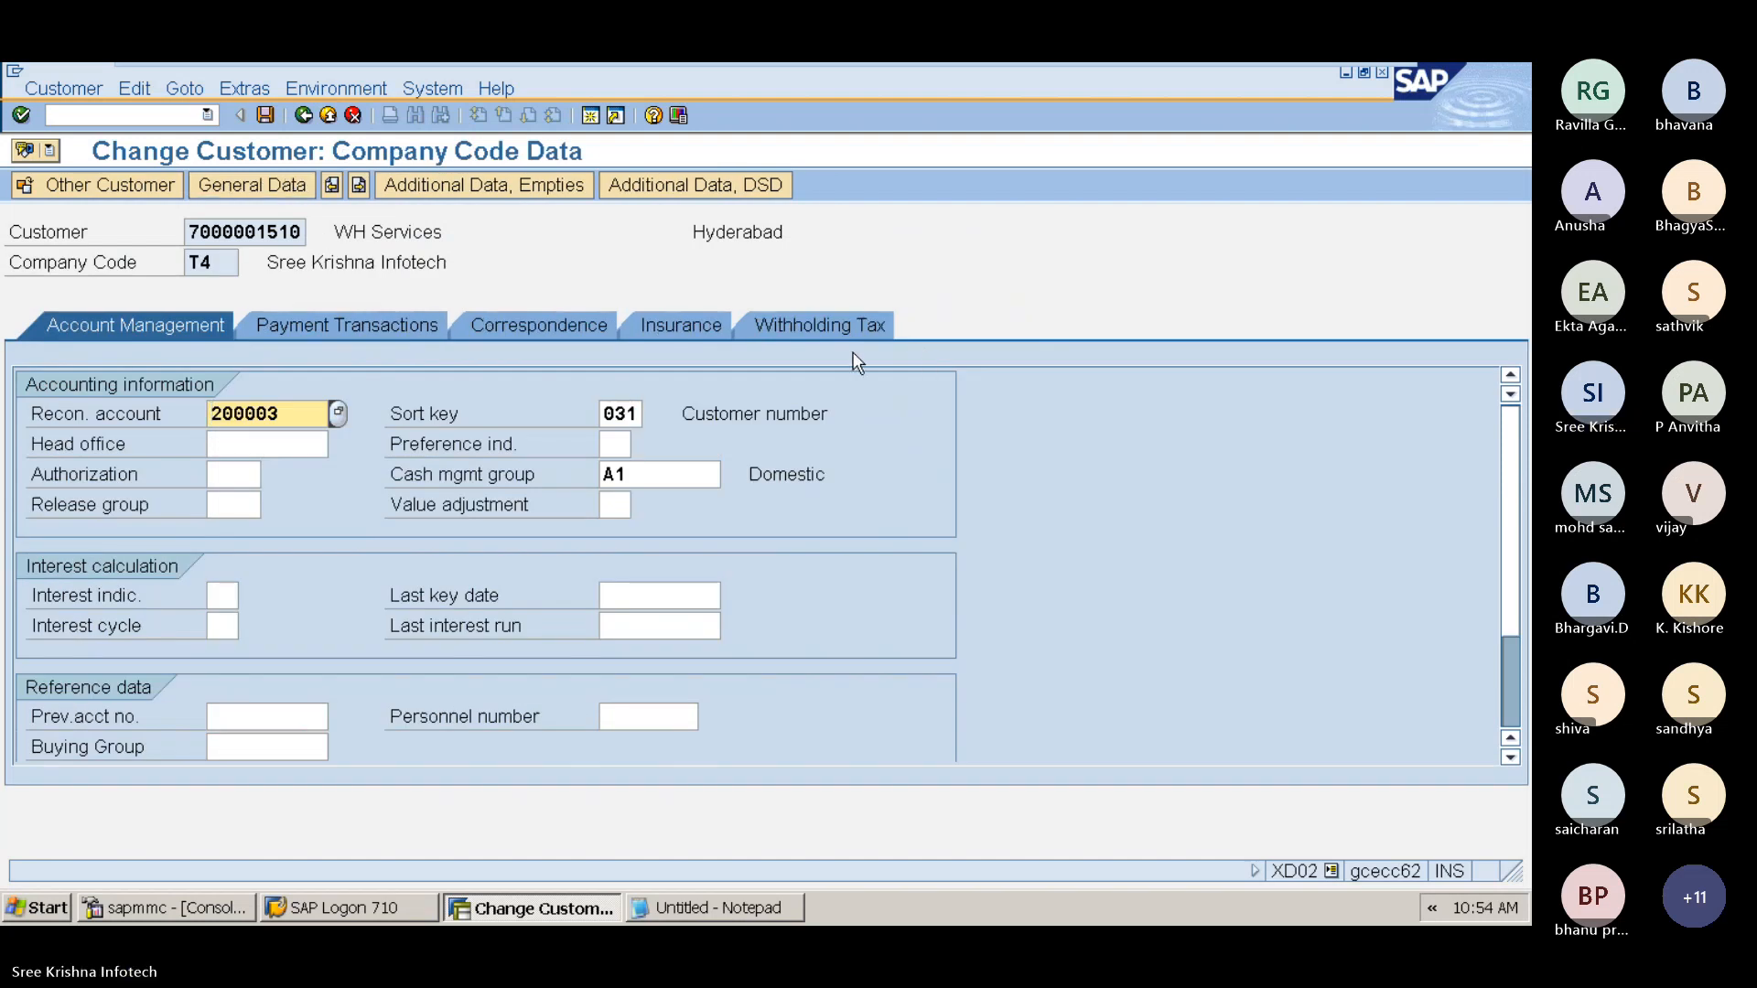
pyautogui.click(251, 188)
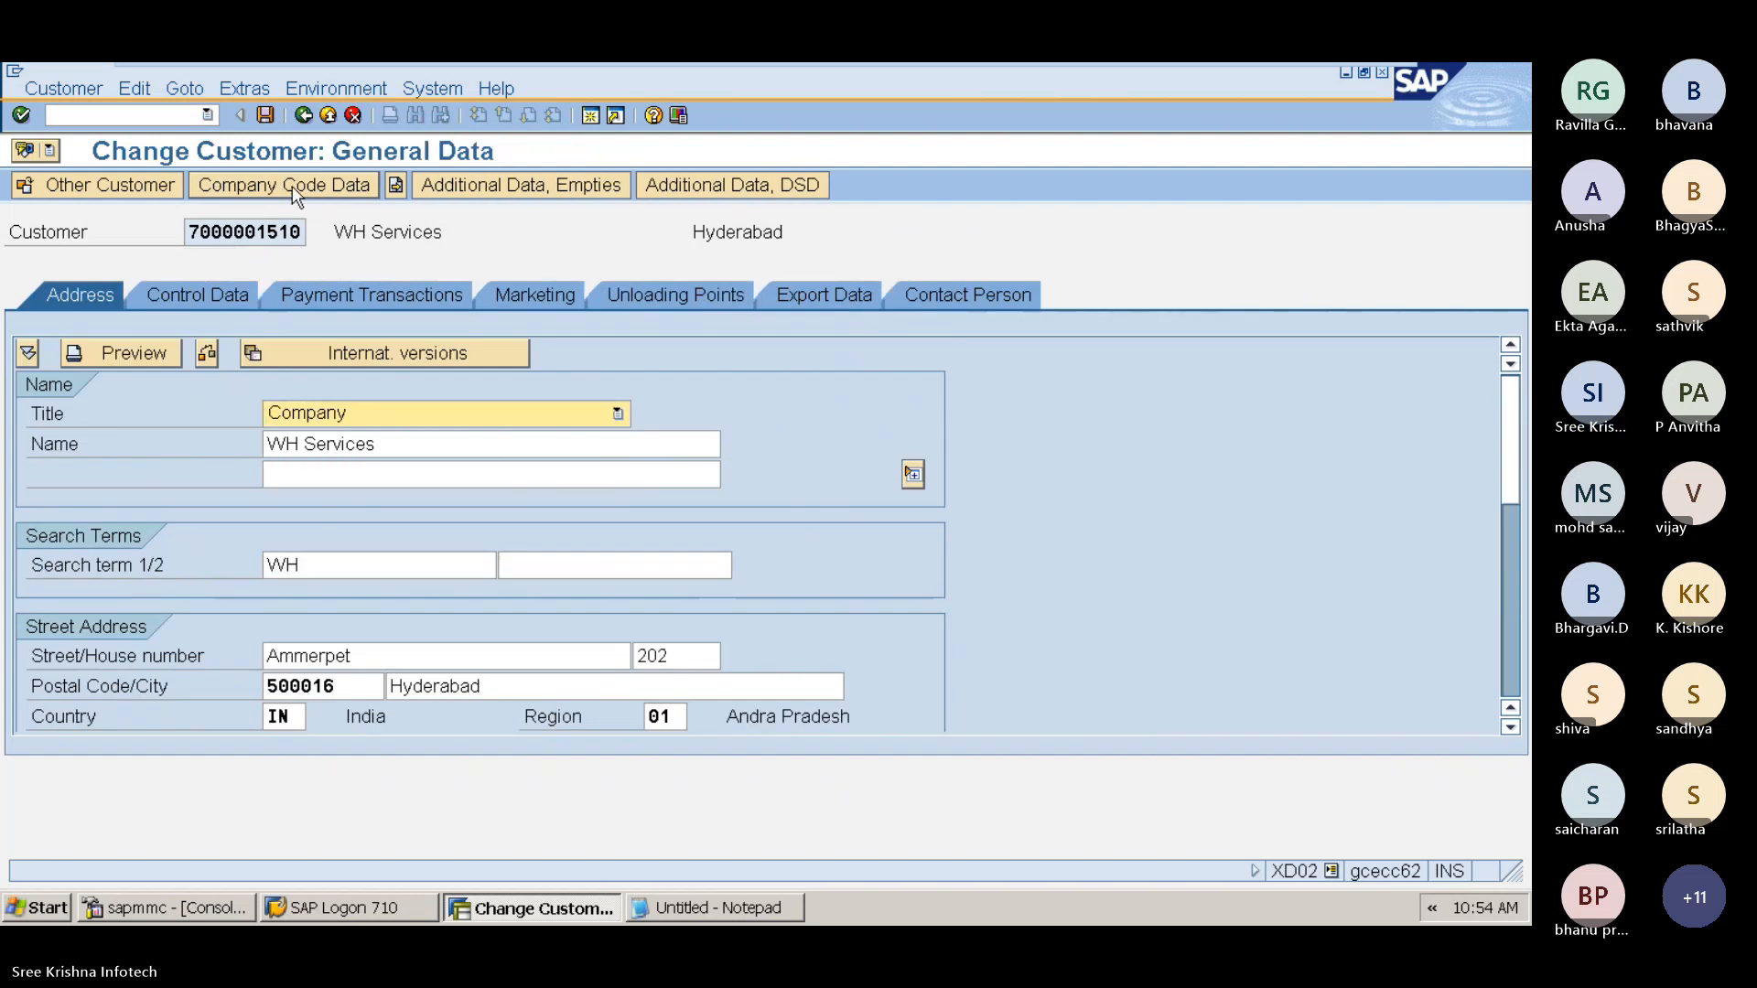
pyautogui.click(293, 185)
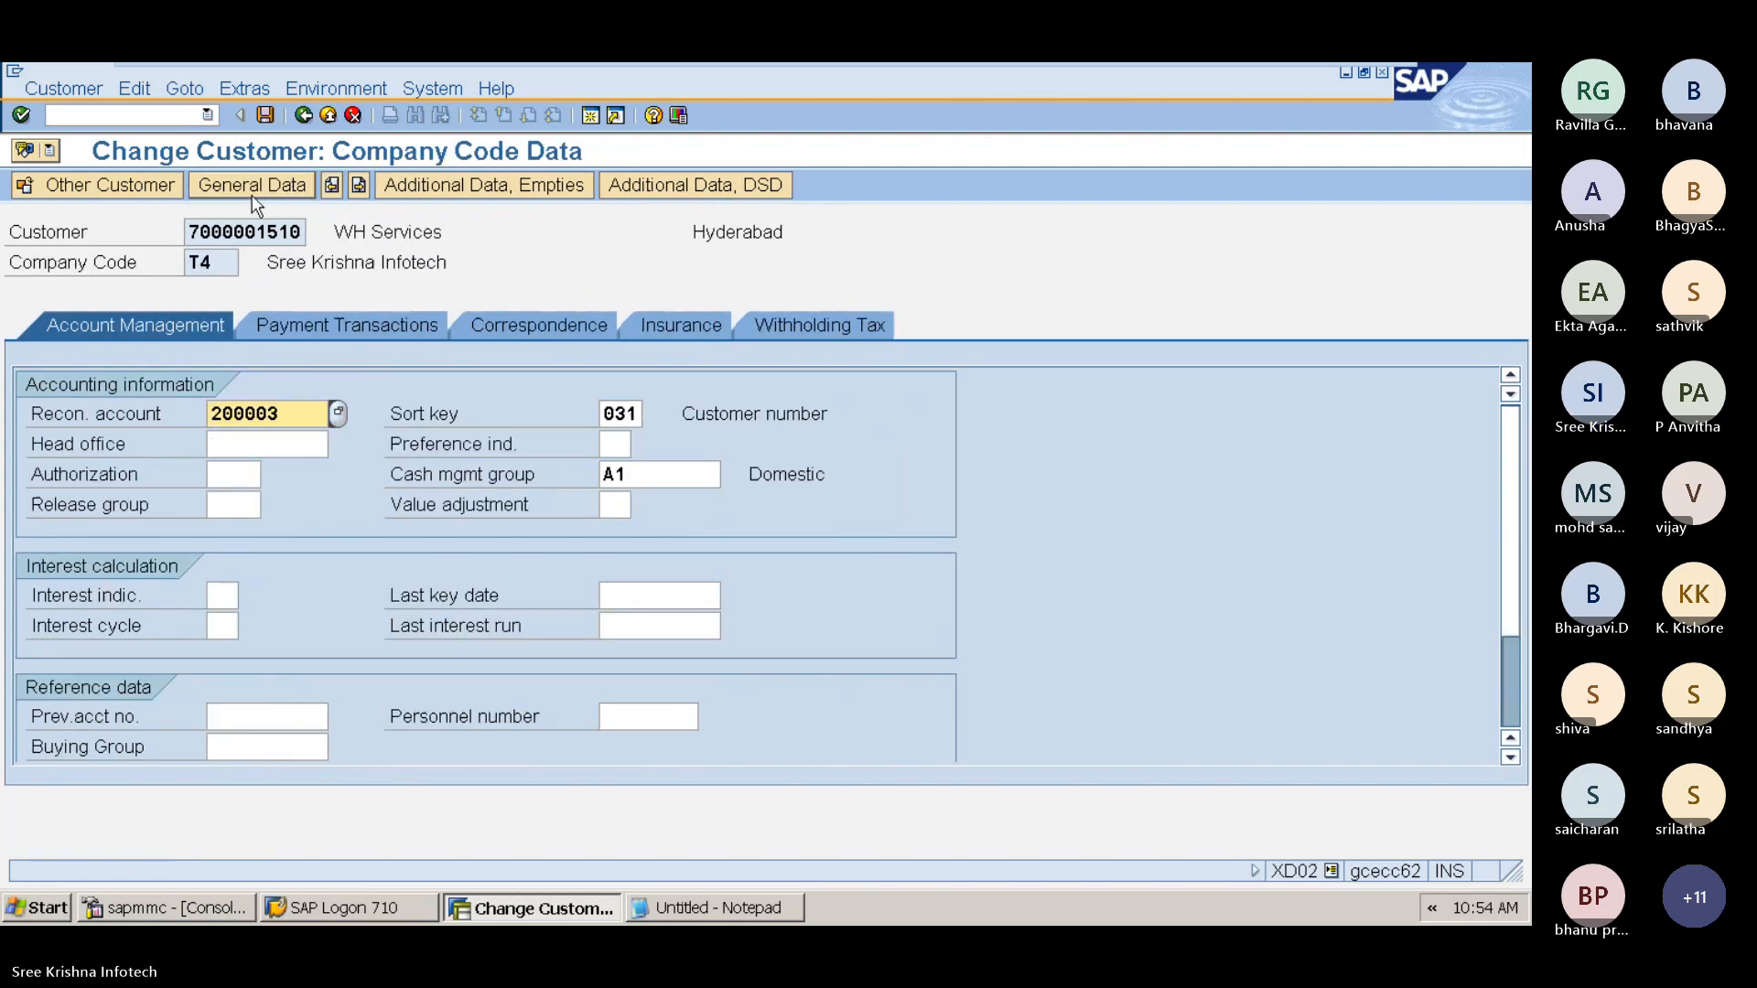
pyautogui.click(844, 327)
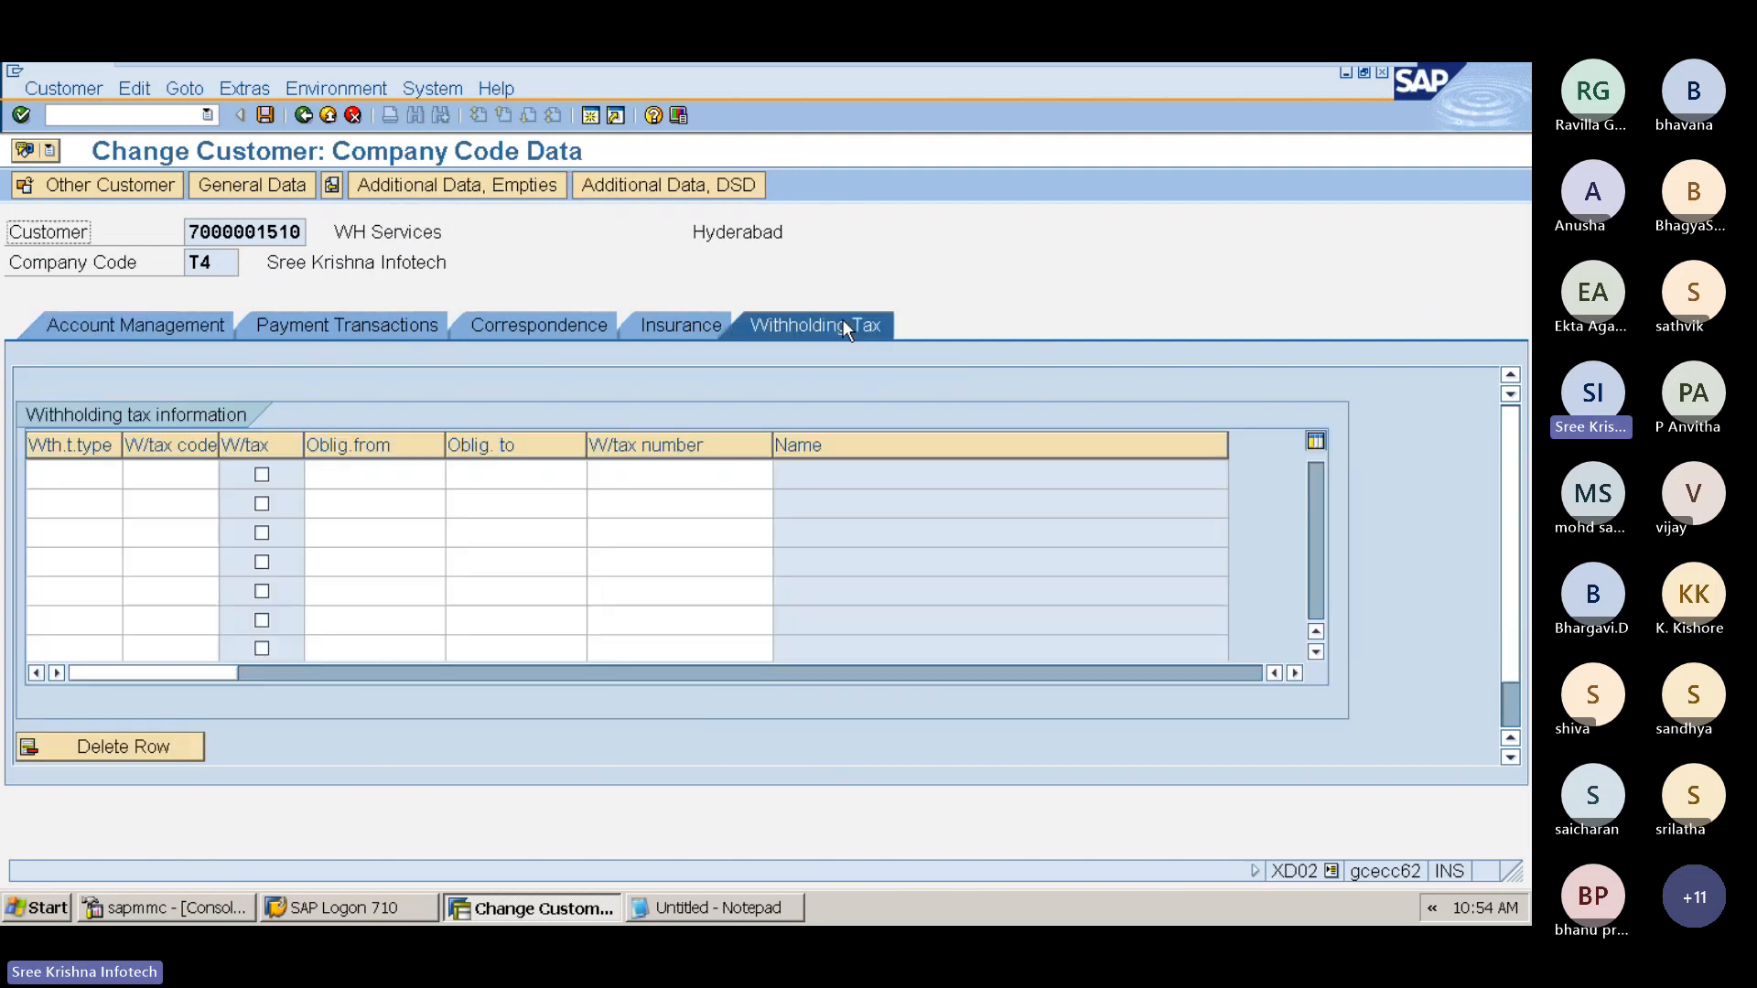
pyautogui.click(74, 480)
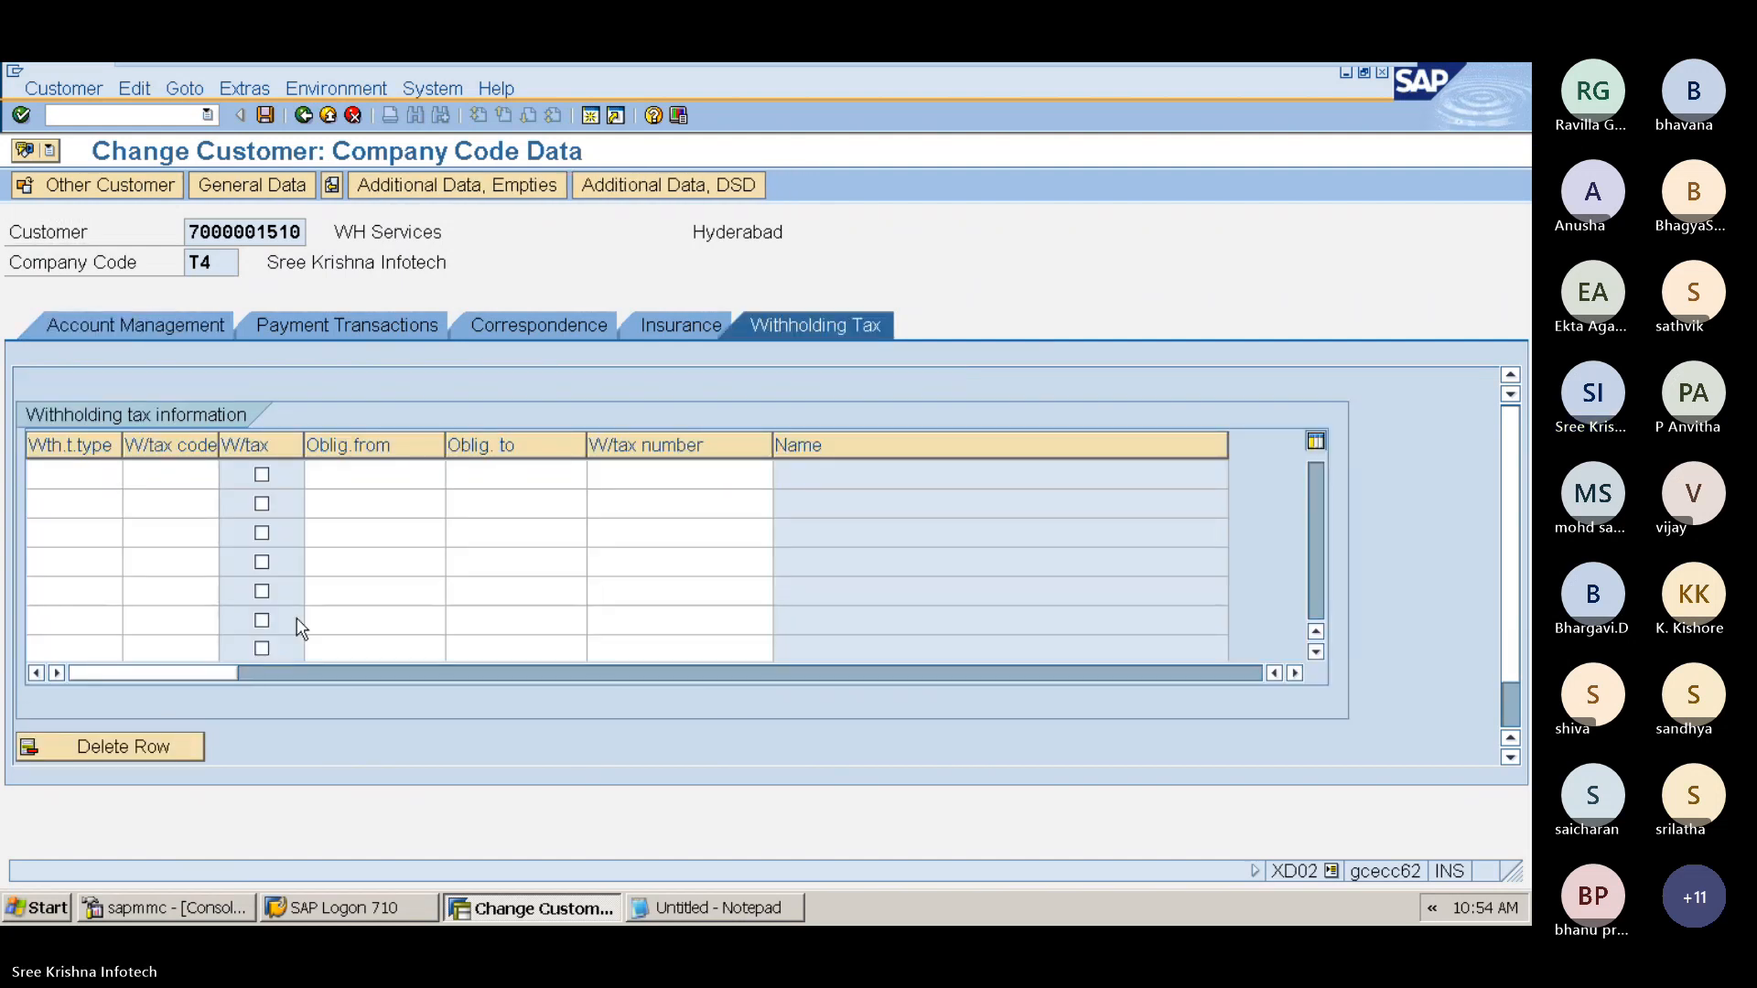
pyautogui.press('F4')
pyautogui.press('Down')
pyautogui.press('Down')
pyautogui.press('Down')
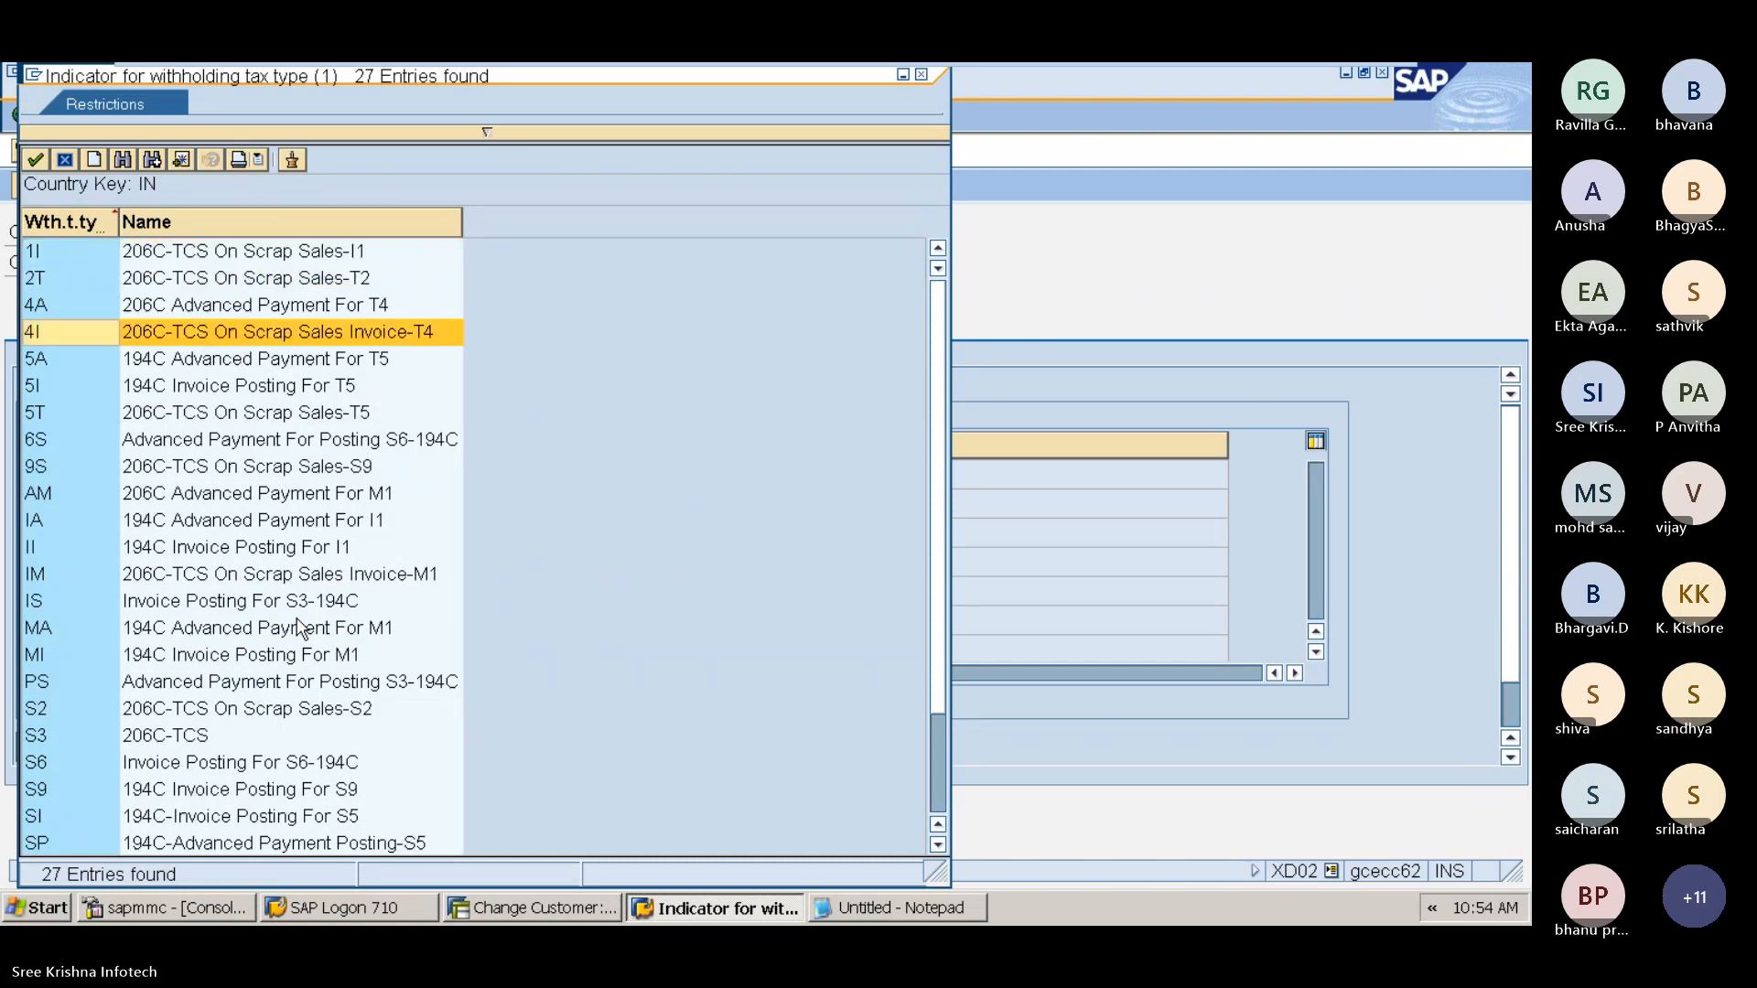
pyautogui.press('Return')
pyautogui.press('Tab')
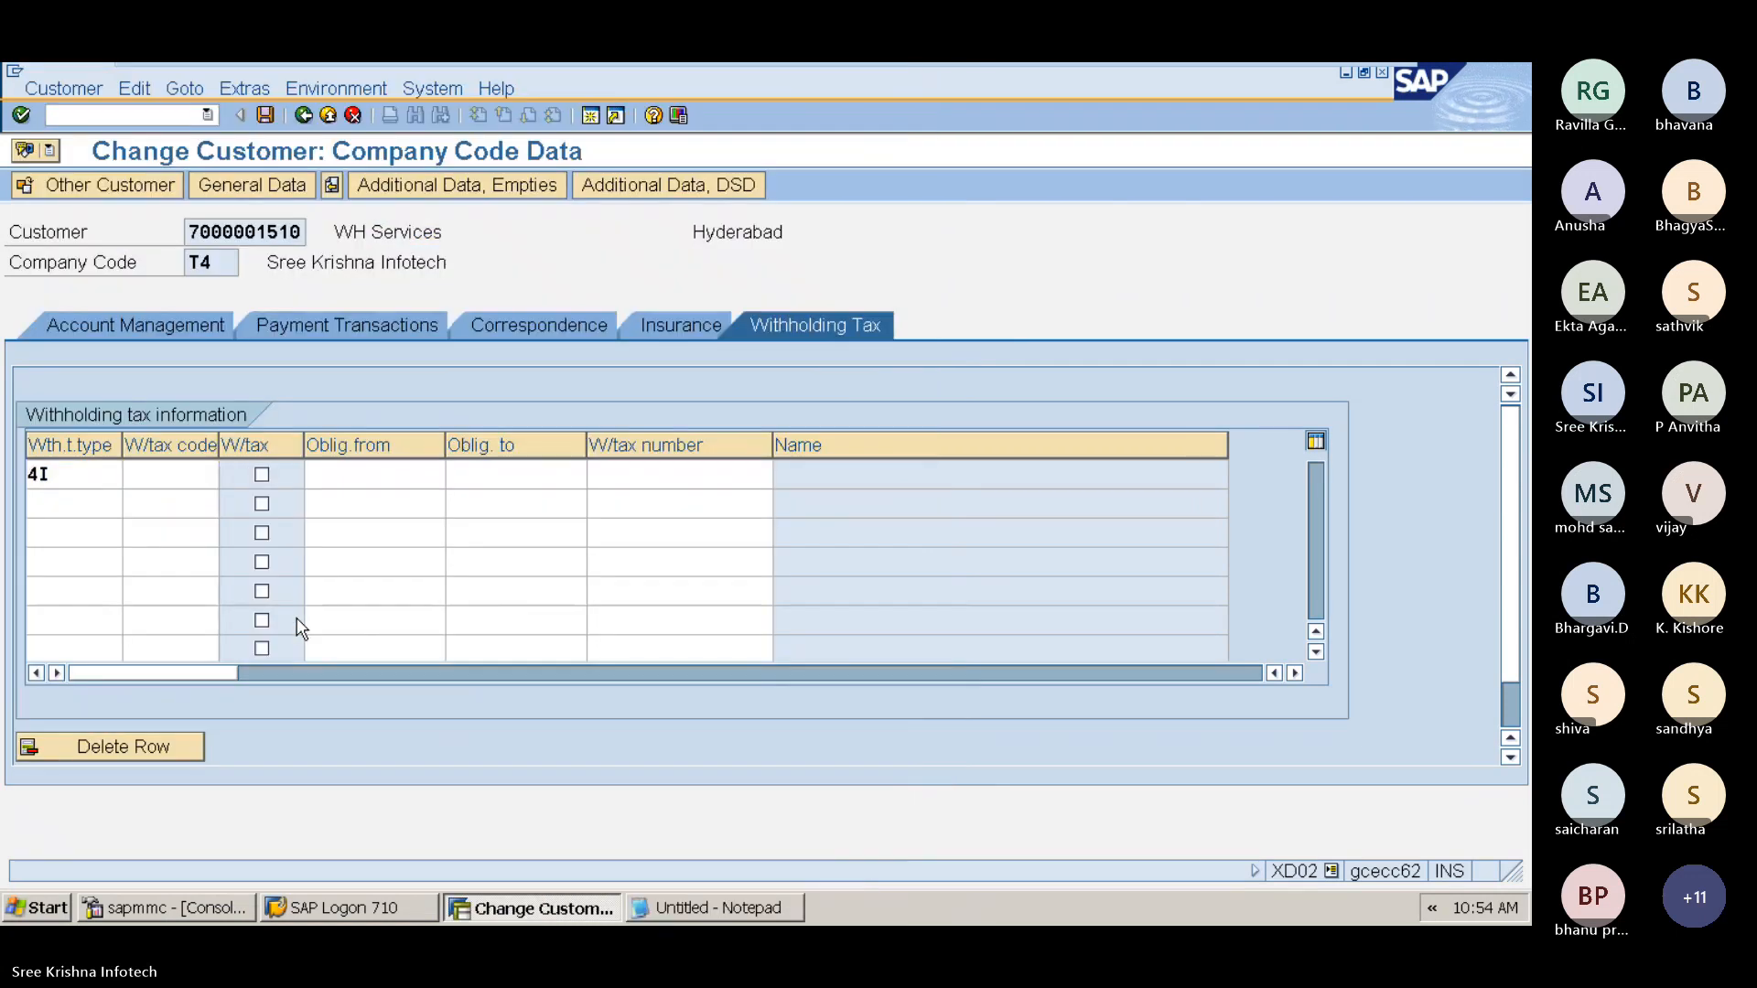
pyautogui.press('F4')
pyautogui.press('Return')
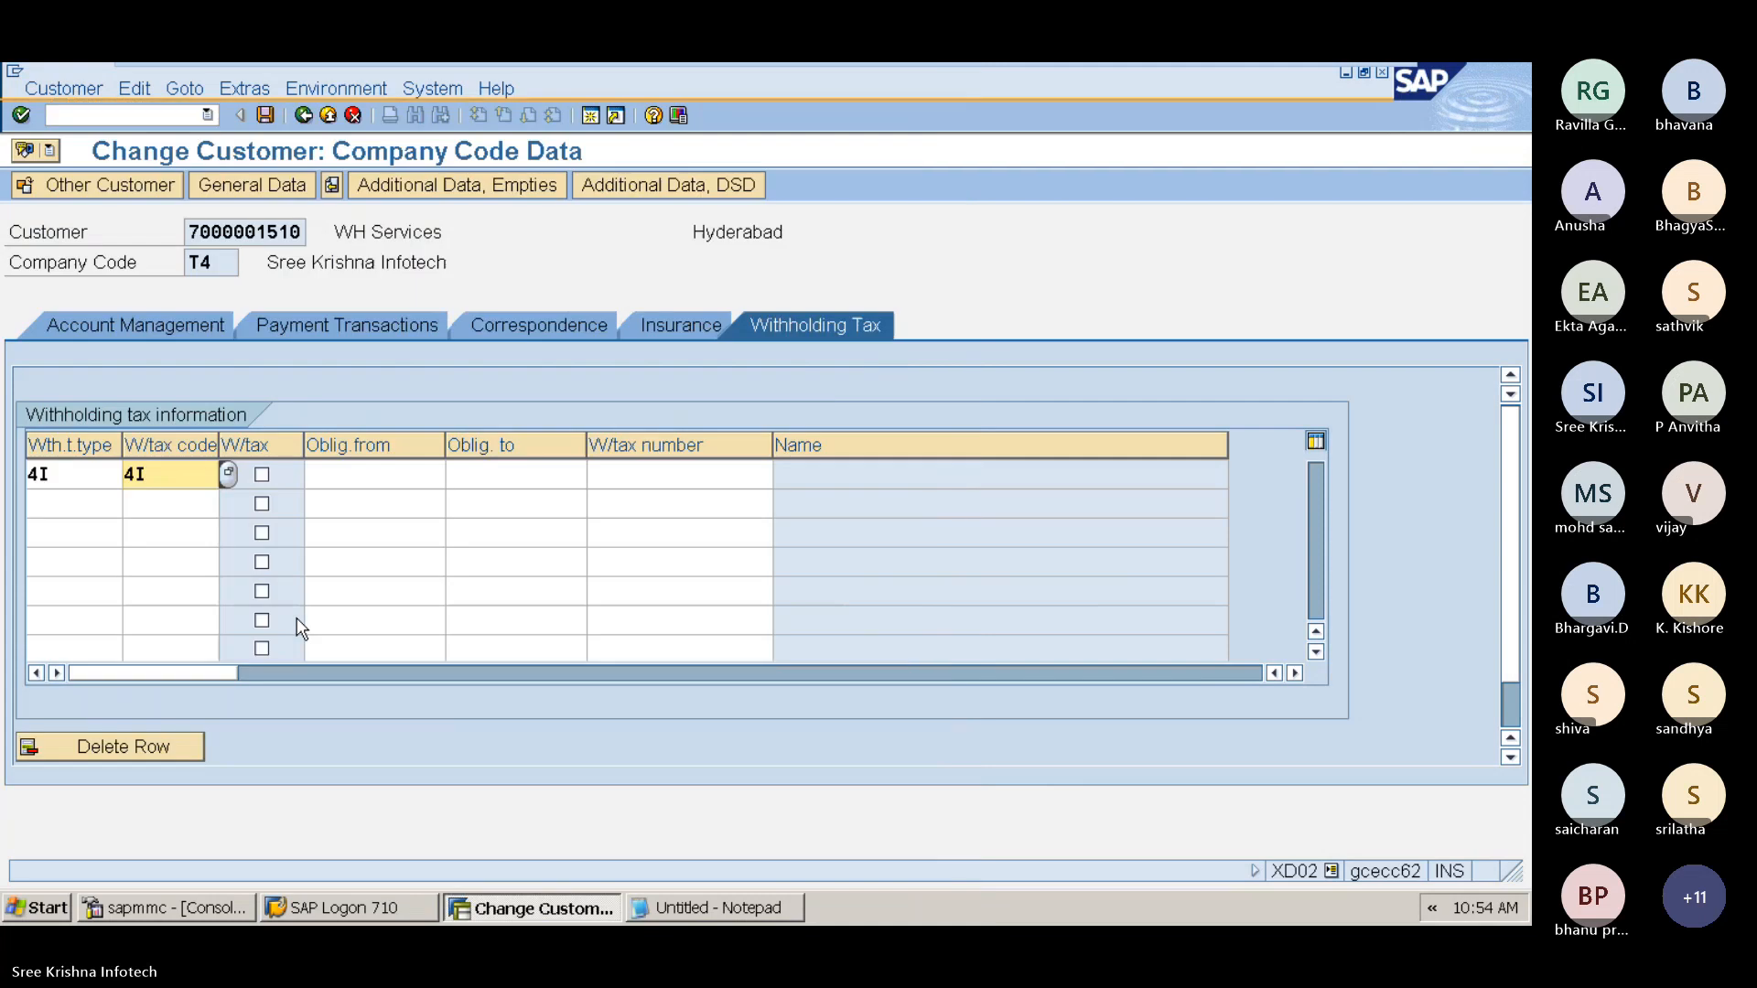
# Step: Mark the 4I entry as subject to withholding tax, with obligation from 01.01.2024 to 31.12.2024
pyautogui.press('Tab')
pyautogui.press('Tab')
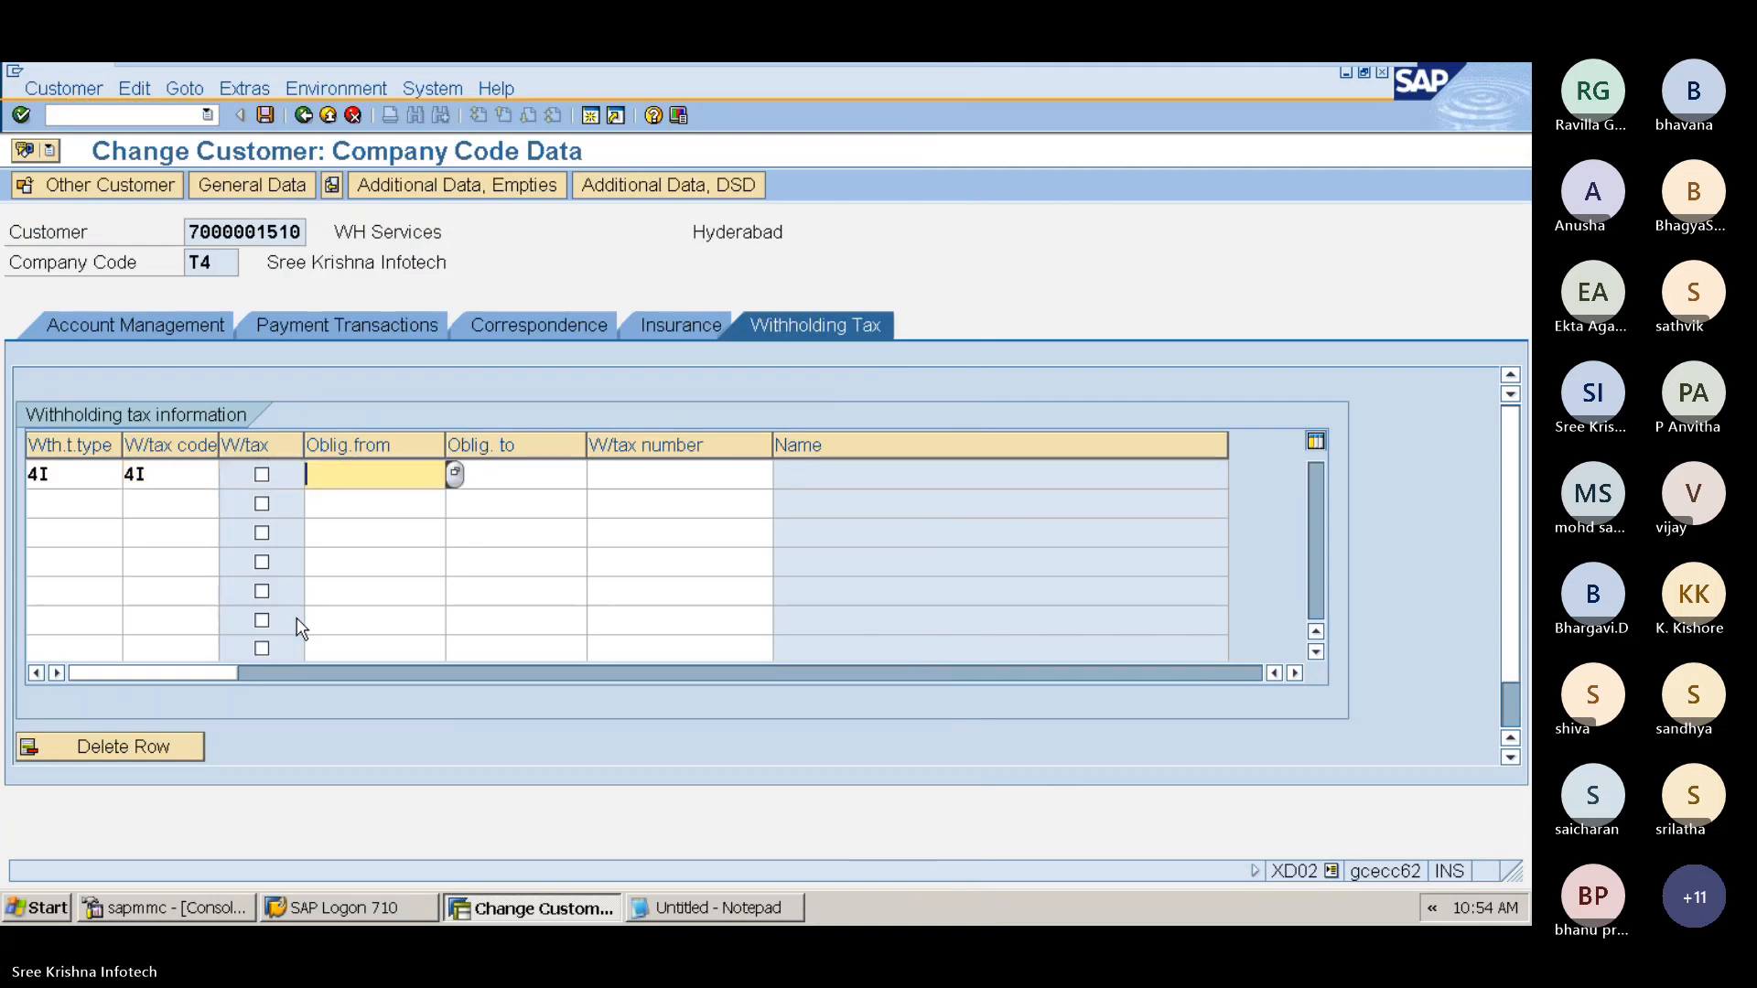
pyautogui.hotkey('shift', 'Tab')
pyautogui.press('space')
pyautogui.press('Tab')
pyautogui.write('01')
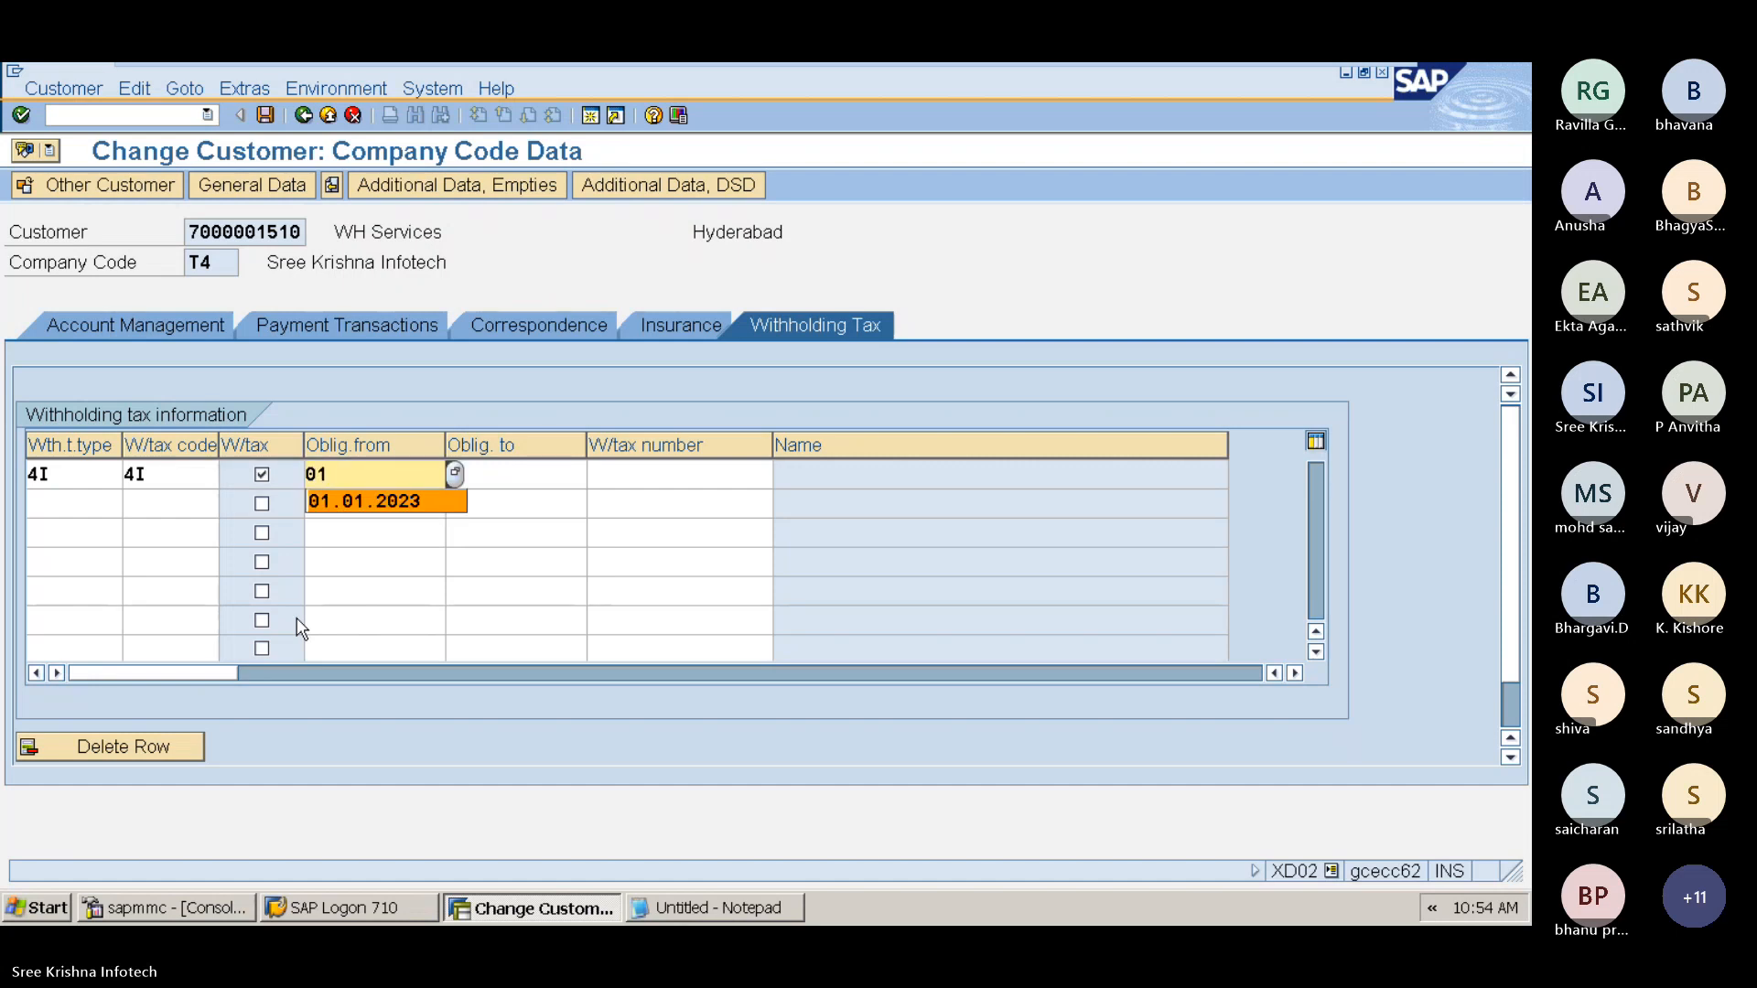
pyautogui.write('.01.2024')
pyautogui.press('Tab')
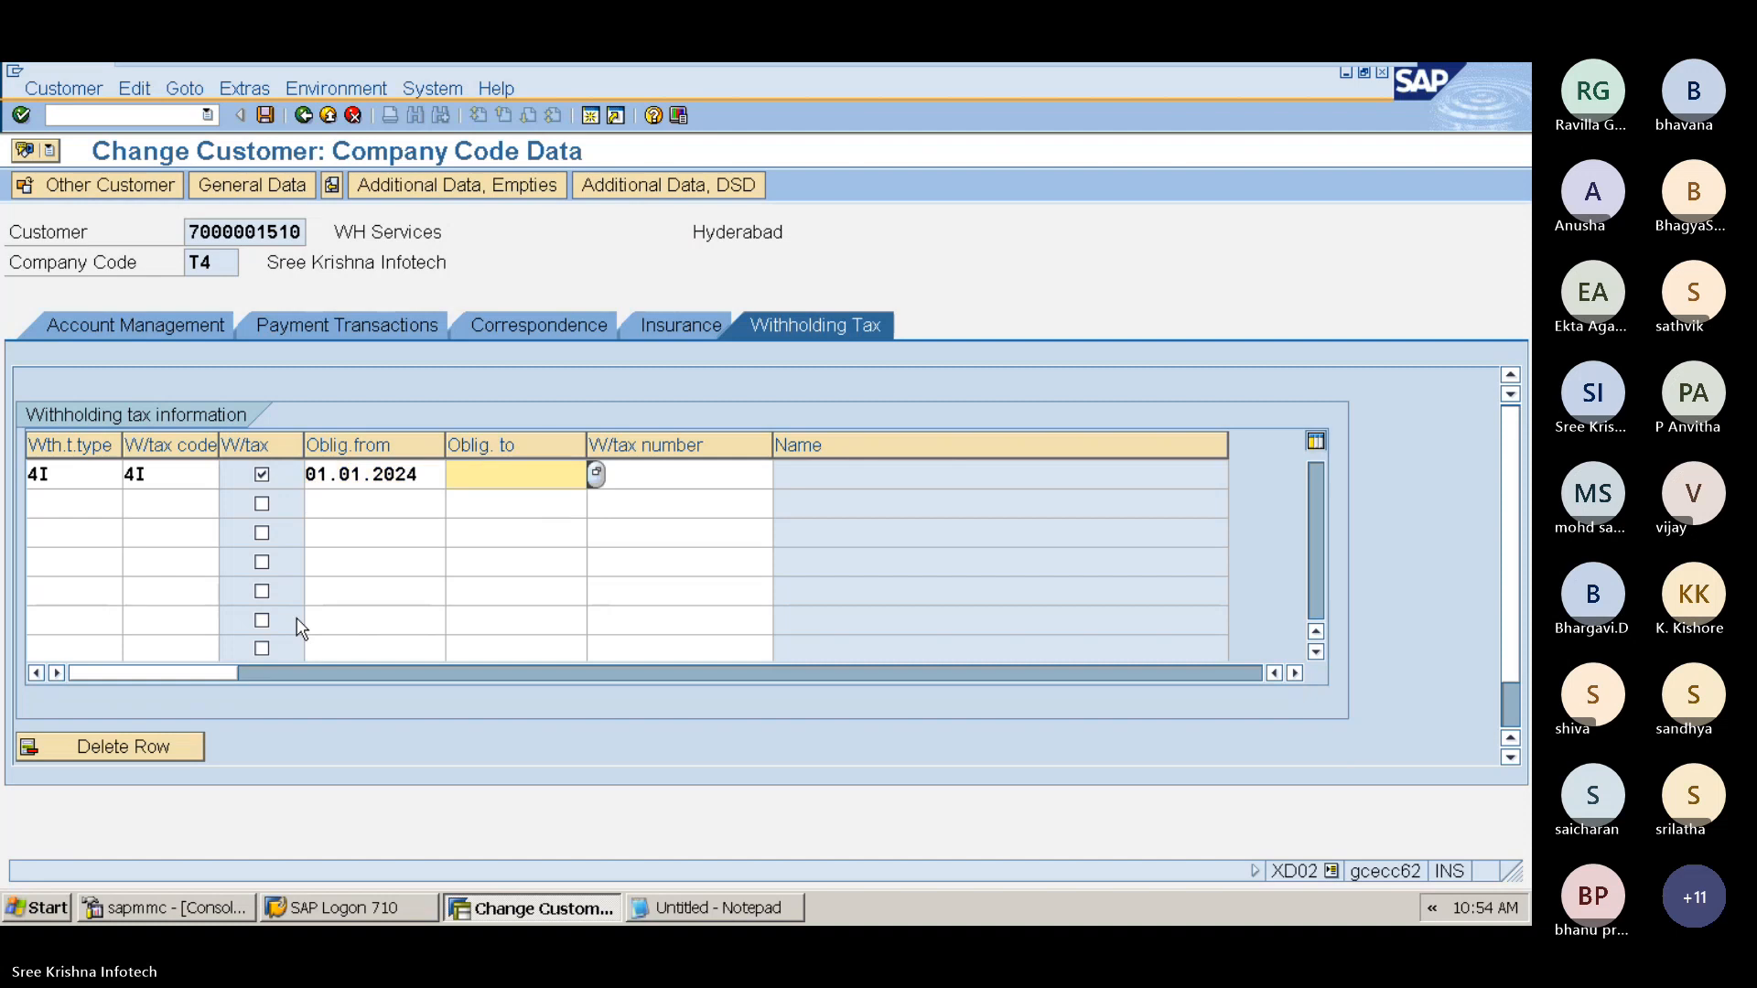
pyautogui.write('31.12.2024')
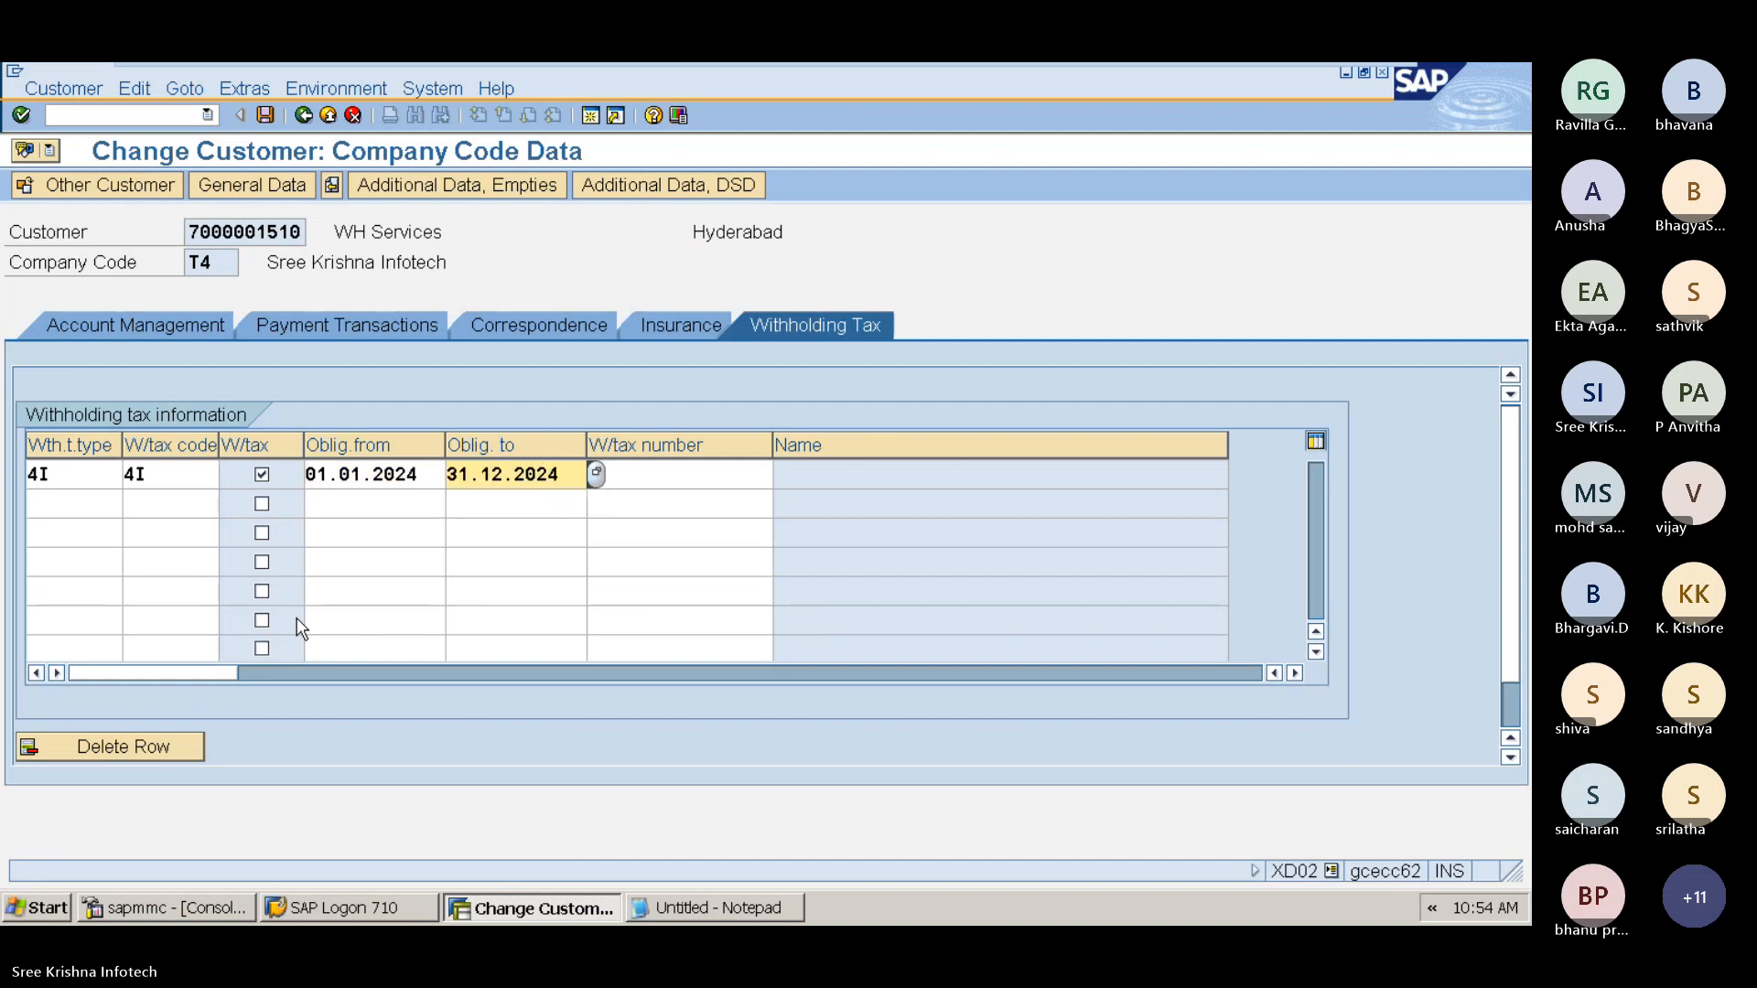
pyautogui.press('Tab')
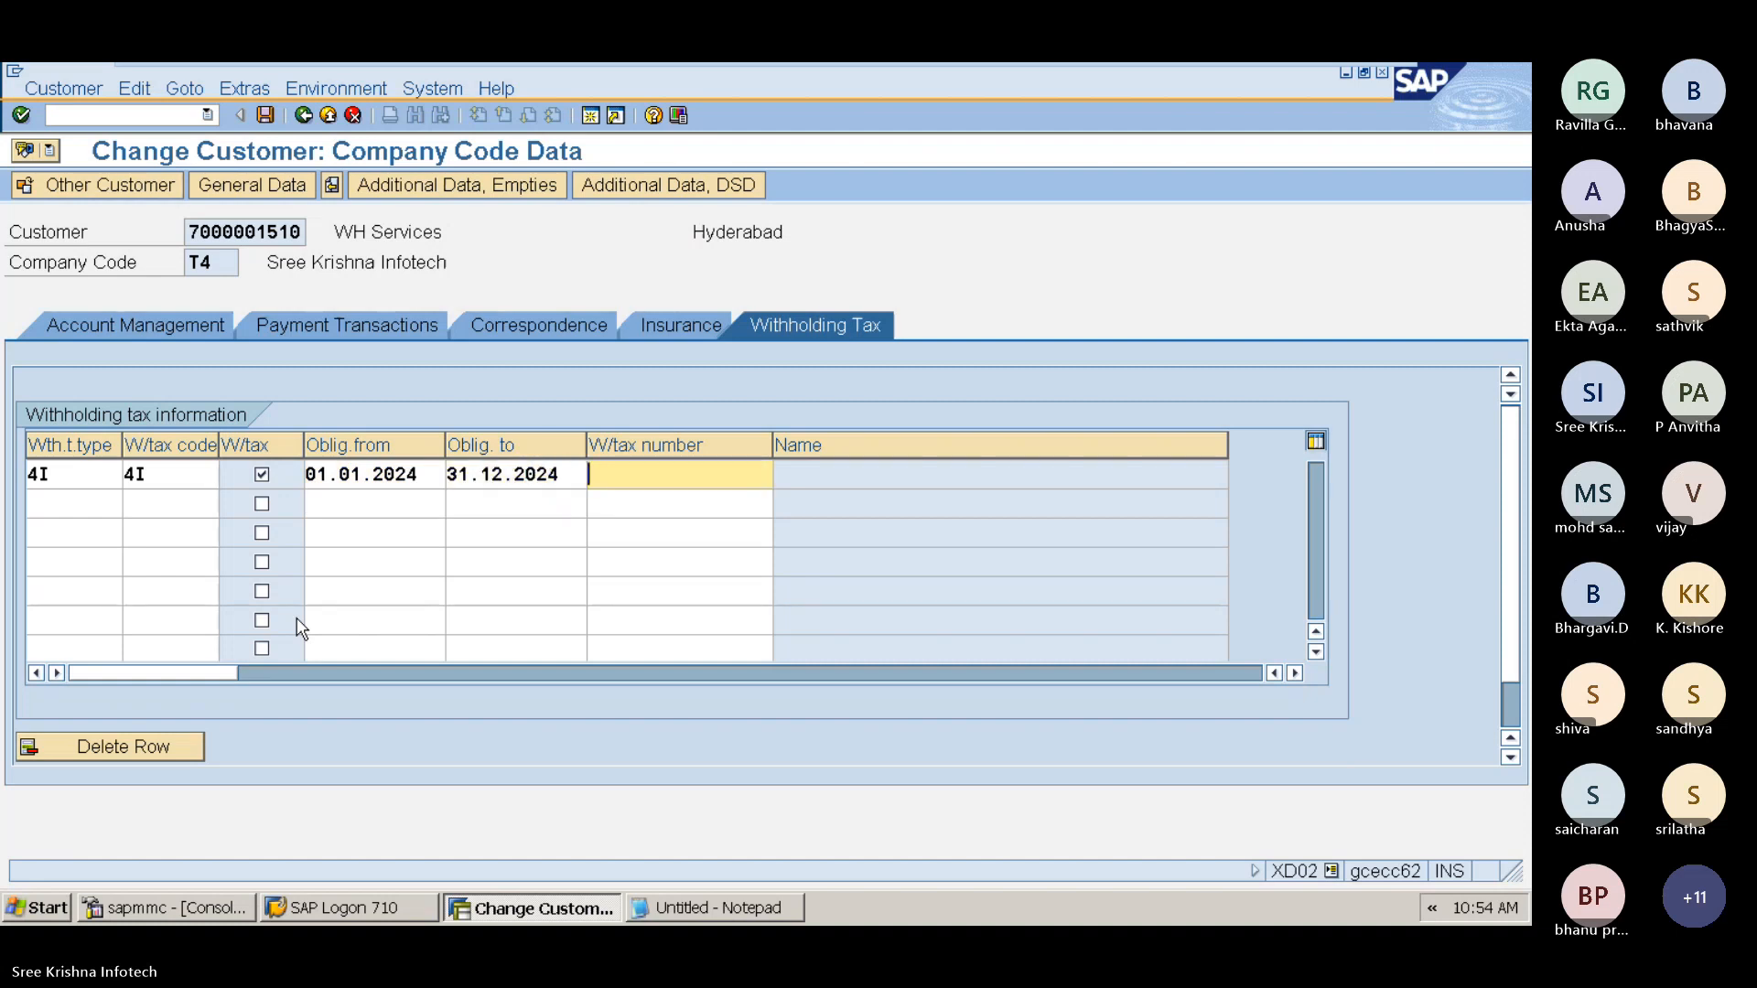
pyautogui.press('Return')
pyautogui.press('Return')
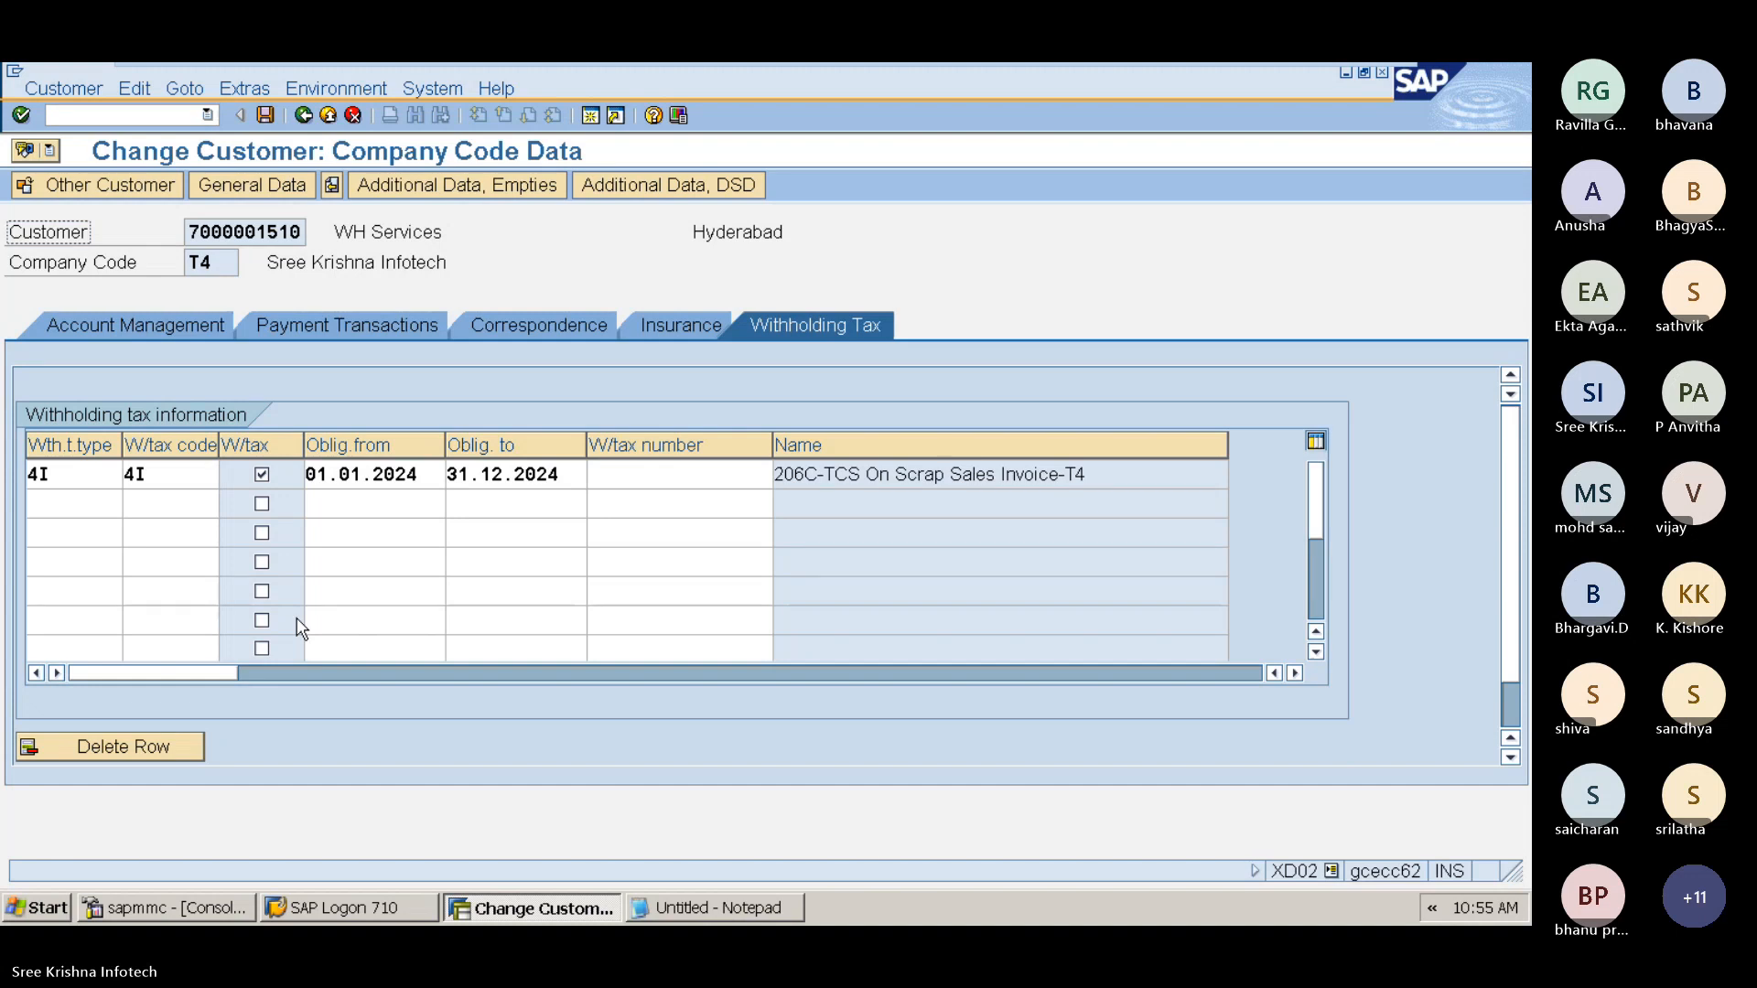
# Step: Save the customer's withholding tax assignment
pyautogui.moveTo(448, 474); pyautogui.dragTo(573, 469)
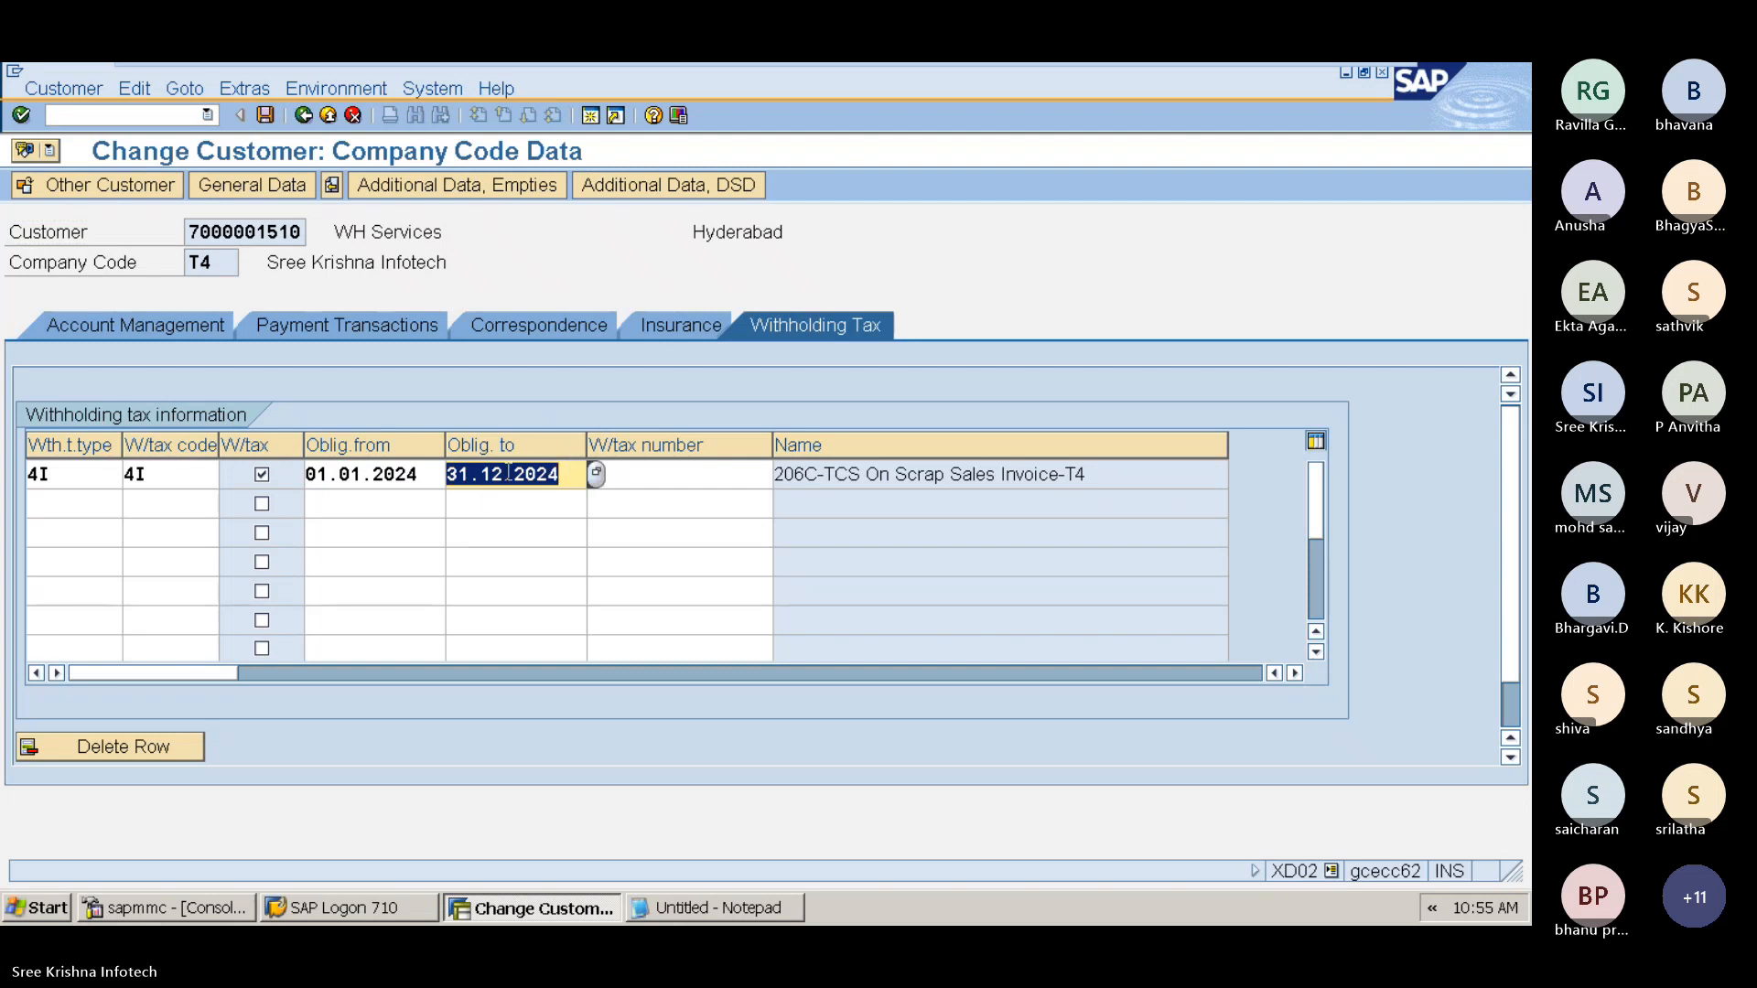
pyautogui.click(575, 526)
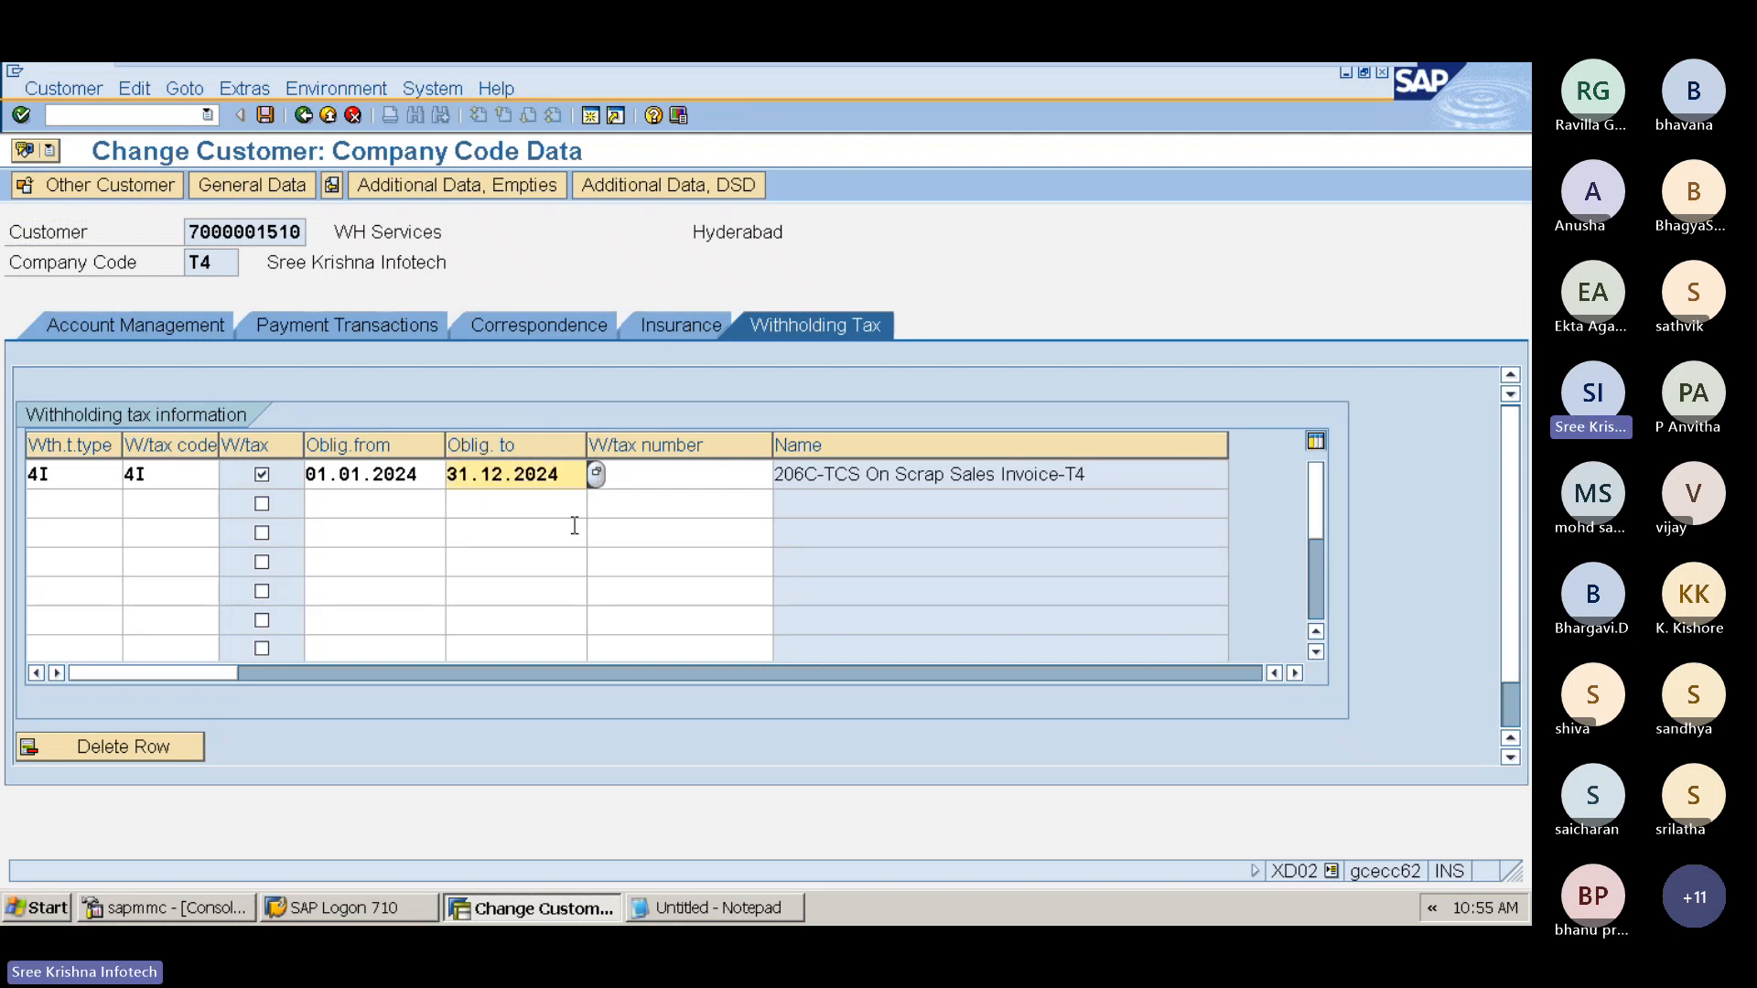
pyautogui.hotkey('ctrl', 's')
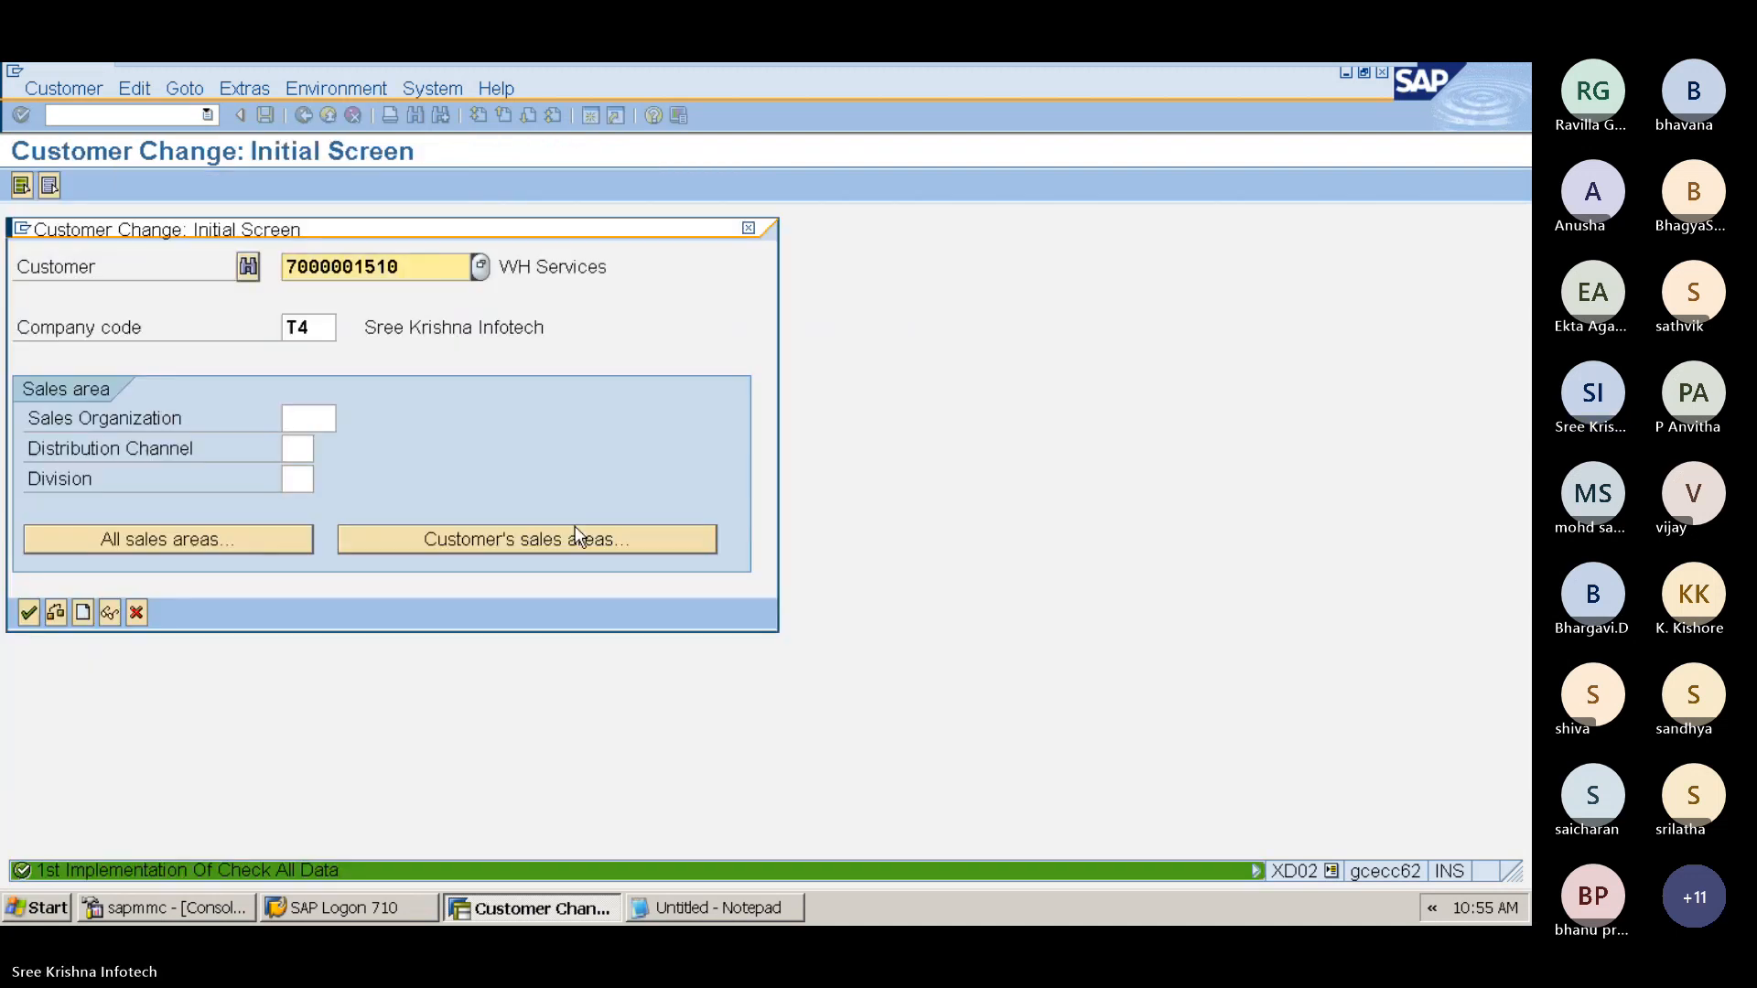
# Step: Leave the customer change screen and close the untitled Notepad without saving it
pyautogui.click(748, 229)
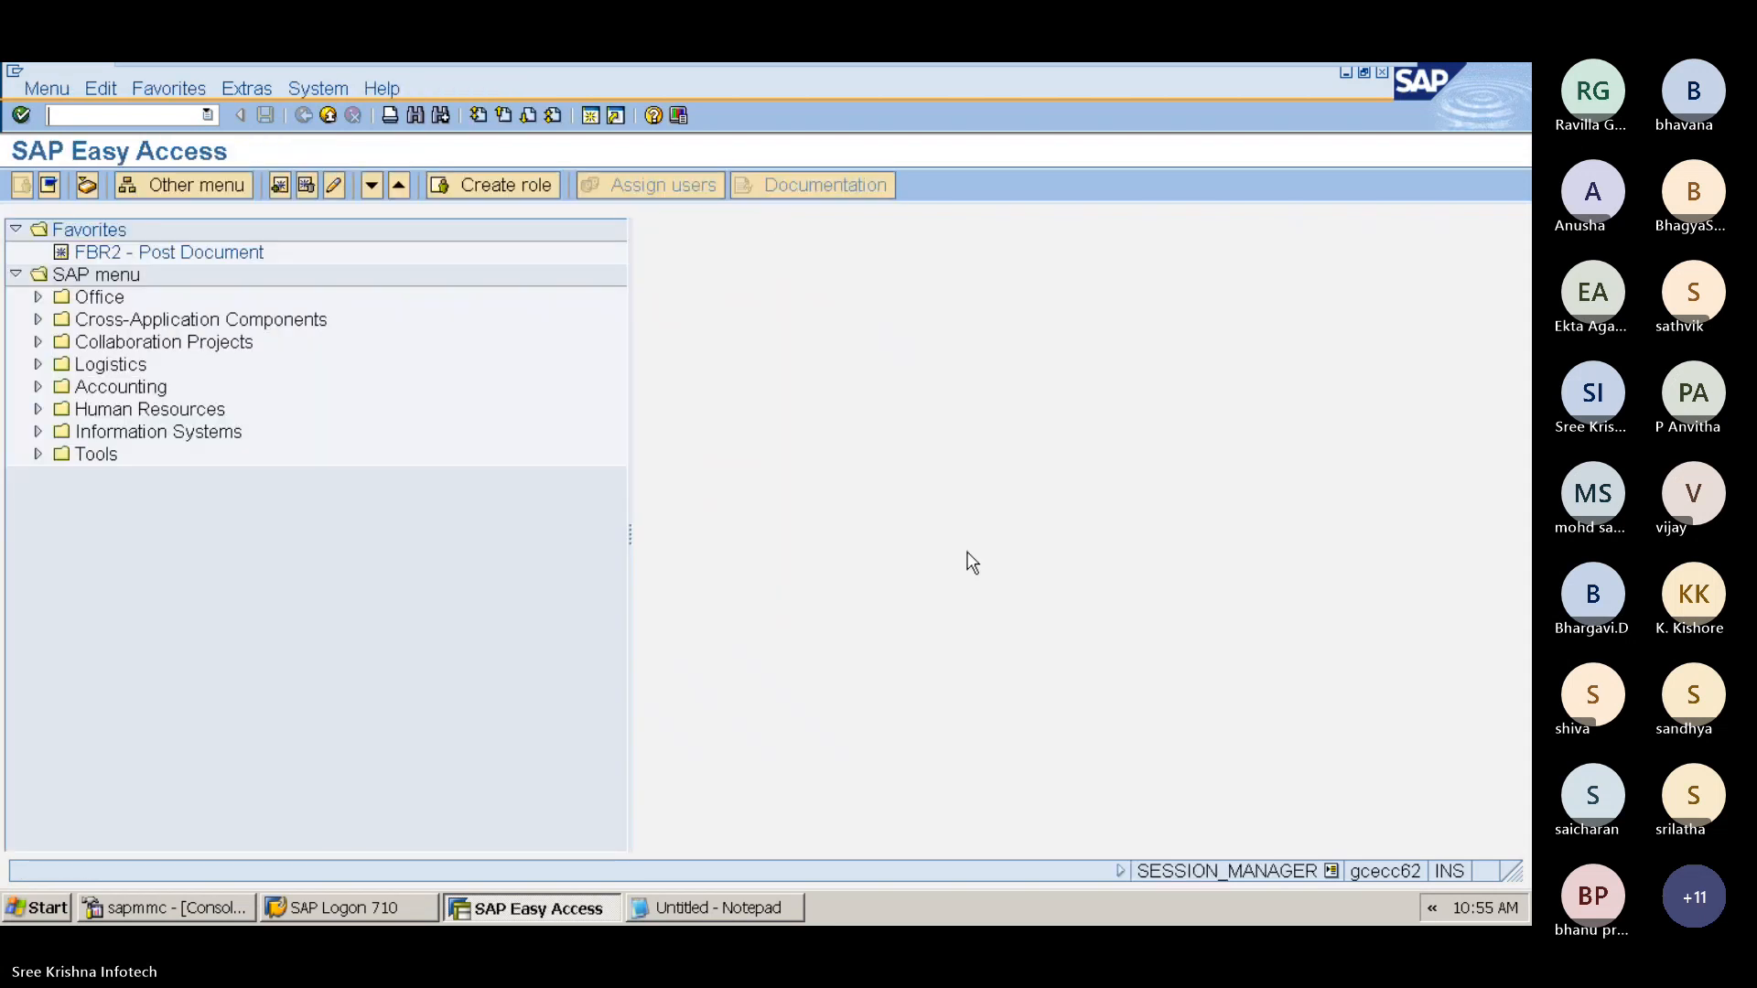
pyautogui.click(695, 911)
pyautogui.click(1504, 115)
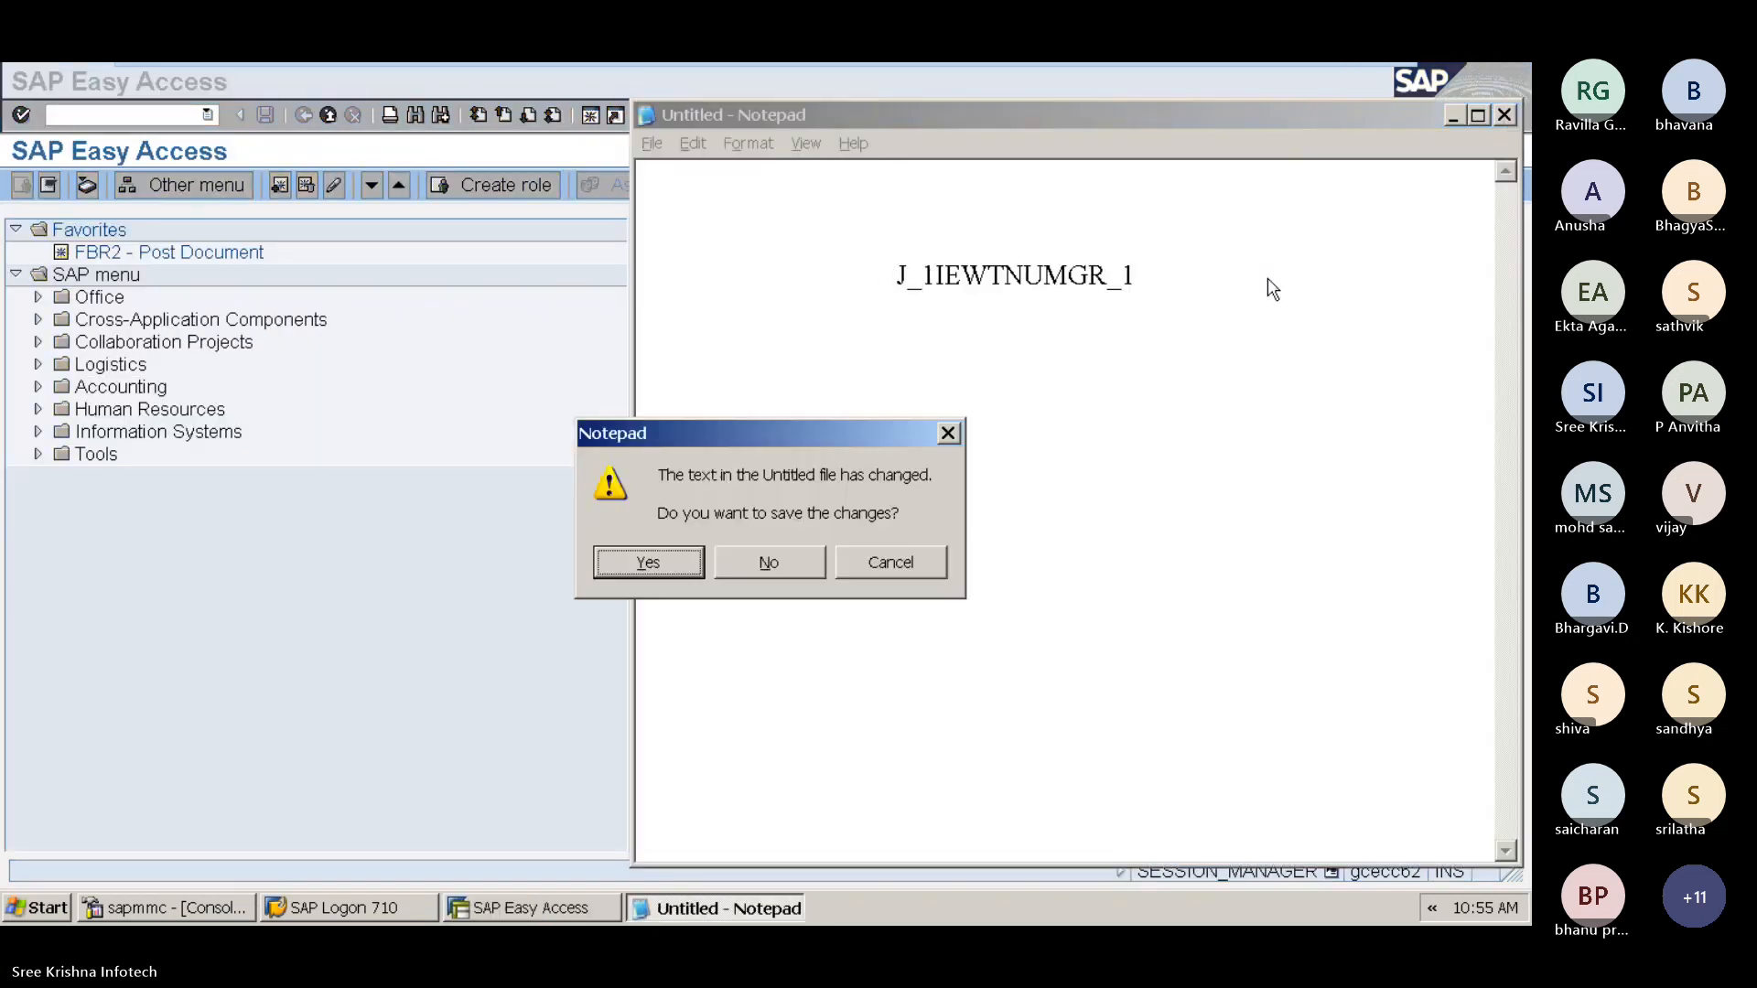
pyautogui.click(768, 562)
pyautogui.moveTo(1162, 78)
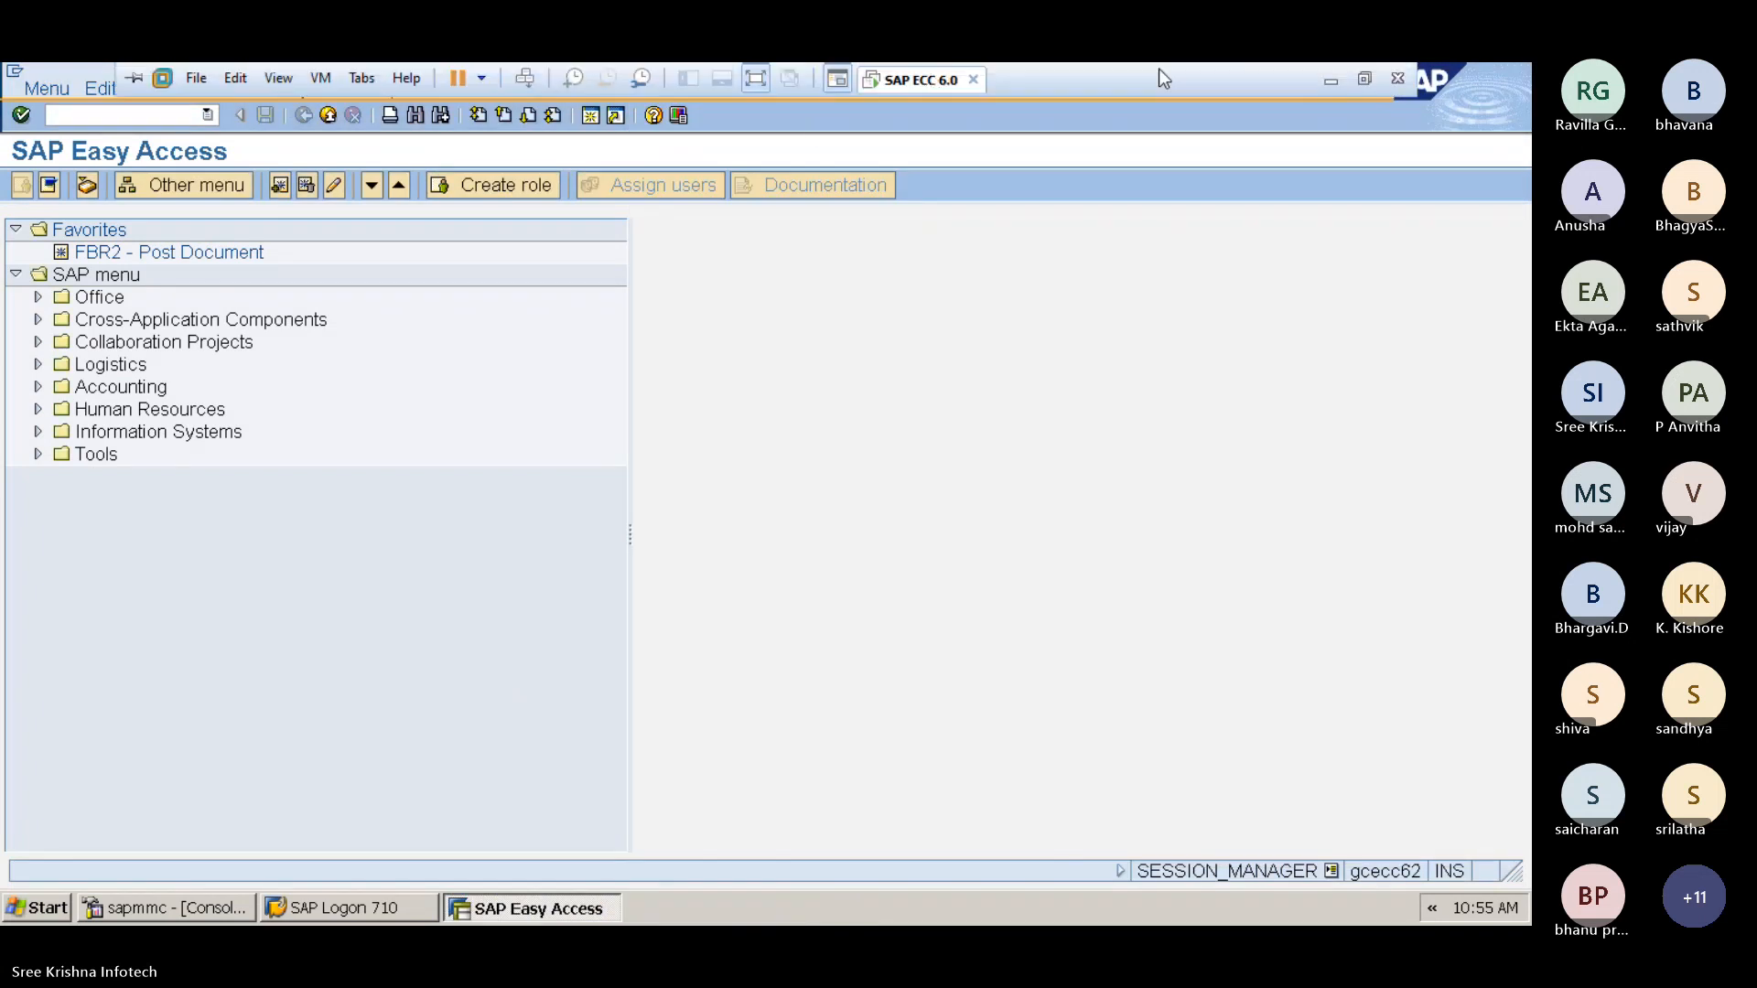
# Step: Back in the FEB-TCS notes, add the heading "Sales Invoice Posting With TCS Tax Procedures" below XD02
pyautogui.click(1325, 81)
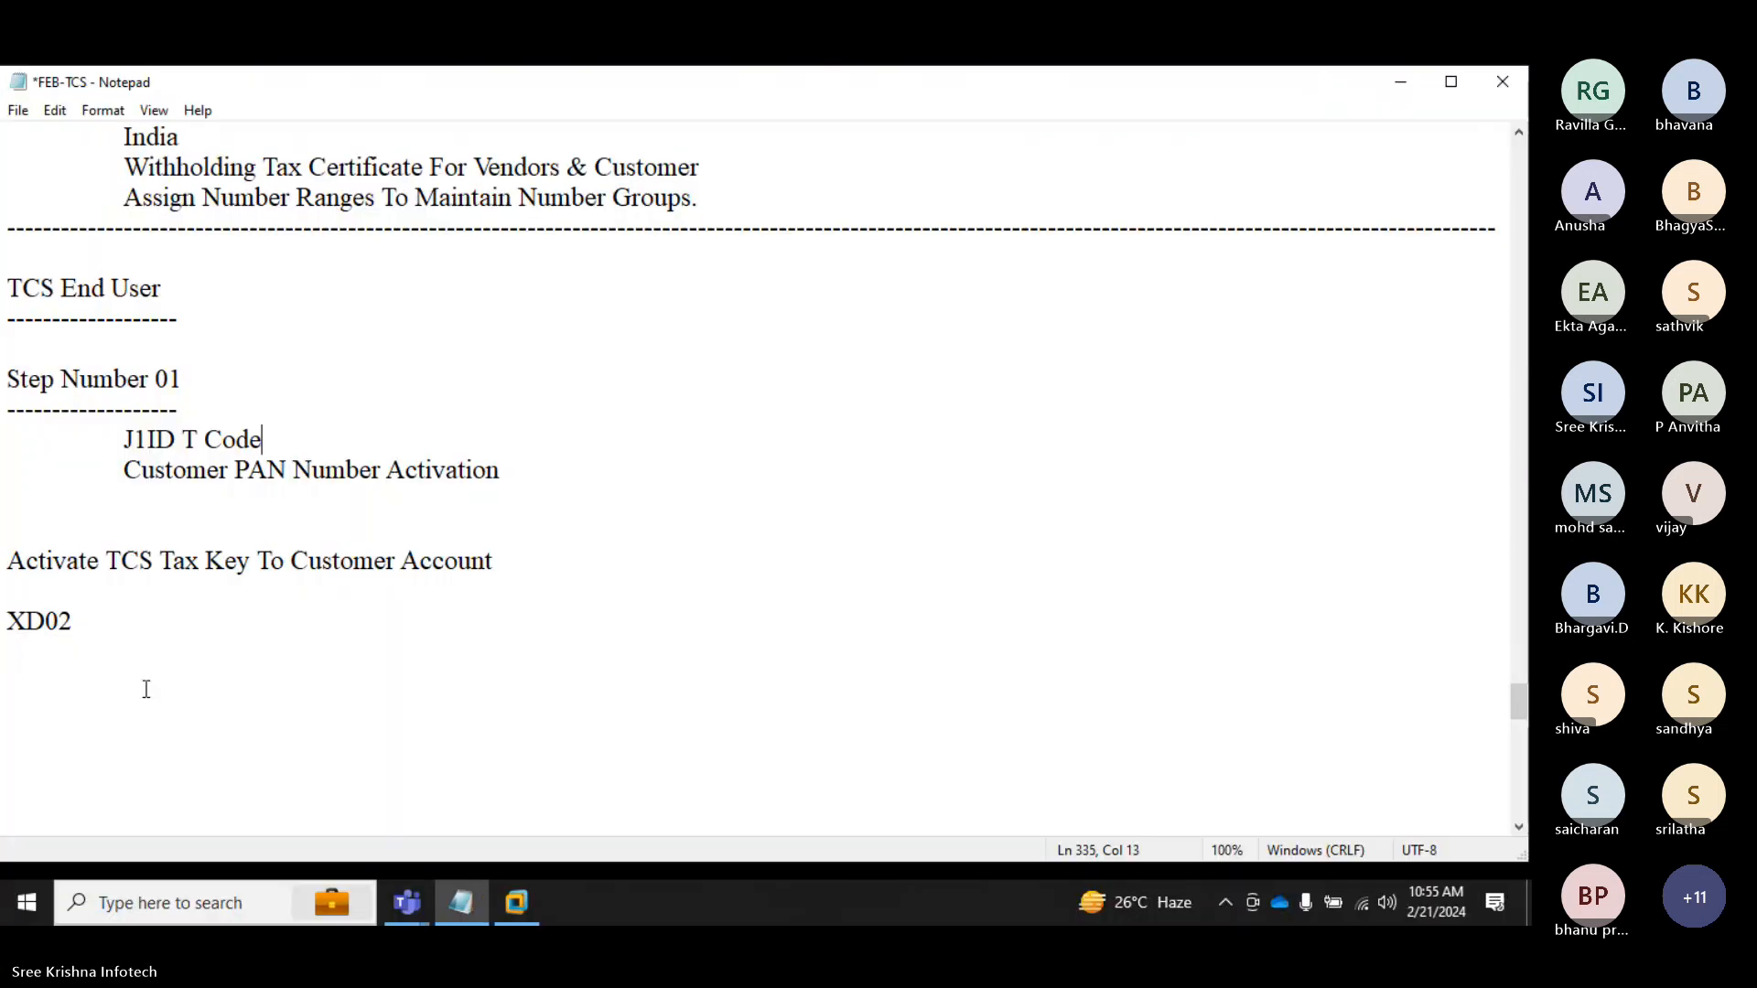
pyautogui.click(91, 670)
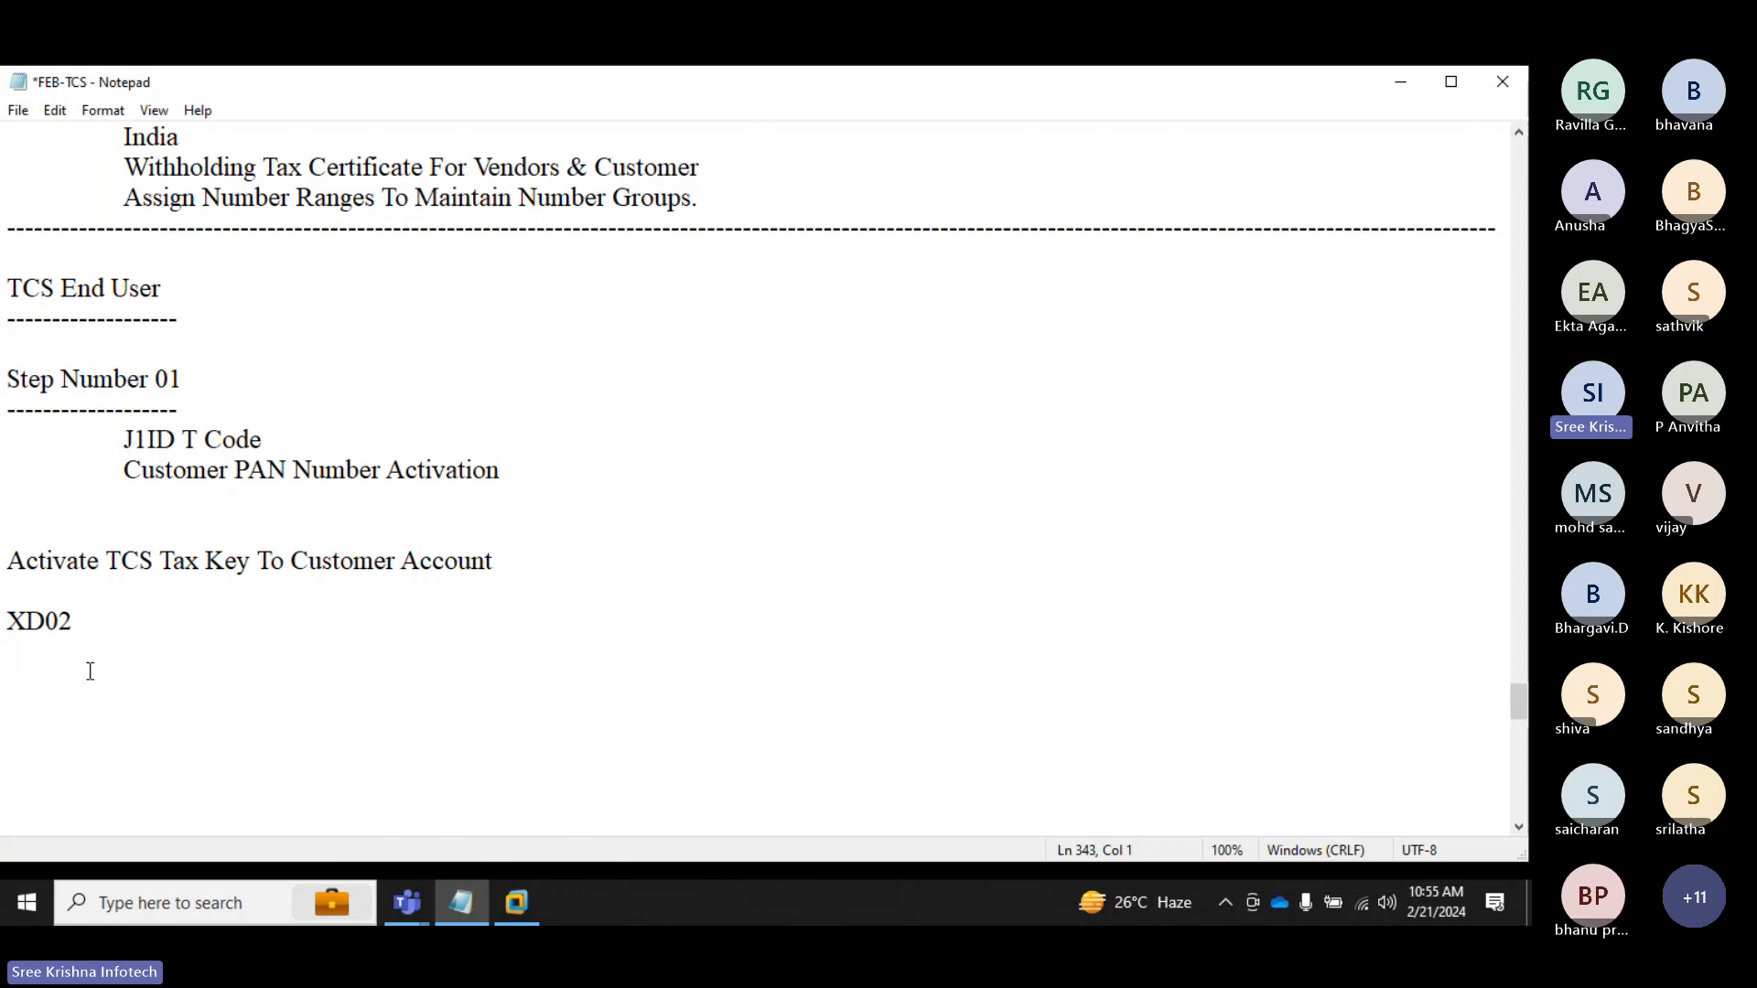
pyautogui.press('Return')
pyautogui.press('Return')
pyautogui.write('Sal')
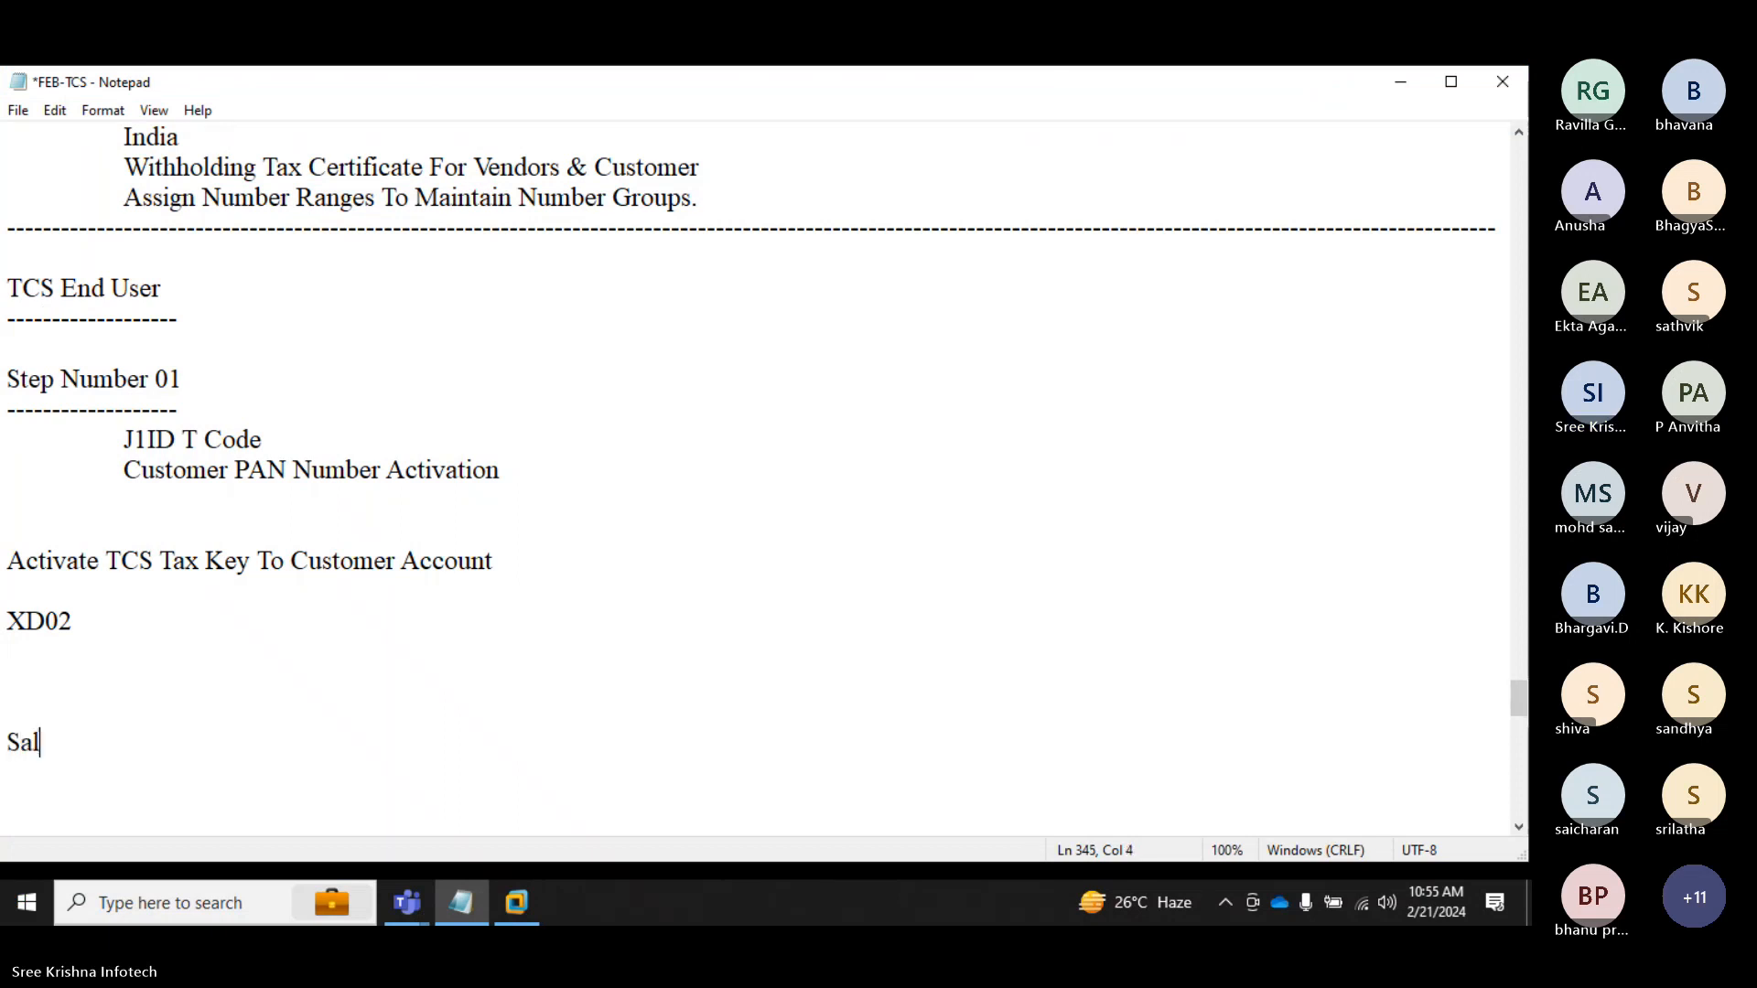
pyautogui.write('es Invoice Oi')
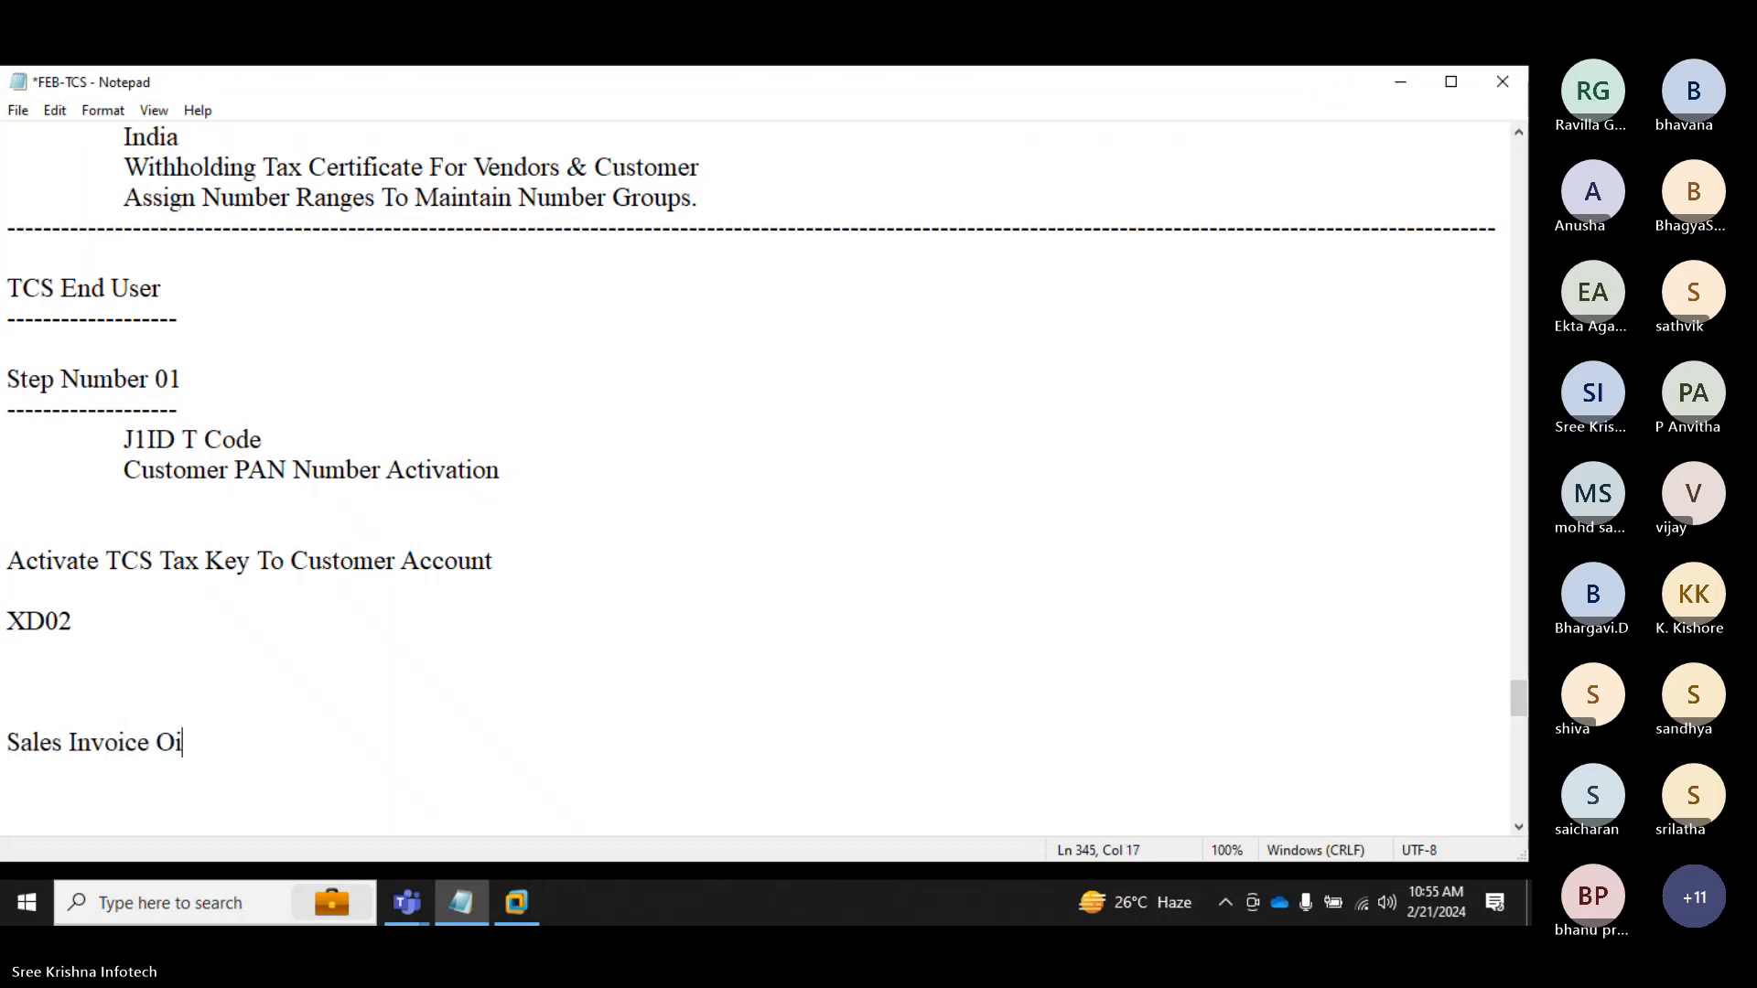
pyautogui.press('BackSpace')
pyautogui.press('BackSpace')
pyautogui.write('Posting Wityjh')
pyautogui.press('BackSpace')
pyautogui.press('BackSpace')
pyautogui.press('BackSpace')
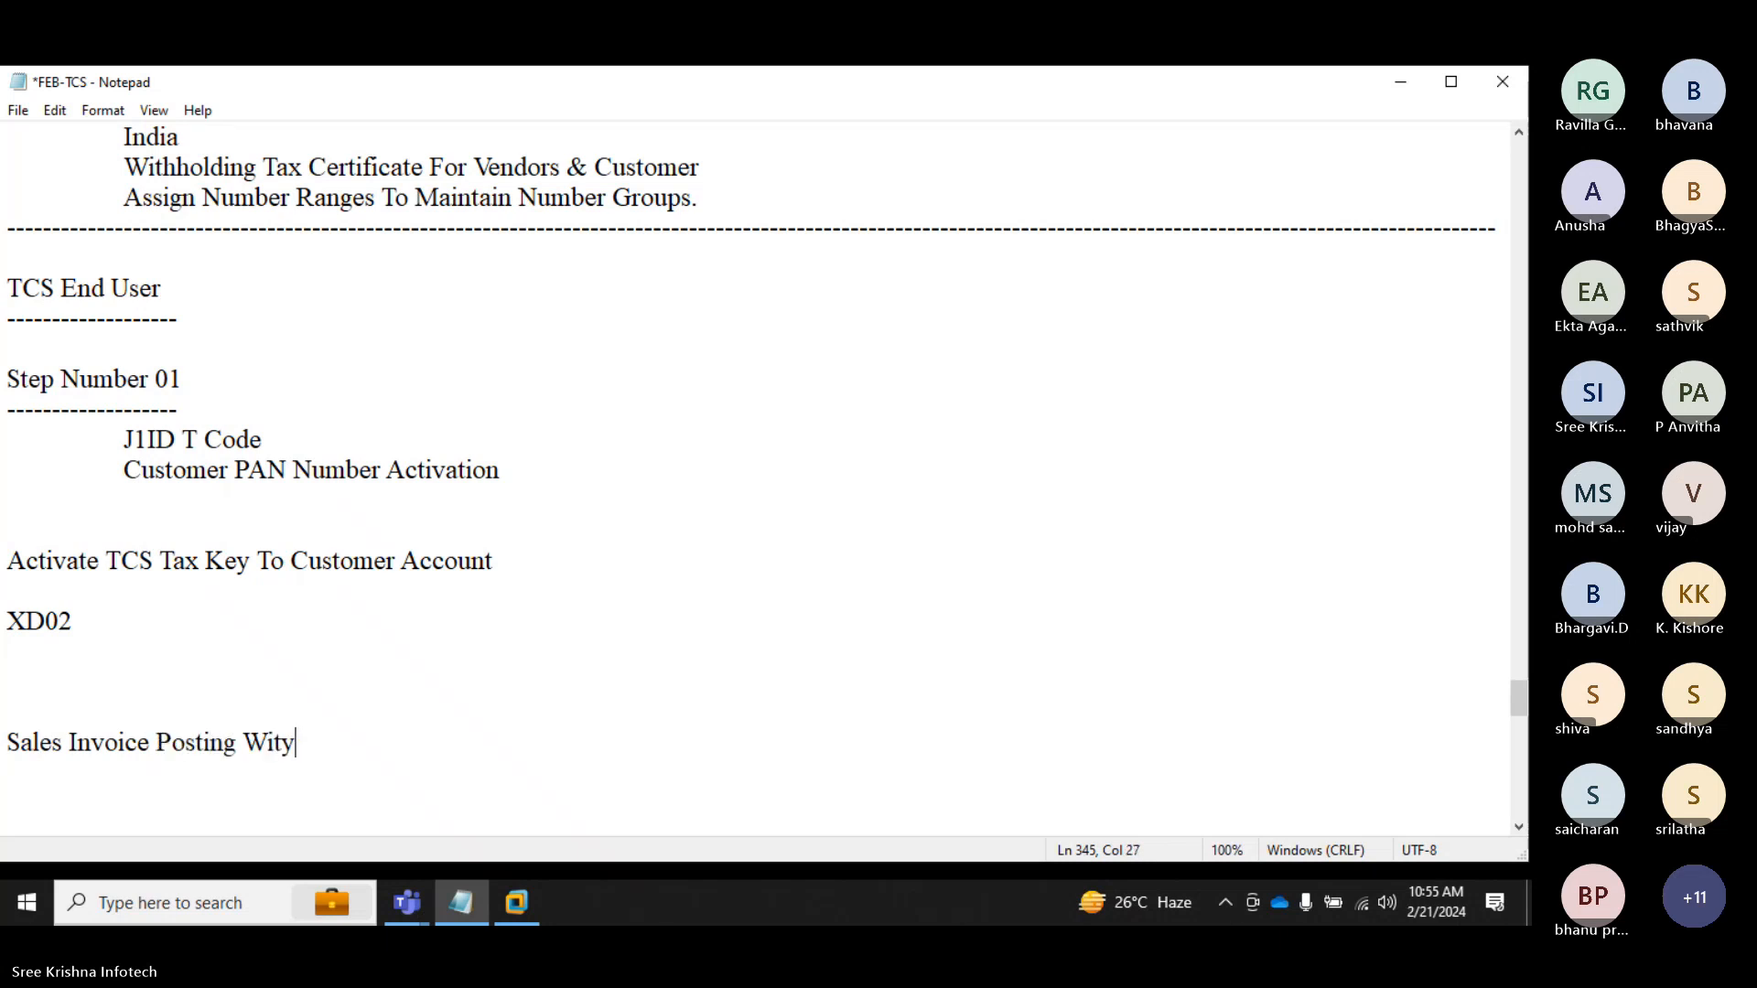
pyautogui.write('h TCS Taz')
pyautogui.press('BackSpace')
pyautogui.press('BackSpace')
pyautogui.write('x Price')
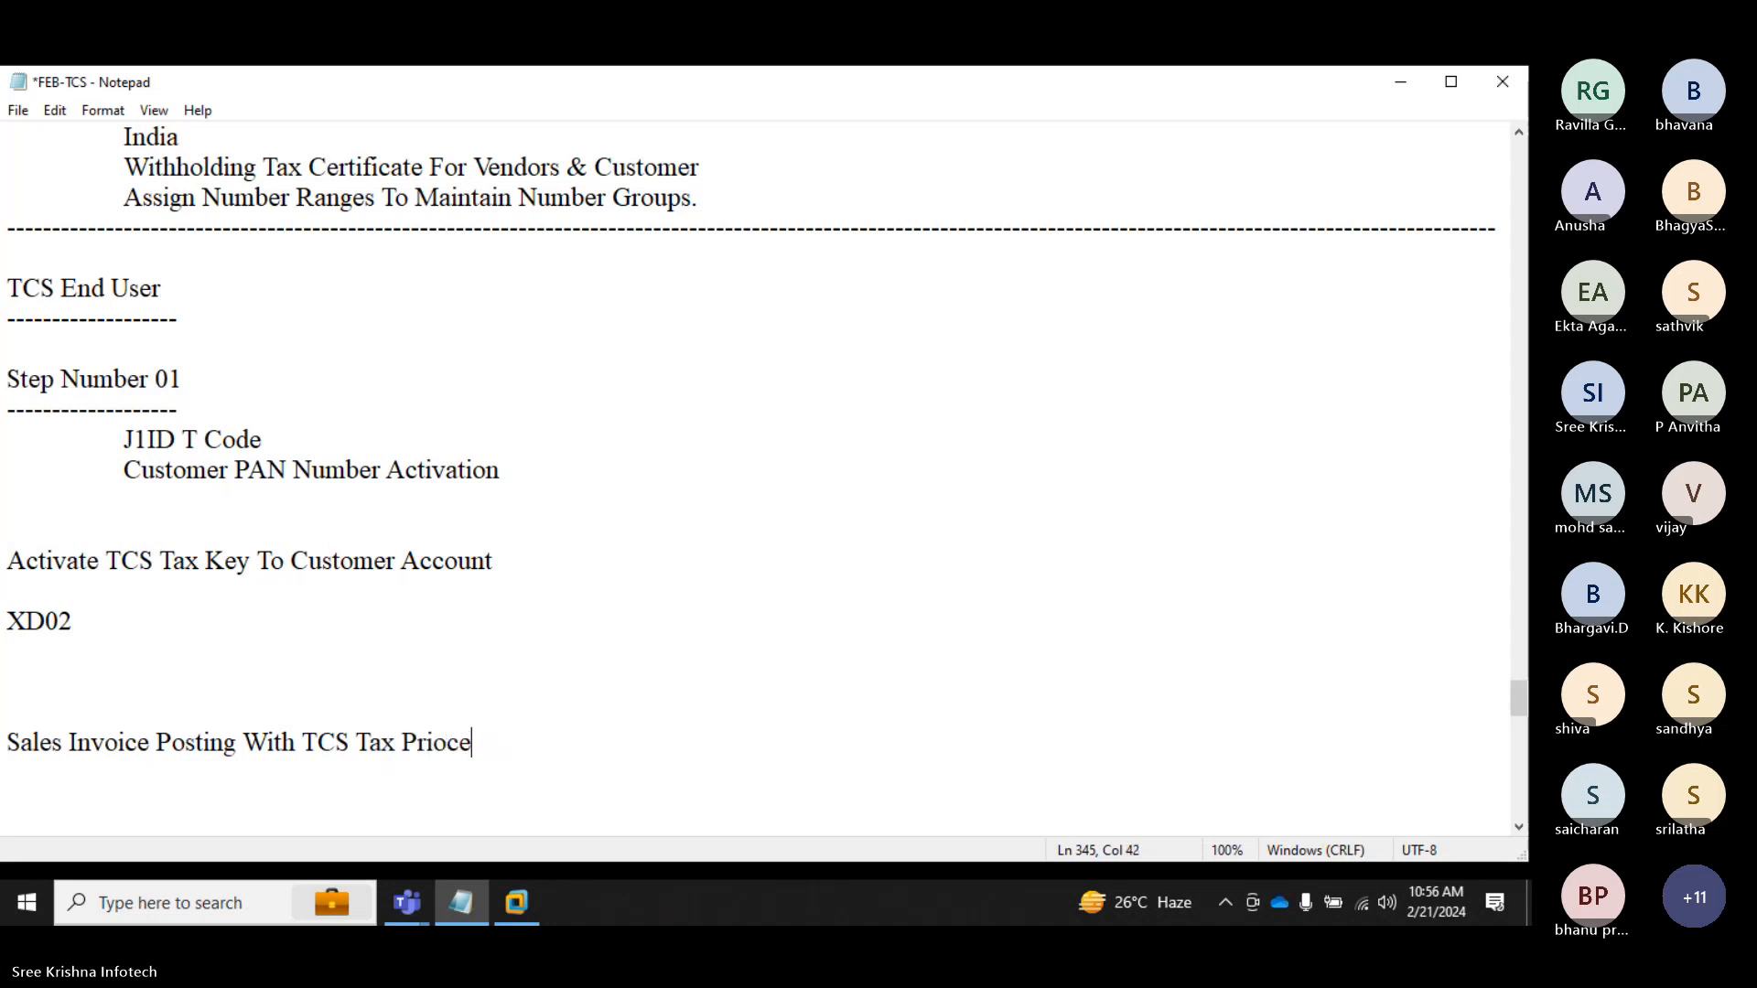
pyautogui.press('BackSpace')
pyautogui.press('BackSpace')
pyautogui.press('BackSpace')
pyautogui.write('ocedures')
pyautogui.press('Return')
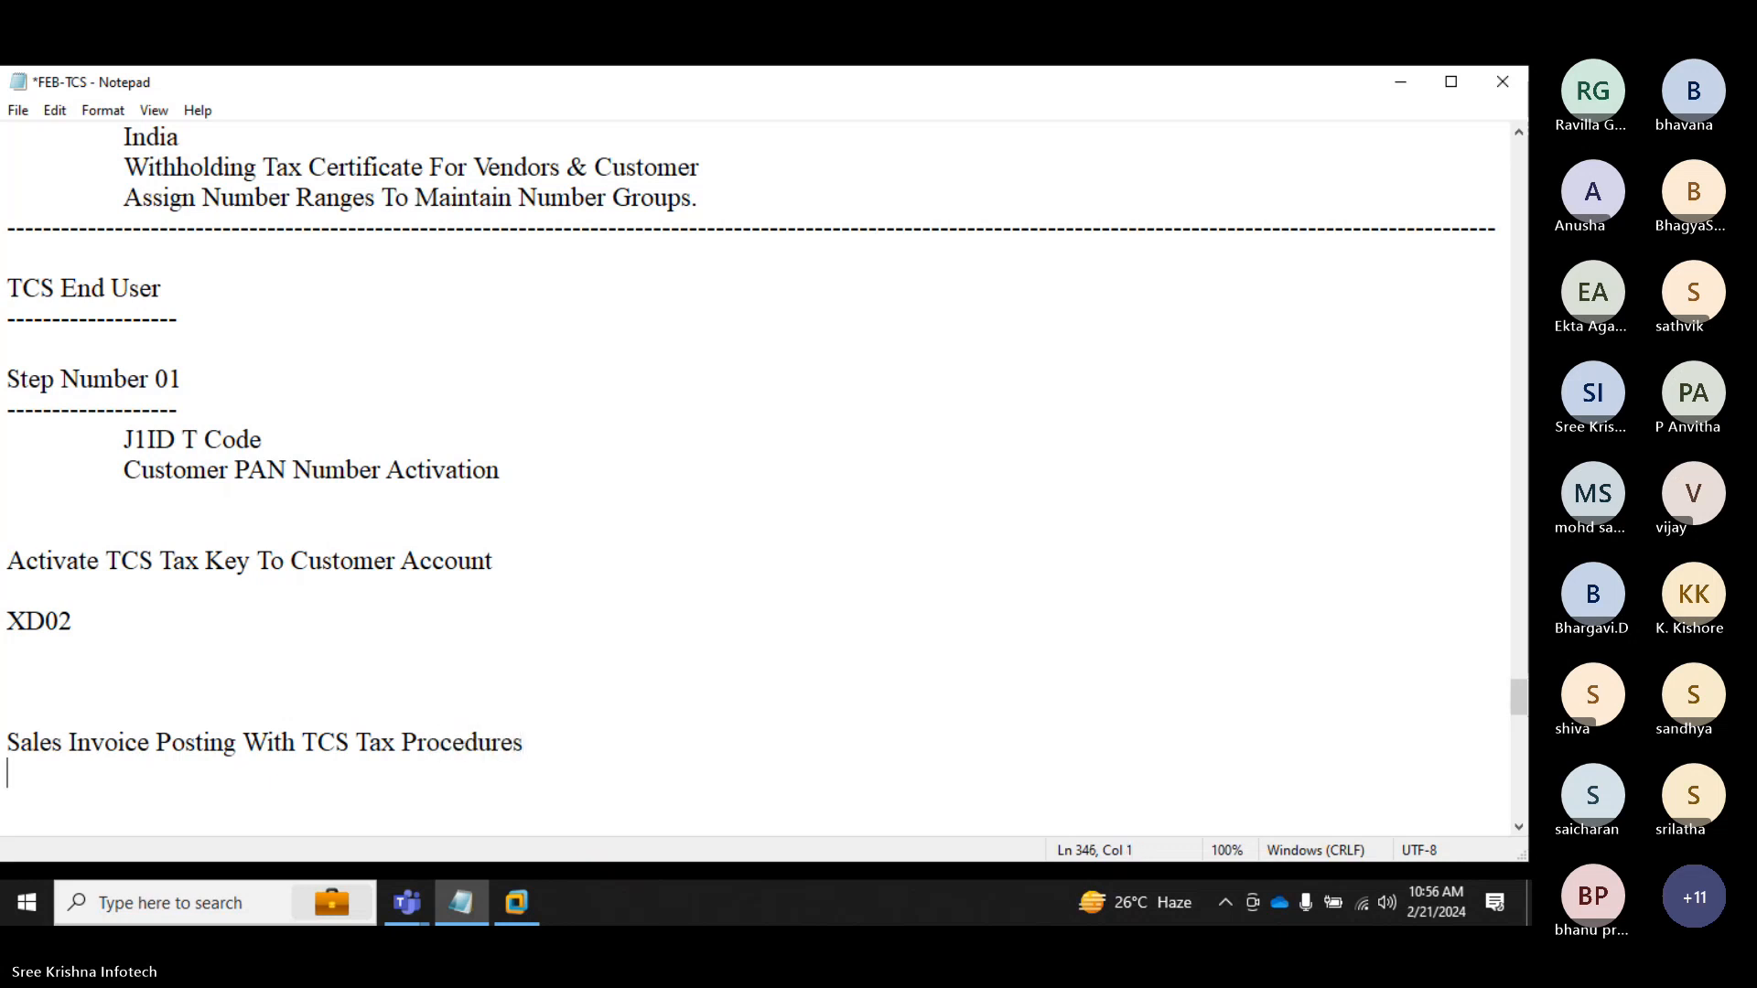
# Step: Note the transaction codes "T Code F-22 / FB70" under the new heading
pyautogui.press('Return')
pyautogui.write('T Code')
pyautogui.press('Tab')
pyautogui.write('F-22 ')
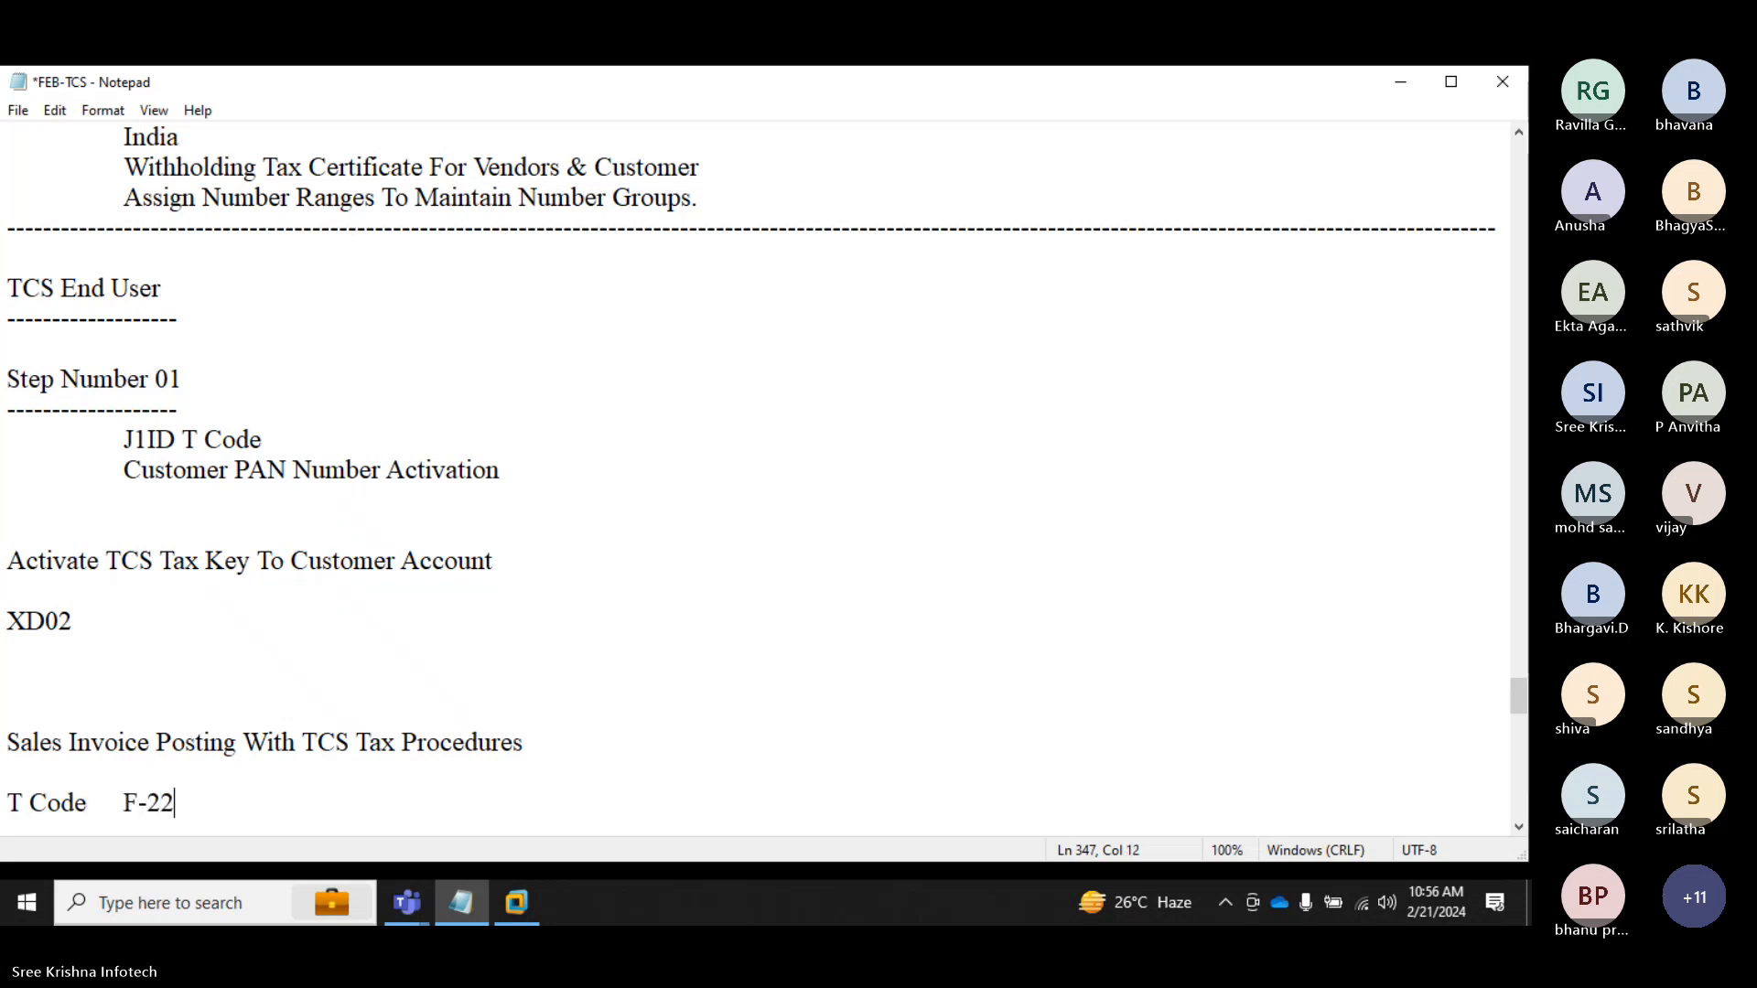
pyautogui.write('/ FB6')
pyautogui.press('BackSpace')
pyautogui.write('70')
pyautogui.press('Return')
pyautogui.press('Return')
# Step: Add a line "Path Same As Previouys" below the transaction codes
pyautogui.write('Path')
pyautogui.press('Tab')
pyautogui.write('Sa')
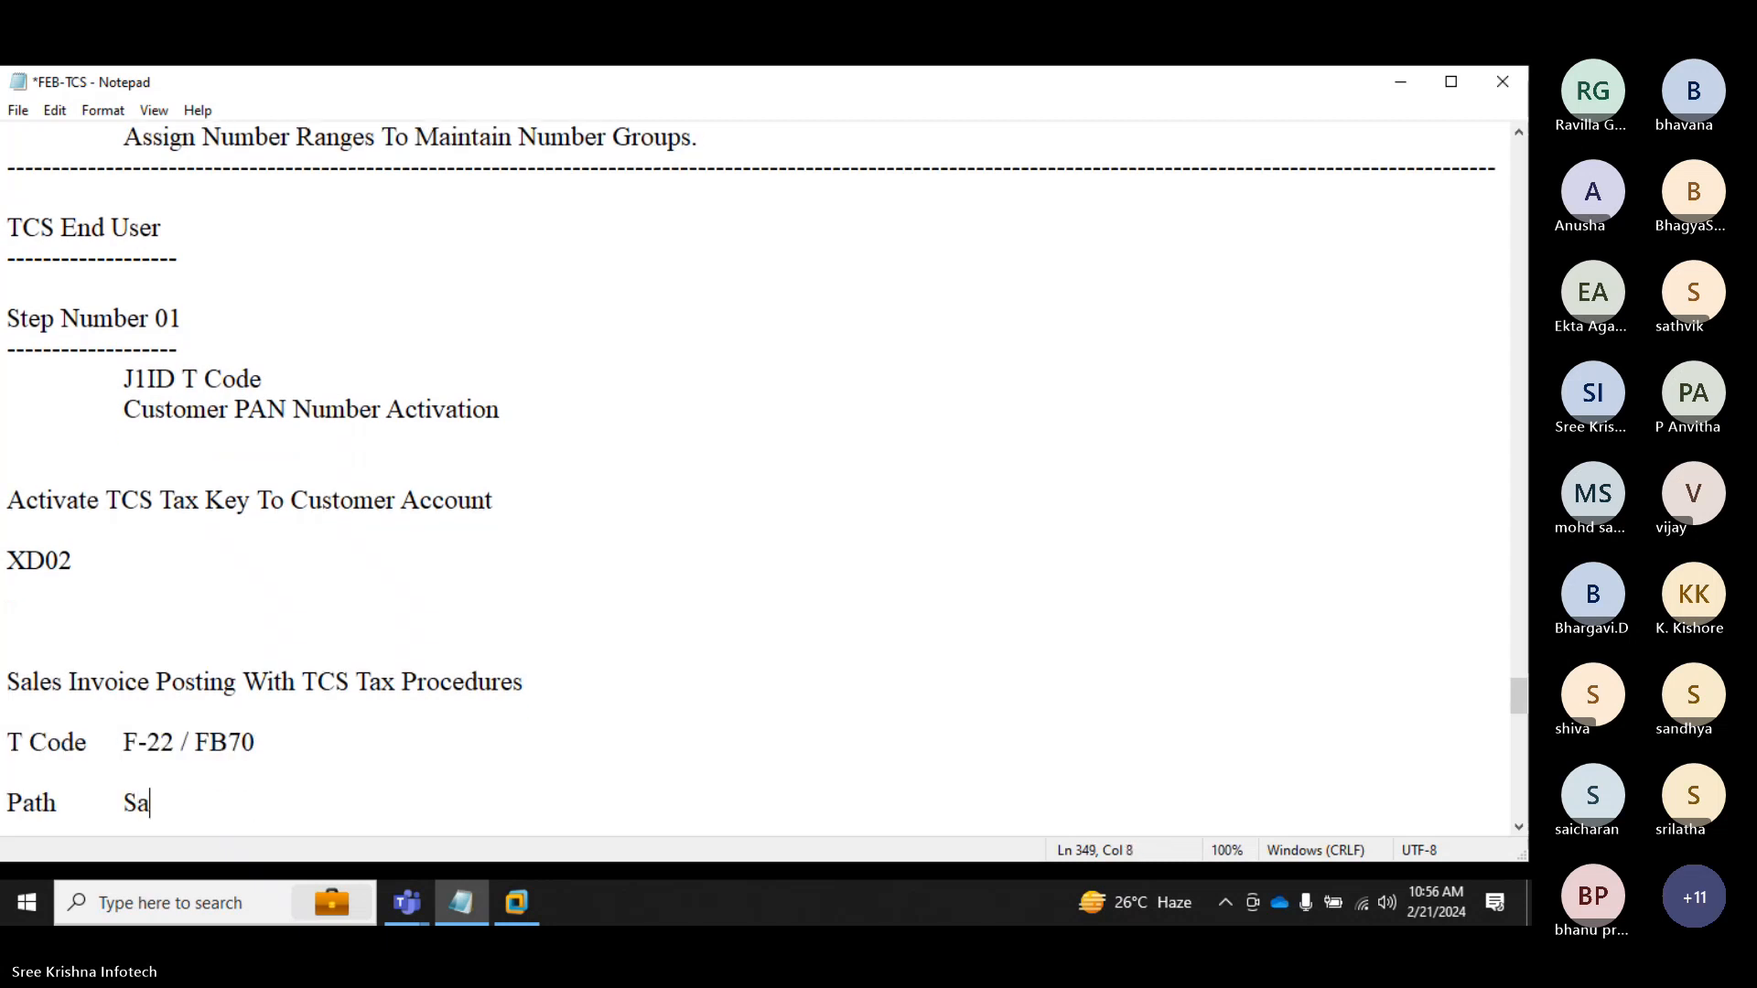
pyautogui.write('me As Previouy')
pyautogui.press('BackSpace')
pyautogui.write('s')
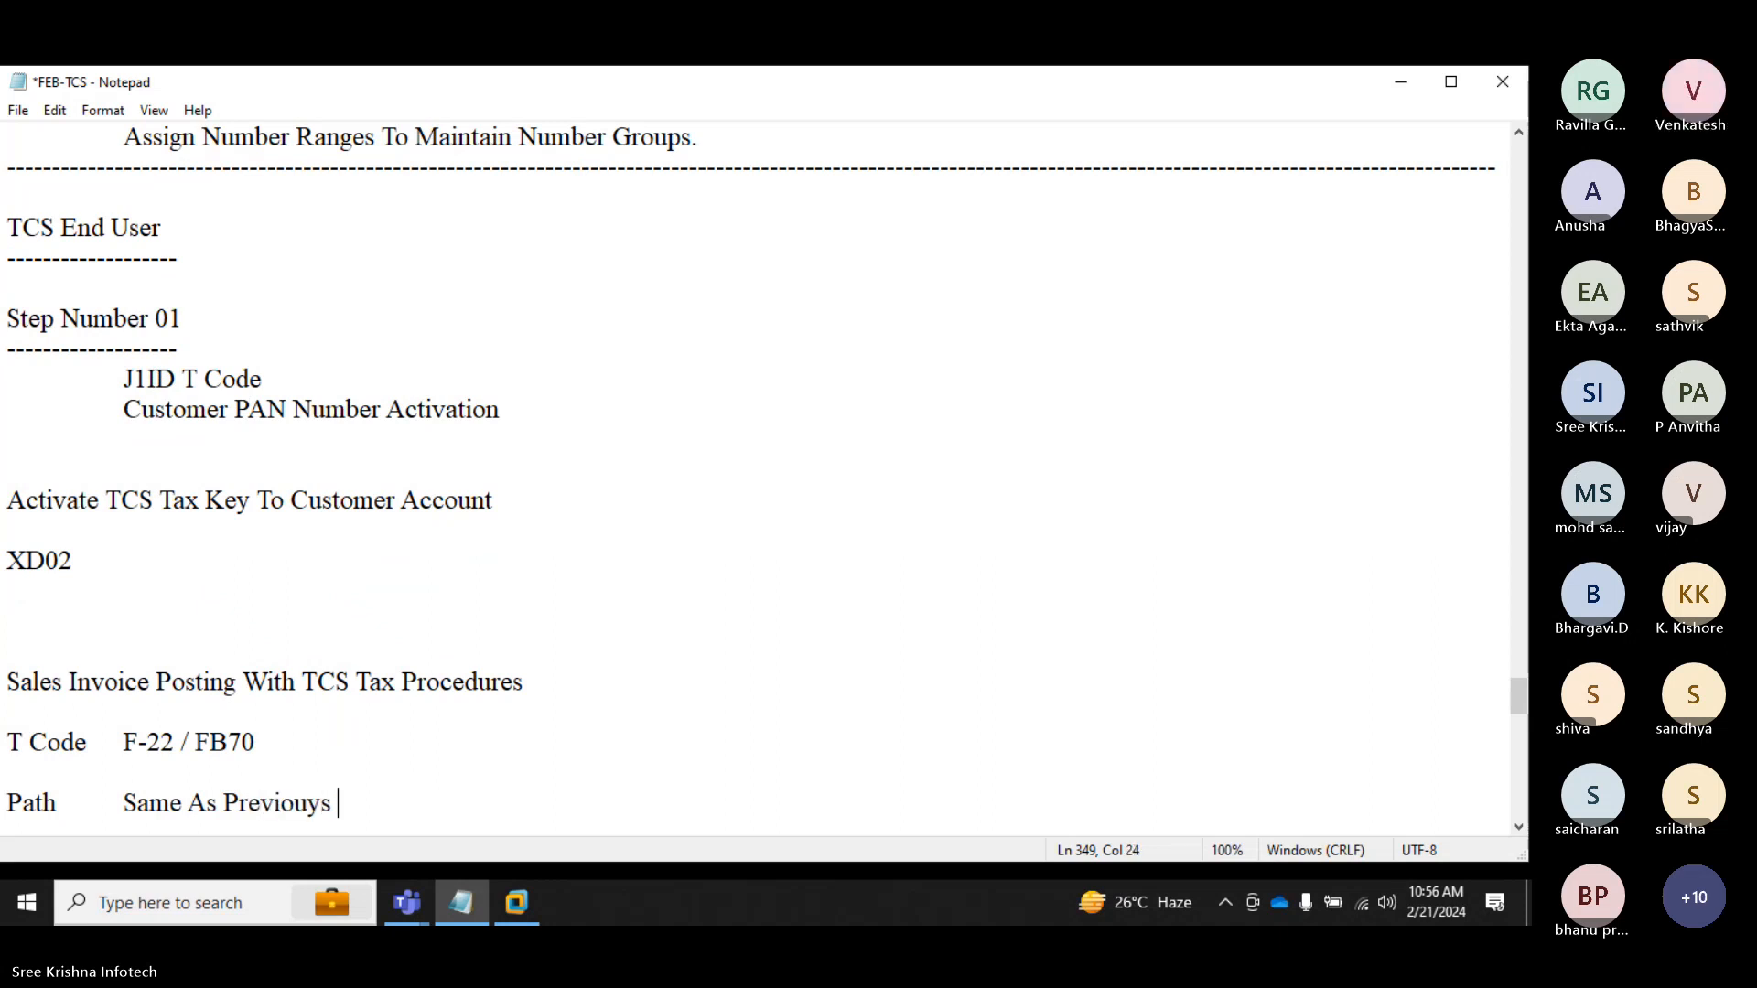
# Step: Correct the path line to "Same As Previous Class" and add blank lines below it
pyautogui.press('BackSpace')
pyautogui.press('BackSpace')
pyautogui.write('s Class')
pyautogui.press('Return')
pyautogui.press('Return')
pyautogui.press('Return')
pyautogui.press('Return')
pyautogui.press('Return')
pyautogui.press('Return')
pyautogui.press('Return')
pyautogui.press('Return')
pyautogui.press('Return')
pyautogui.press('Return')
pyautogui.press('Return')
pyautogui.press('Return')
pyautogui.press('Return')
pyautogui.press('Return')
pyautogui.press('Return')
pyautogui.press('Return')
pyautogui.press('Return')
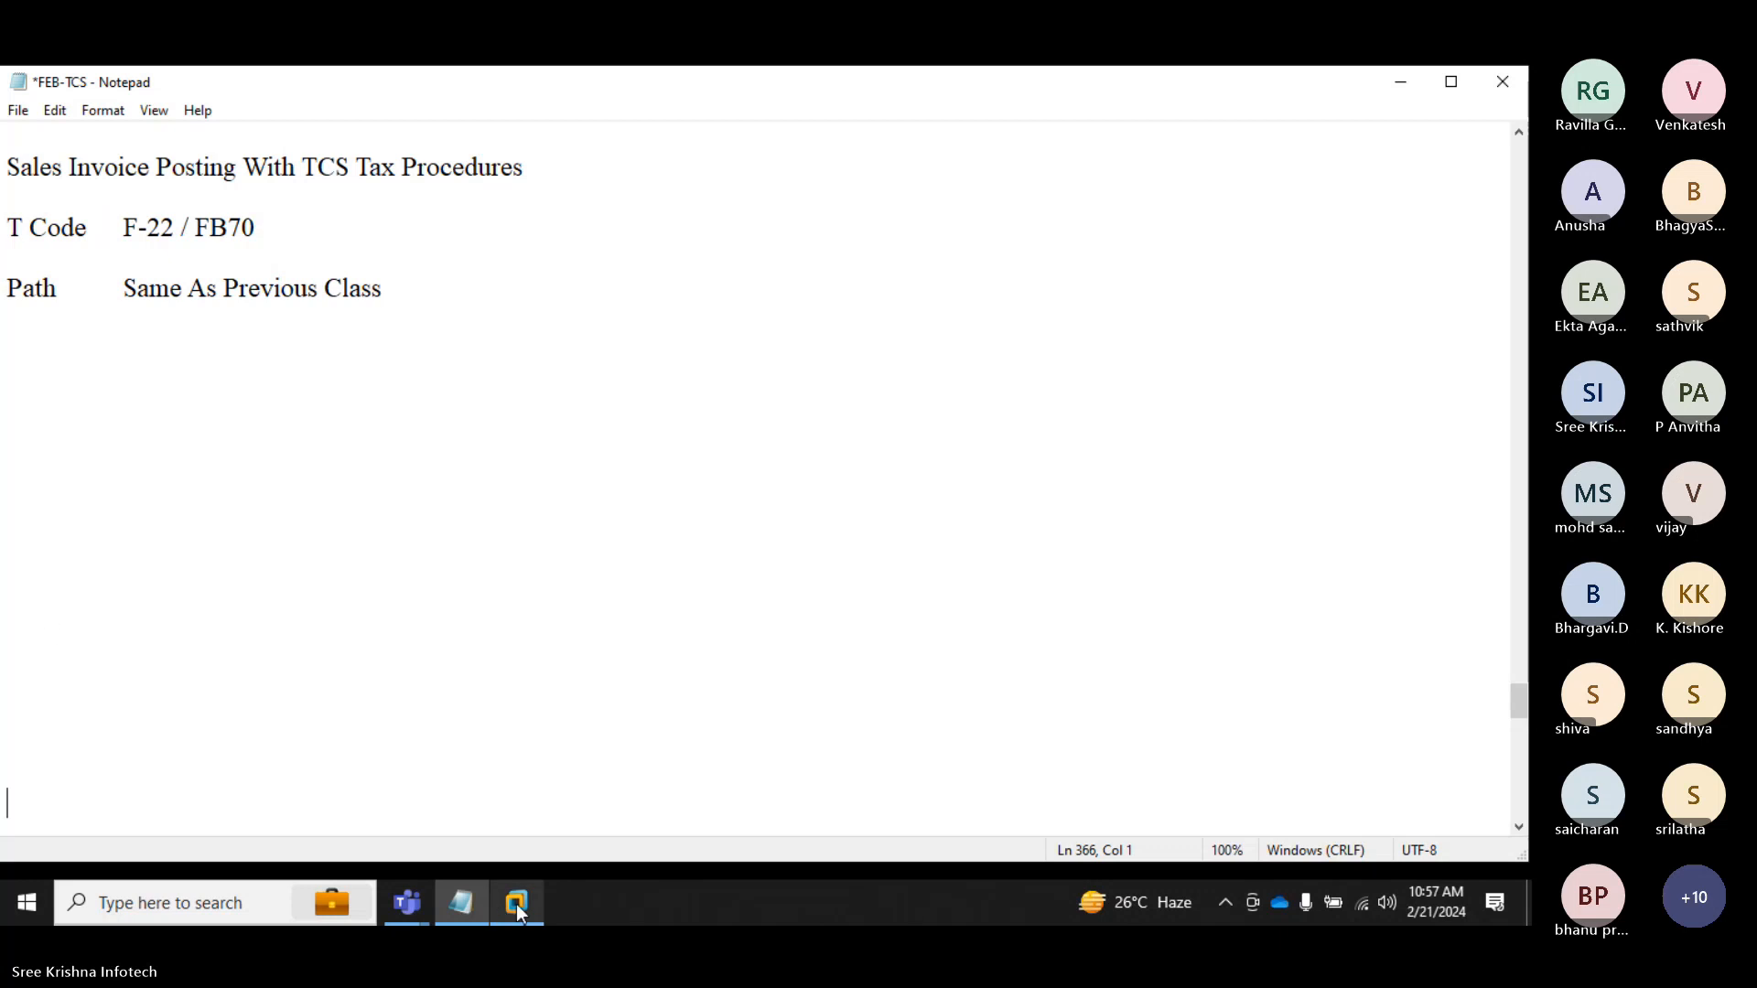
# Step: Switch to SAP and start transaction F-22 to enter a customer invoice
pyautogui.click(516, 904)
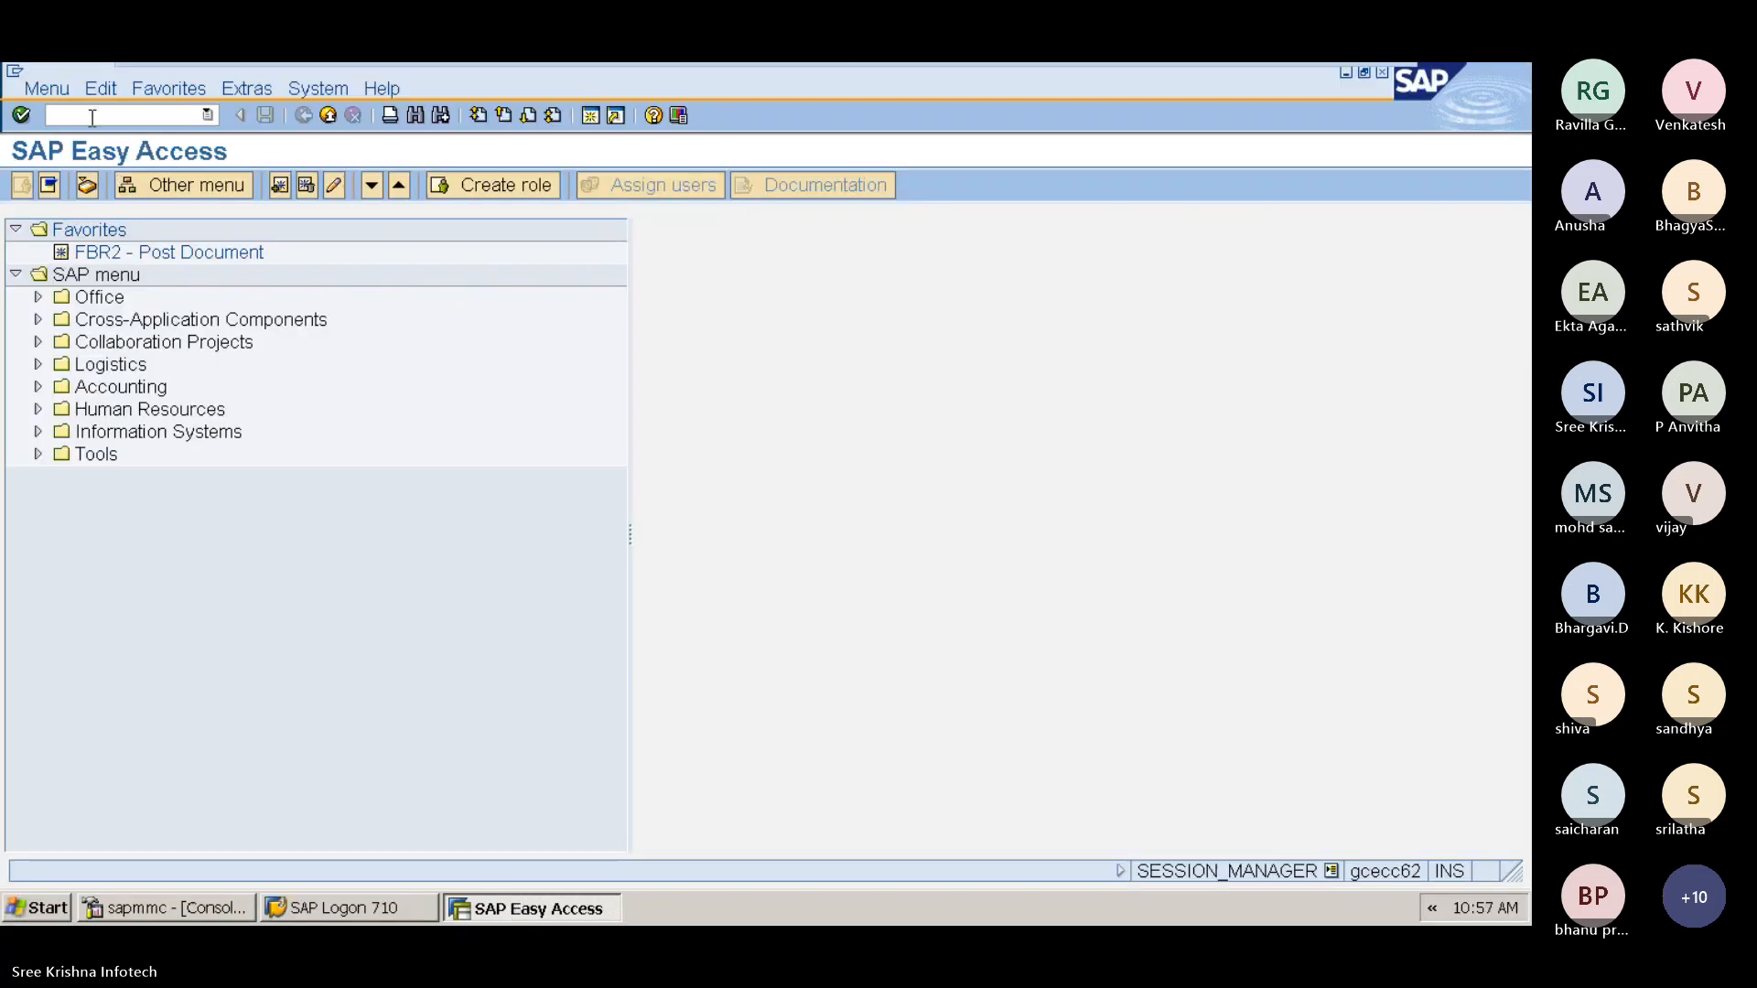
pyautogui.click(92, 117)
pyautogui.write('FB70')
pyautogui.press('BackSpace')
pyautogui.press('BackSpace')
pyautogui.press('BackSpace')
pyautogui.write('-2')
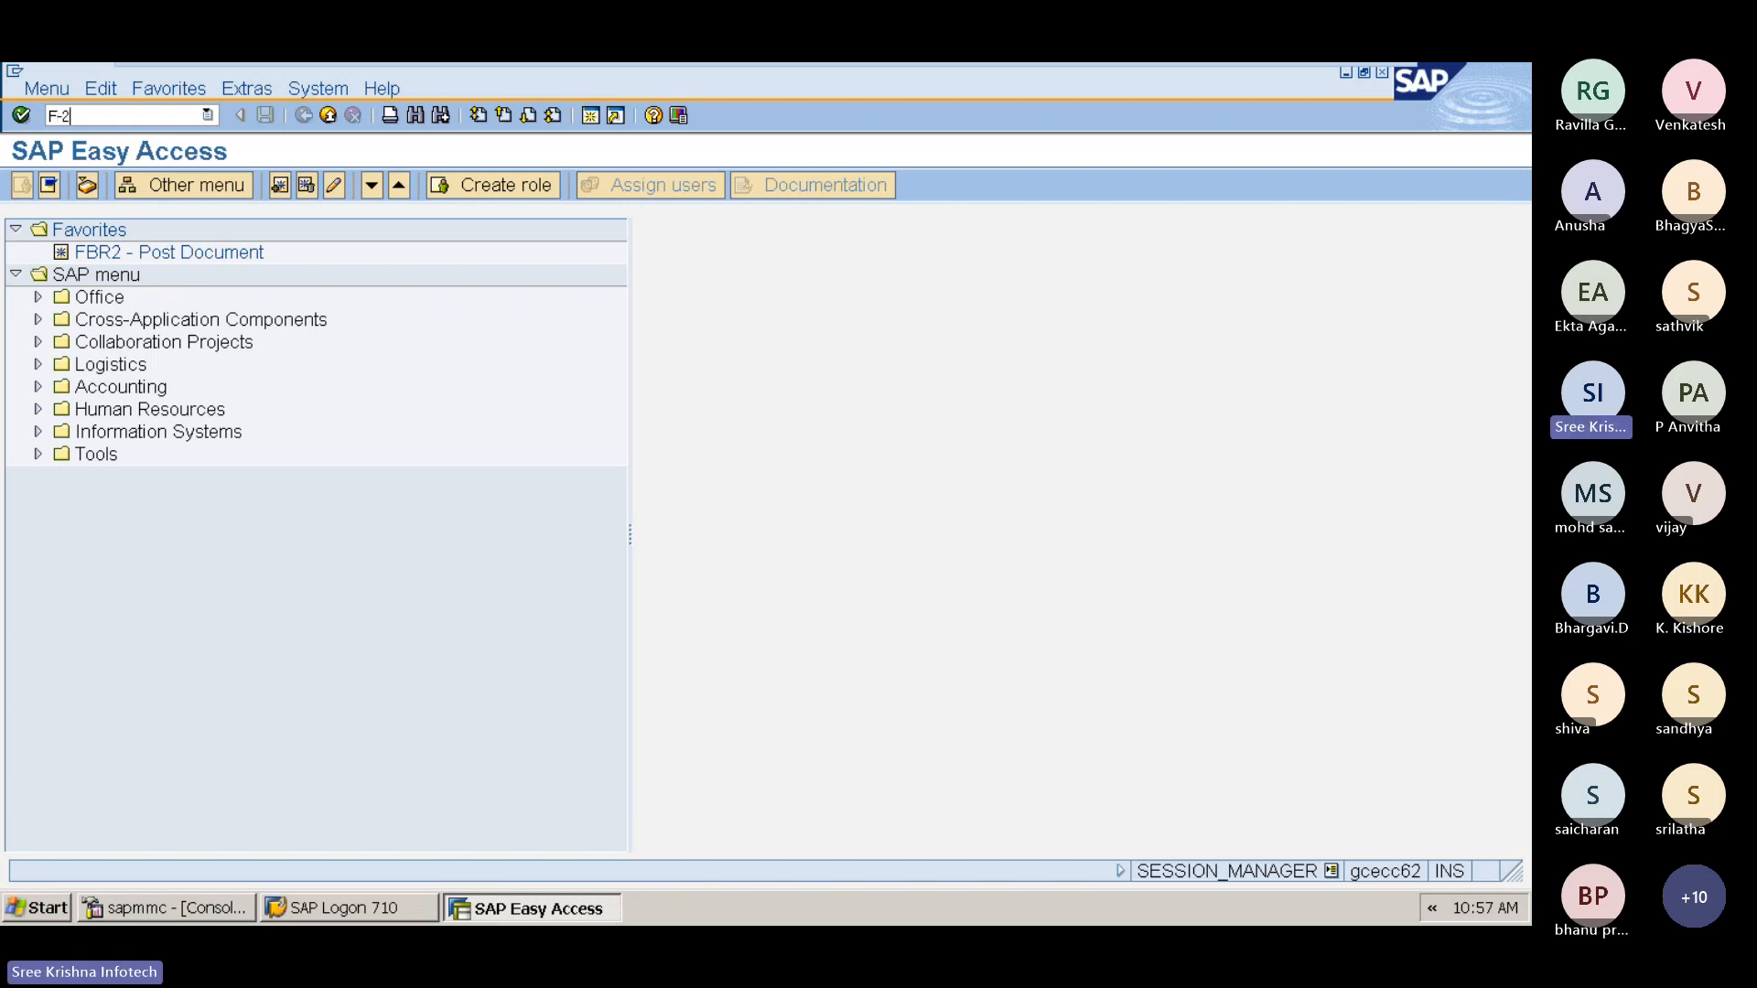
pyautogui.write('2')
pyautogui.press('Return')
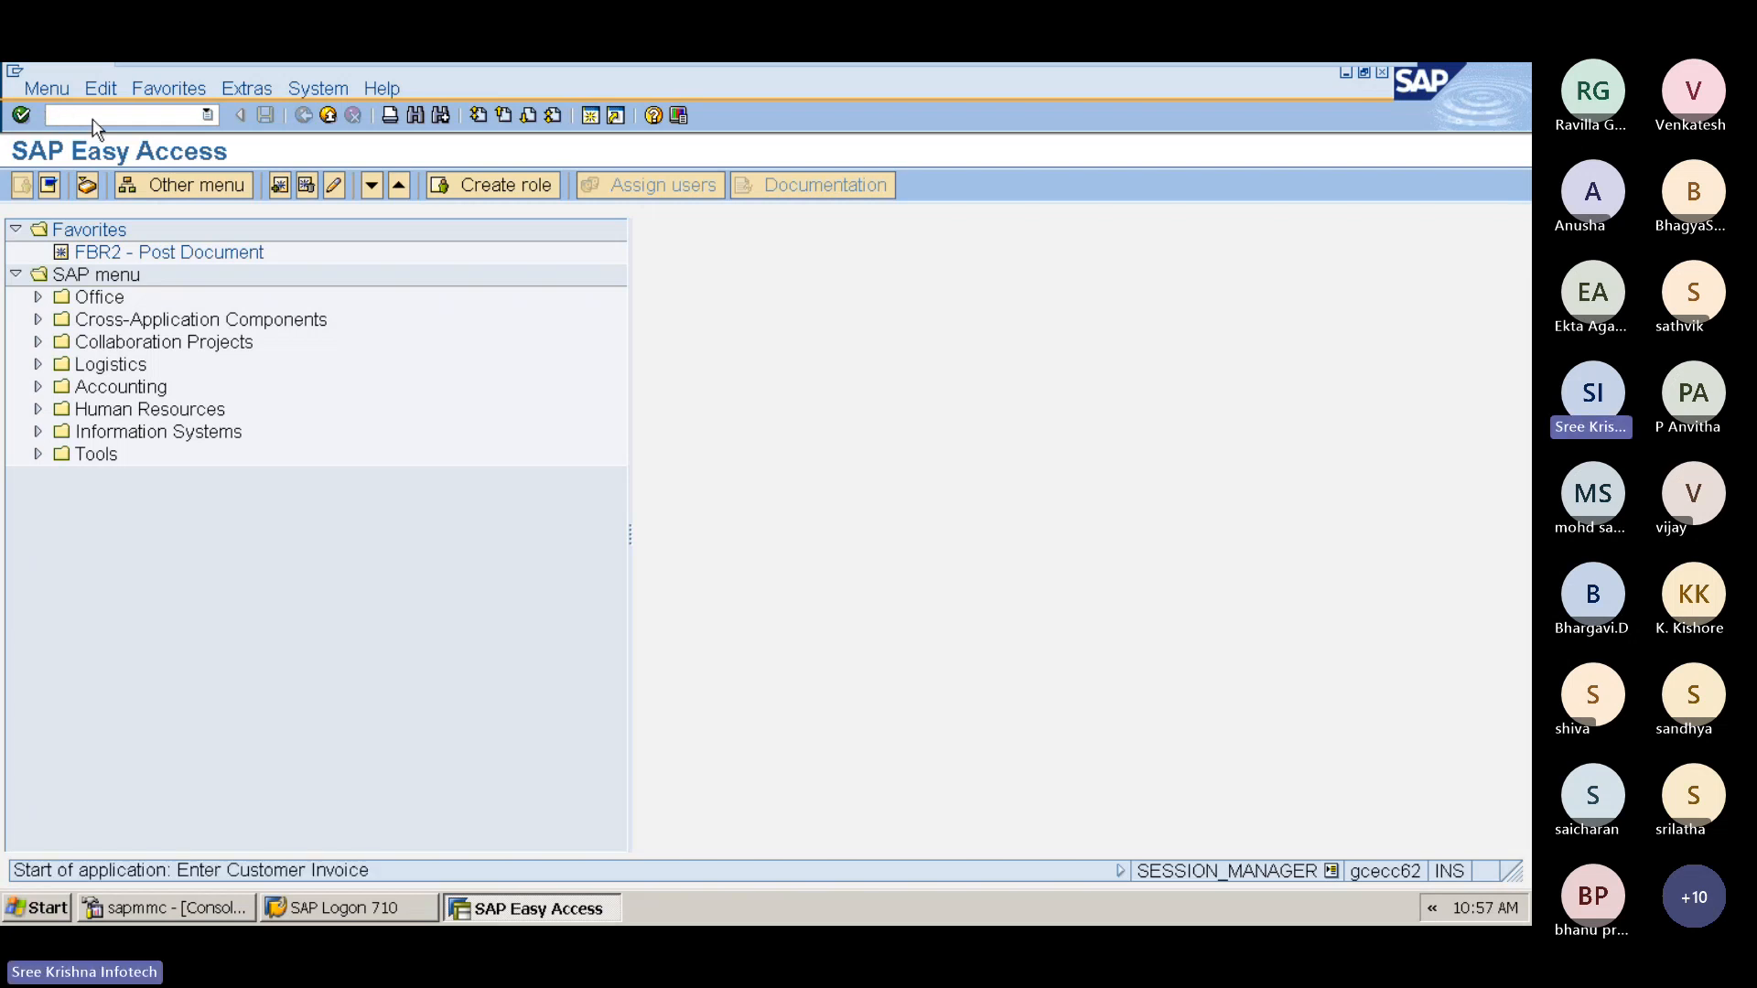
# Step: Set the document date to 21.02.2024 and pick reference MRN **/24 in the invoice header
pyautogui.write('21.02.2024')
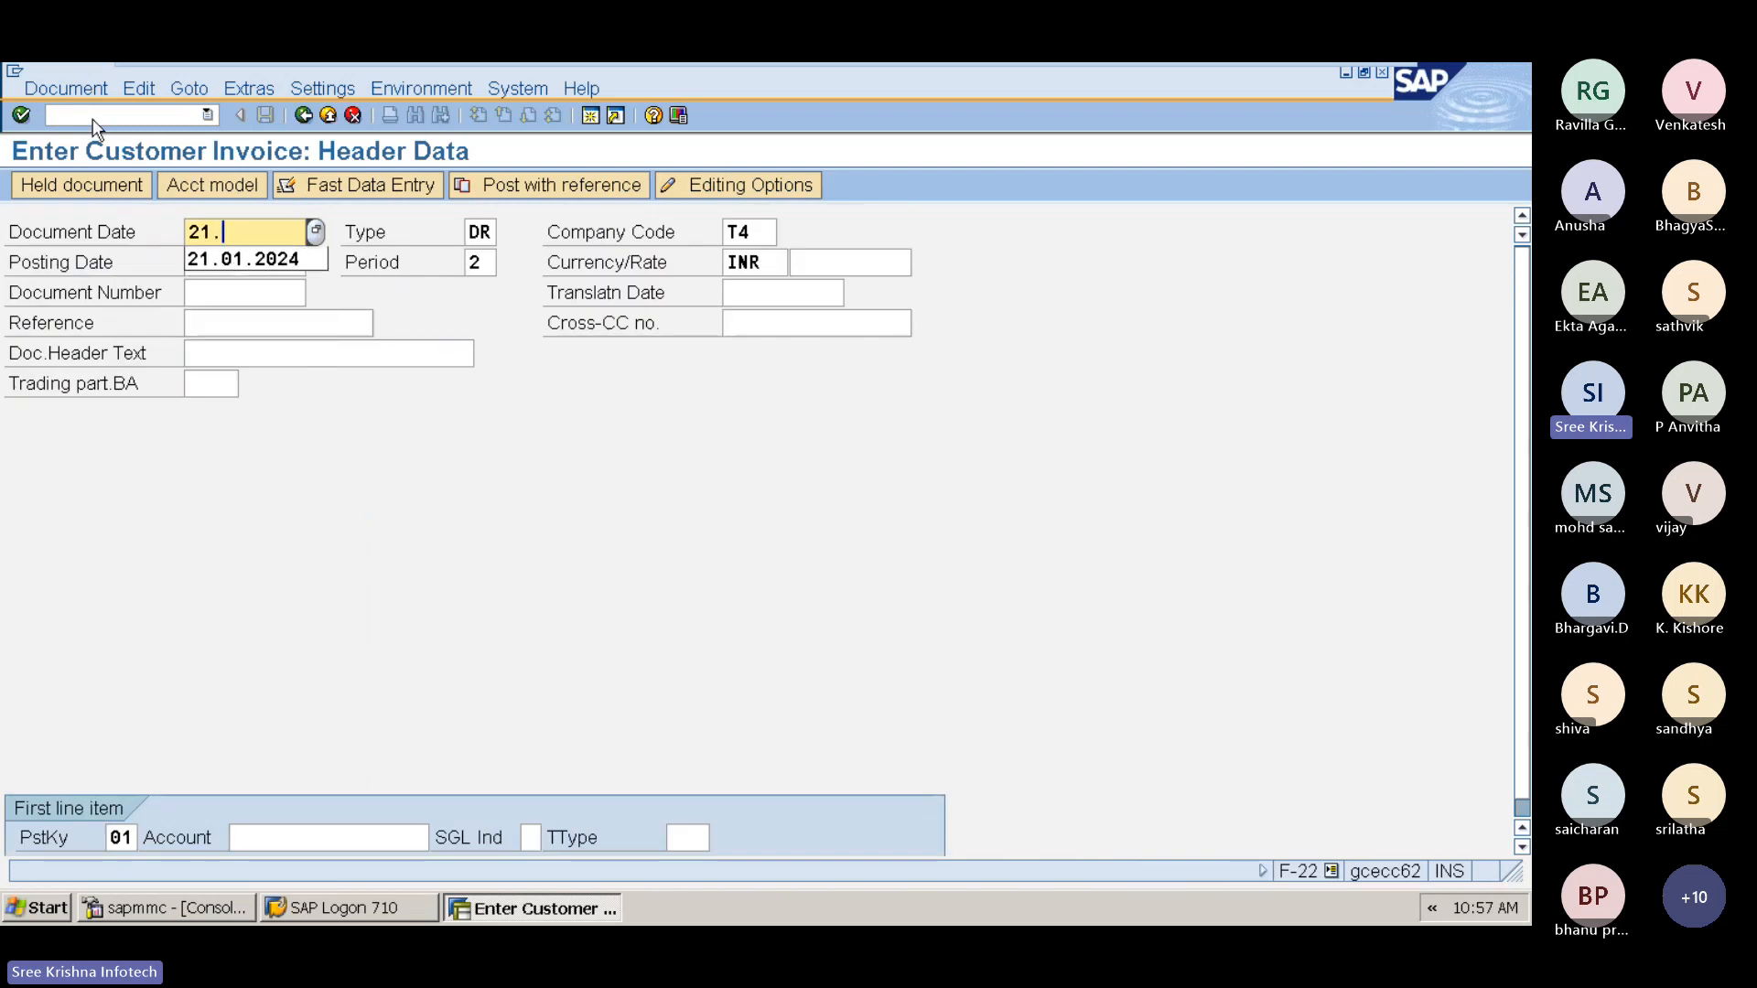
pyautogui.press('Tab')
pyautogui.press('Tab')
pyautogui.press('Tab')
pyautogui.press('Tab')
pyautogui.press('Tab')
pyautogui.press('Tab')
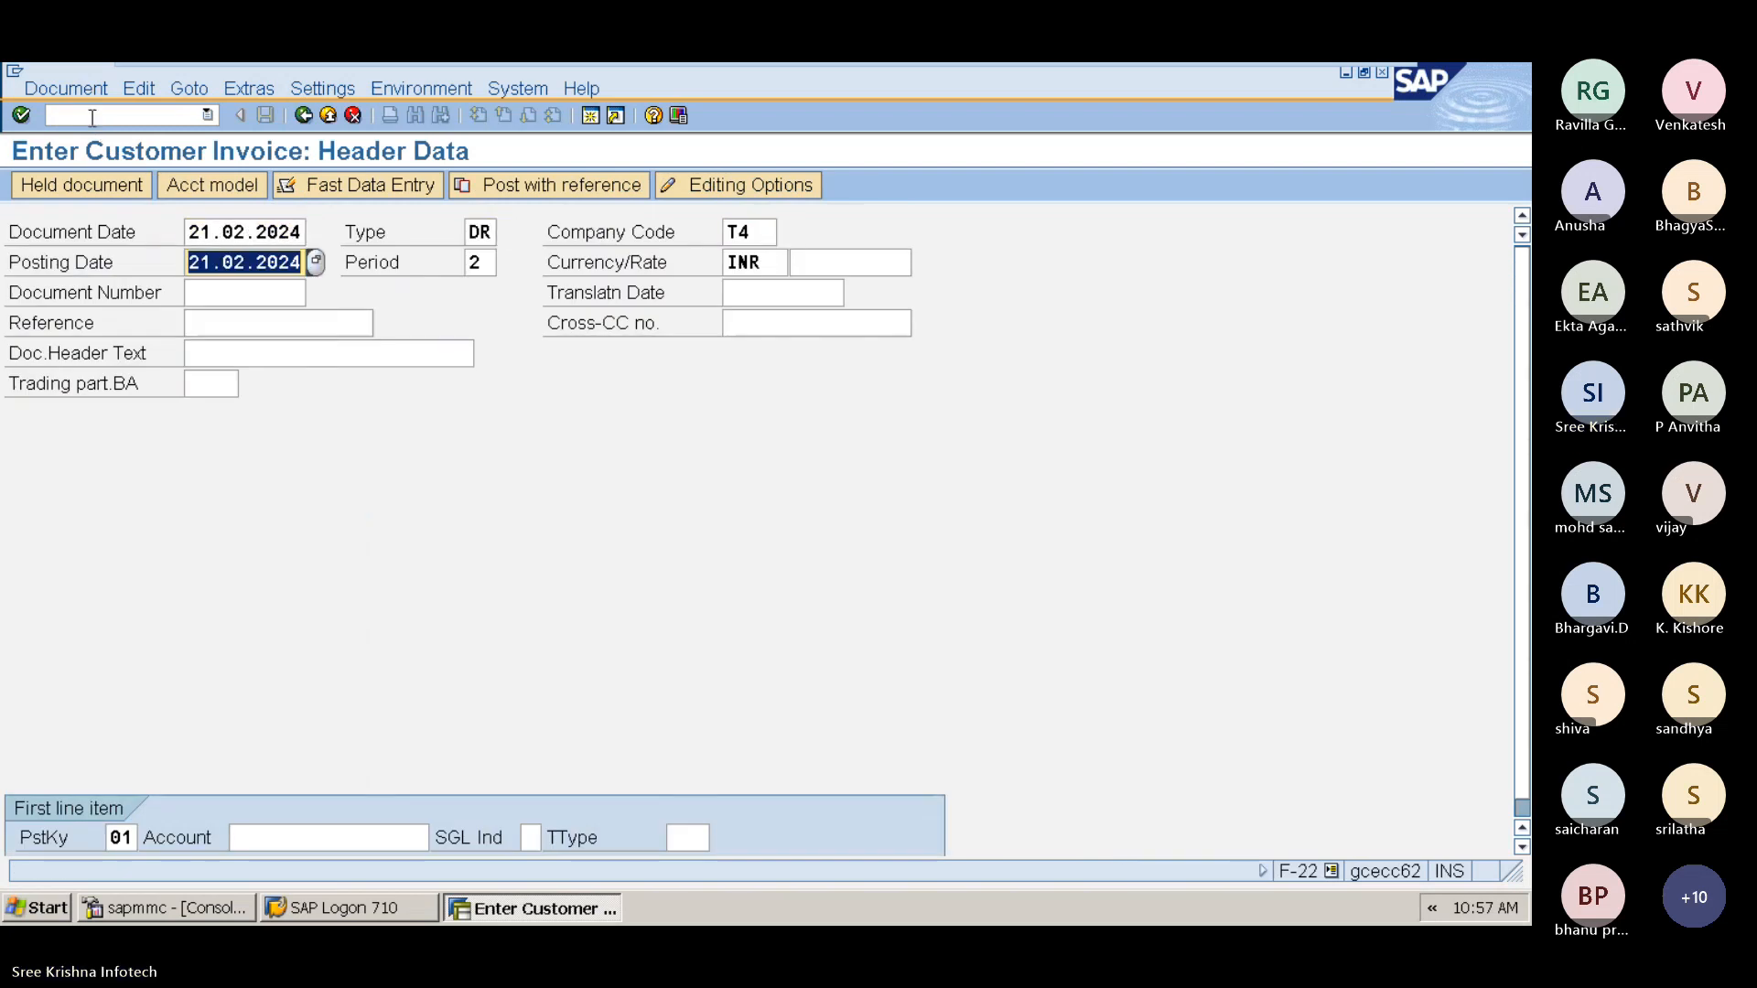
pyautogui.press('Tab')
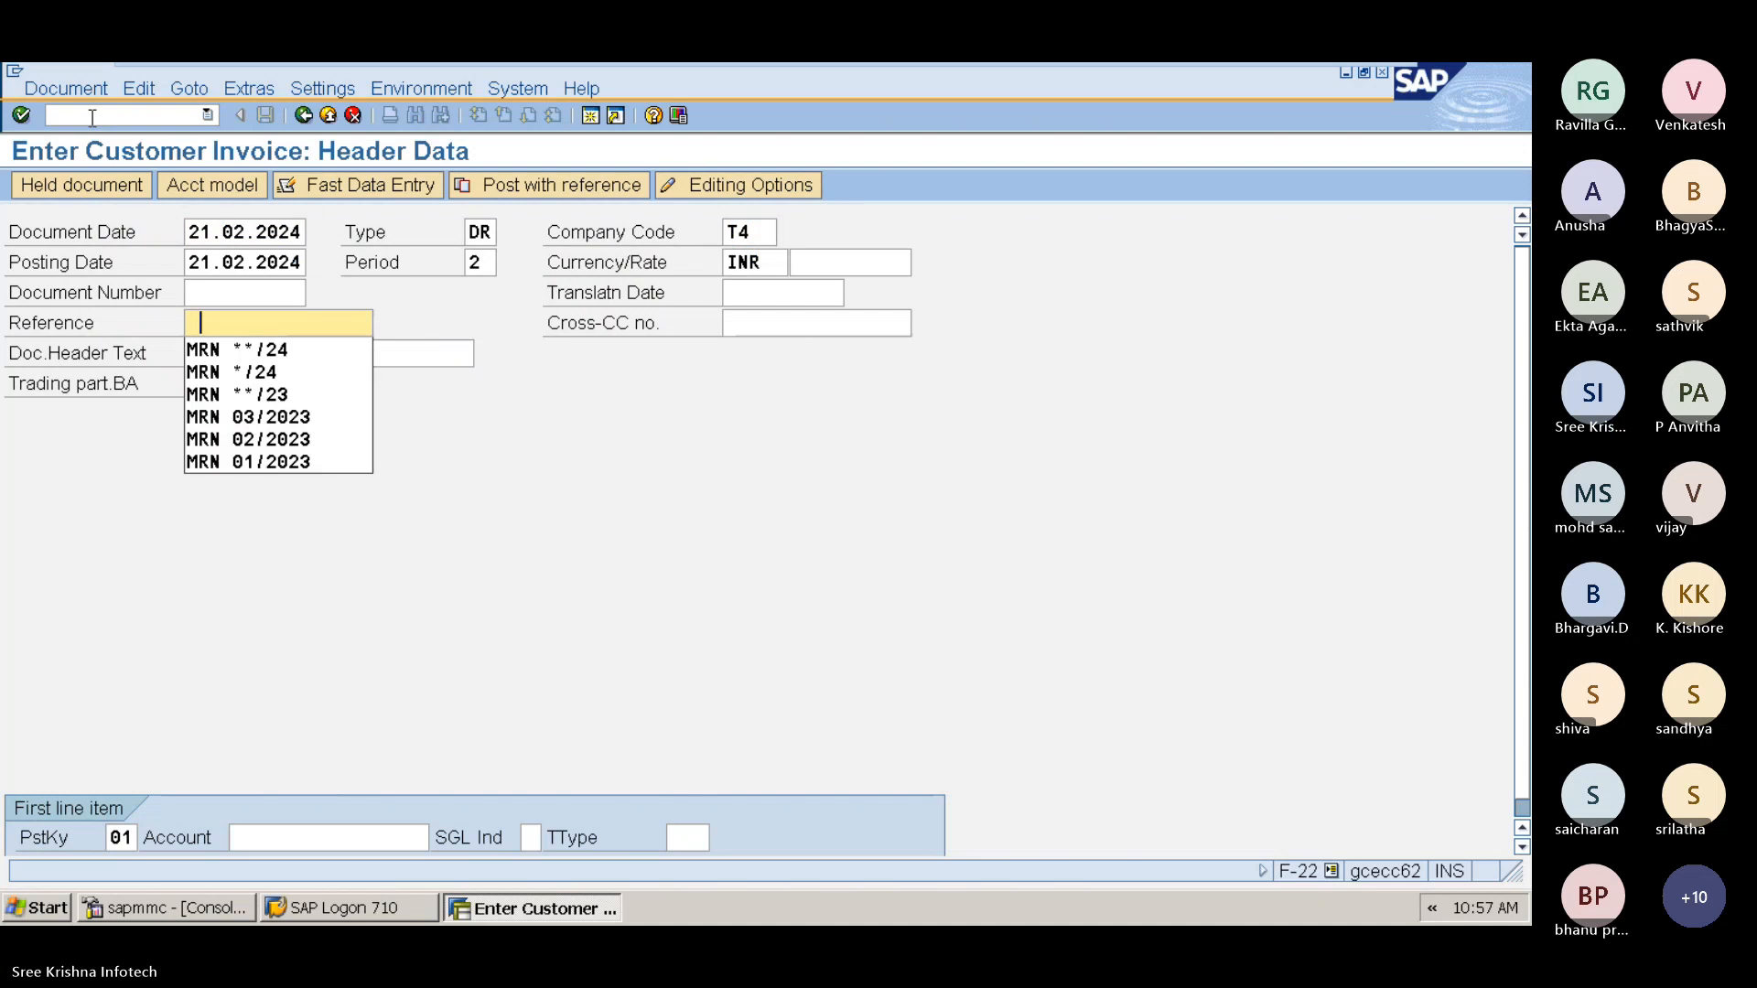
pyautogui.press('Down')
pyautogui.press('Tab')
pyautogui.press('Tab')
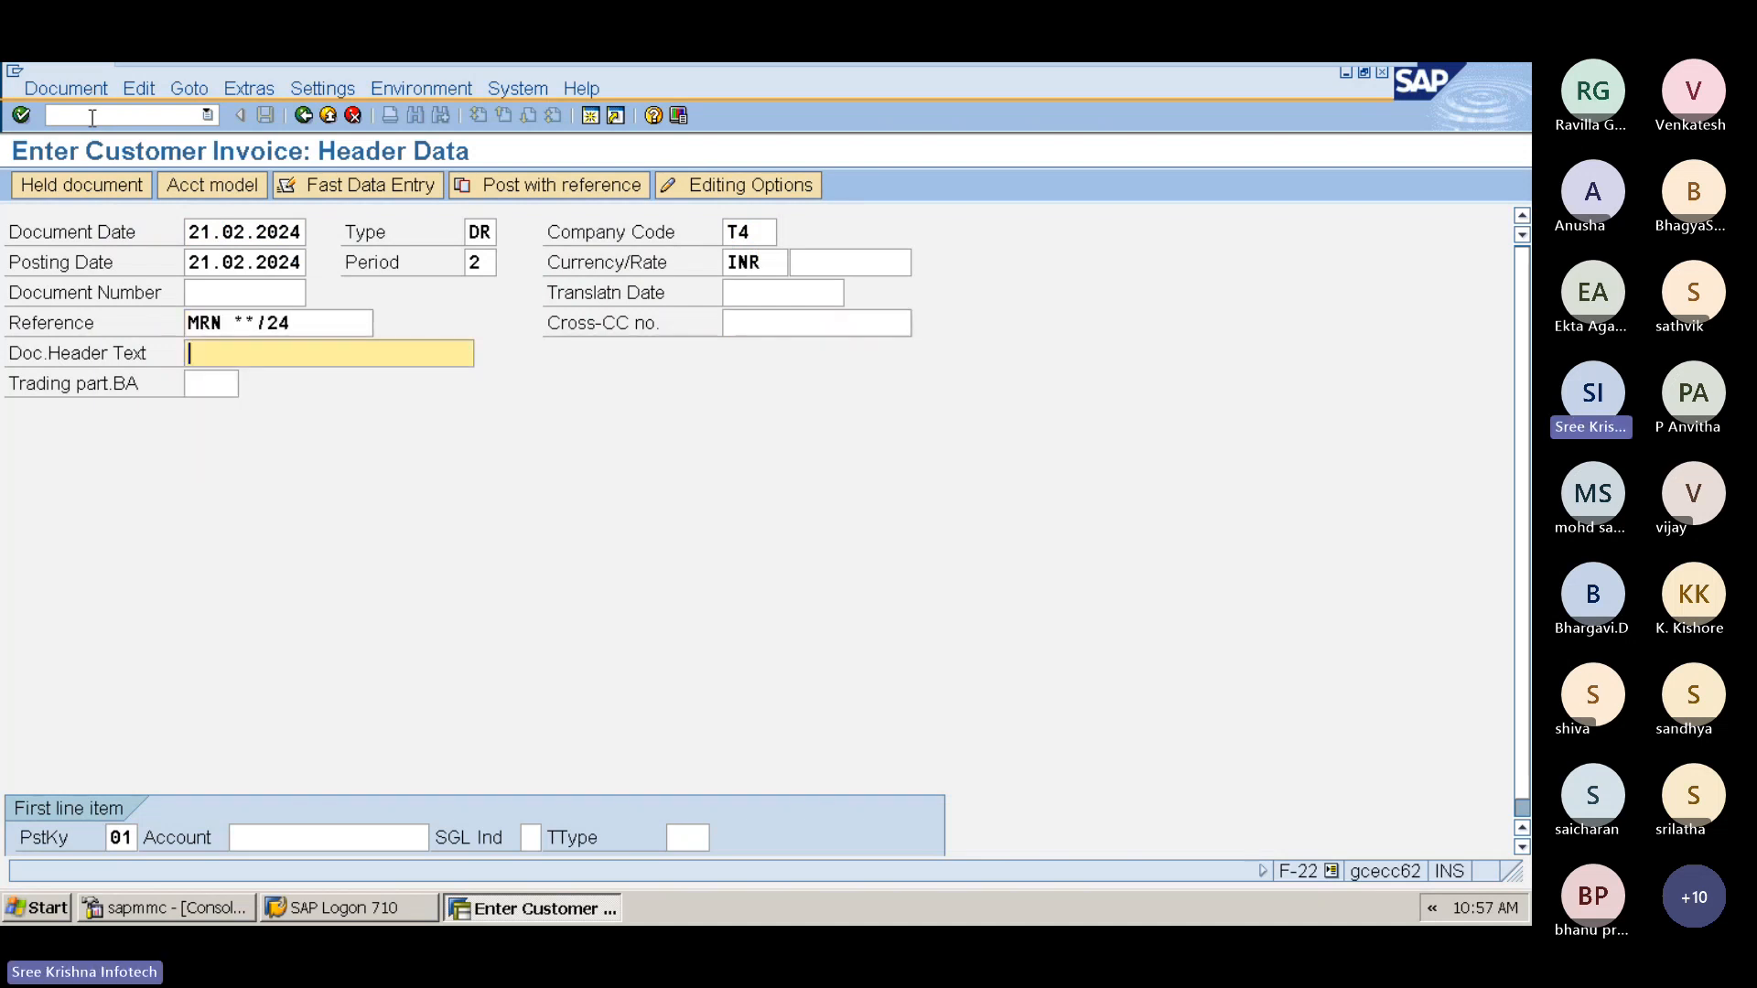
# Step: Enter the document header text "Sales With TCS Calculatio" and move to the first line item account
pyautogui.write('Sales With TCS calcia')
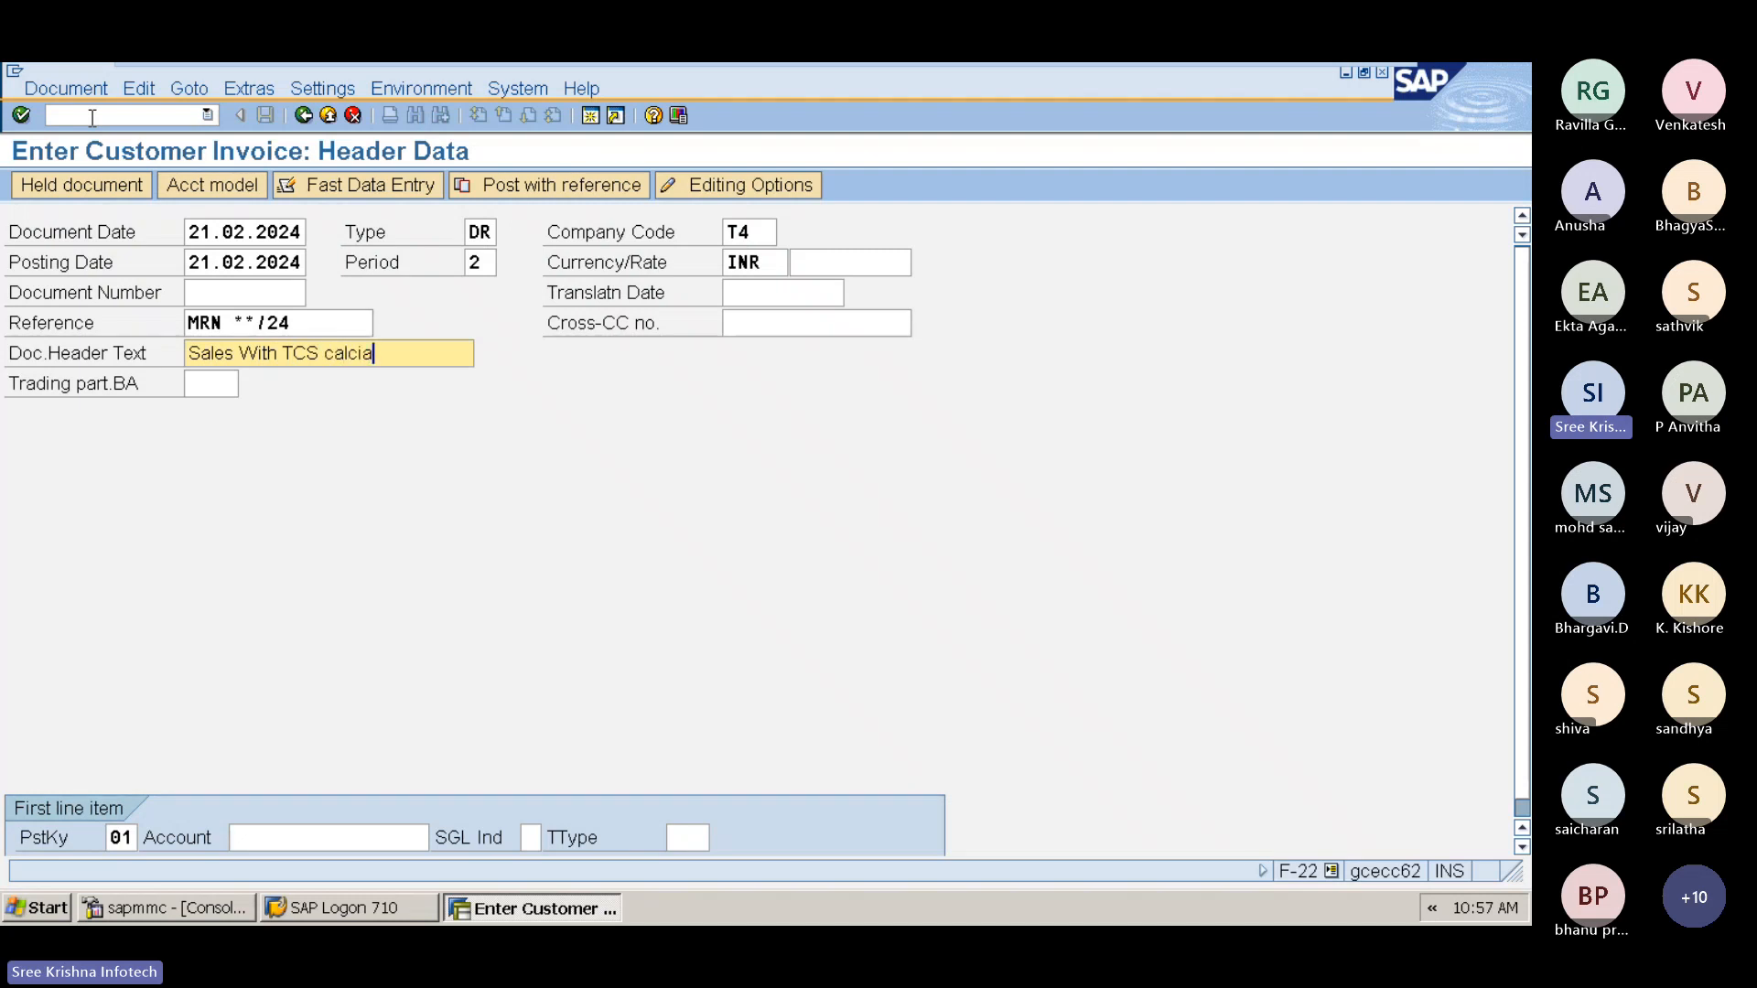
pyautogui.press('BackSpace')
pyautogui.press('BackSpace')
pyautogui.press('BackSpace')
pyautogui.press('BackSpace')
pyautogui.press('BackSpace')
pyautogui.press('BackSpace')
pyautogui.write('Calcual')
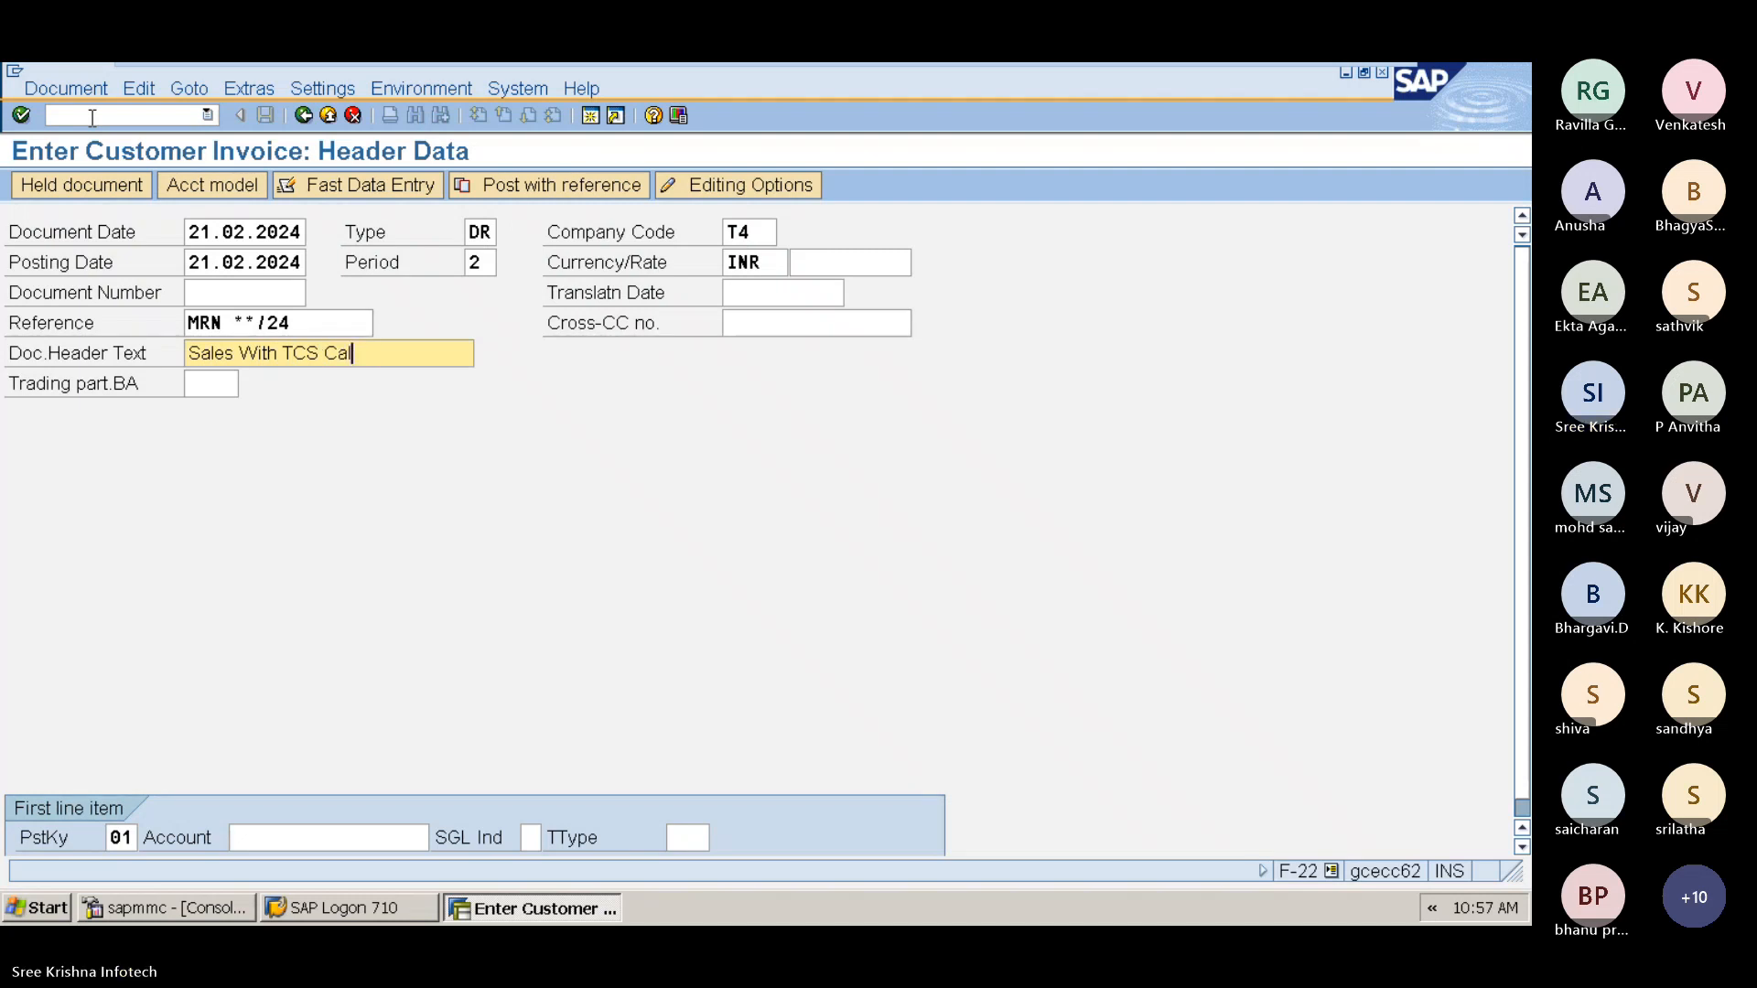
pyautogui.press('BackSpace')
pyautogui.press('BackSpace')
pyautogui.press('BackSpace')
pyautogui.press('BackSpace')
pyautogui.write('culatio')
pyautogui.press('Tab')
pyautogui.press('Tab')
pyautogui.press('Tab')
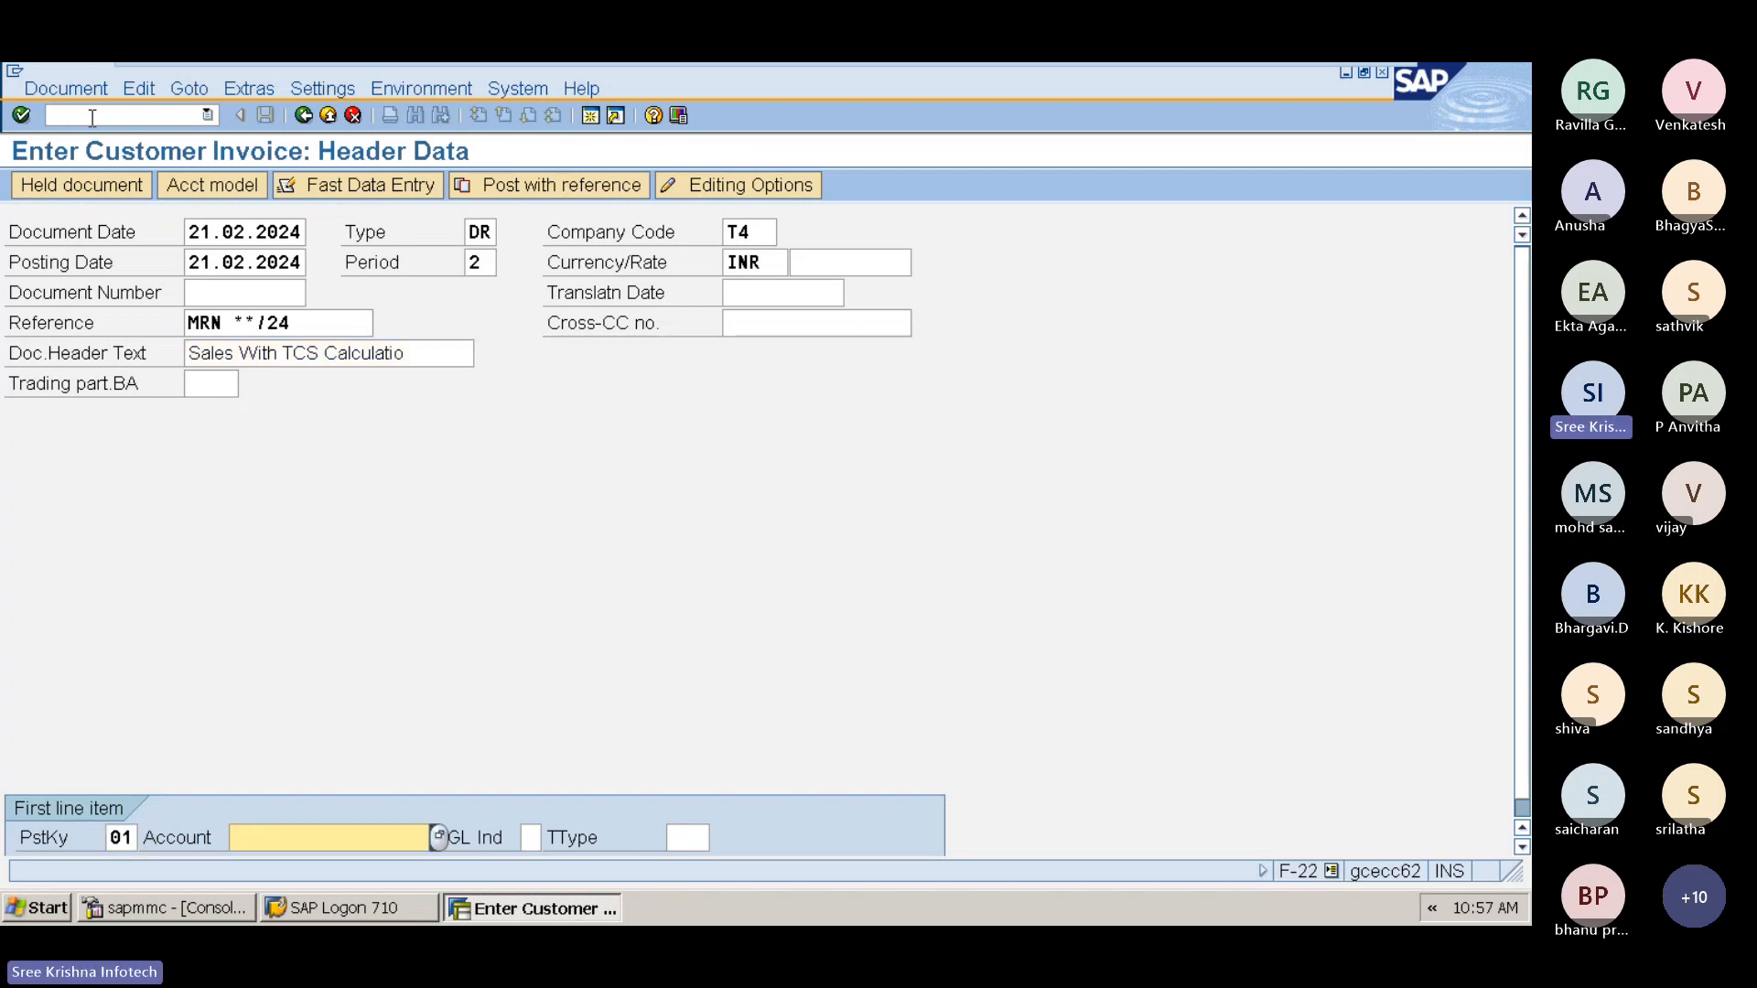
pyautogui.press('F4')
pyautogui.press('Return')
pyautogui.press('Down')
pyautogui.press('Down')
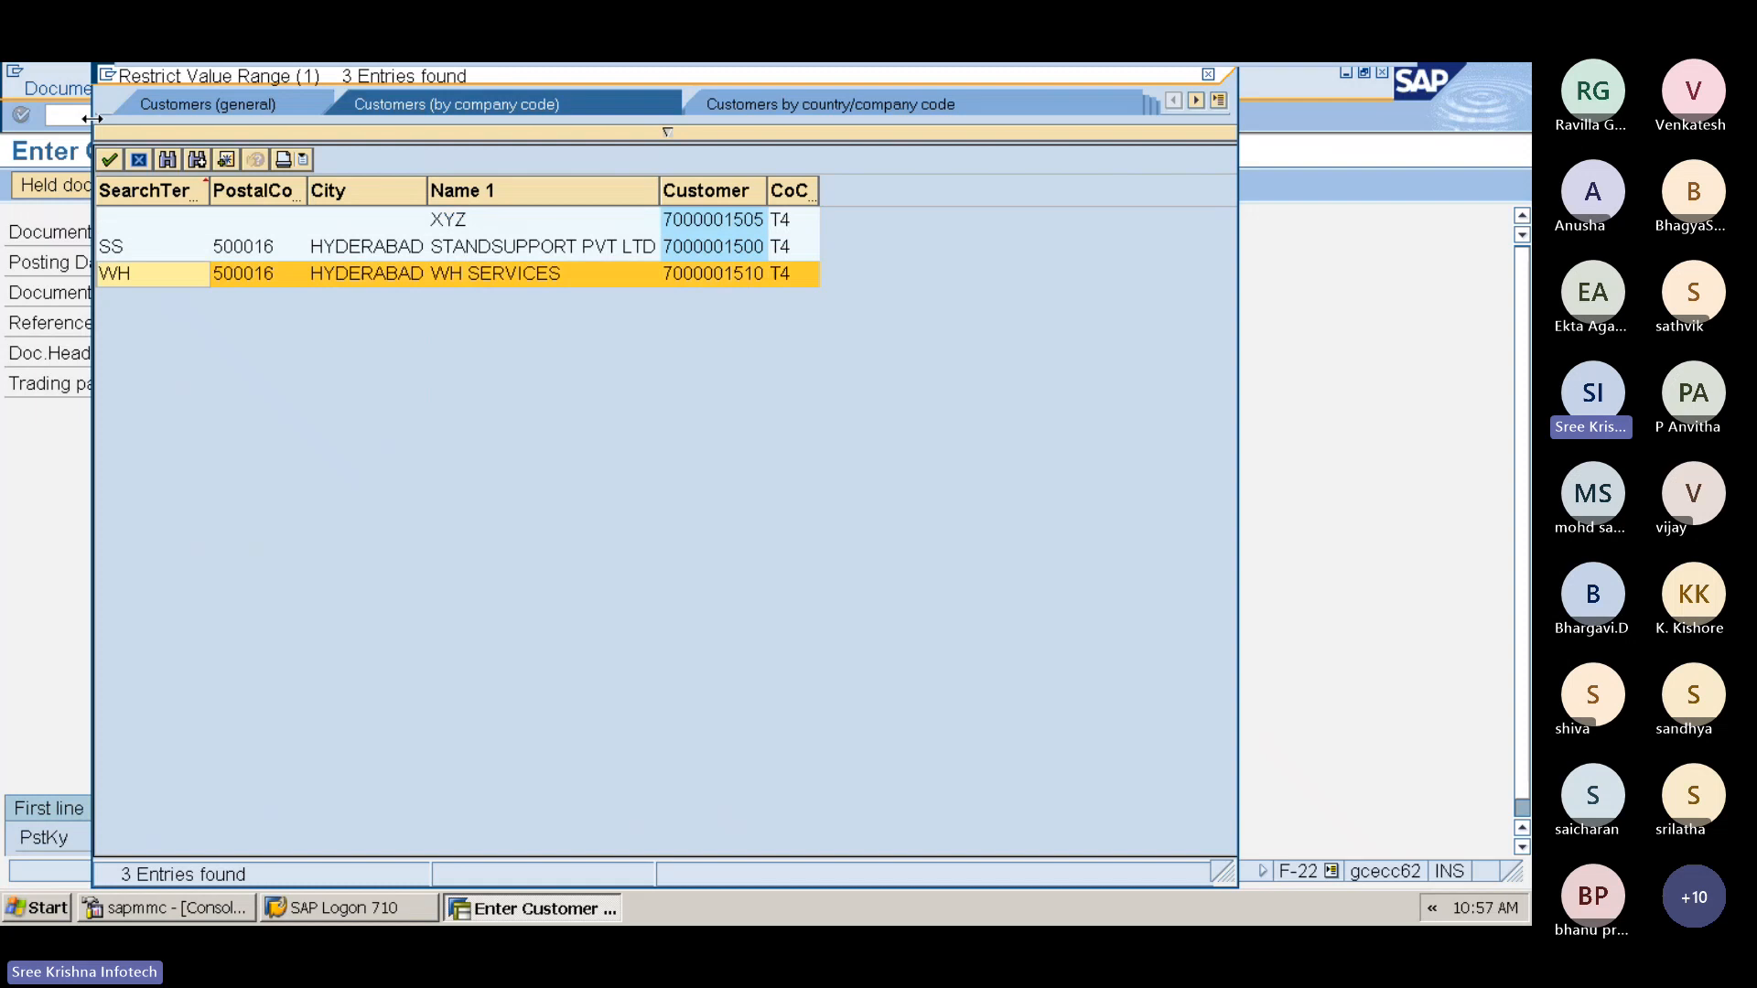
pyautogui.press('Return')
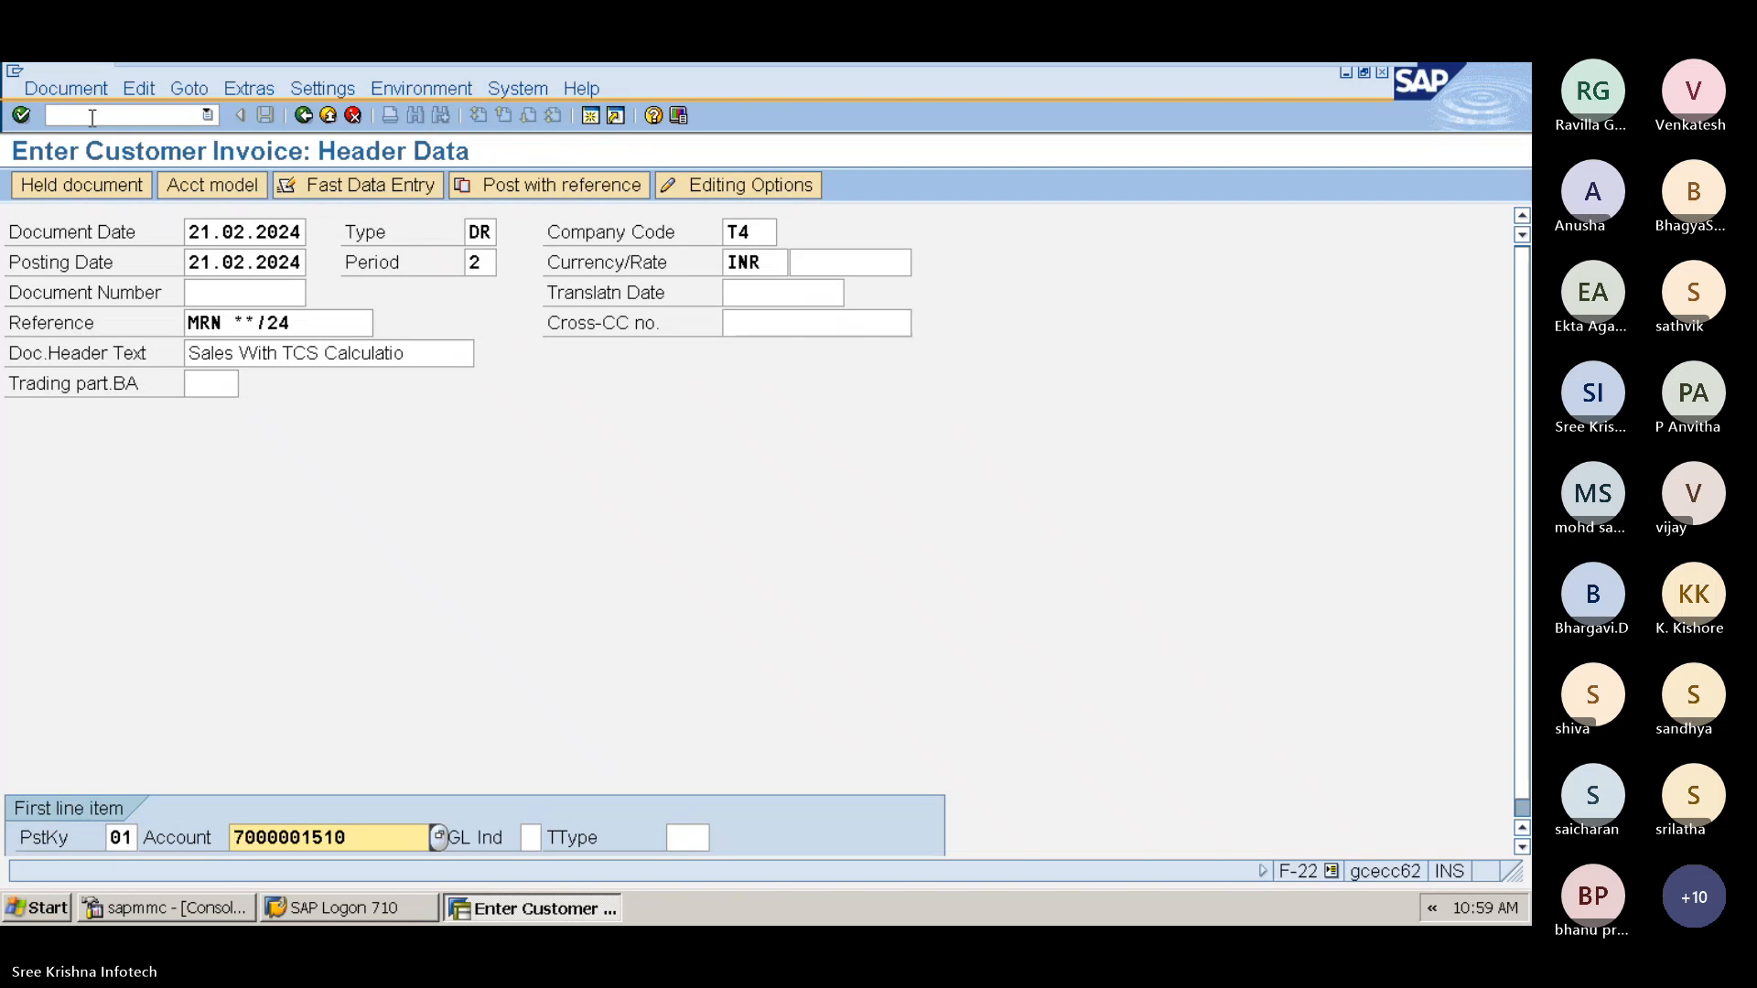
pyautogui.press('Return')
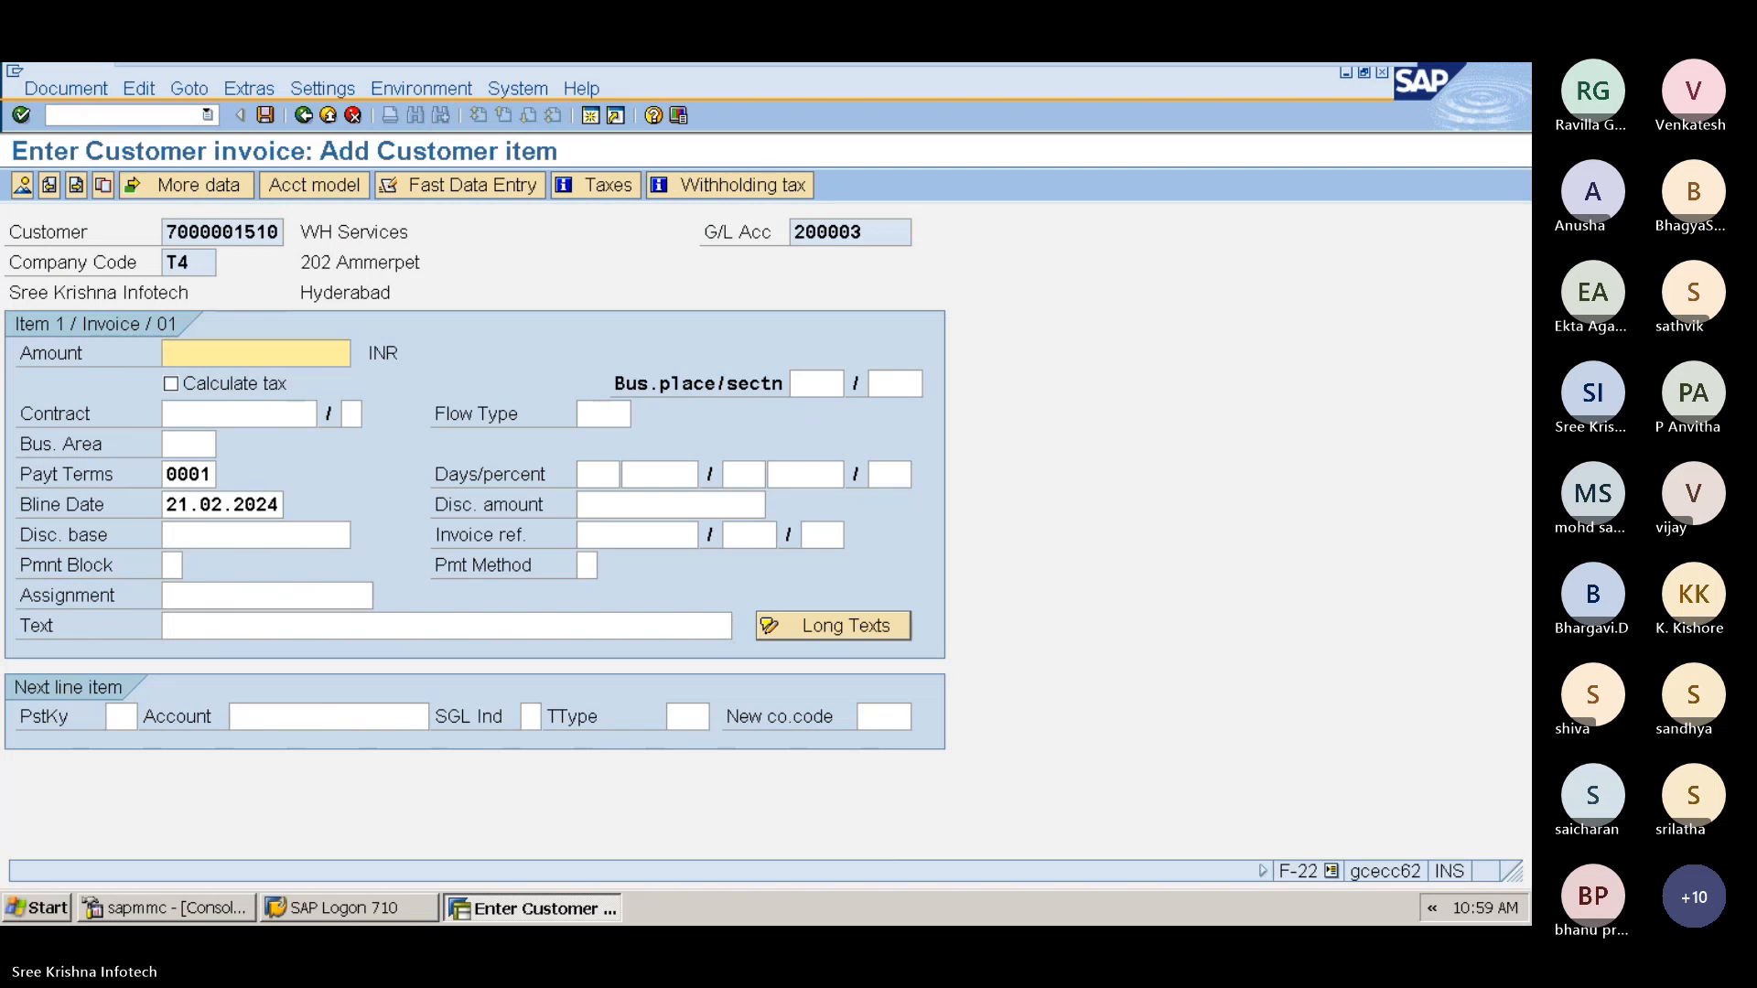
# Step: Enter the customer item amount 100000 and pick business place and section code 4T
pyautogui.click(183, 357)
pyautogui.write('100000')
pyautogui.press('Tab')
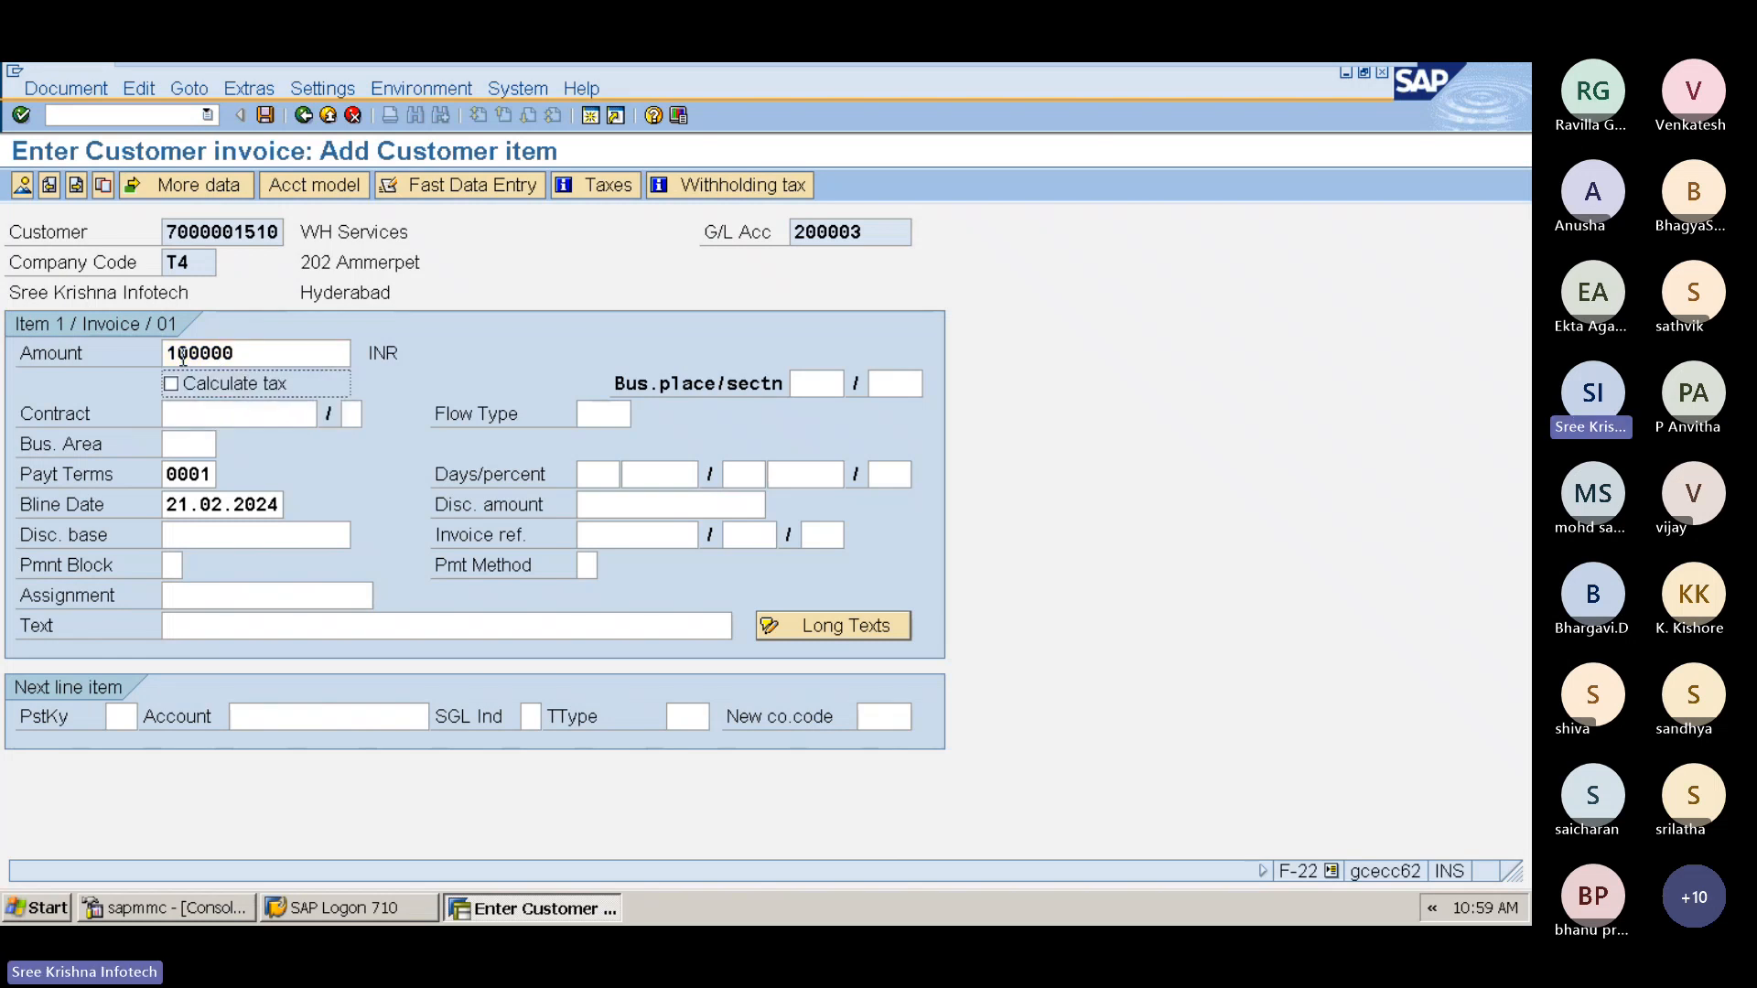
pyautogui.press('Tab')
pyautogui.press('F4')
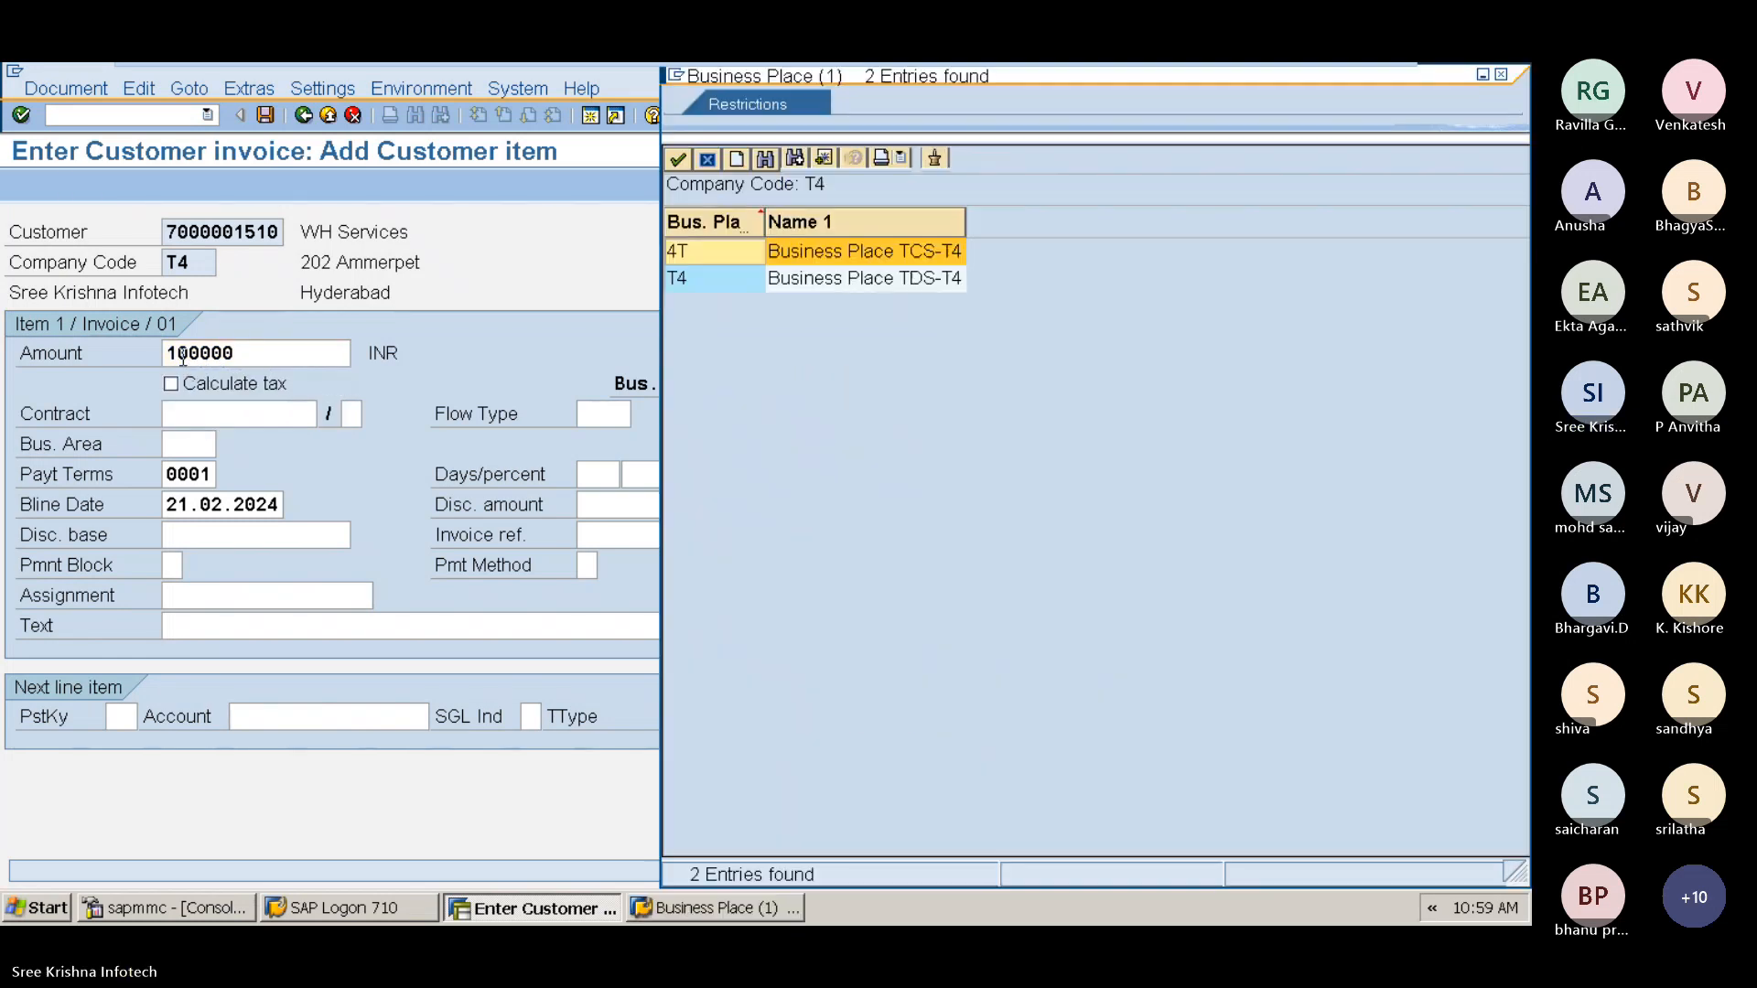
pyautogui.press('Return')
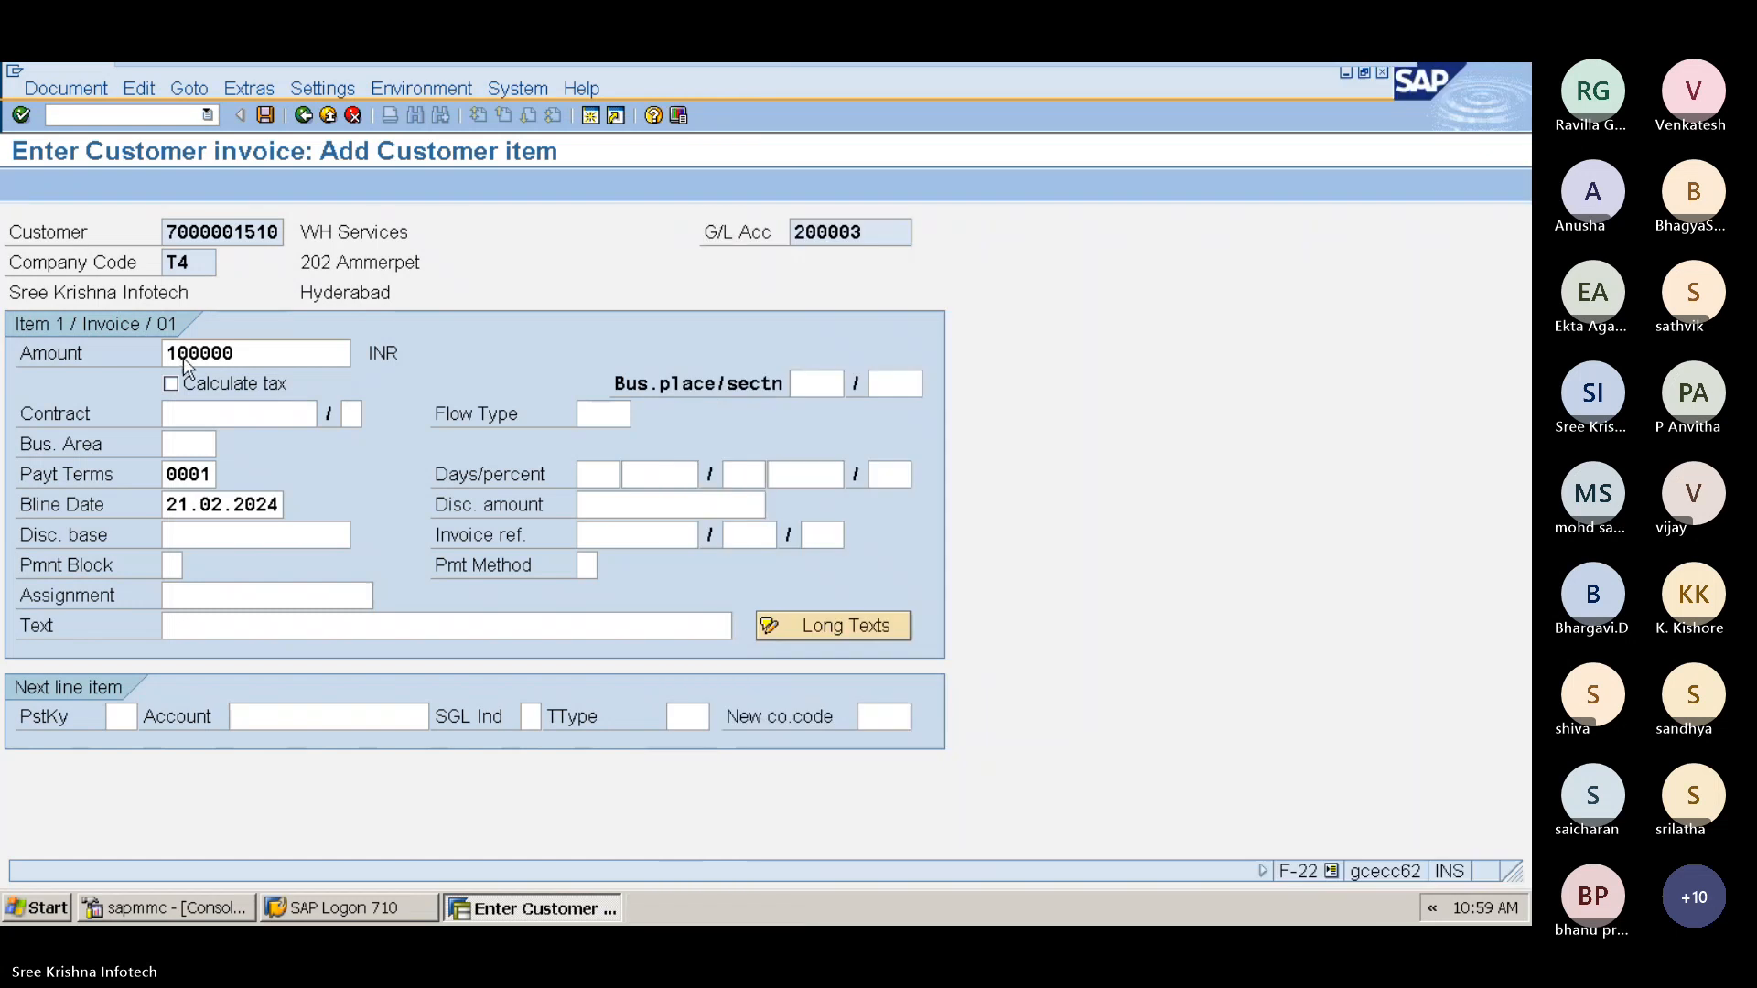
pyautogui.press('Tab')
pyautogui.press('F4')
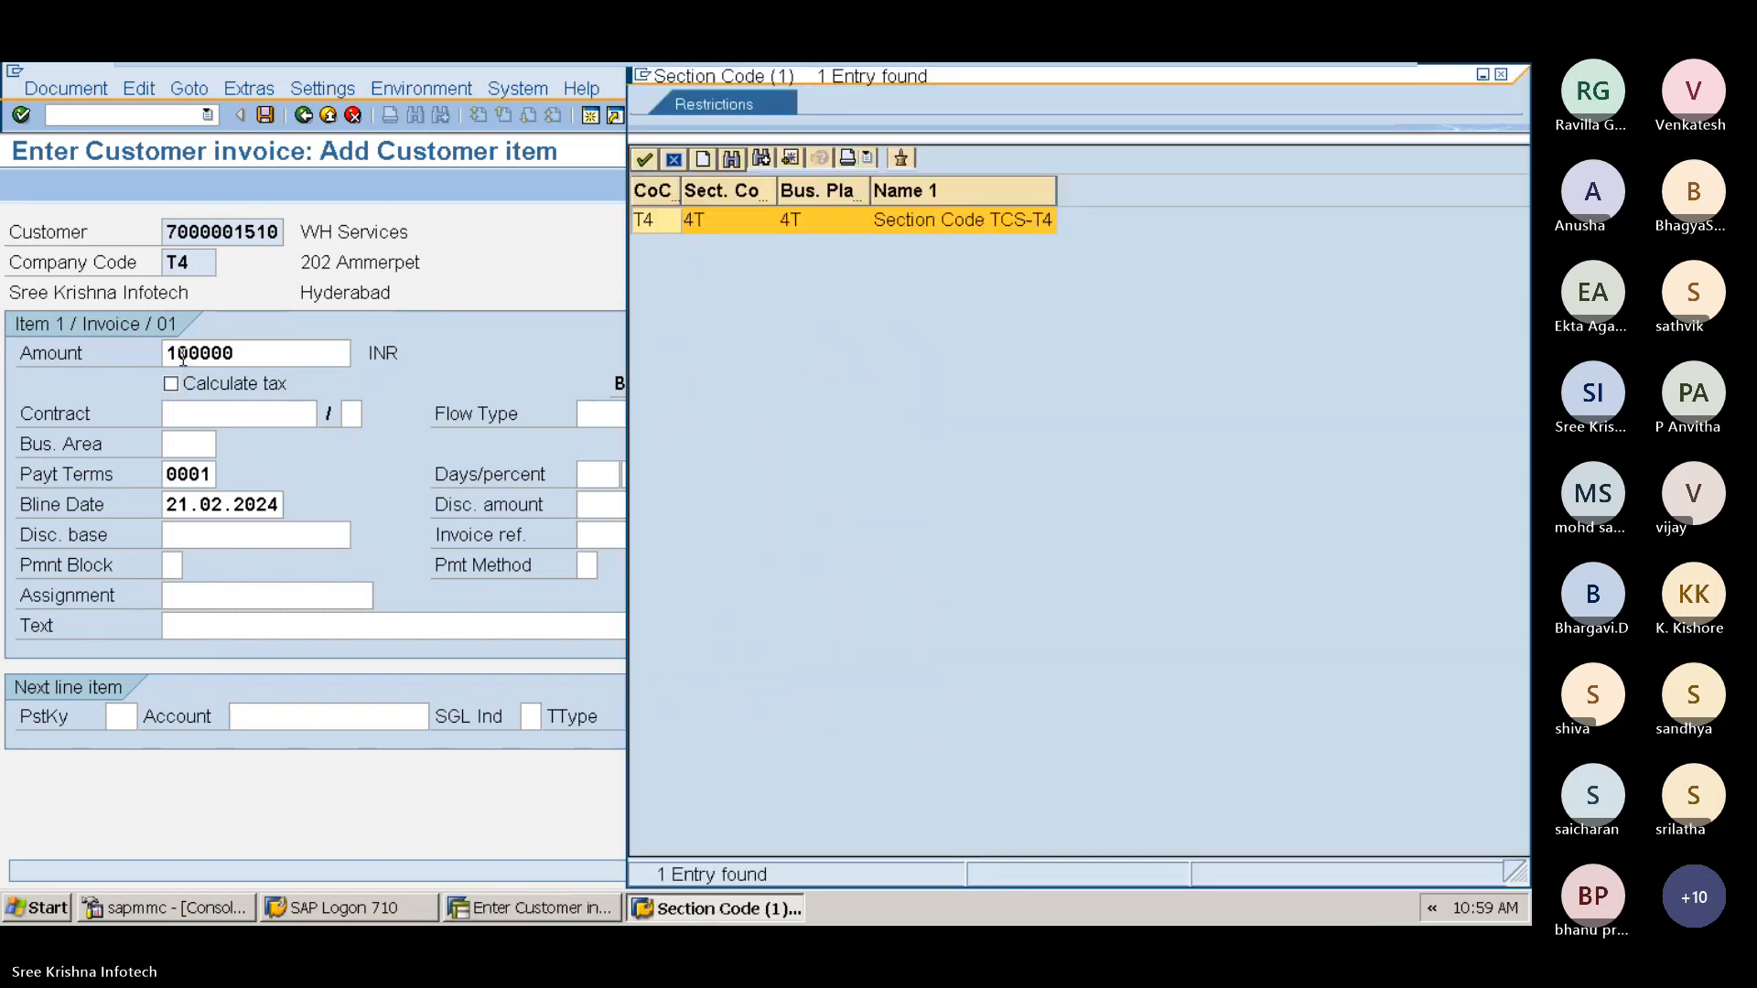
pyautogui.press('Return')
pyautogui.press('Tab')
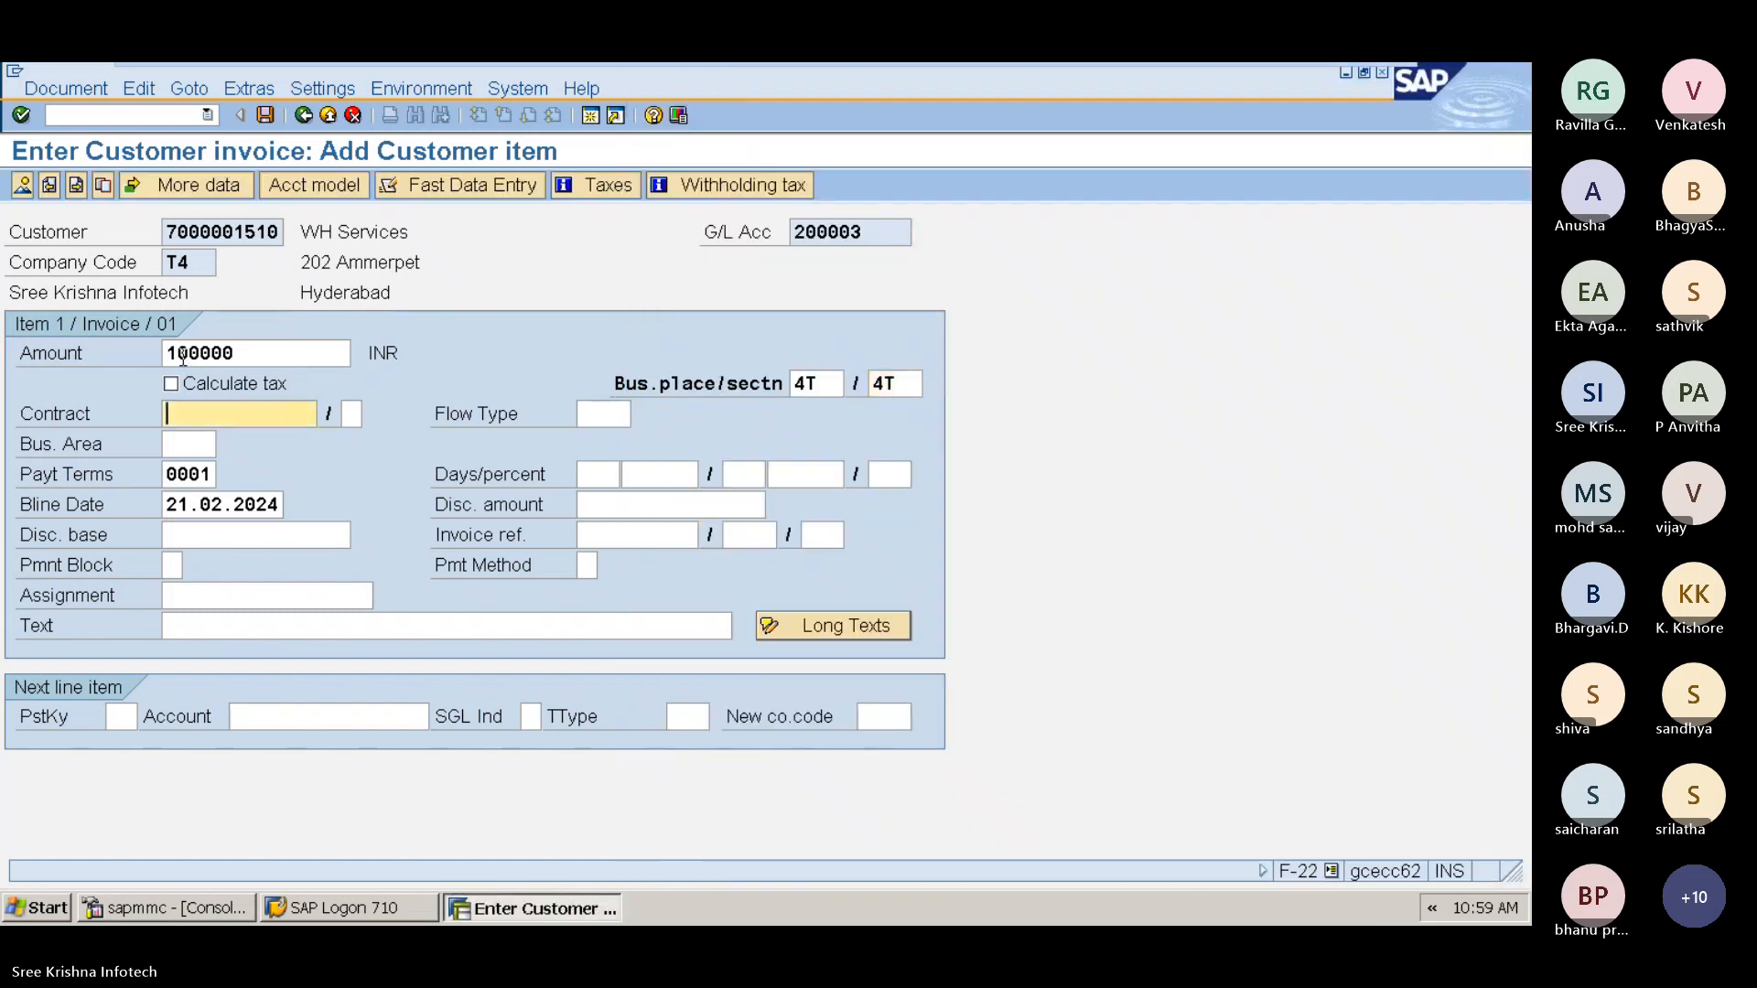
# Step: Set the customer item's business area to T4H
pyautogui.press('Tab')
pyautogui.press('Tab')
pyautogui.press('Tab')
pyautogui.write('T4')
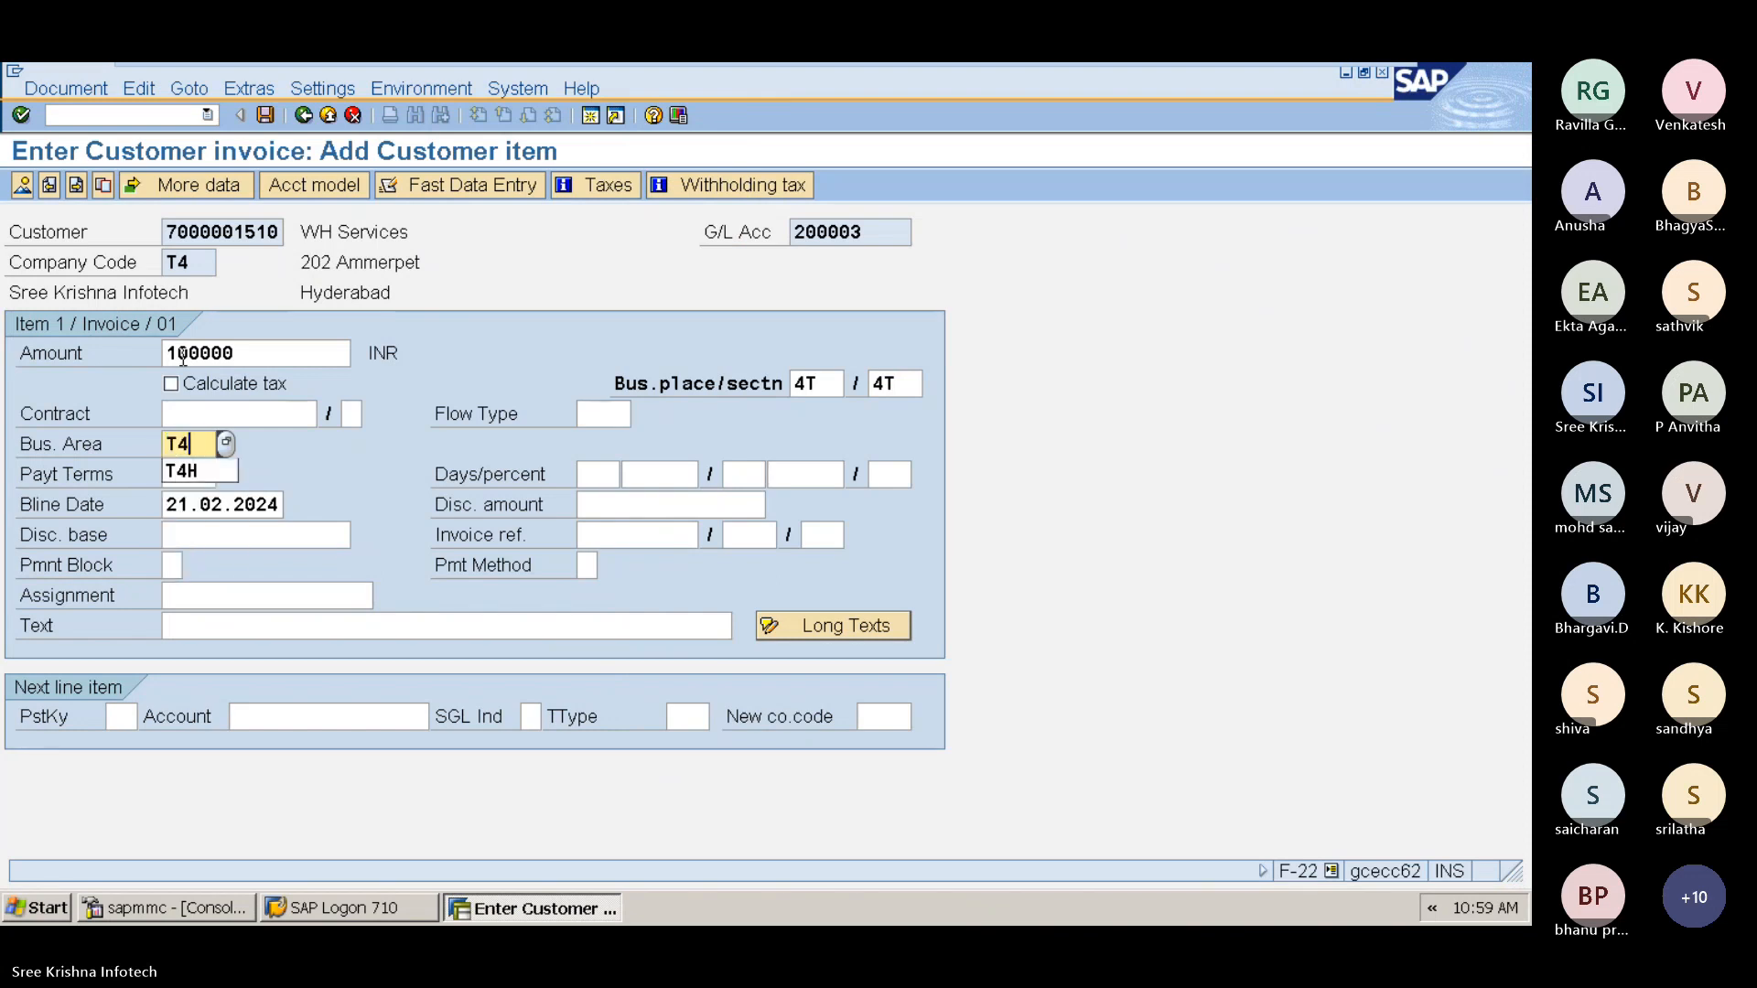
pyautogui.write('H')
pyautogui.press('Tab')
pyautogui.press('Tab')
pyautogui.press('Tab')
pyautogui.press('Tab')
pyautogui.press('Tab')
pyautogui.press('Tab')
pyautogui.press('Tab')
pyautogui.press('Tab')
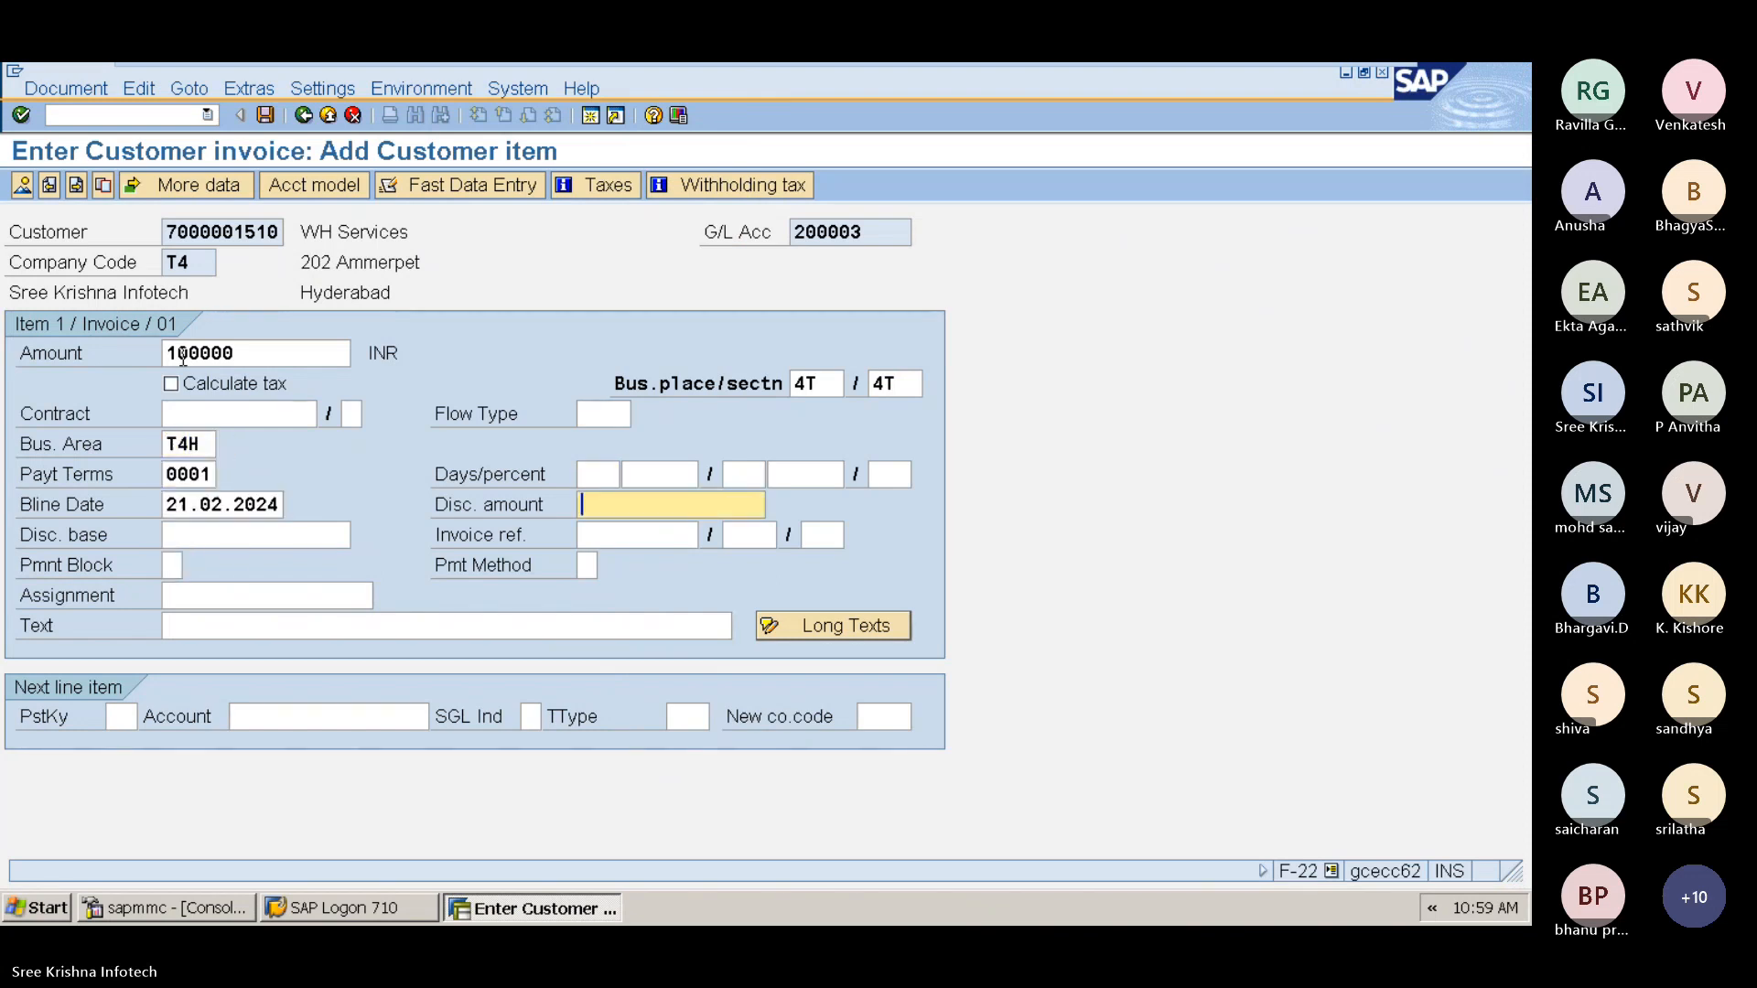
# Step: Enter the item text "Sales Invoice Posting With TCS"
pyautogui.press('Tab')
pyautogui.press('Tab')
pyautogui.press('Tab')
pyautogui.press('Tab')
pyautogui.press('Tab')
pyautogui.press('Tab')
pyautogui.press('Tab')
pyautogui.press('Tab')
pyautogui.write('Sal')
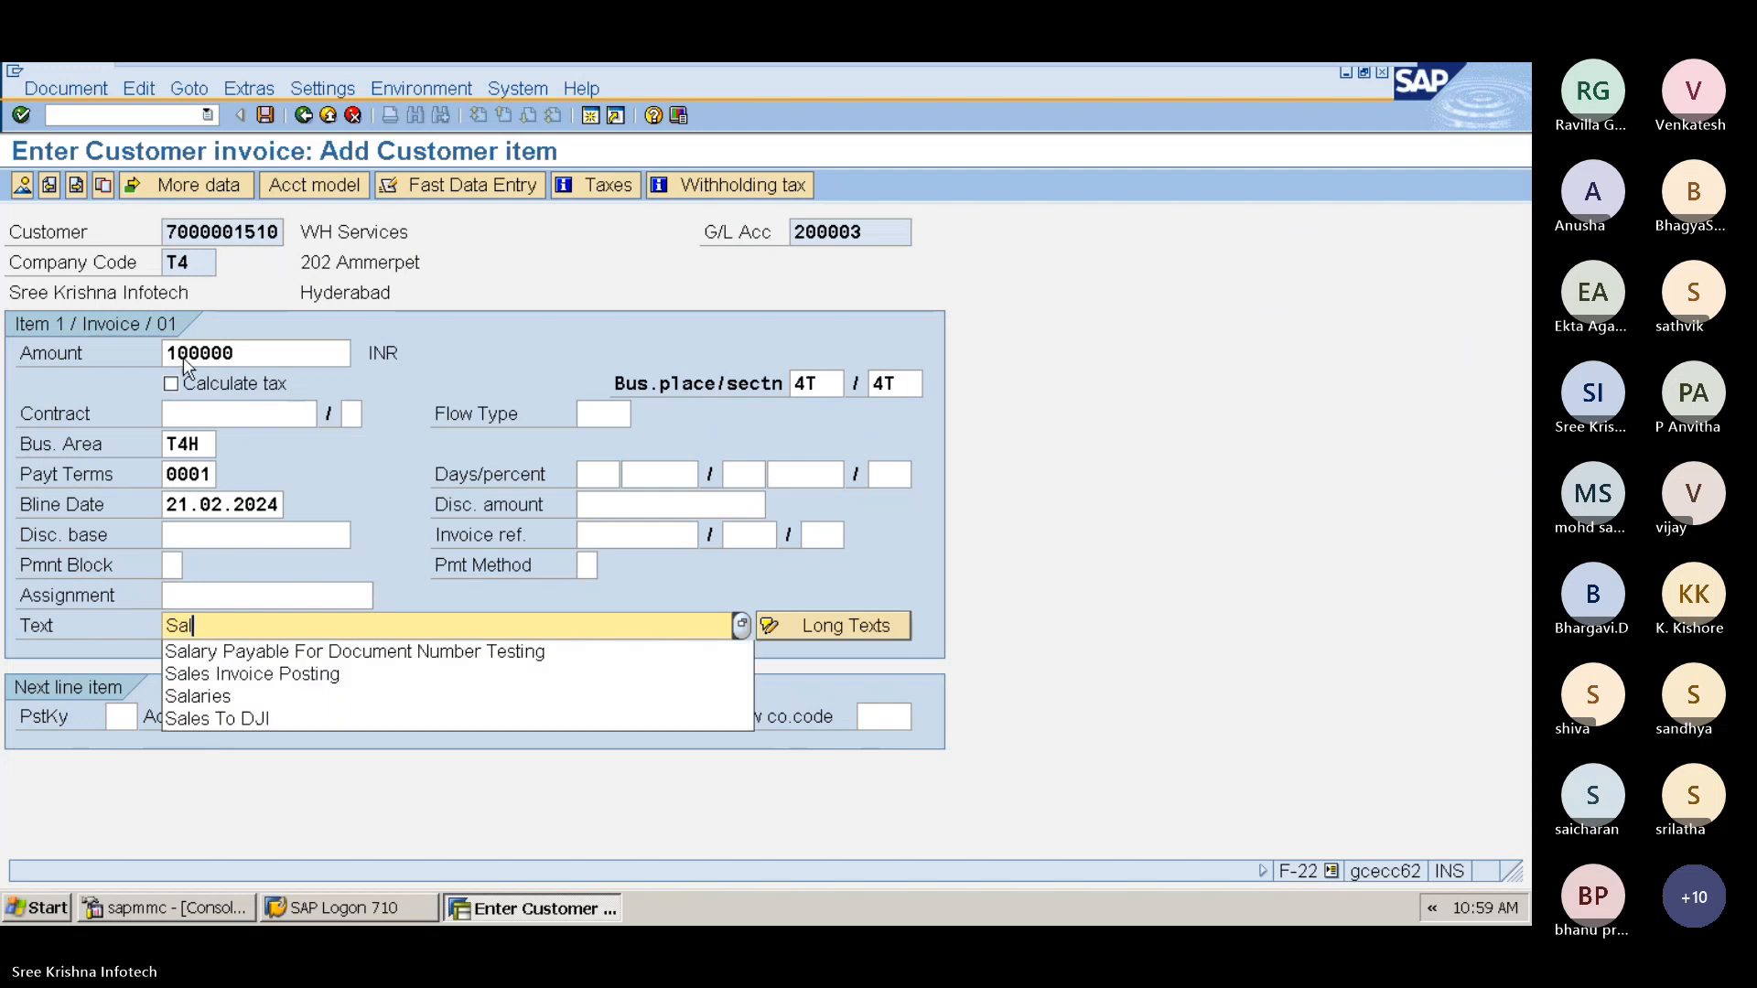
pyautogui.write('es Invoice Pos')
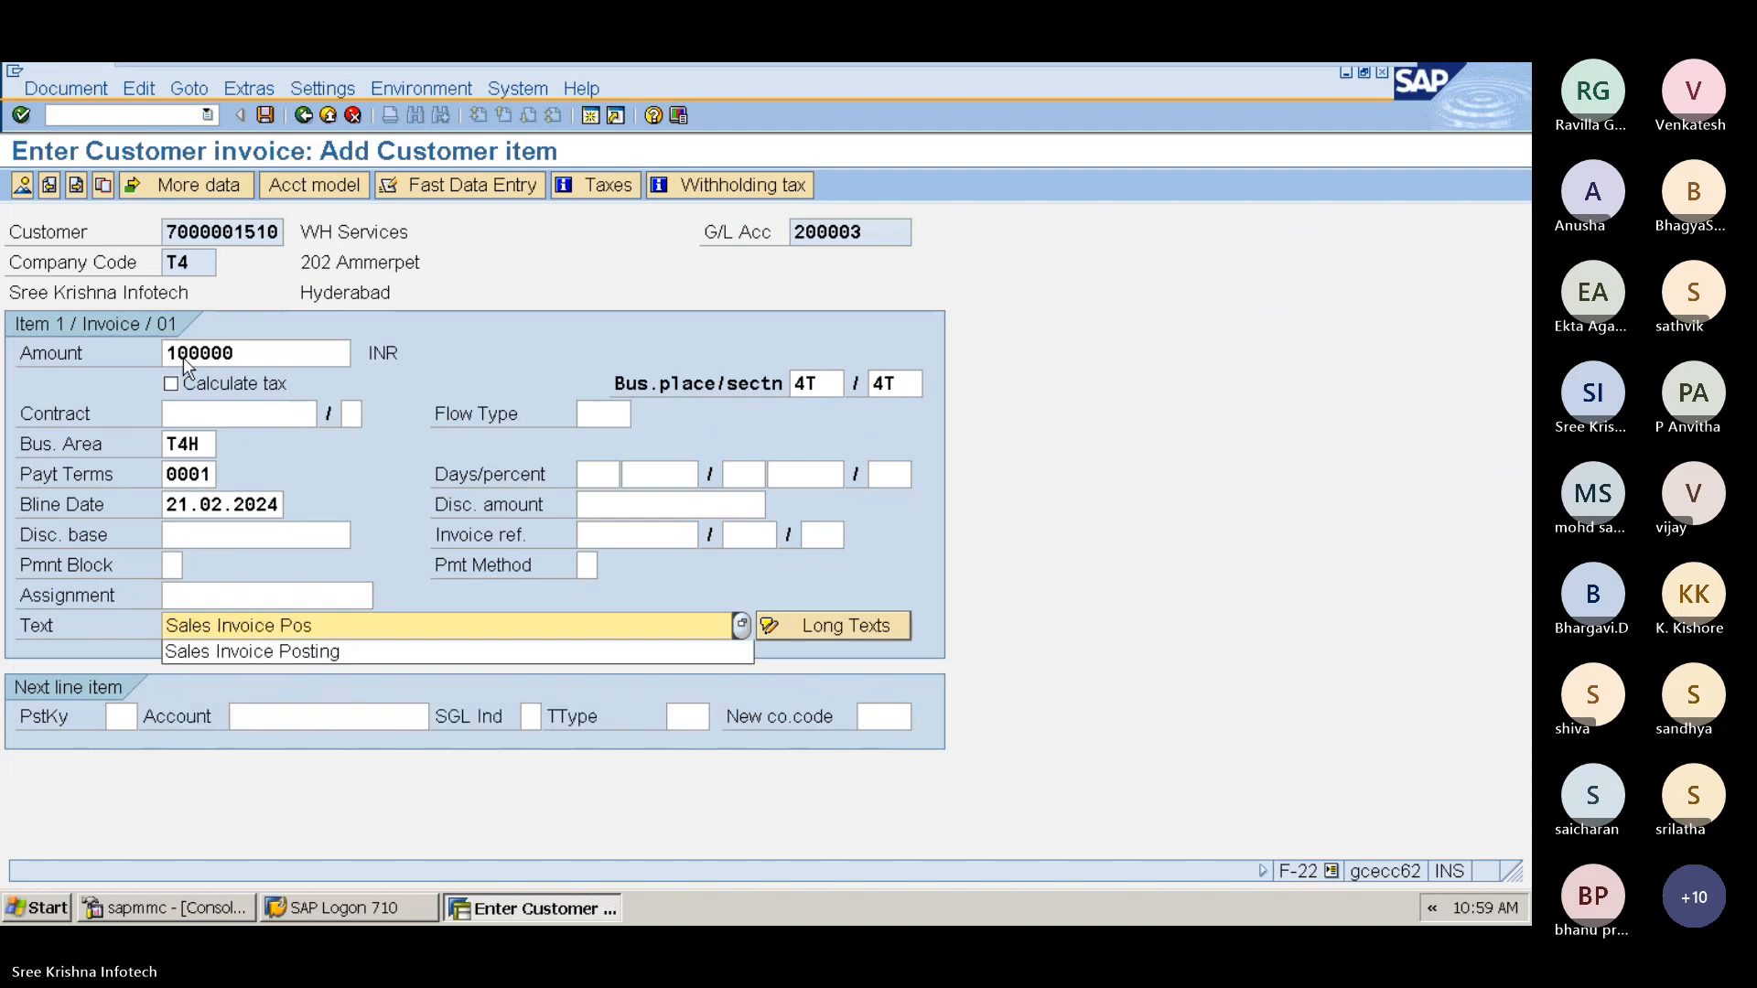
pyautogui.write('ting')
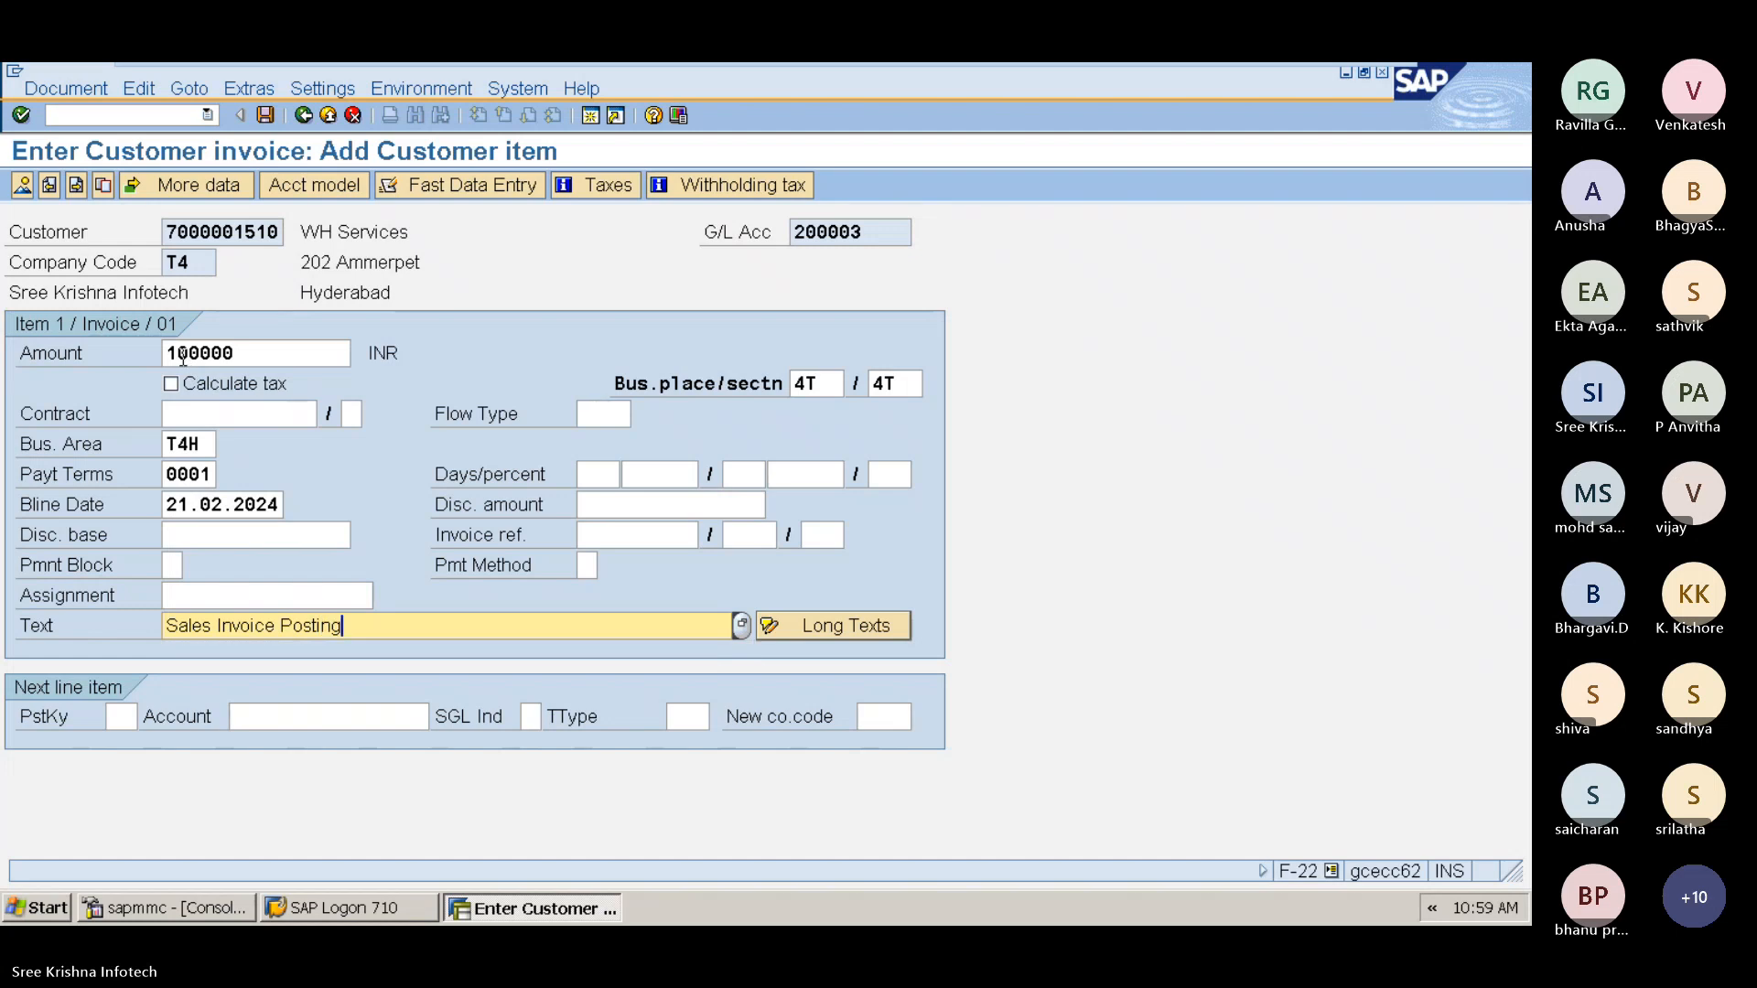
pyautogui.write(' For')
pyautogui.press('BackSpace')
pyautogui.press('BackSpace')
pyautogui.press('BackSpace')
pyautogui.press('BackSpace')
pyautogui.write('With TCS')
# Step: Enter posting key 50 and G/L account 300001 for the next line item and continue
pyautogui.press('Tab')
pyautogui.press('Tab')
pyautogui.write('50')
pyautogui.press('Tab')
pyautogui.write('300001')
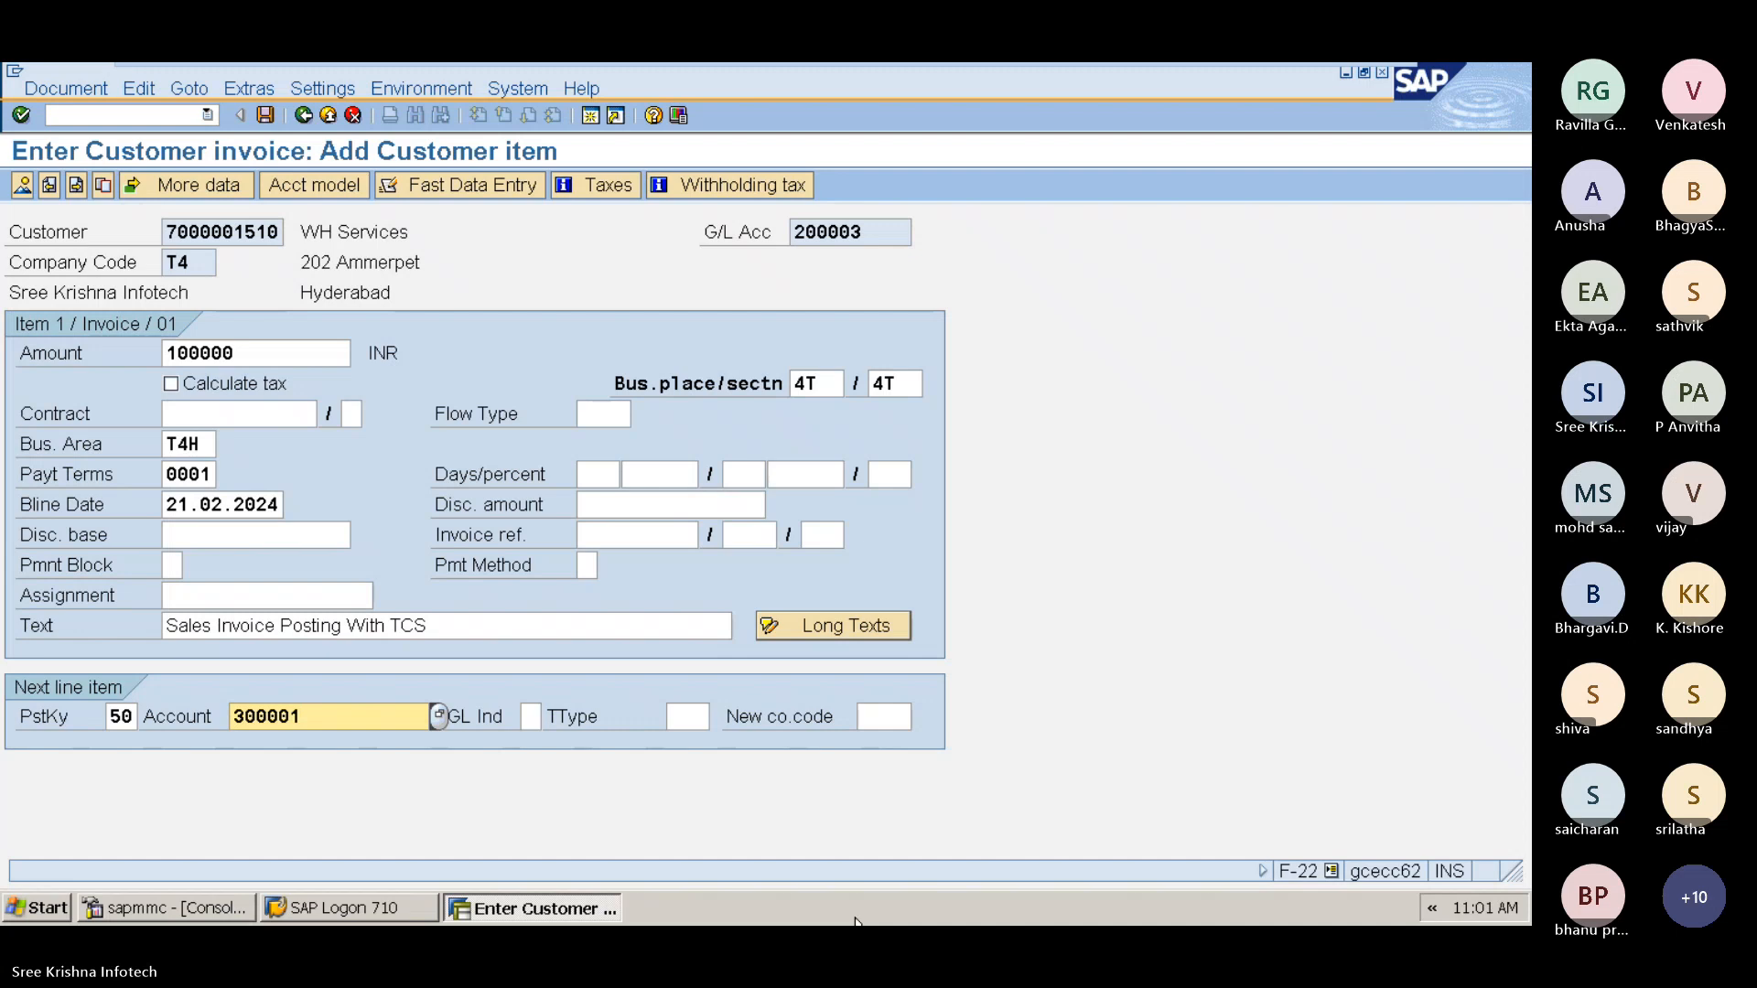
pyautogui.press('Return')
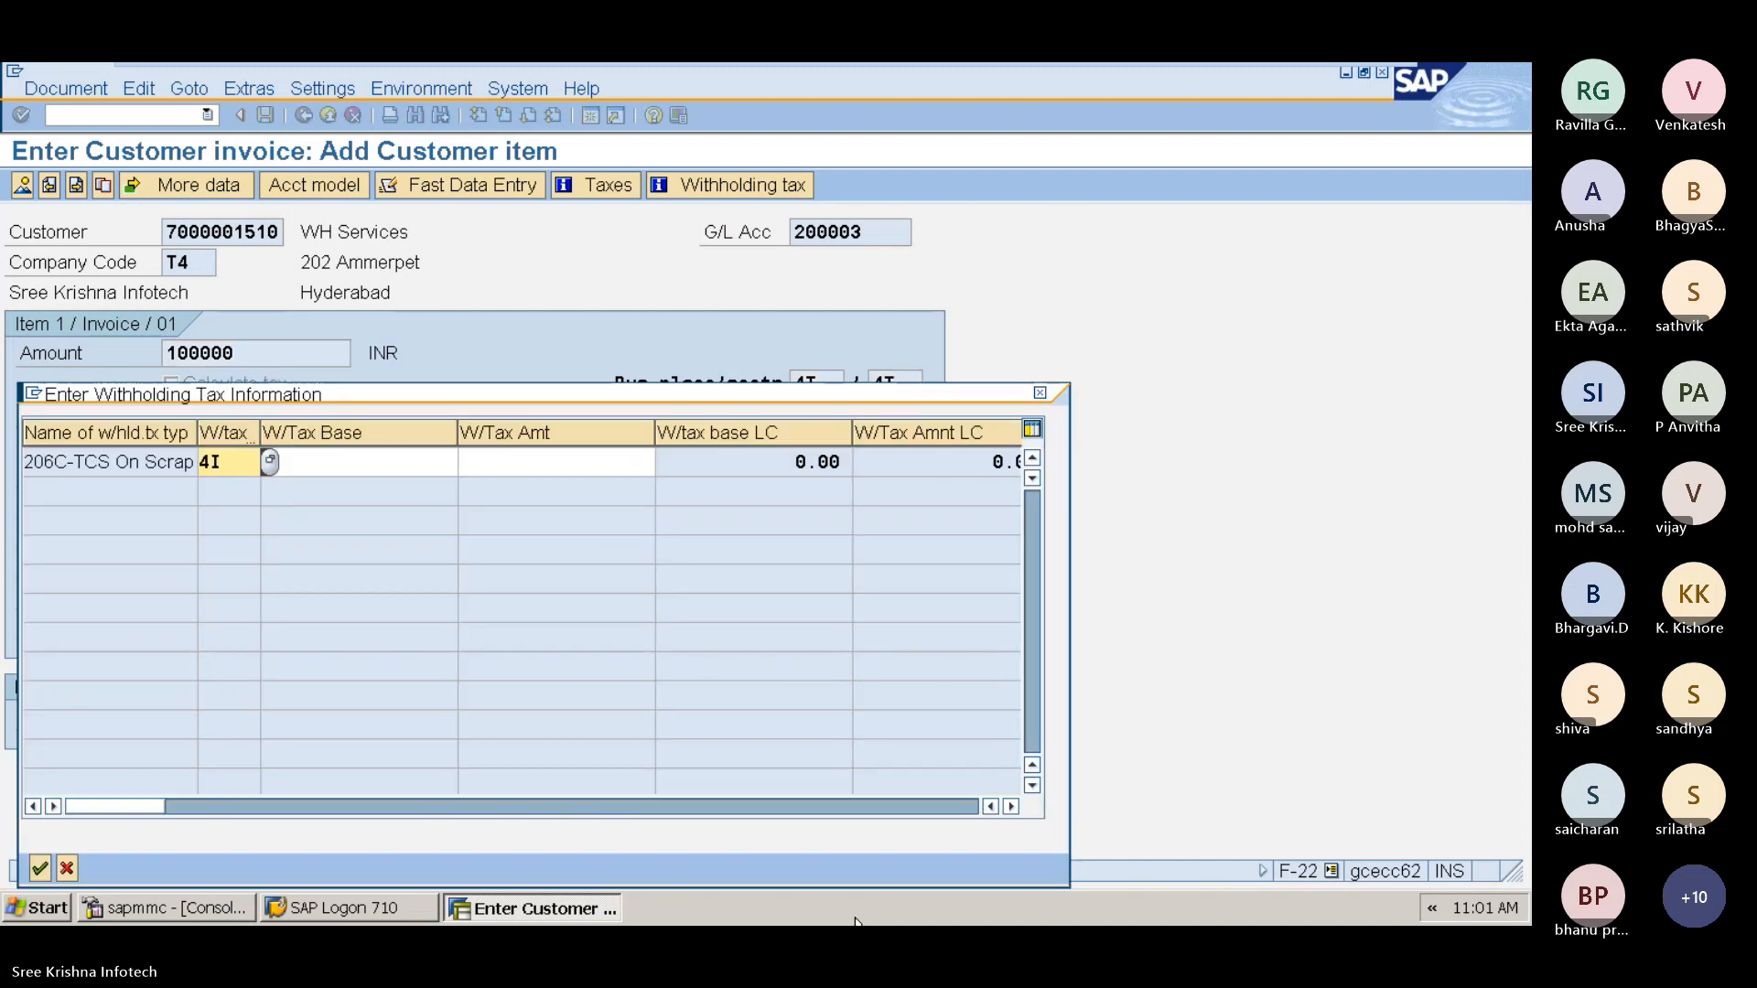
# Step: Accept withholding tax code 4I for 206C-TCS On Scrap Sales Invoice in the withholding tax dialog
pyautogui.moveTo(530, 400); pyautogui.dragTo(562, 331)
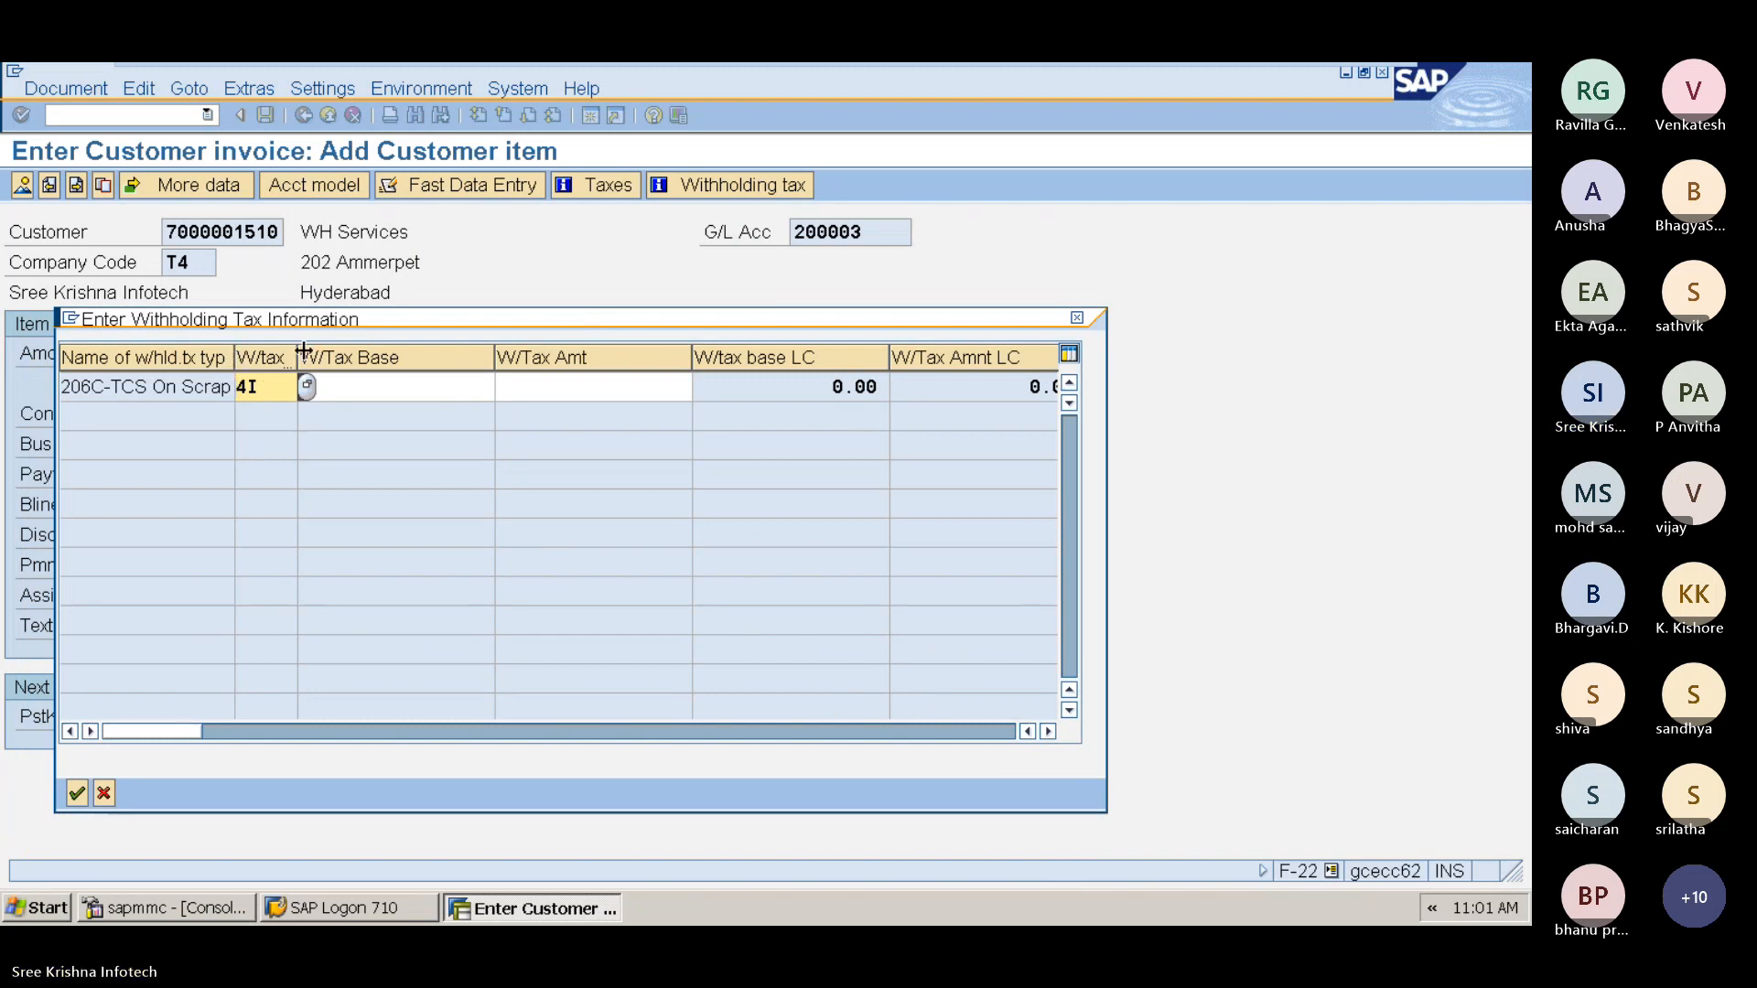
pyautogui.moveTo(303, 351); pyautogui.dragTo(336, 352)
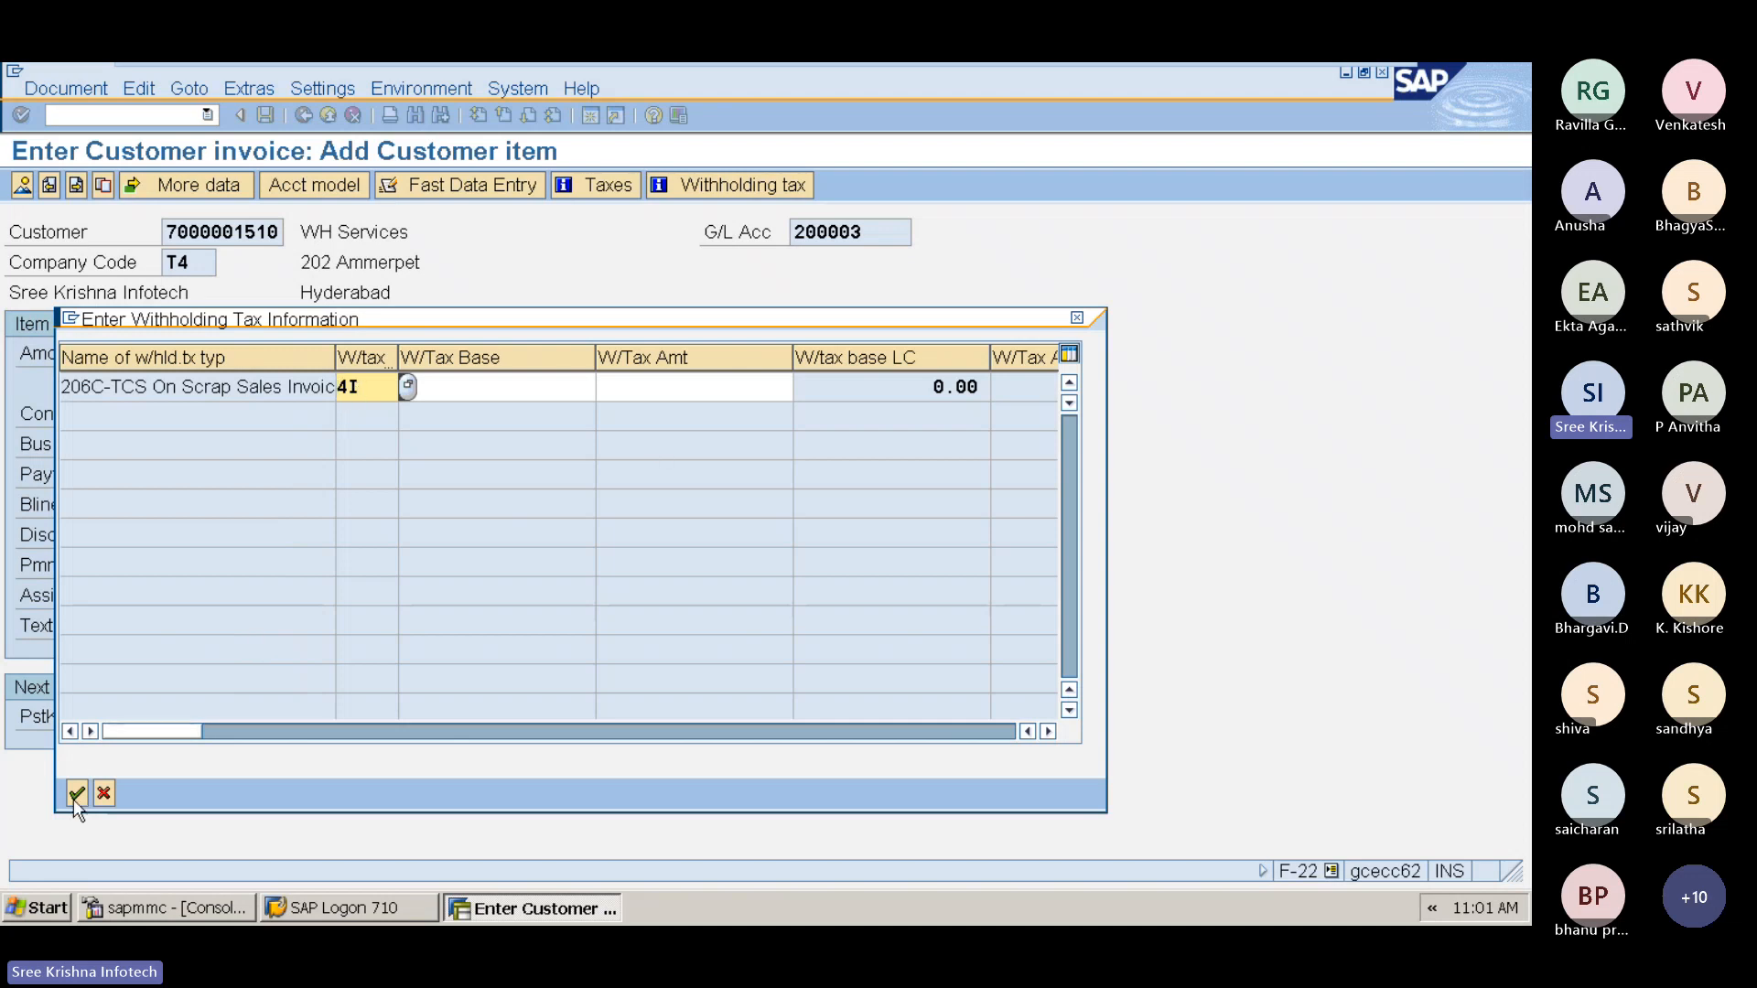
pyautogui.doubleClick(365, 386)
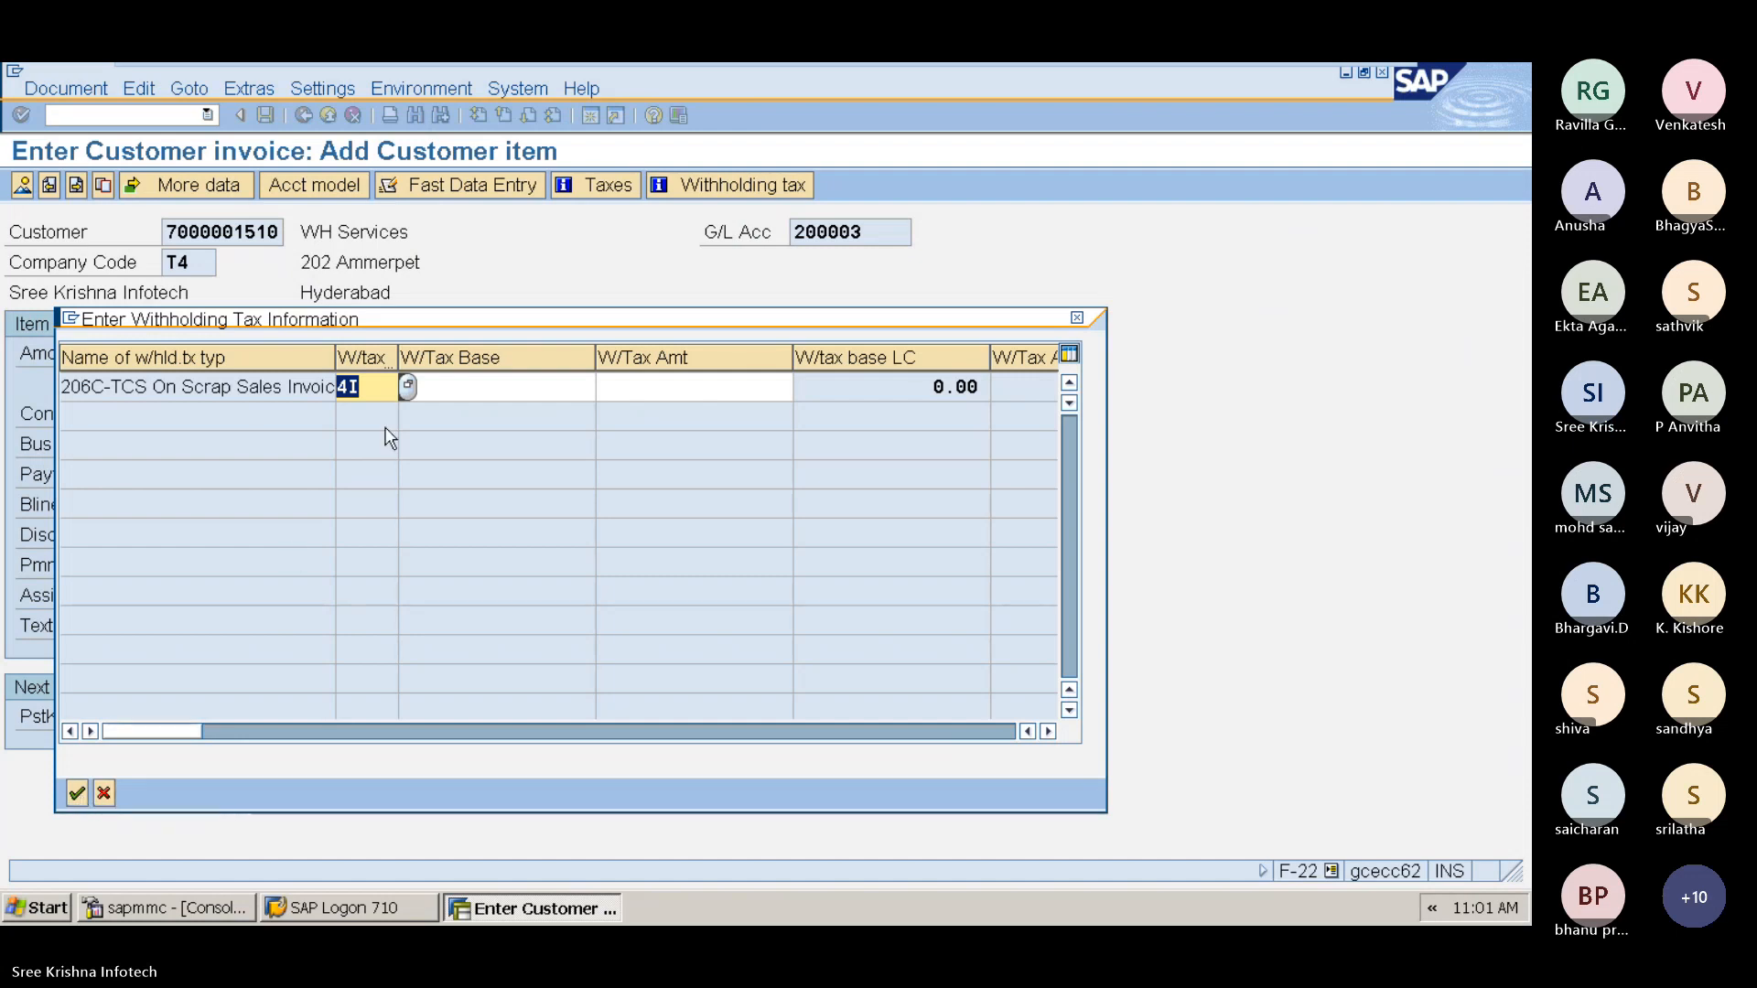
pyautogui.click(76, 794)
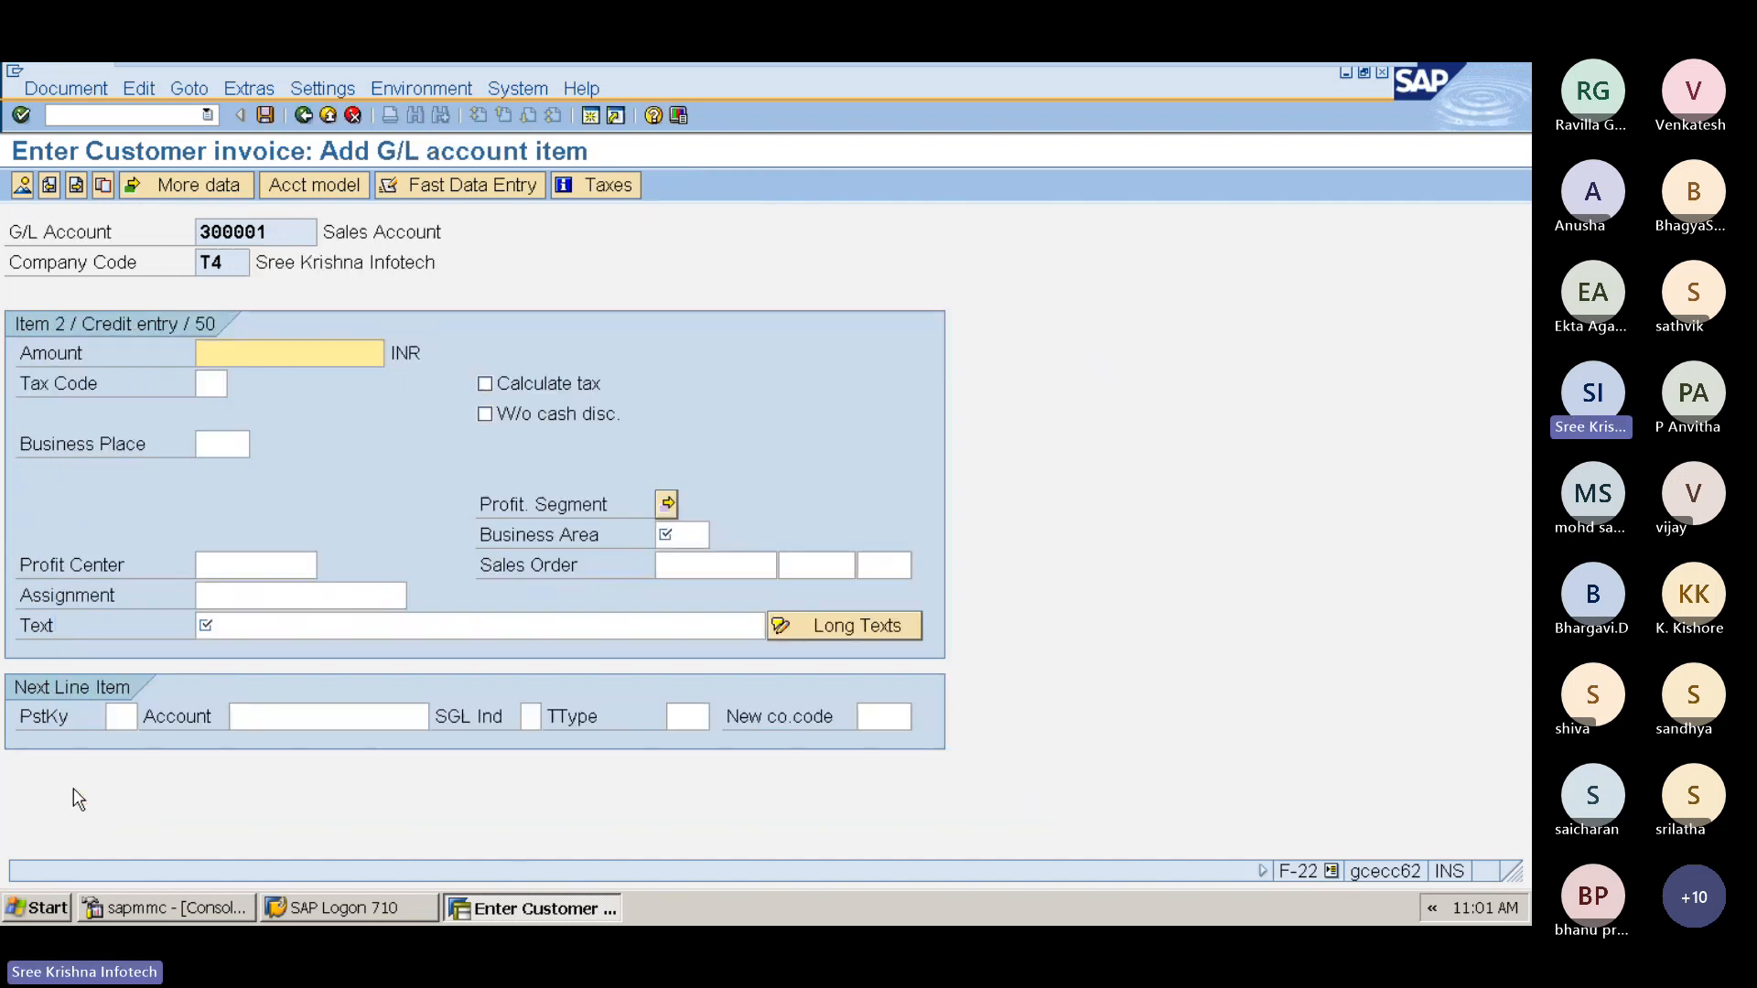
# Step: Set the G/L item amount to * and pick business place 4T
pyautogui.press('Tab')
pyautogui.press('Tab')
pyautogui.press('Tab')
pyautogui.press('Tab')
pyautogui.press('Tab')
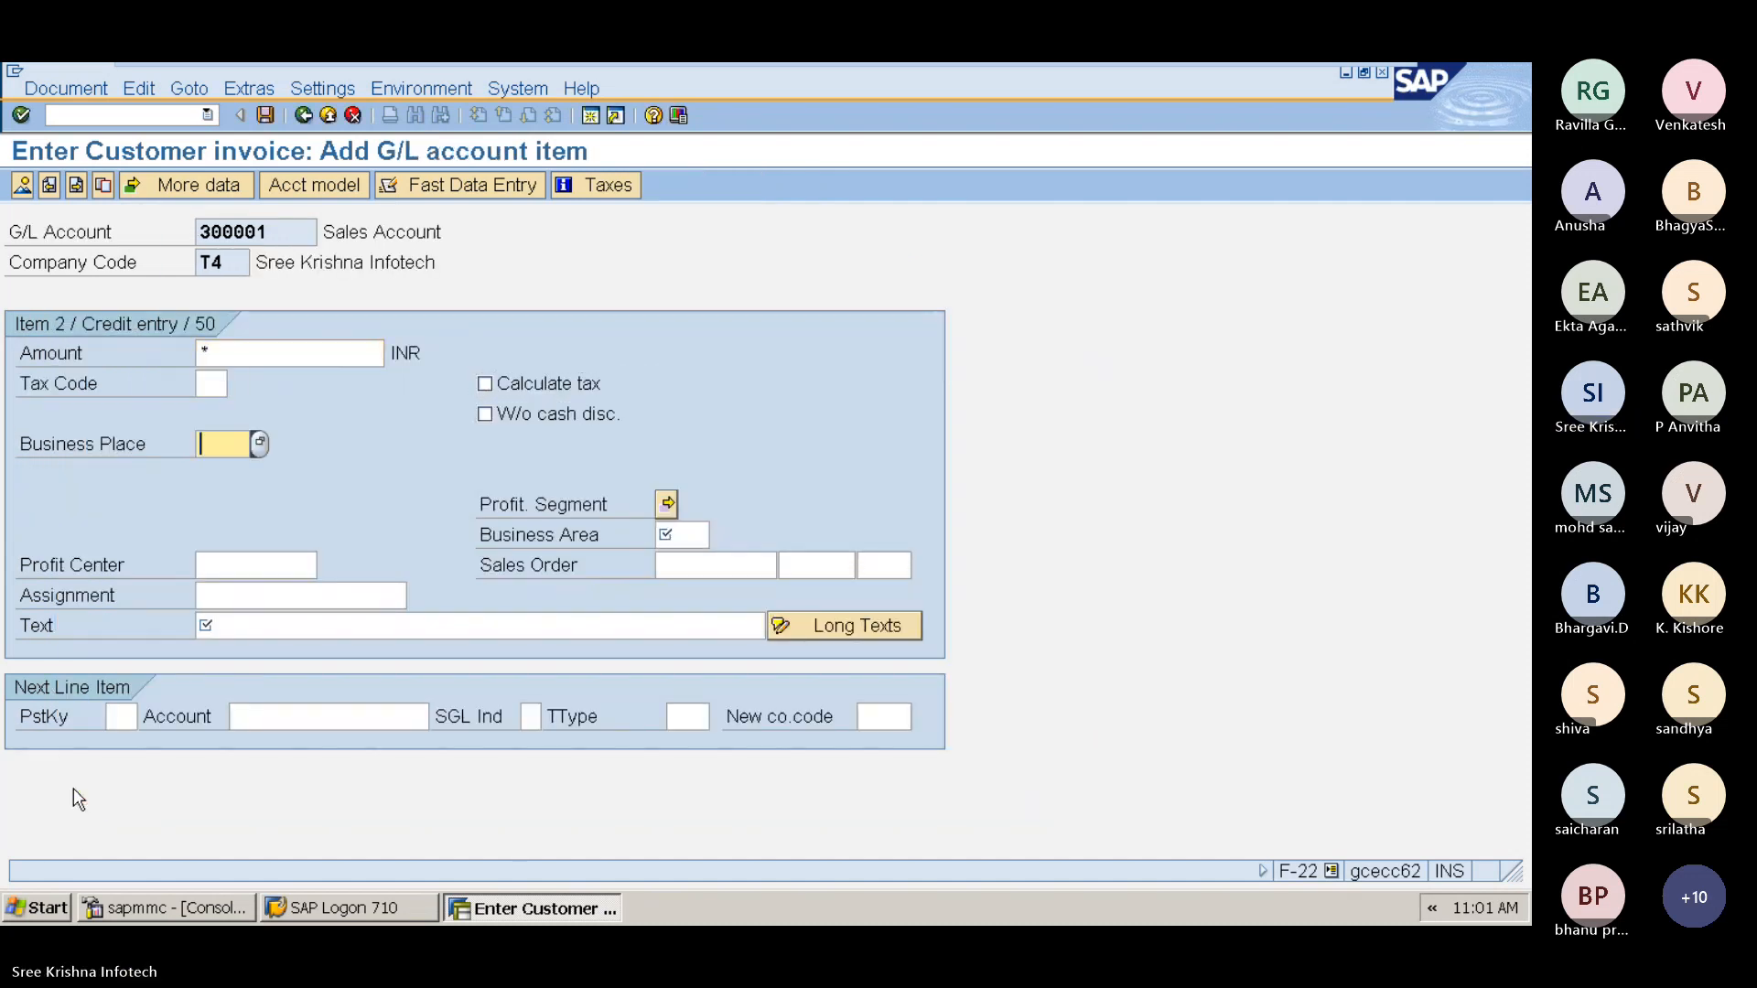
pyautogui.press('Tab')
pyautogui.hotkey('shift', 'Tab')
pyautogui.hotkey('shift', 'Tab')
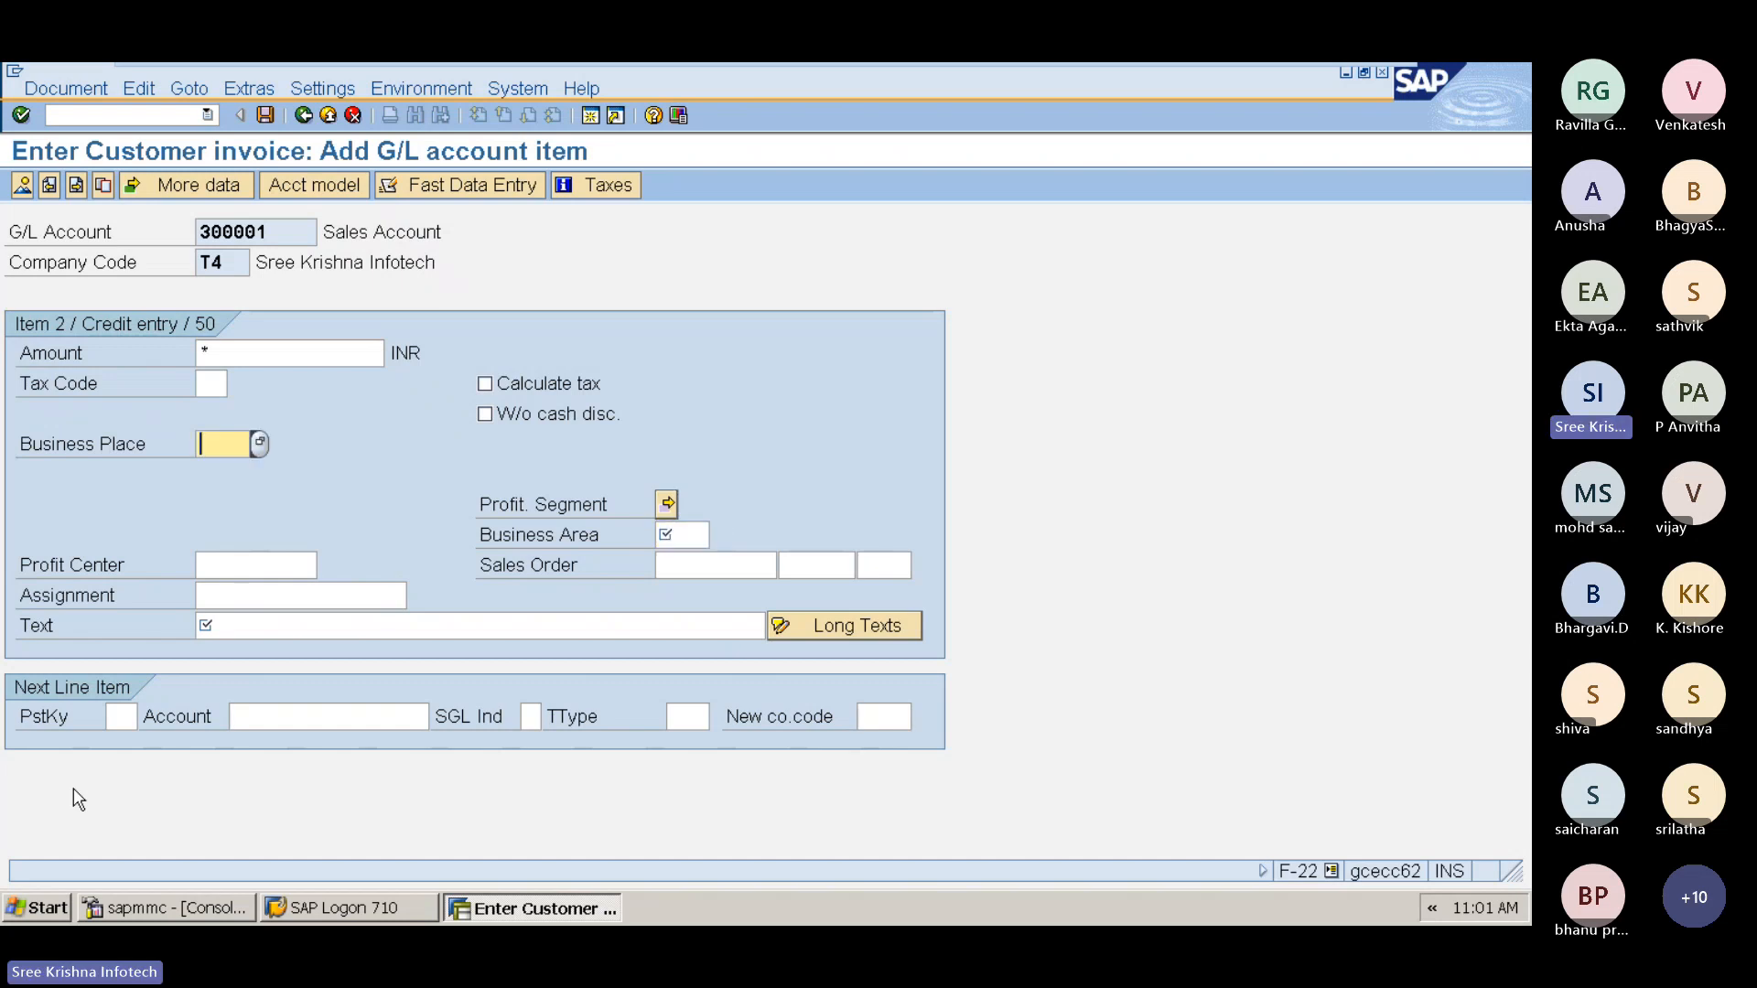
pyautogui.hotkey('shift', 'Tab')
pyautogui.press('Tab')
pyautogui.press('F4')
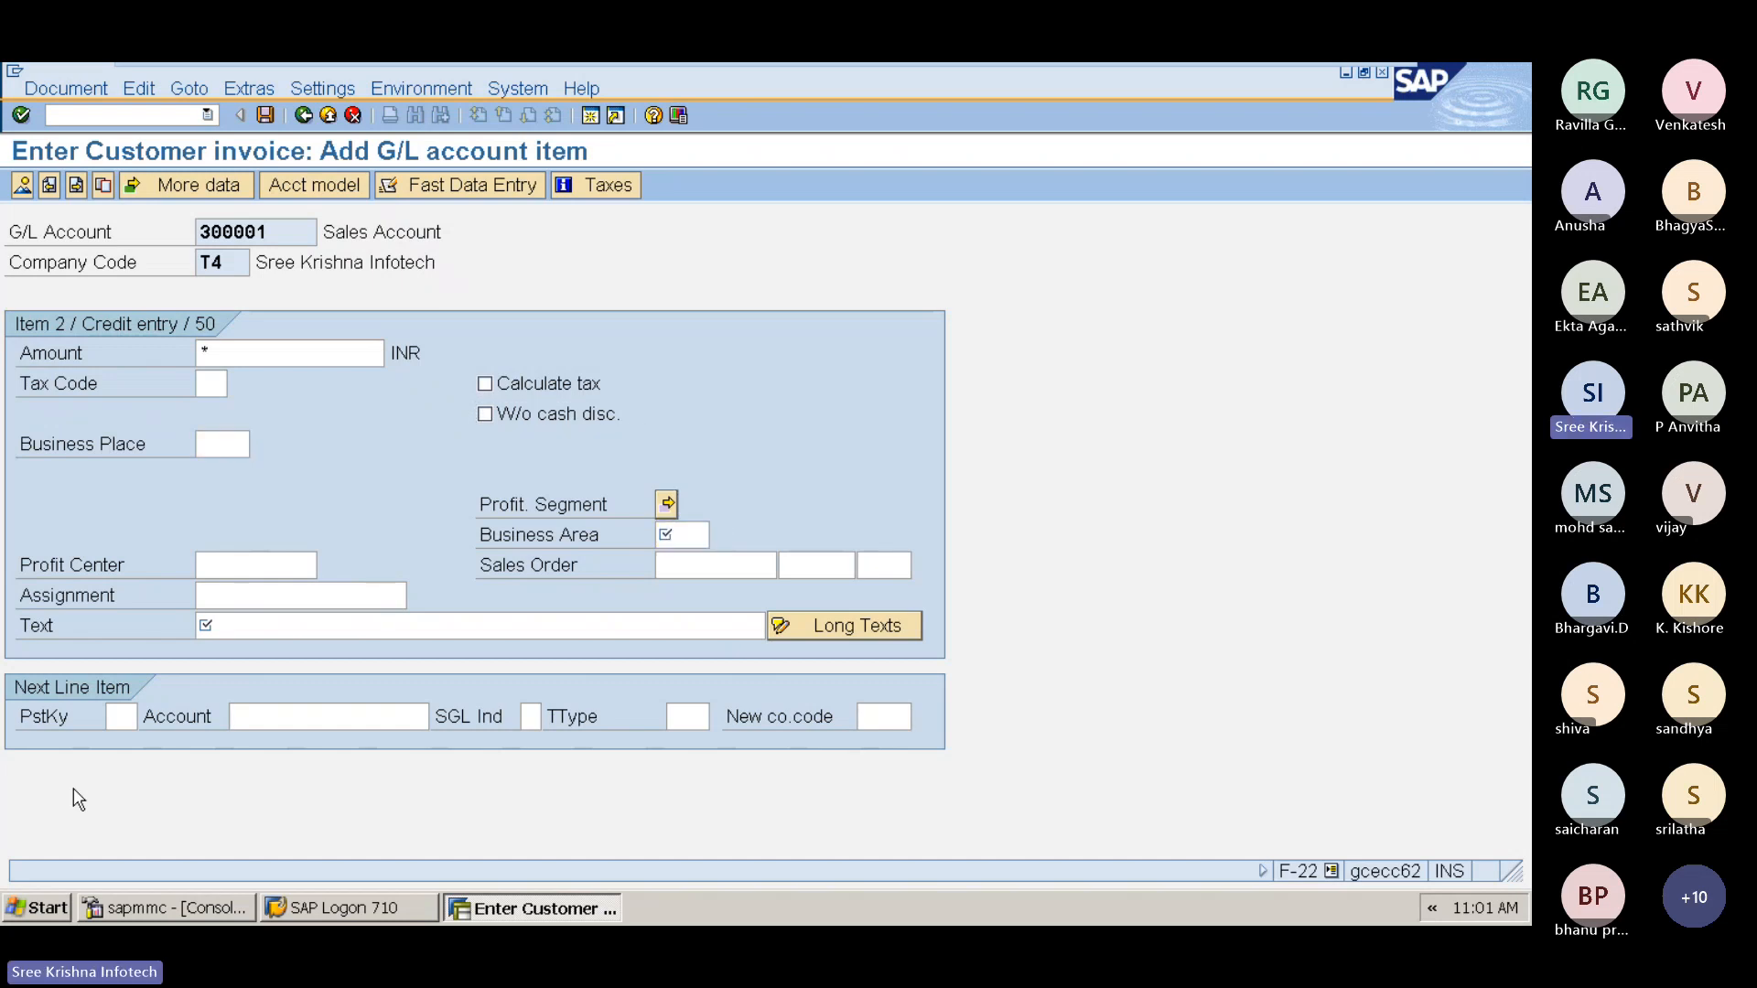
pyautogui.press('Return')
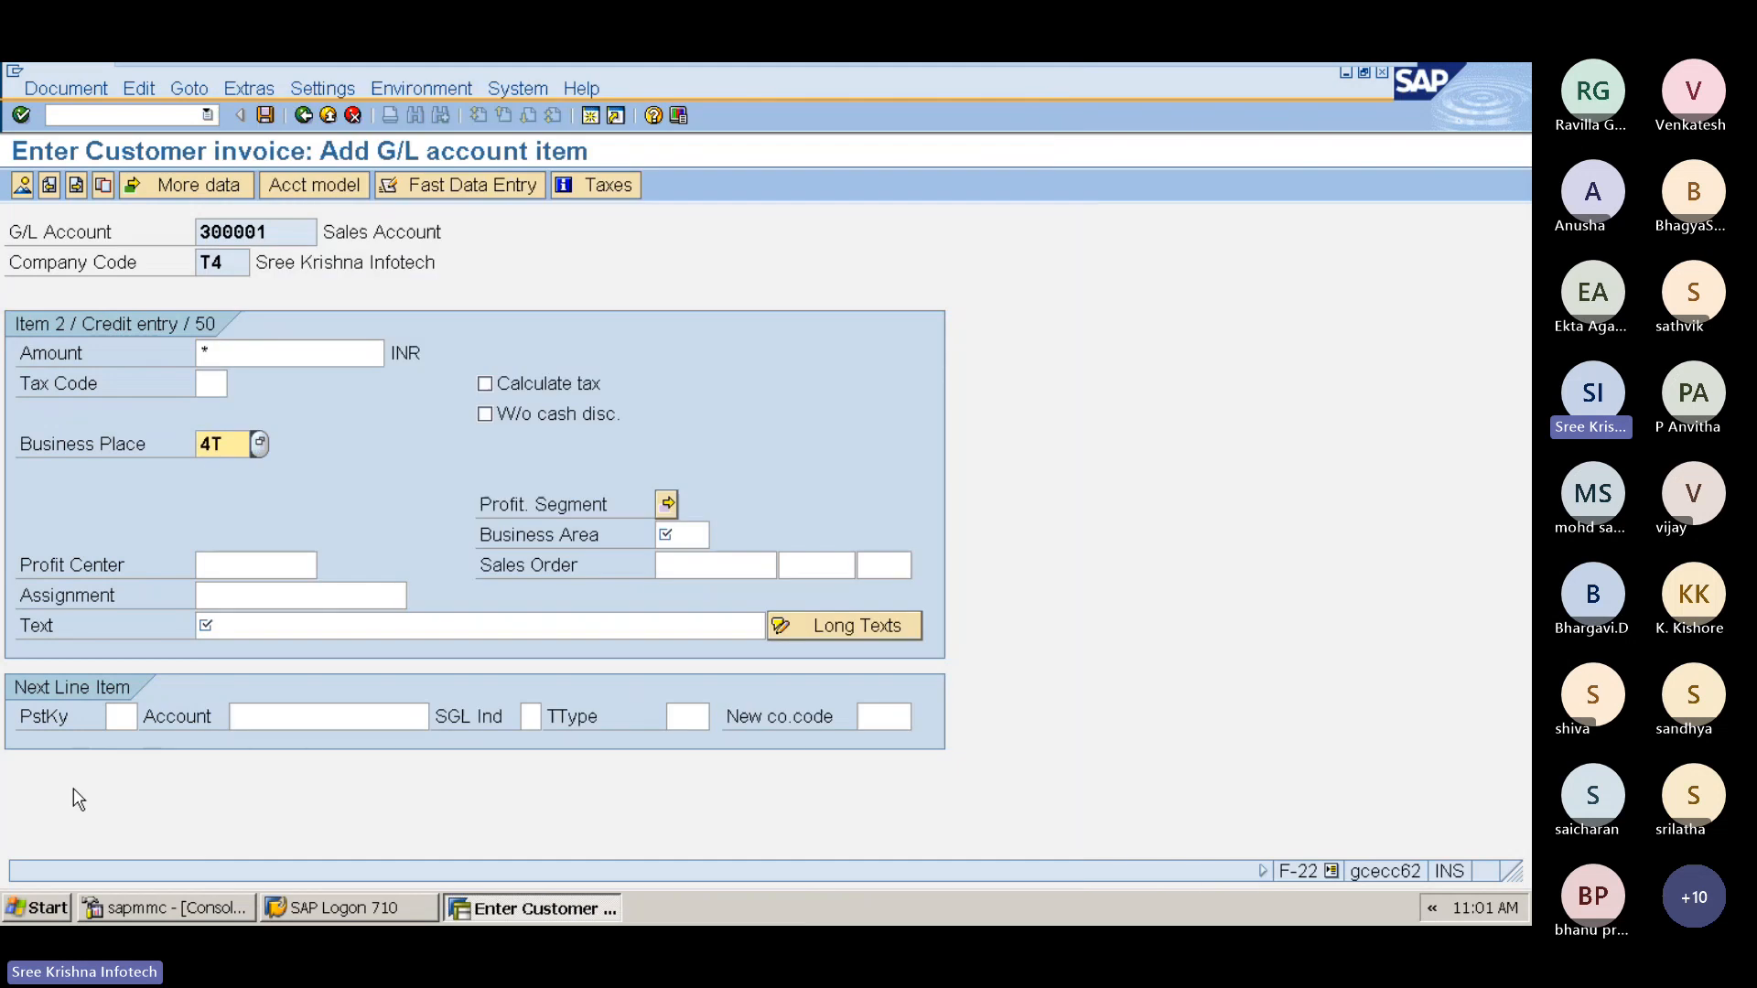
# Step: Set the G/L item's business area to T3H
pyautogui.press('Tab')
pyautogui.press('Tab')
pyautogui.write('T3H')
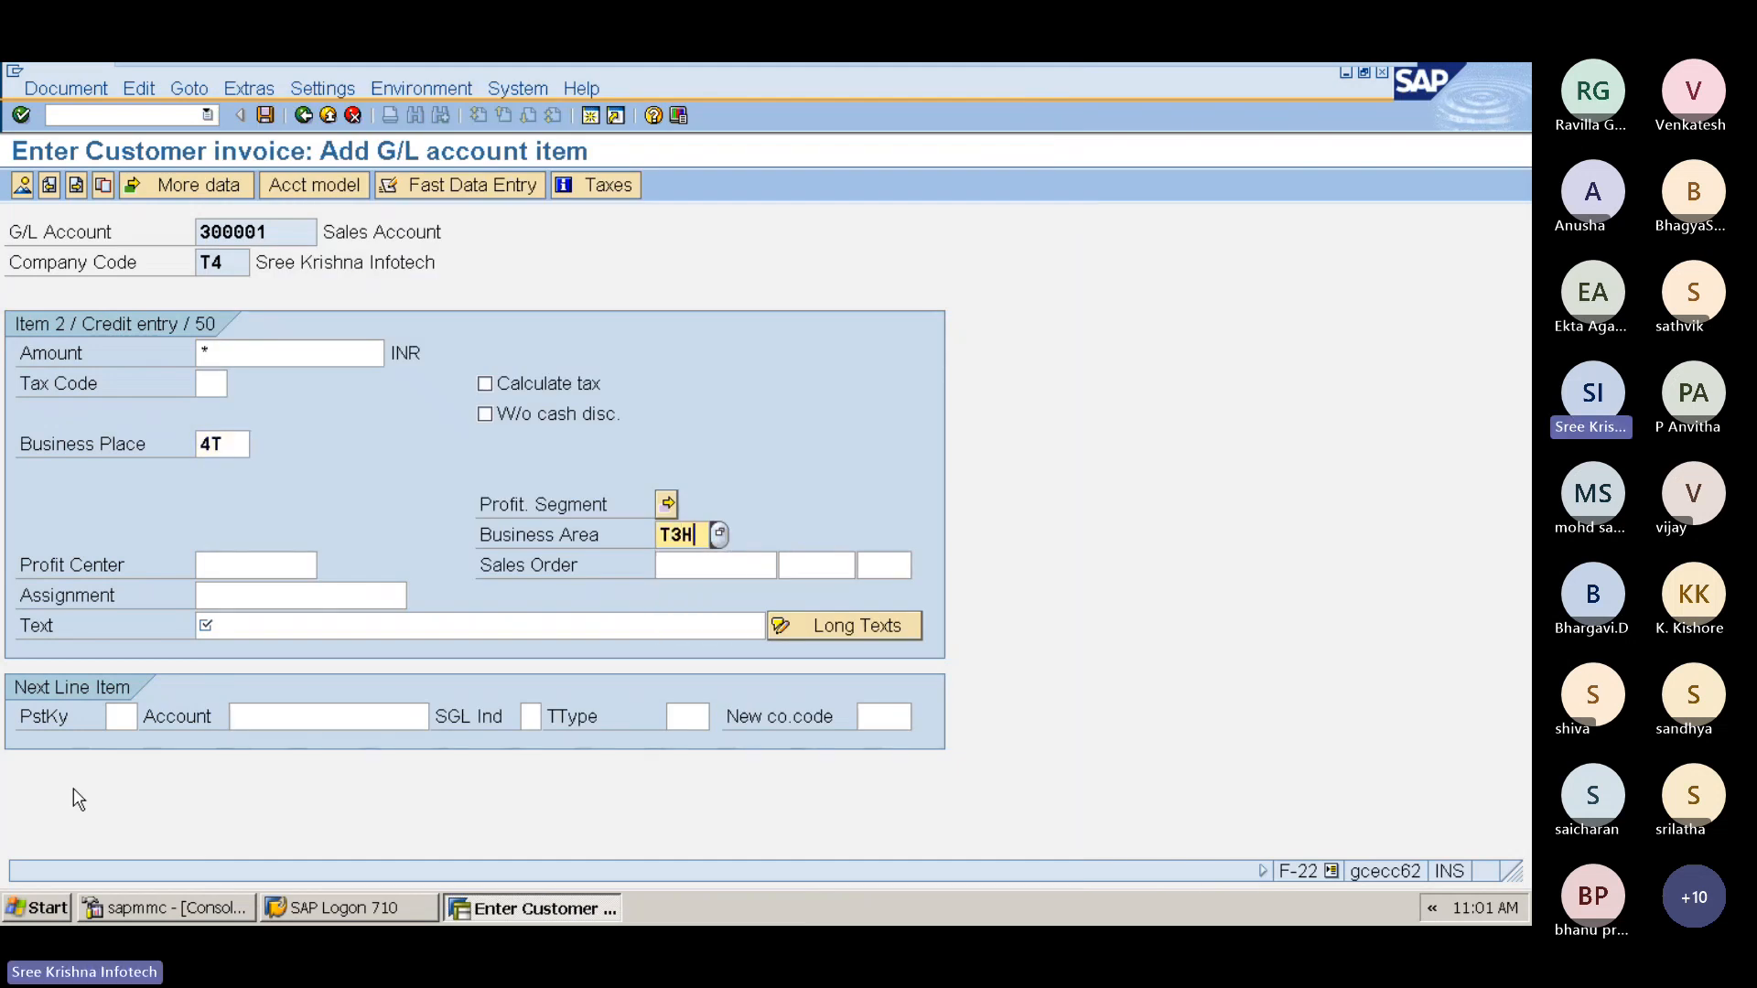
# Step: Change the G/L item's business area to T4H
pyautogui.press('Tab')
pyautogui.hotkey('shift', 'Tab')
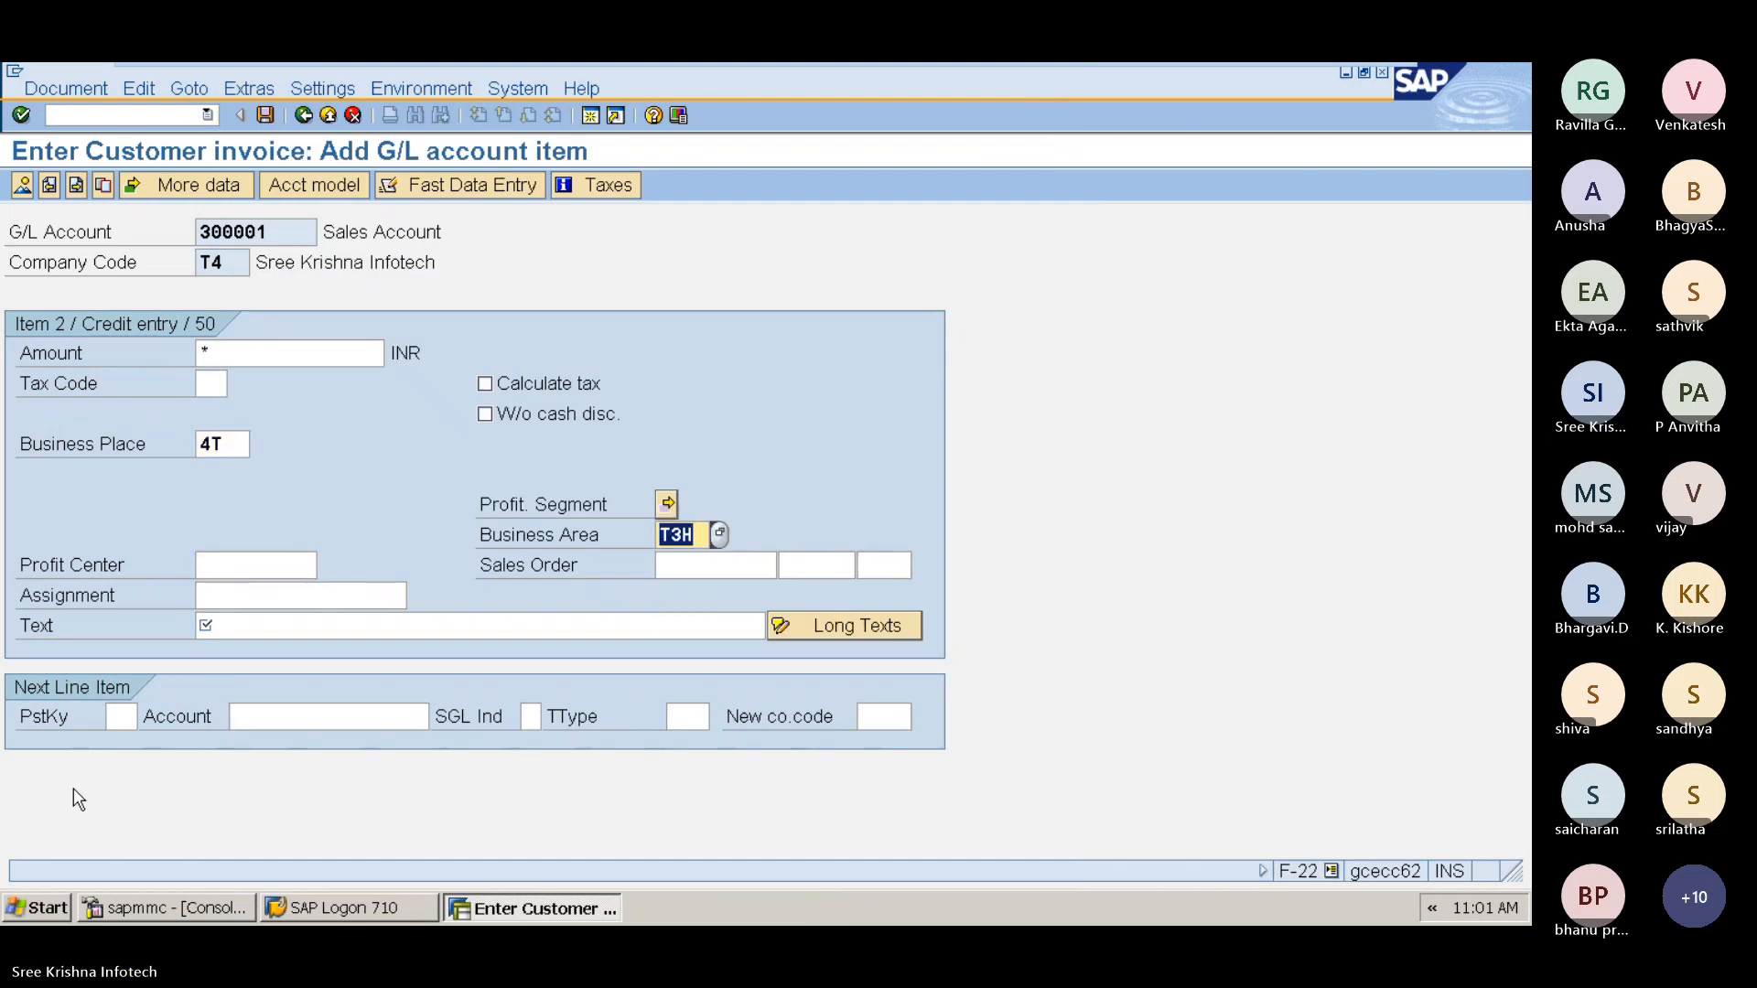
pyautogui.write('T4H')
# Step: Enter + as the item text to copy the previous line's text, and confirm the G/L item
pyautogui.press('Tab')
pyautogui.press('Tab')
pyautogui.press('Tab')
pyautogui.press('Tab')
pyautogui.write('+')
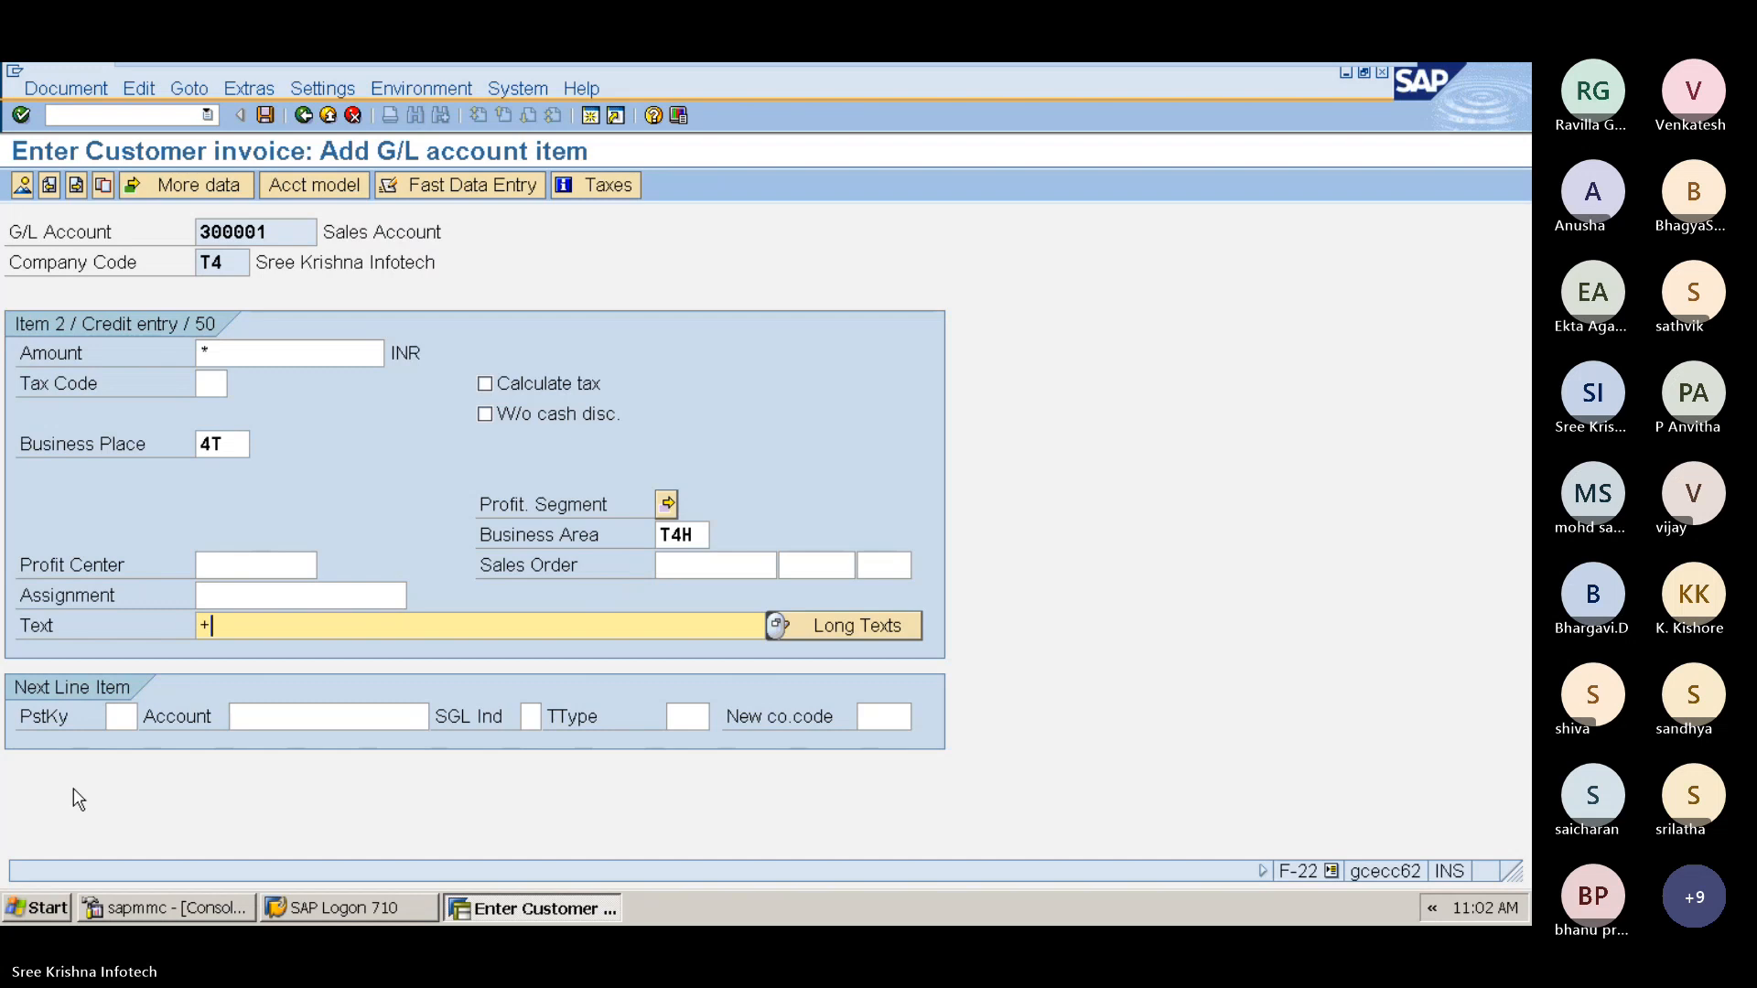
pyautogui.press('Return')
pyautogui.press('Return')
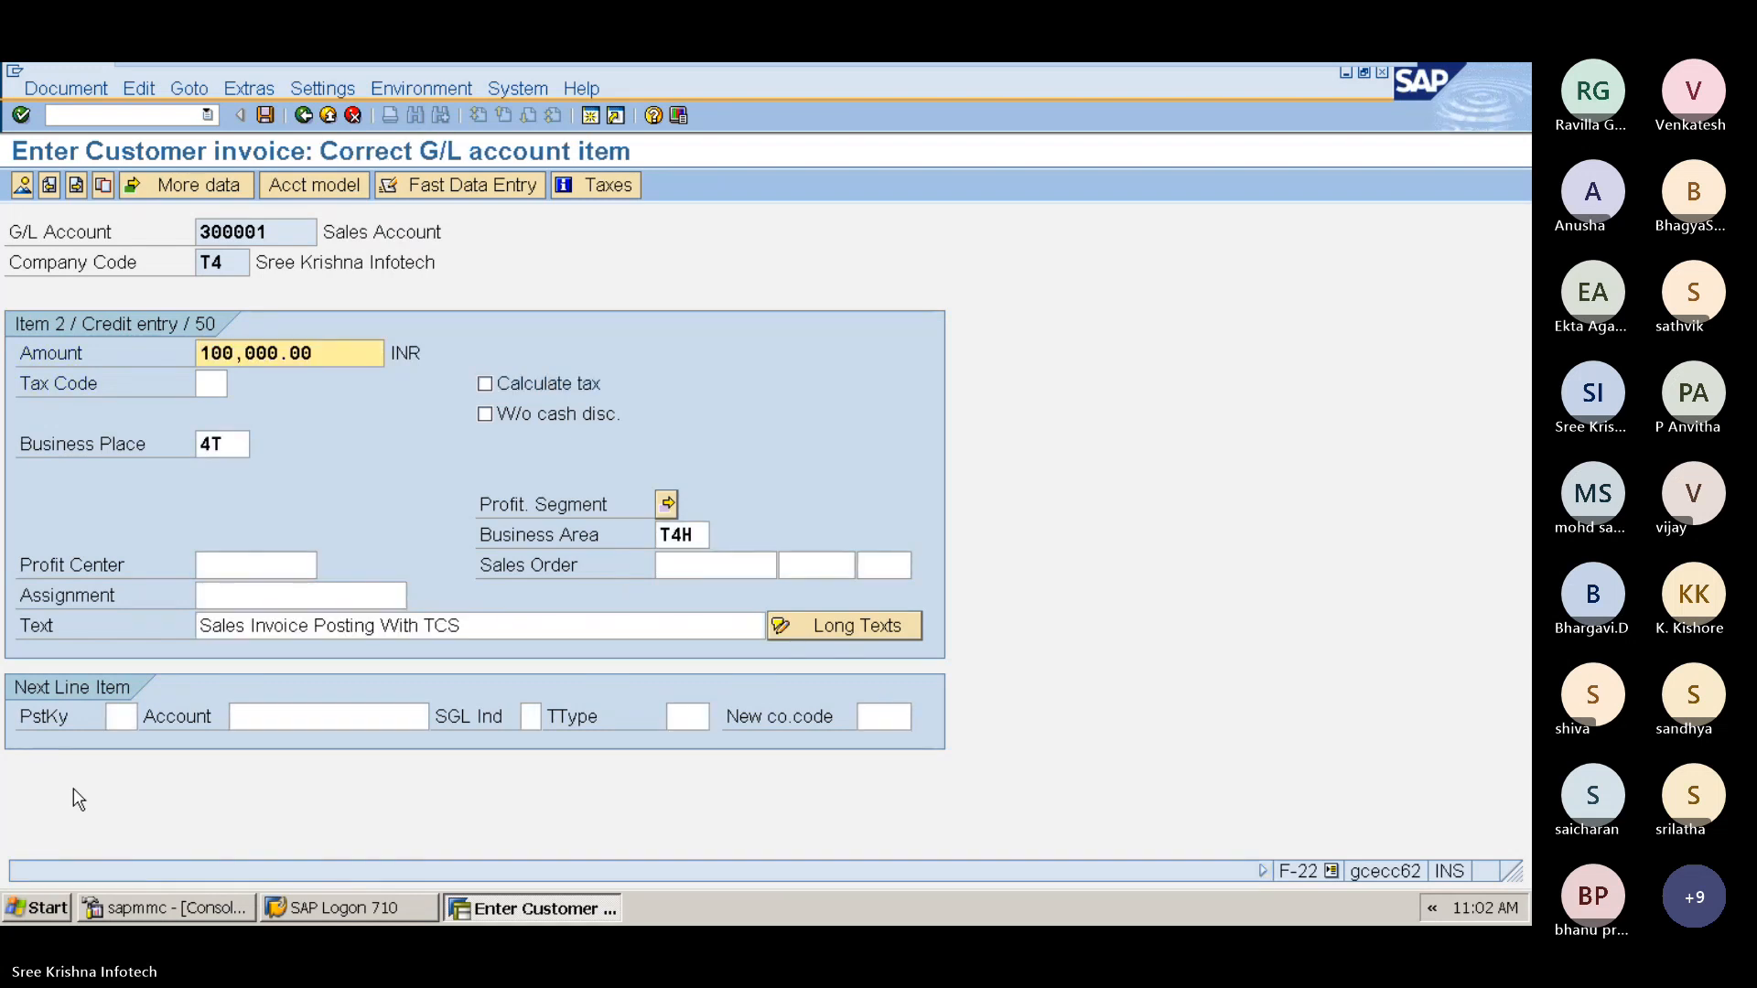
# Step: Open the document overview of the customer invoice
pyautogui.click(66, 88)
pyautogui.click(113, 191)
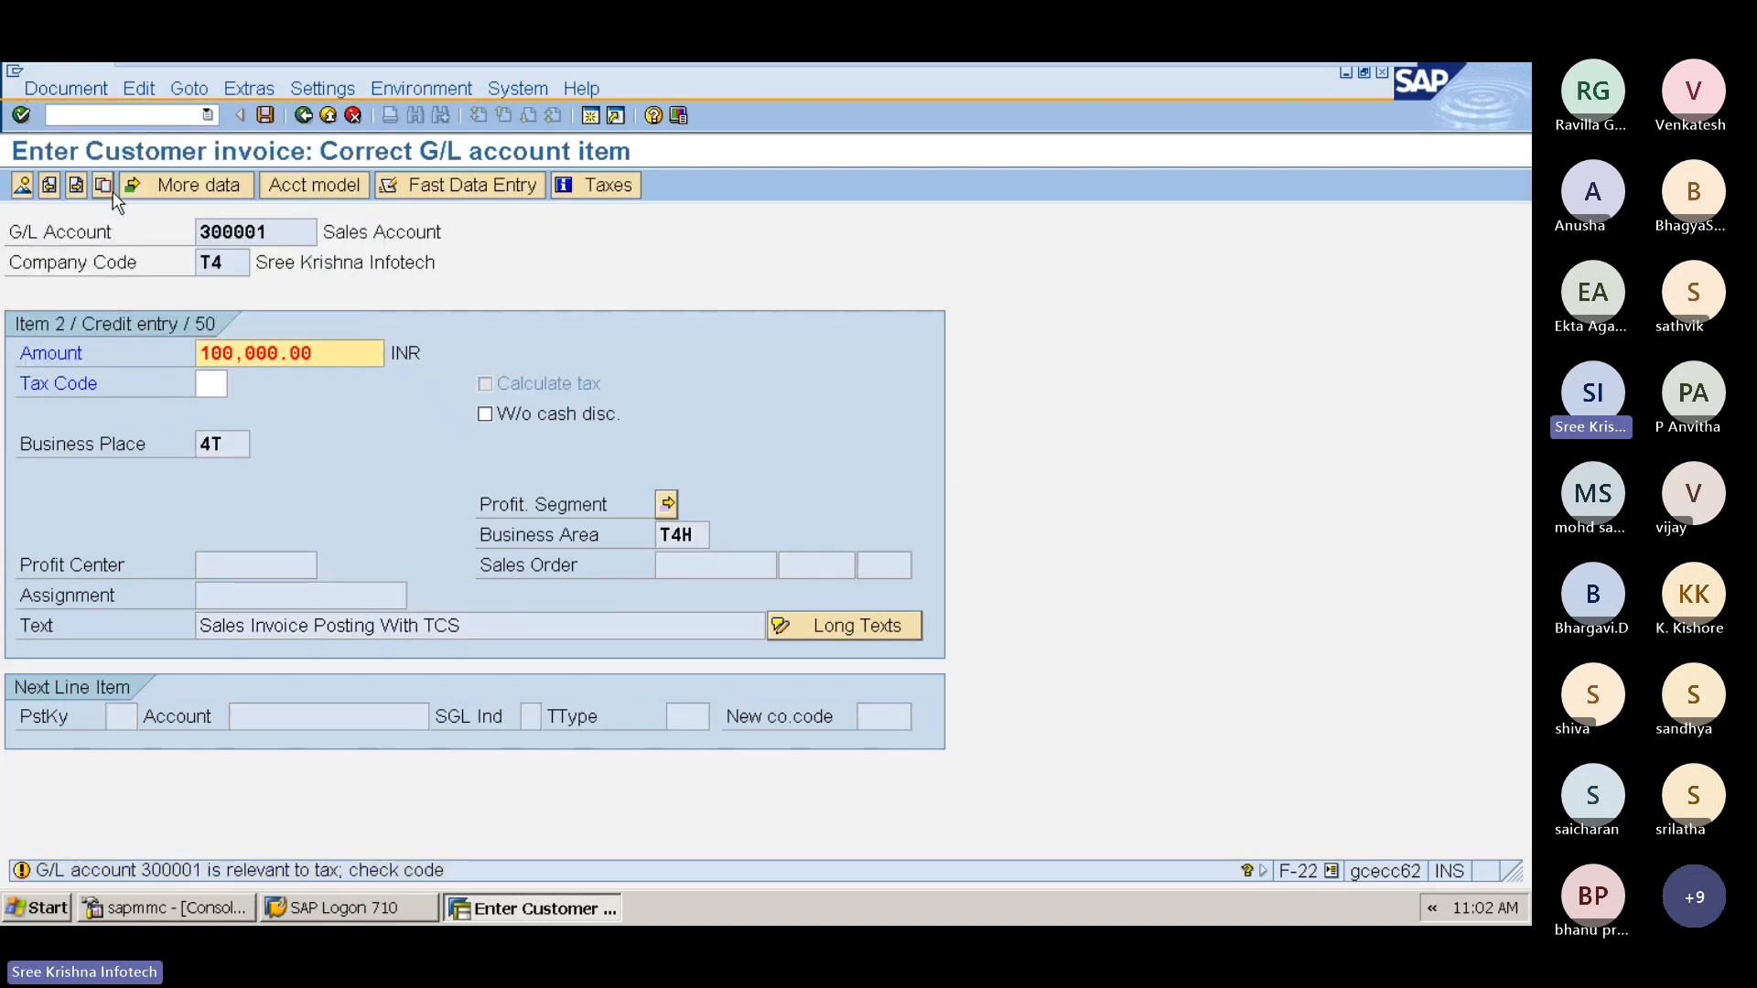
pyautogui.press('Return')
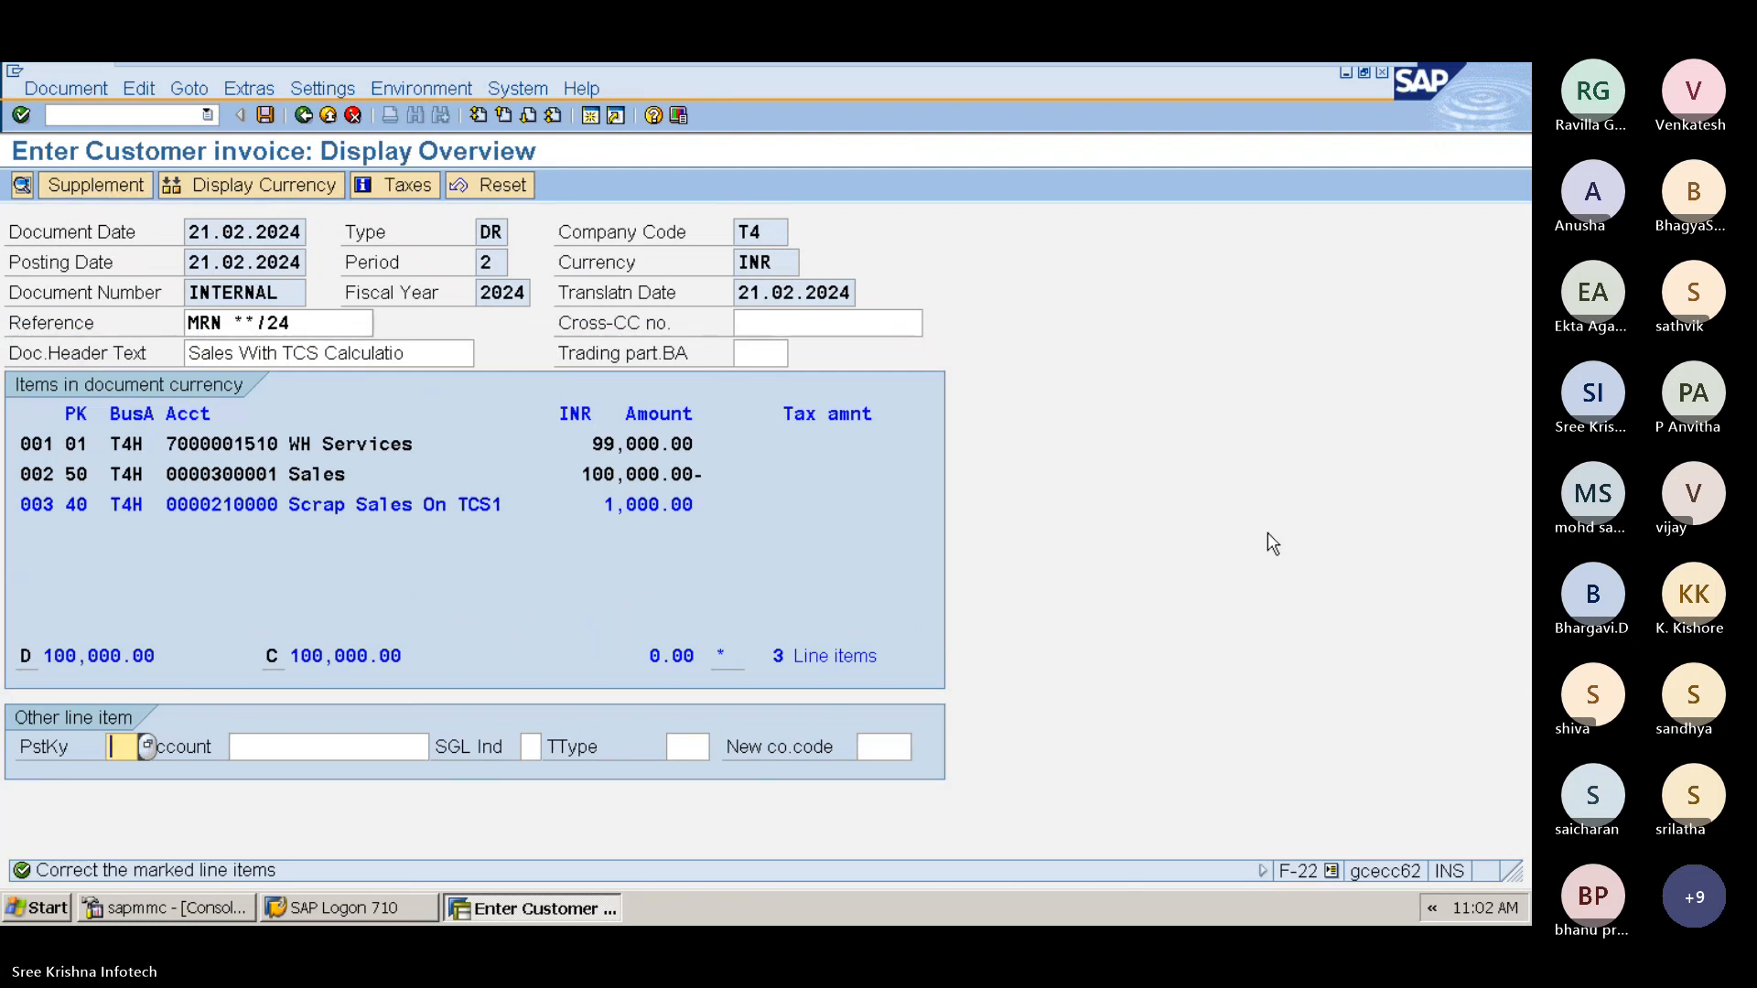
# Step: Open the Scrap Sales On TCS line item and set its value date to 21.02.2024
pyautogui.click(582, 473)
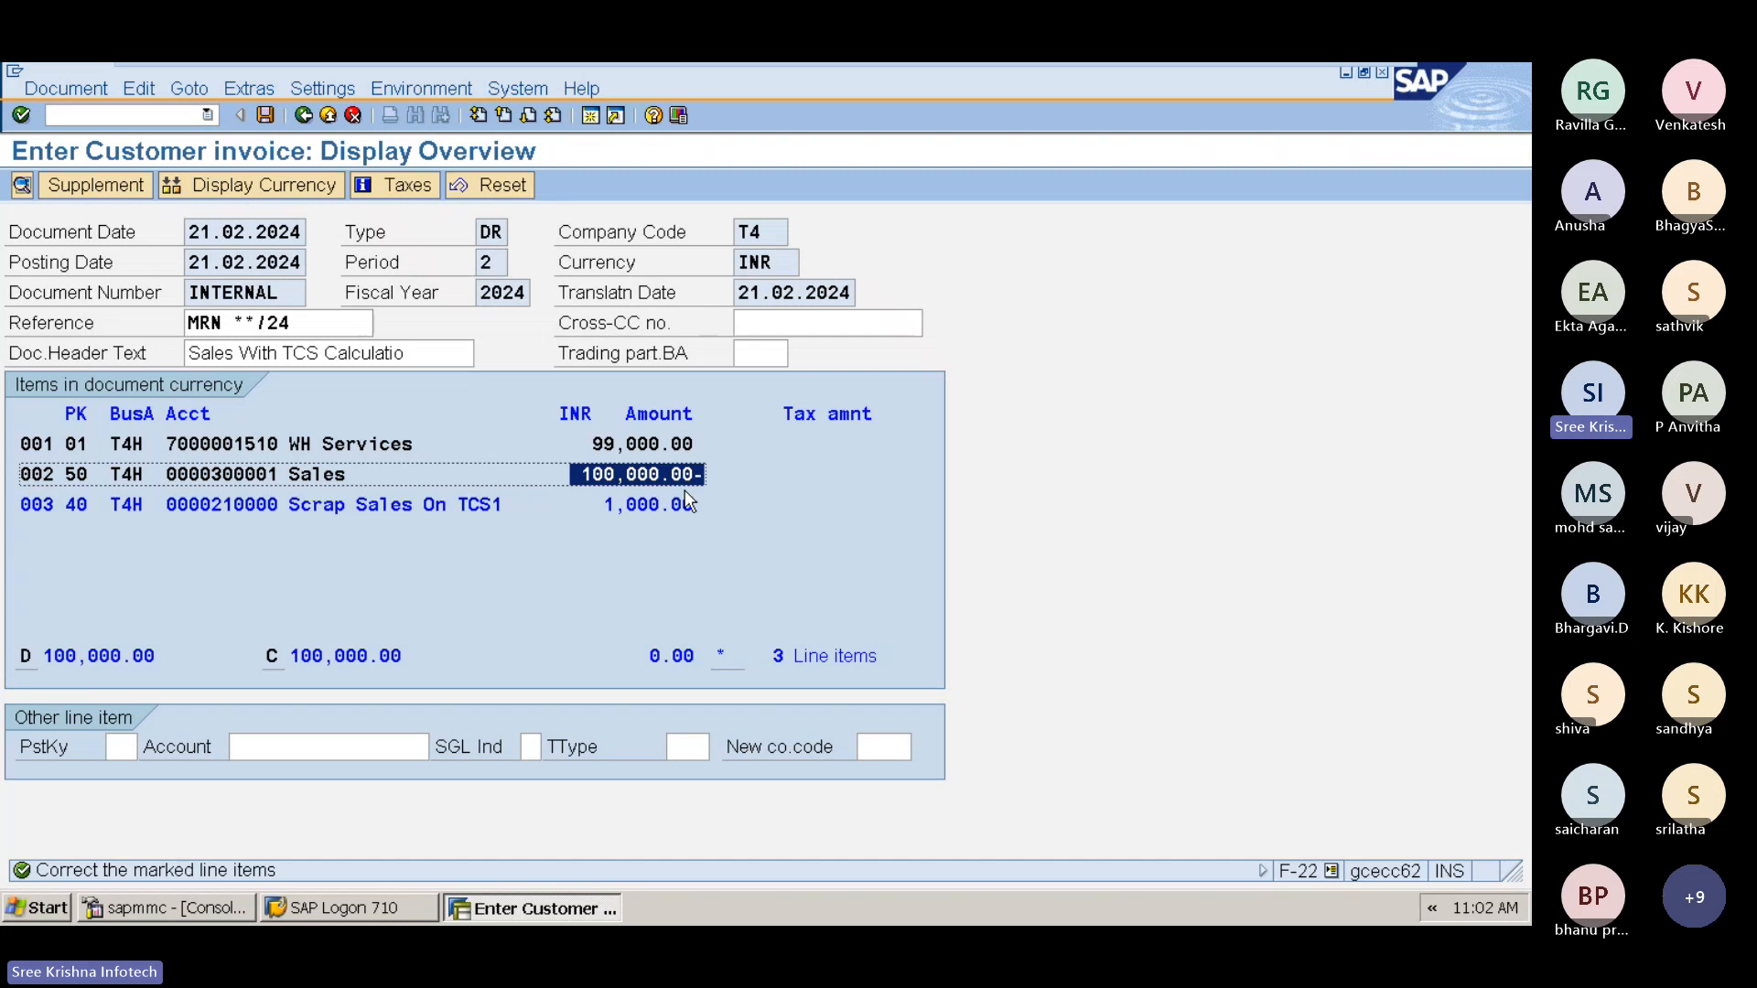
pyautogui.doubleClick(595, 504)
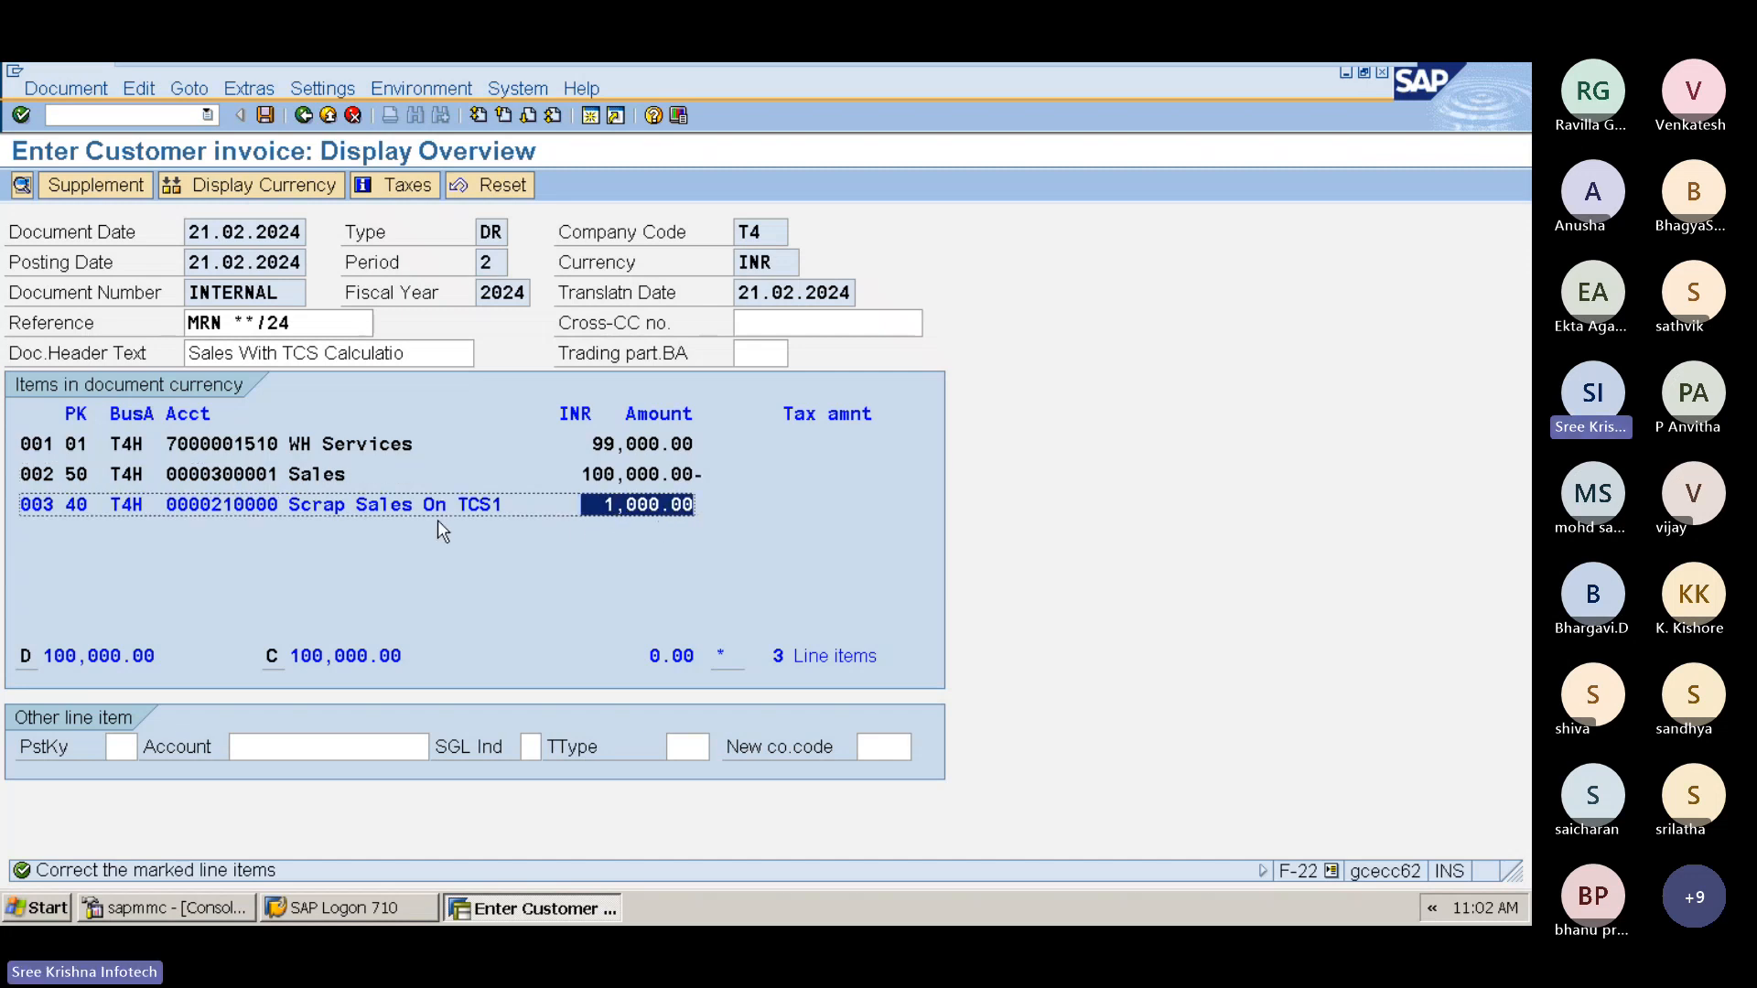
pyautogui.click(569, 444)
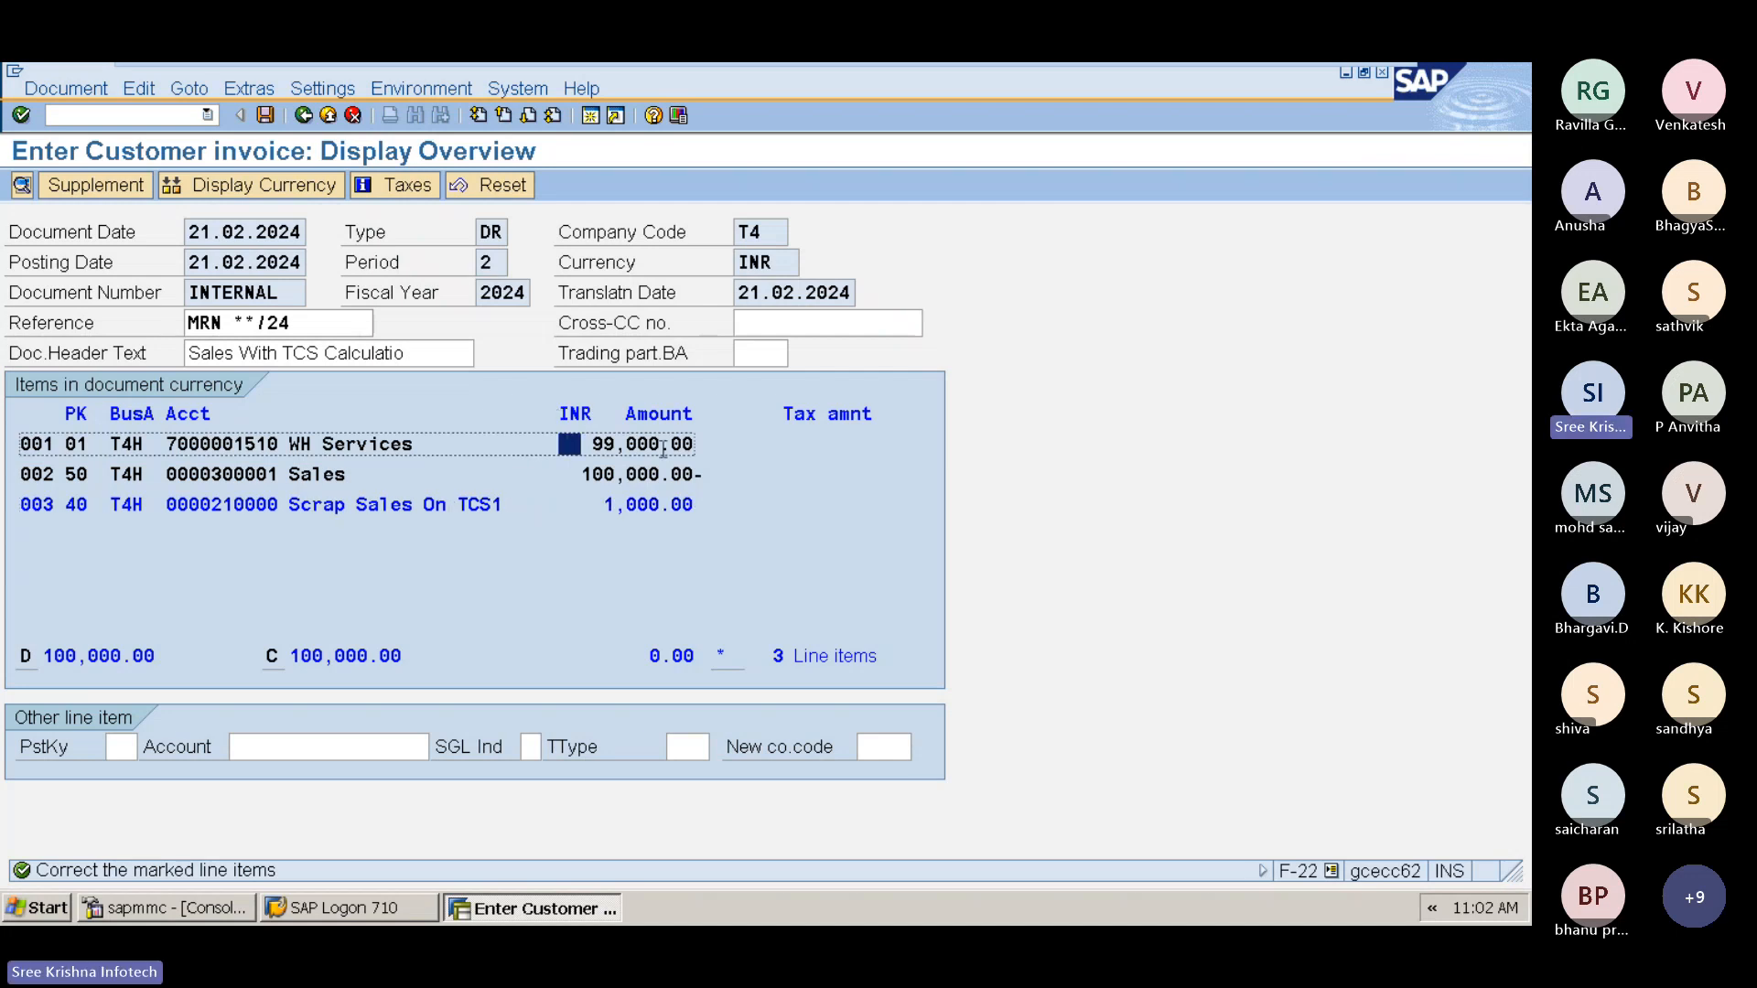
pyautogui.doubleClick(663, 445)
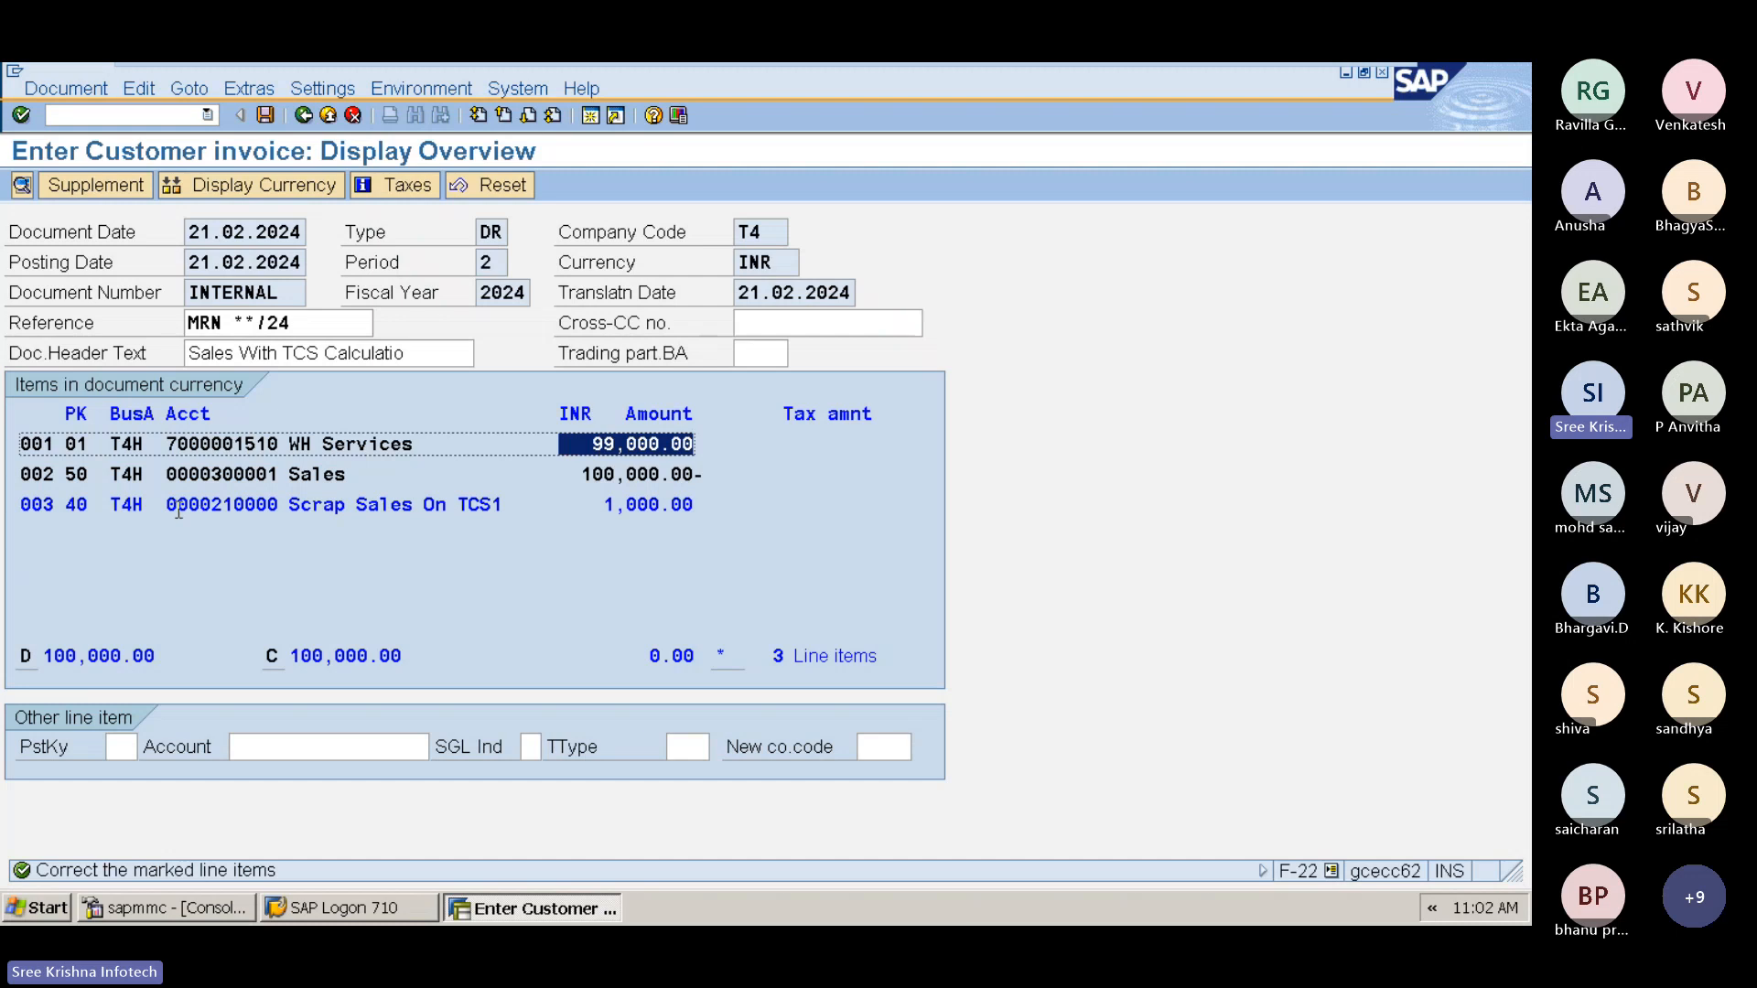
pyautogui.moveTo(168, 504); pyautogui.dragTo(785, 506)
pyautogui.click(475, 542)
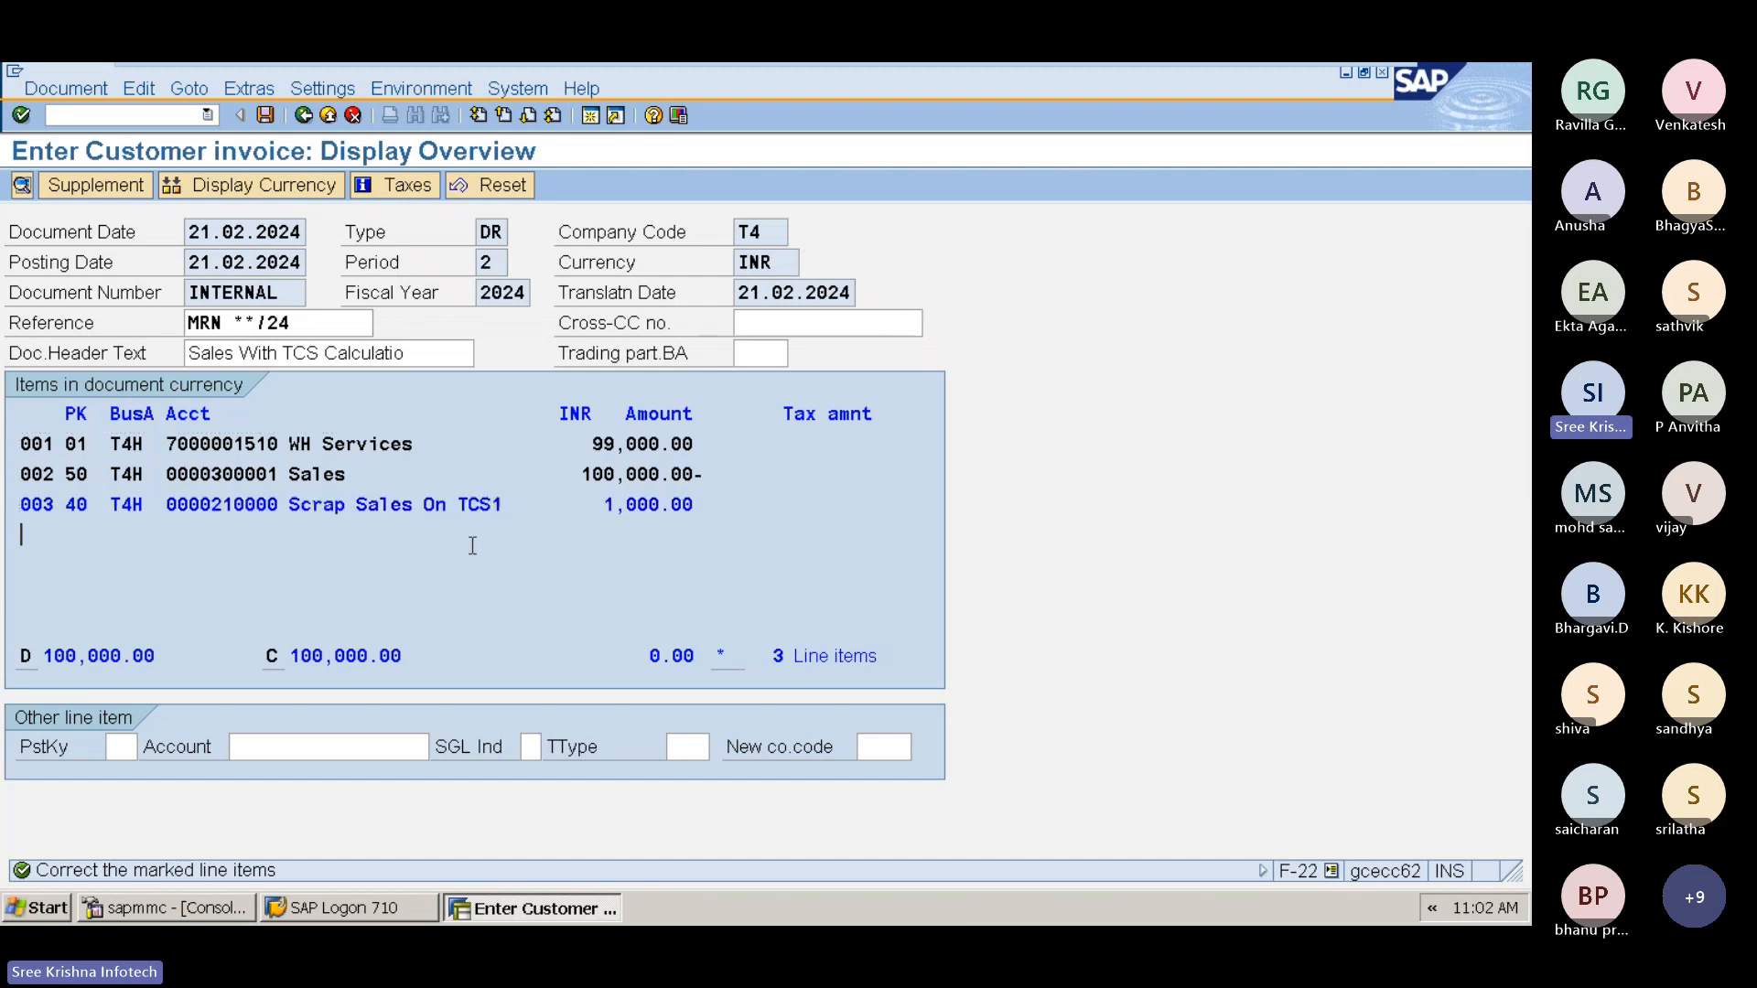
pyautogui.doubleClick(432, 505)
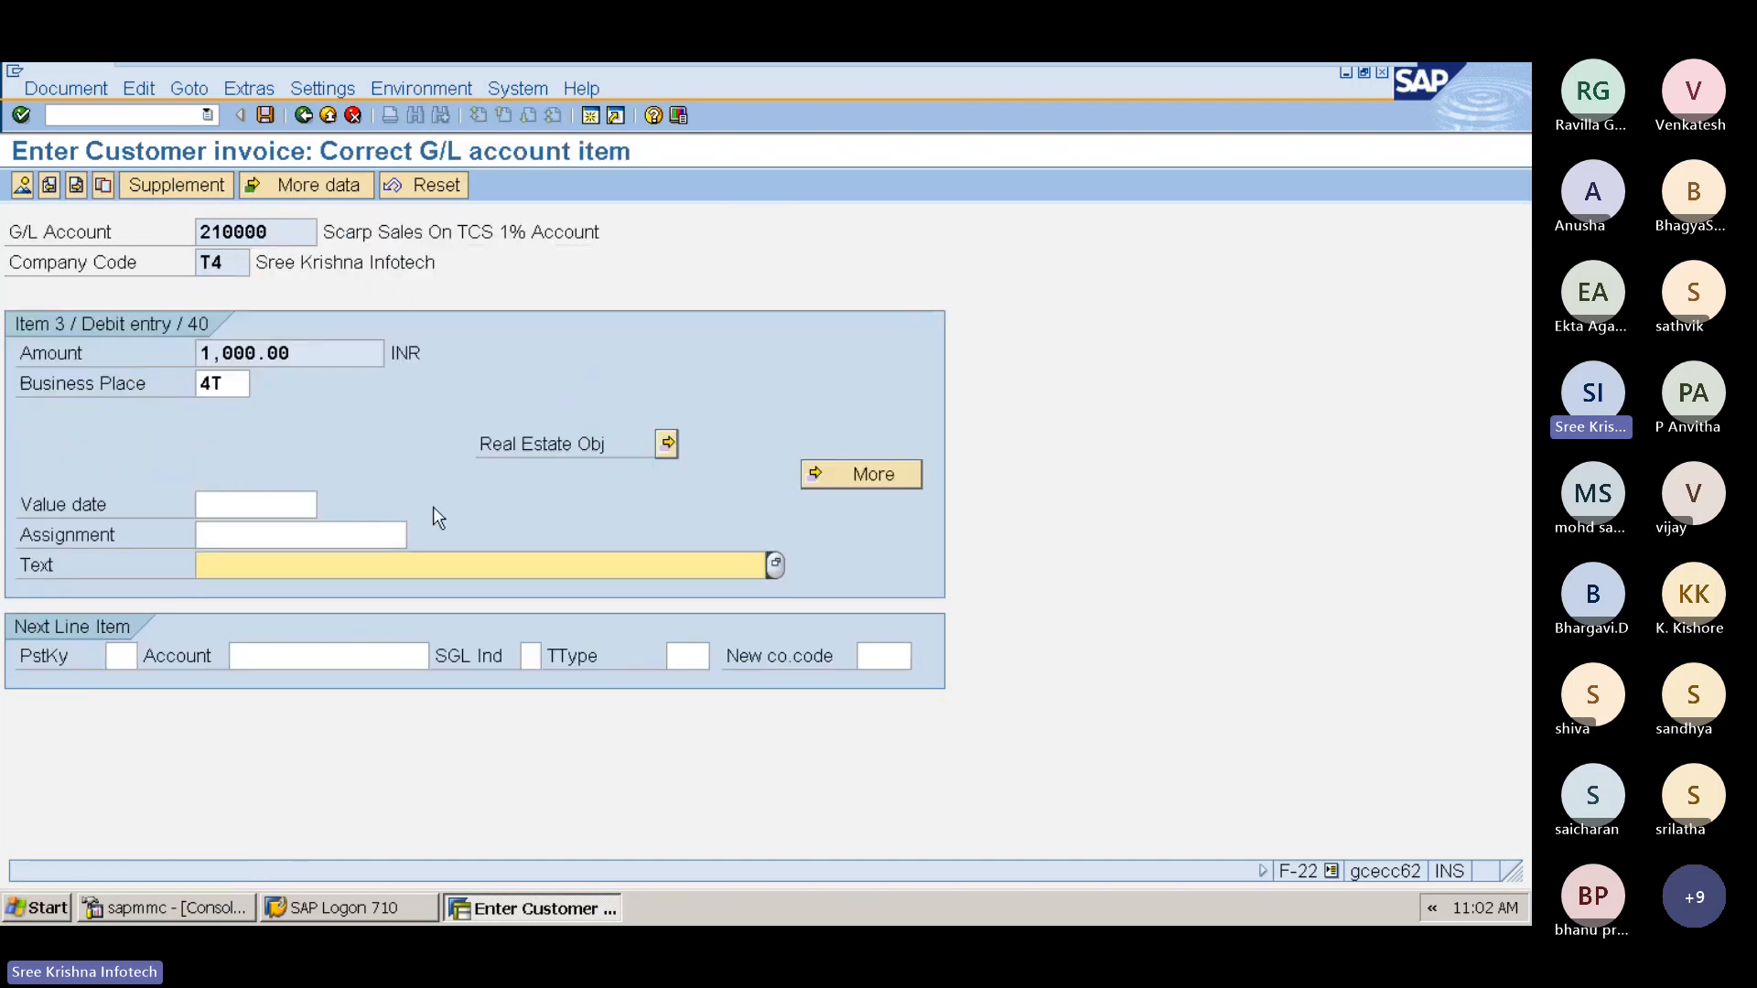
pyautogui.click(258, 504)
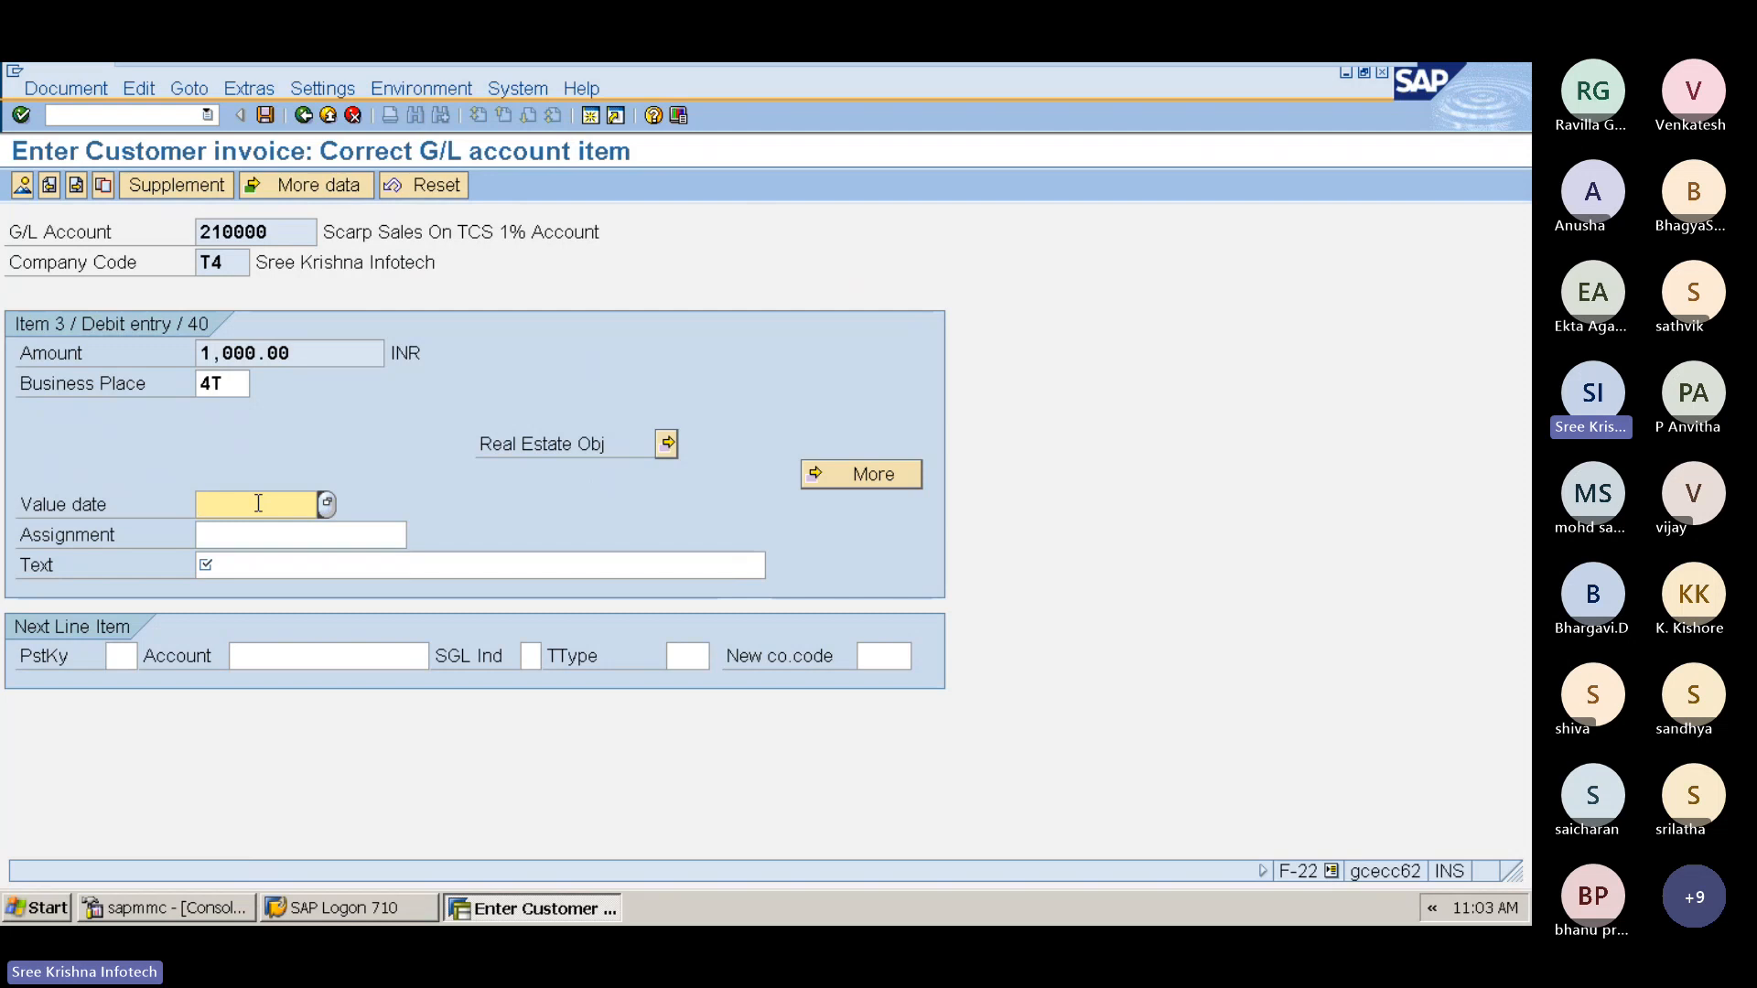
pyautogui.write('21')
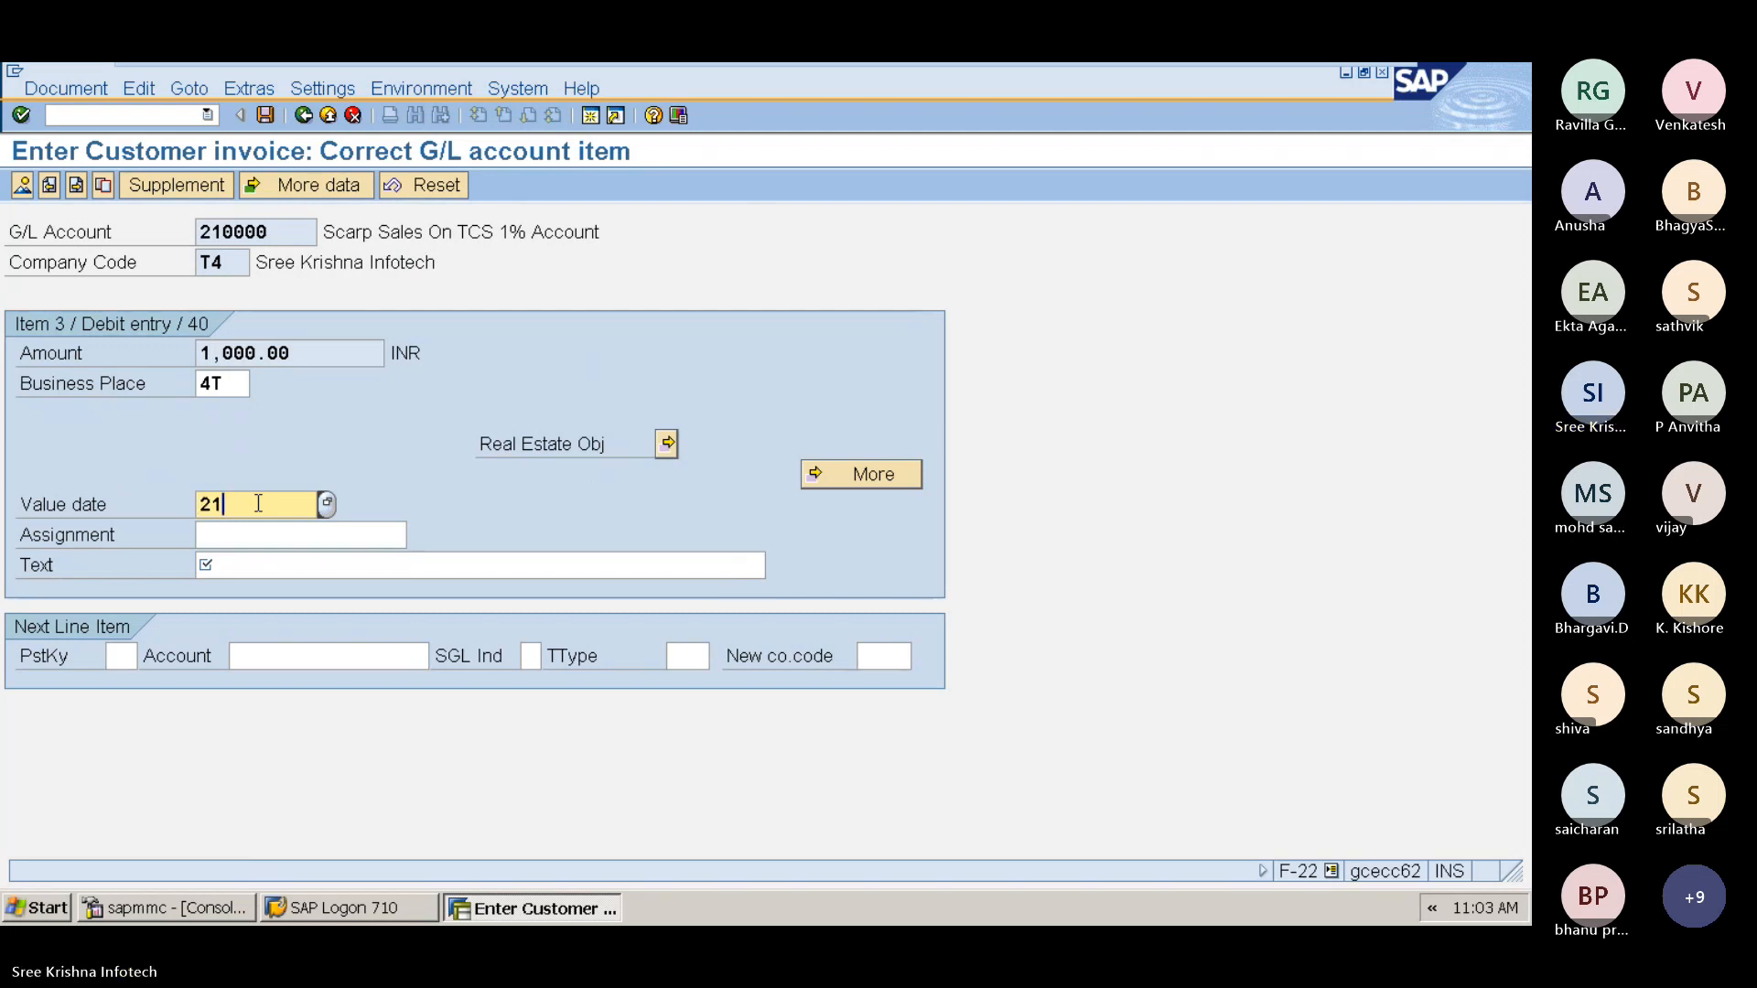
pyautogui.write('.02.2024')
pyautogui.press('Tab')
pyautogui.press('Tab')
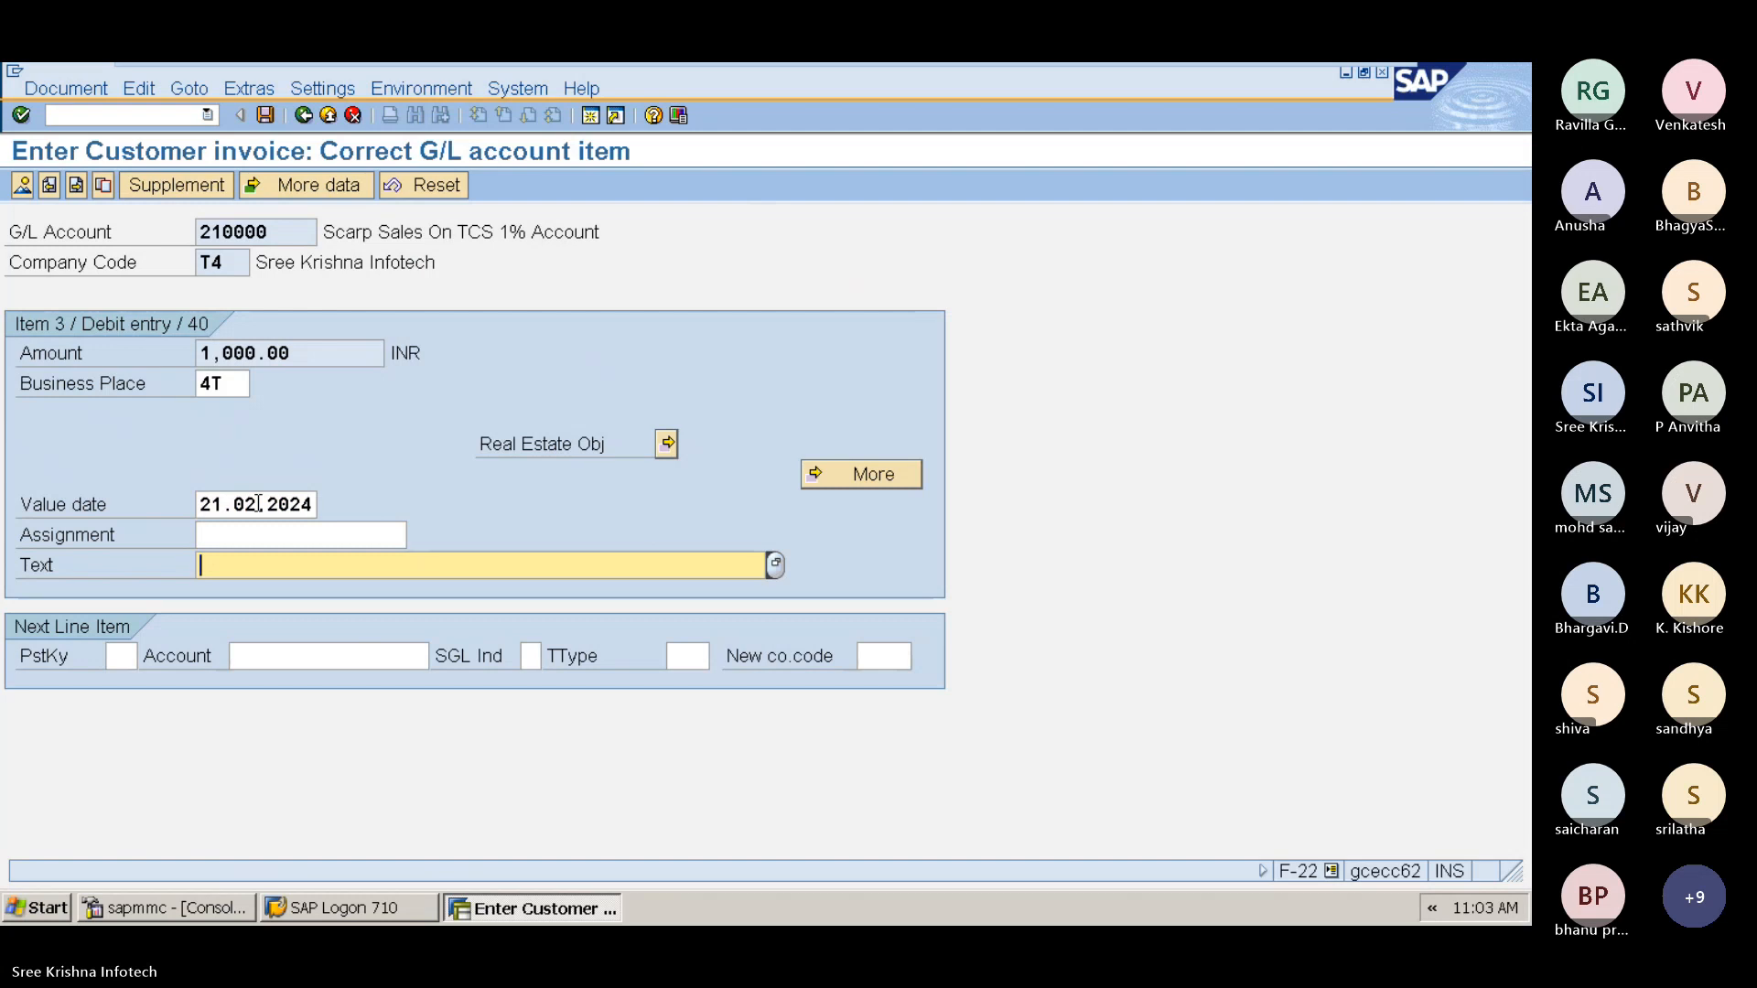
# Step: Enter the item text Scrap Sales On TCS Account, confirm it, and post the invoice
pyautogui.write('Scrap')
pyautogui.write('On SA')
pyautogui.press('BackSpace')
pyautogui.write('ales')
pyautogui.press('BackSpace')
pyautogui.press('BackSpace')
pyautogui.press('BackSpace')
pyautogui.press('BackSpace')
pyautogui.press('BackSpace')
pyautogui.press('BackSpace')
pyautogui.press('BackSpace')
pyautogui.press('BackSpace')
pyautogui.press('BackSpace')
pyautogui.press('BackSpace')
pyautogui.write('Sales On TCS')
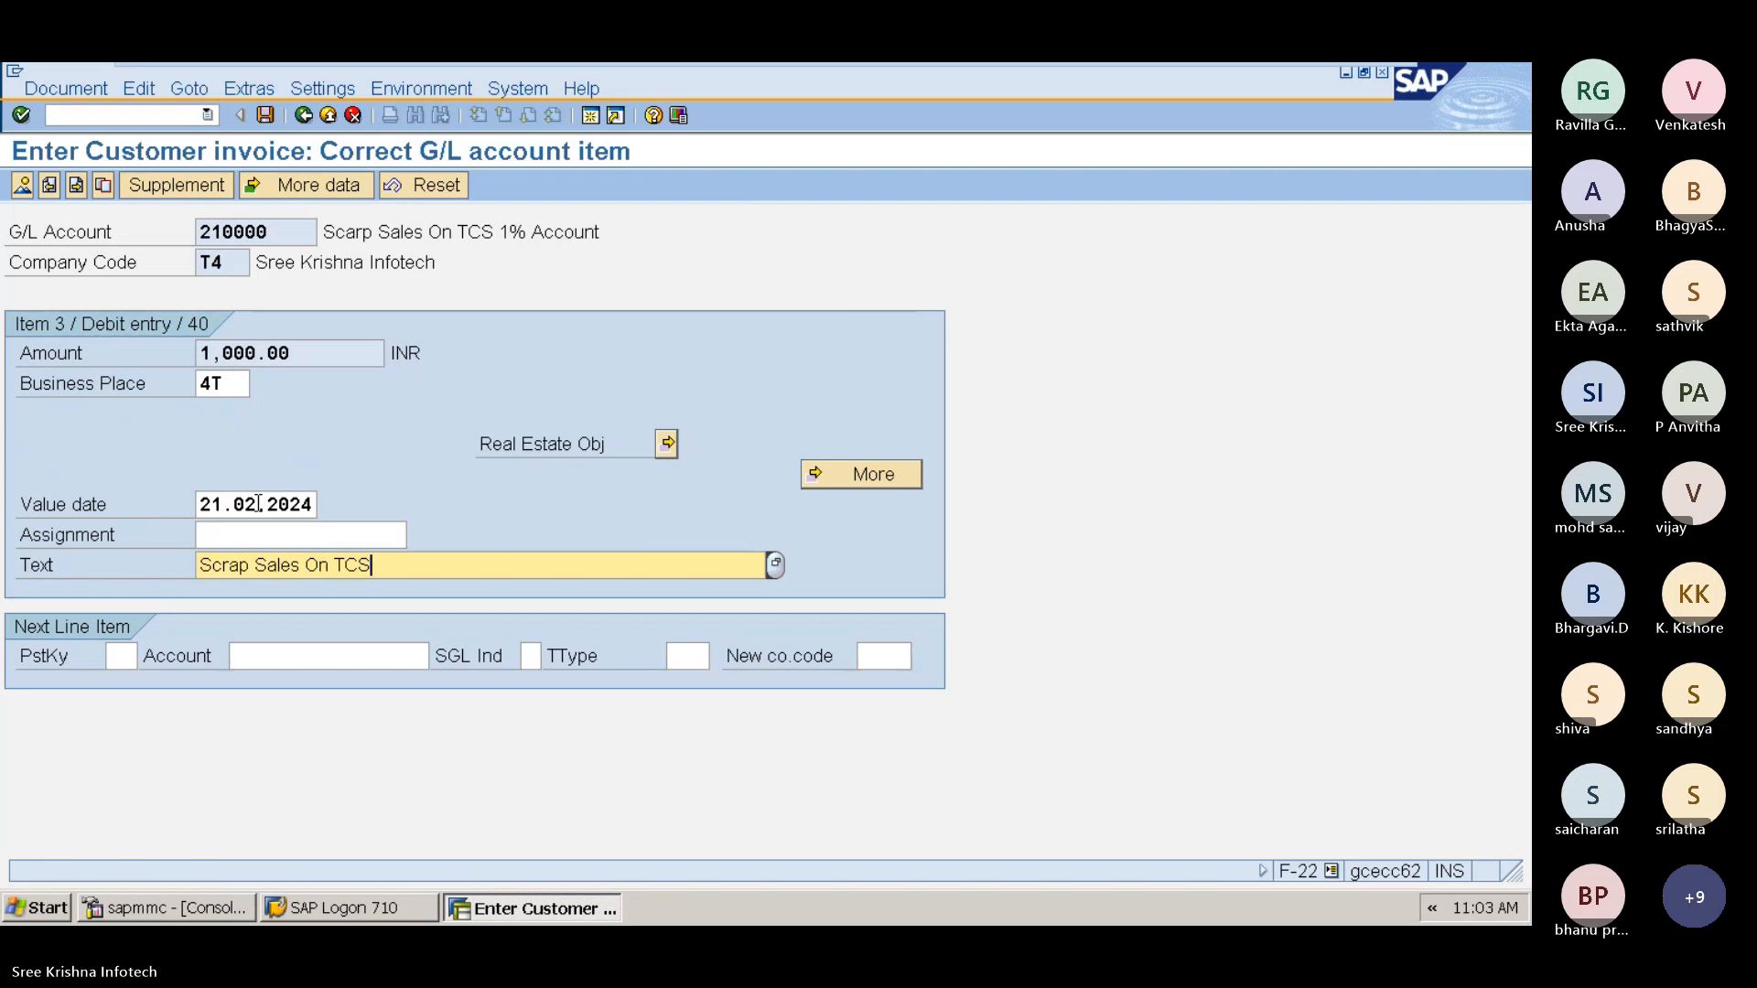
pyautogui.write(' Account')
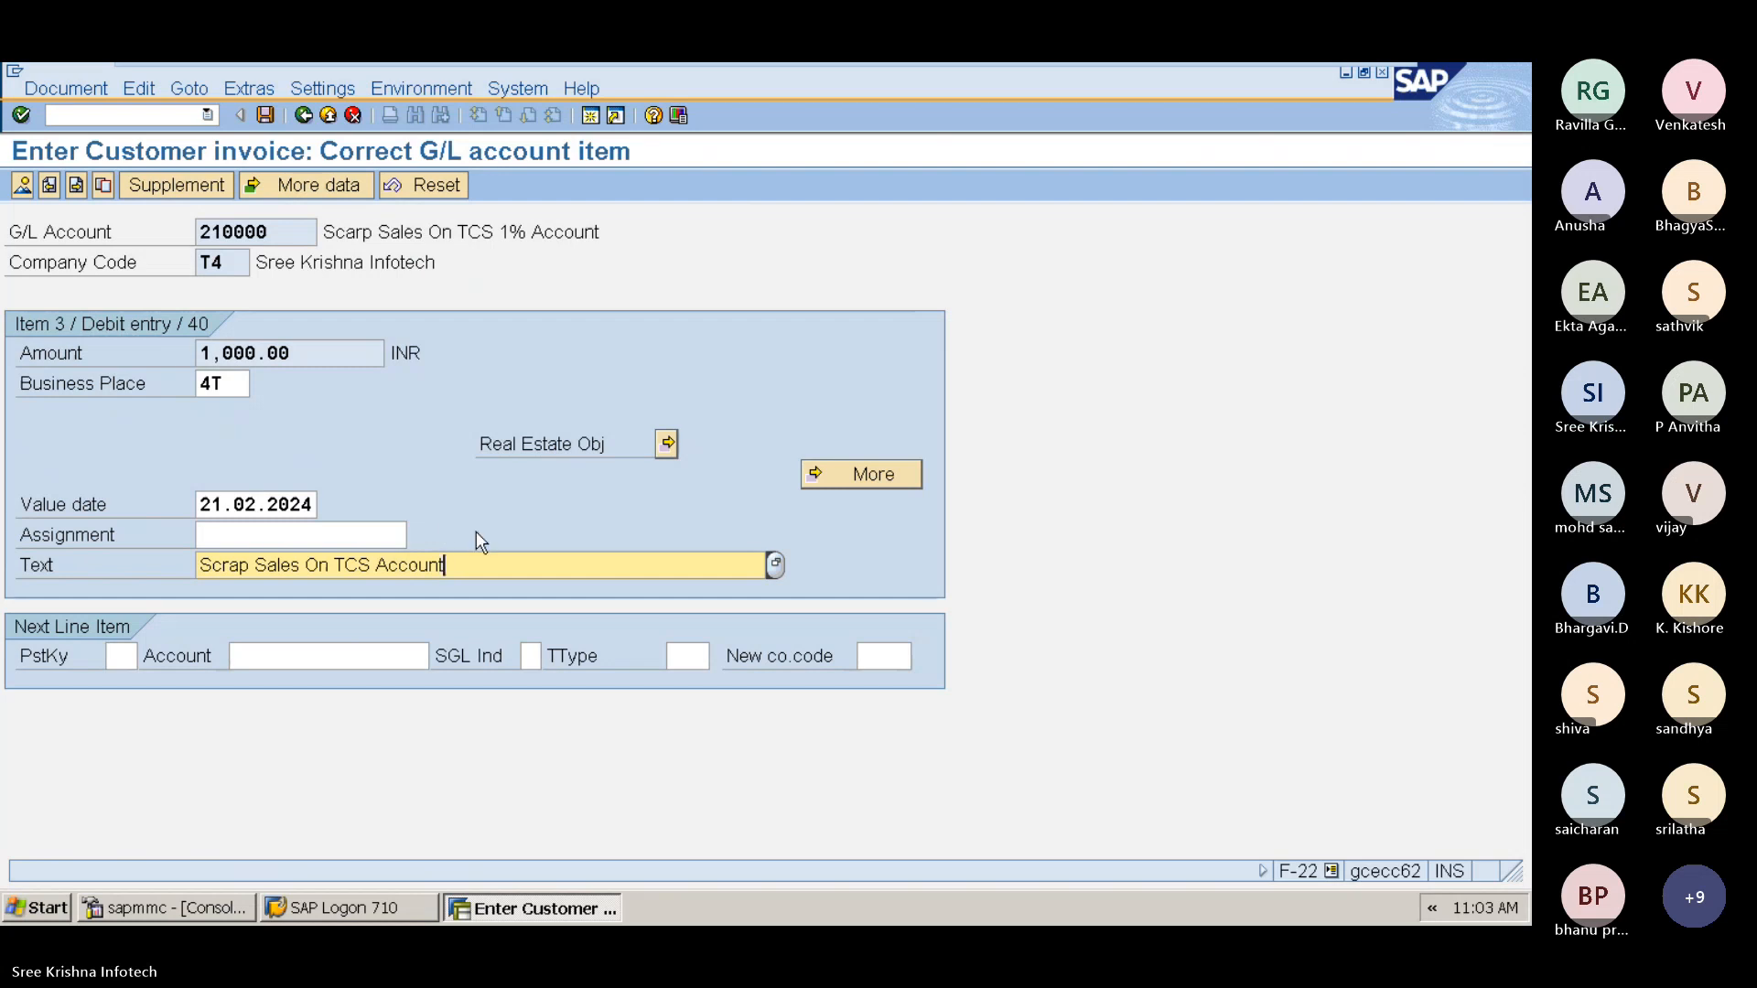
pyautogui.press('Return')
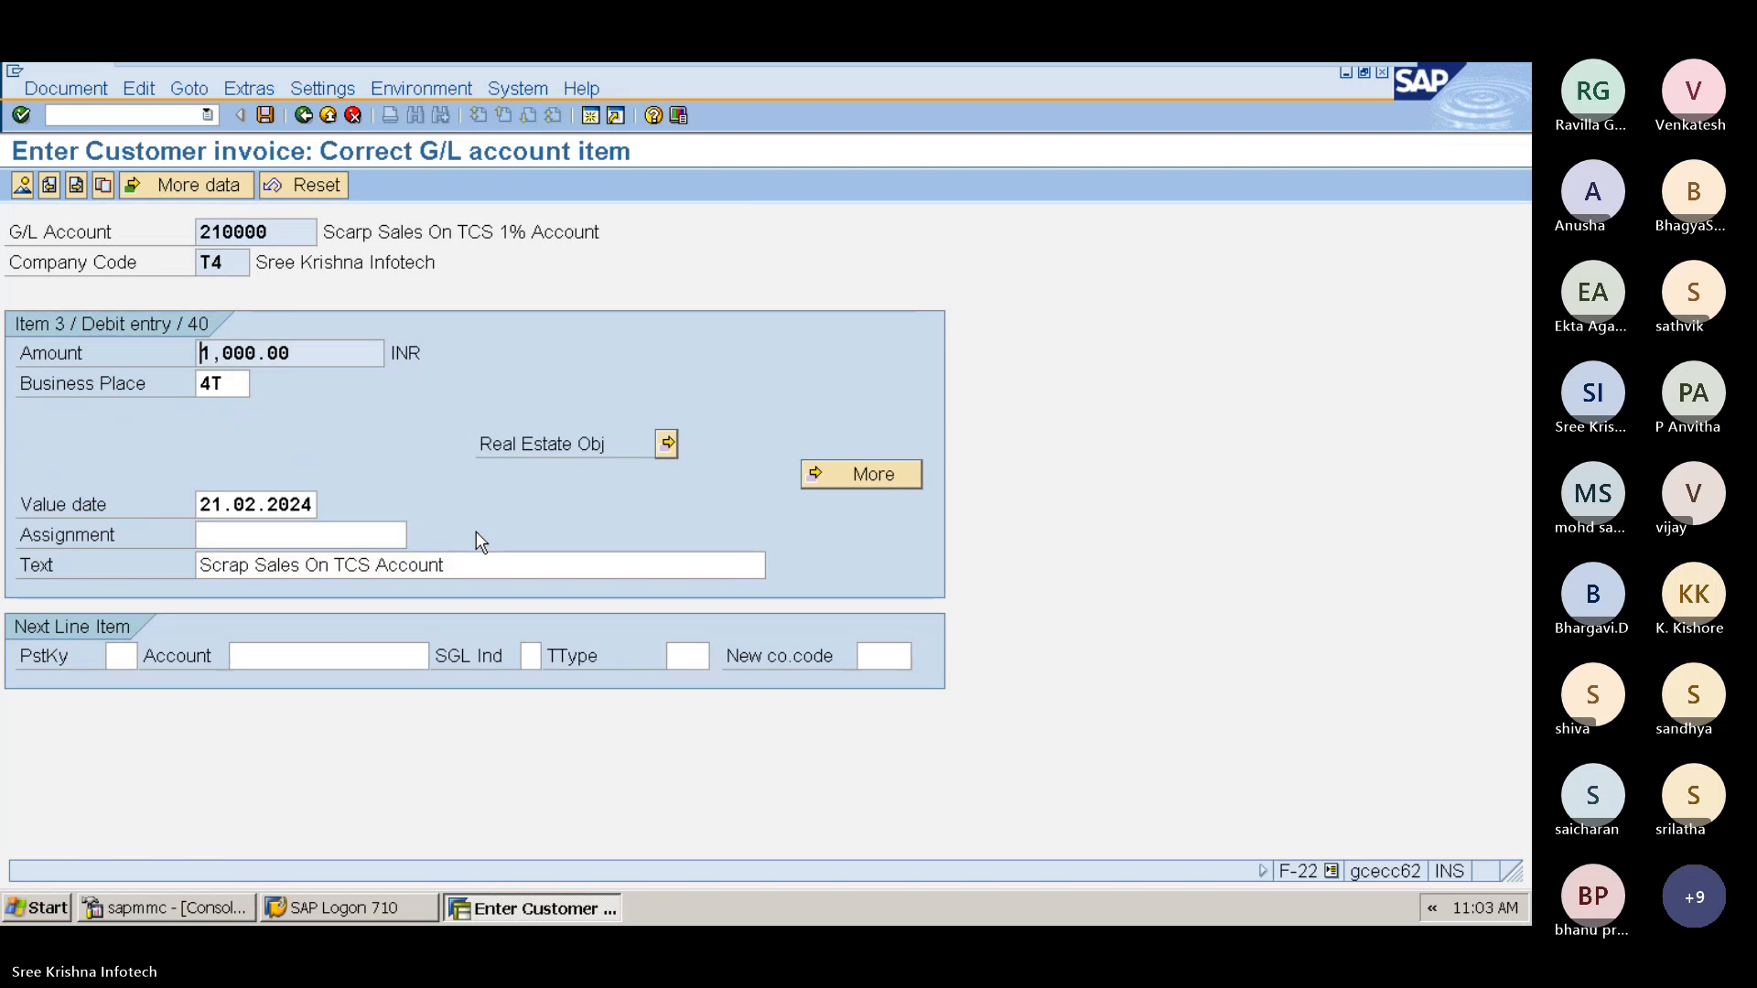
pyautogui.click(476, 533)
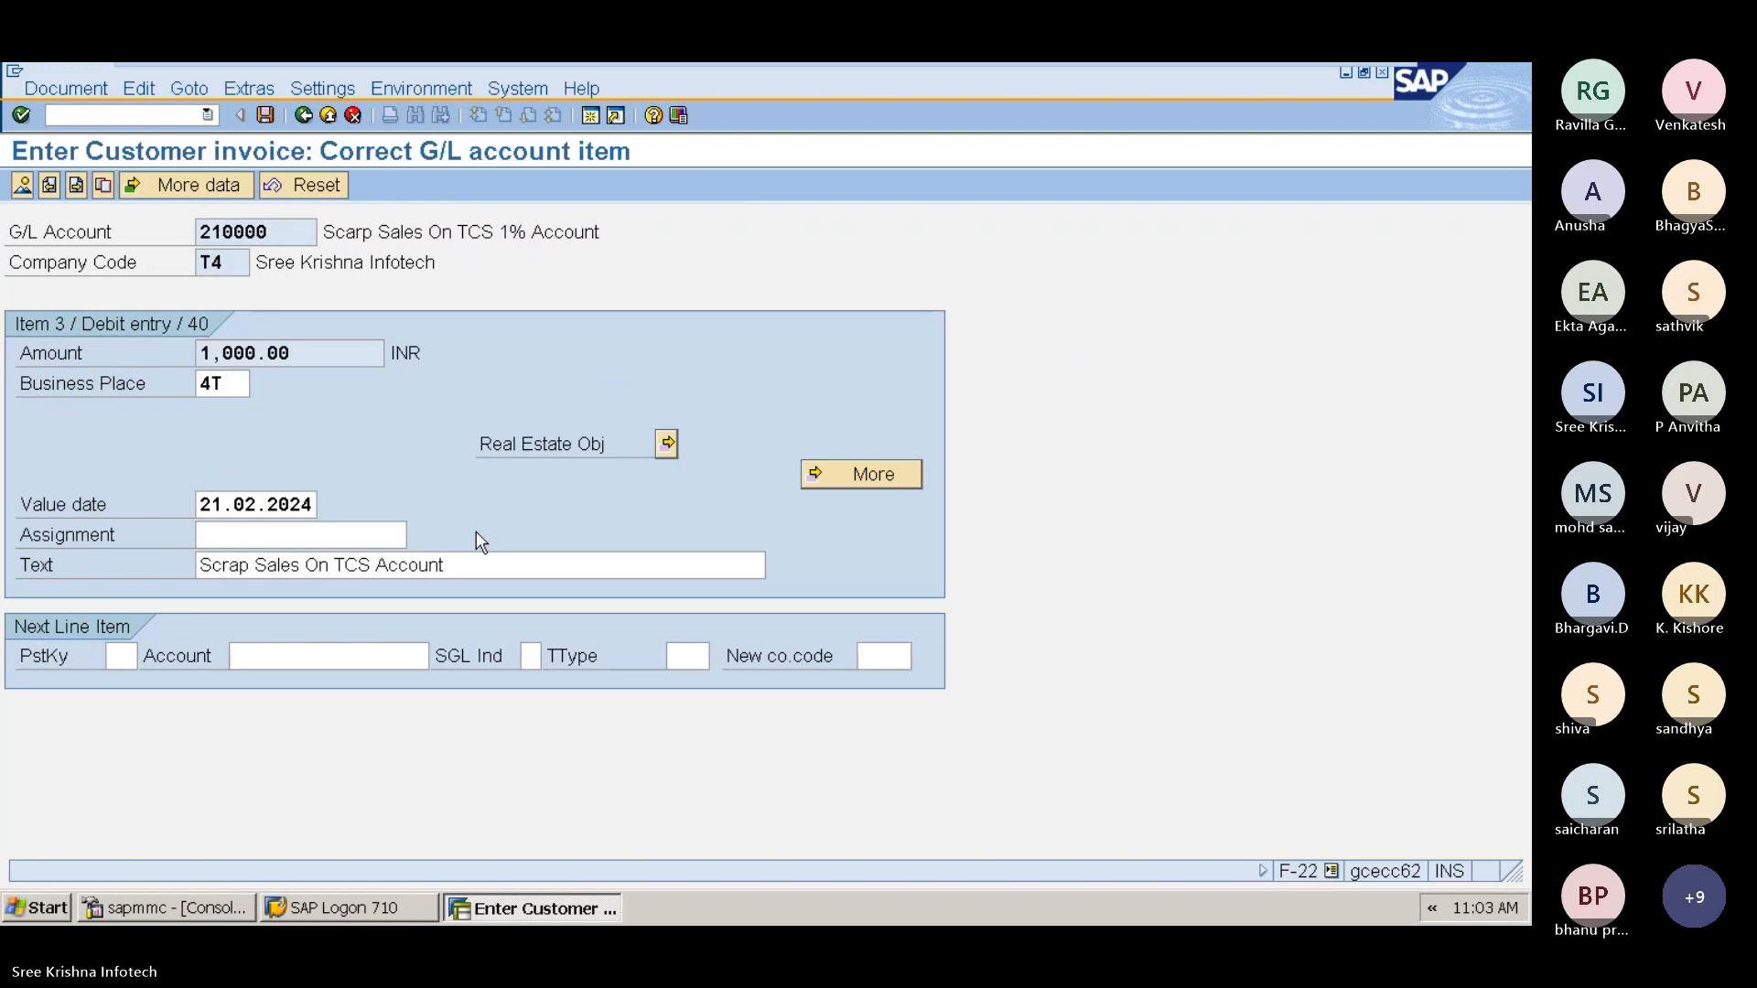
pyautogui.hotkey('ctrl', 's')
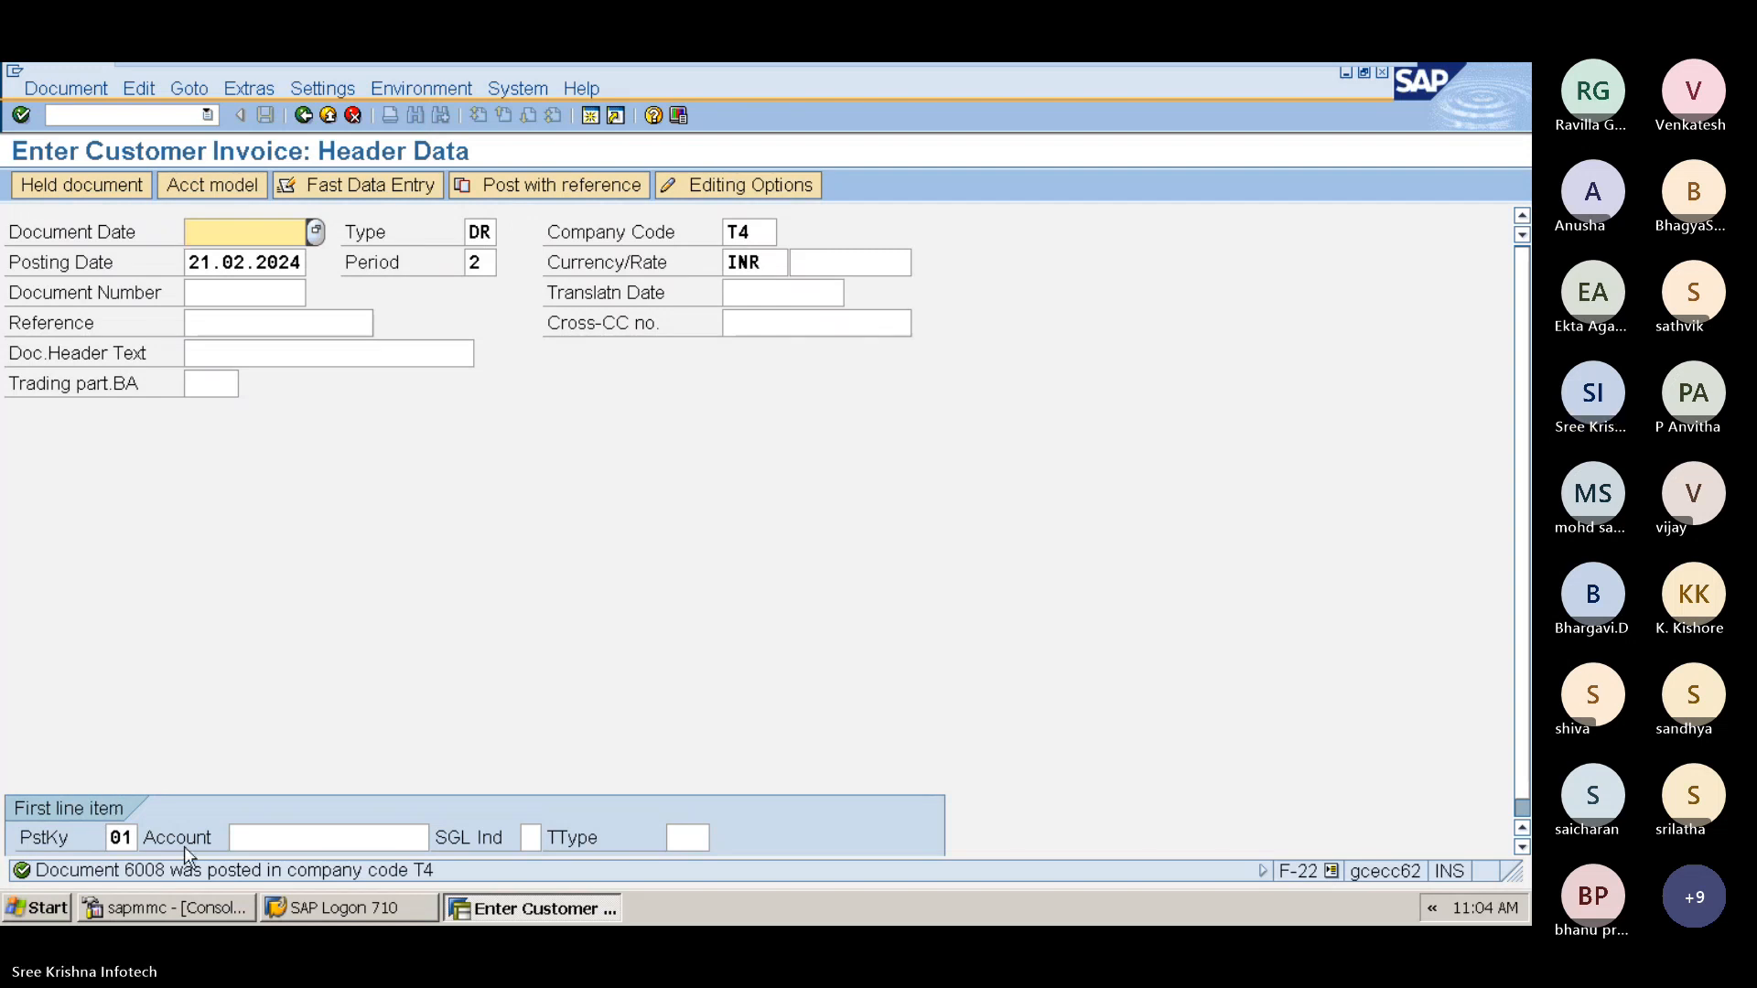
# Step: Open the Display Document screen for the posted invoice and return to the main menu
pyautogui.click(155, 121)
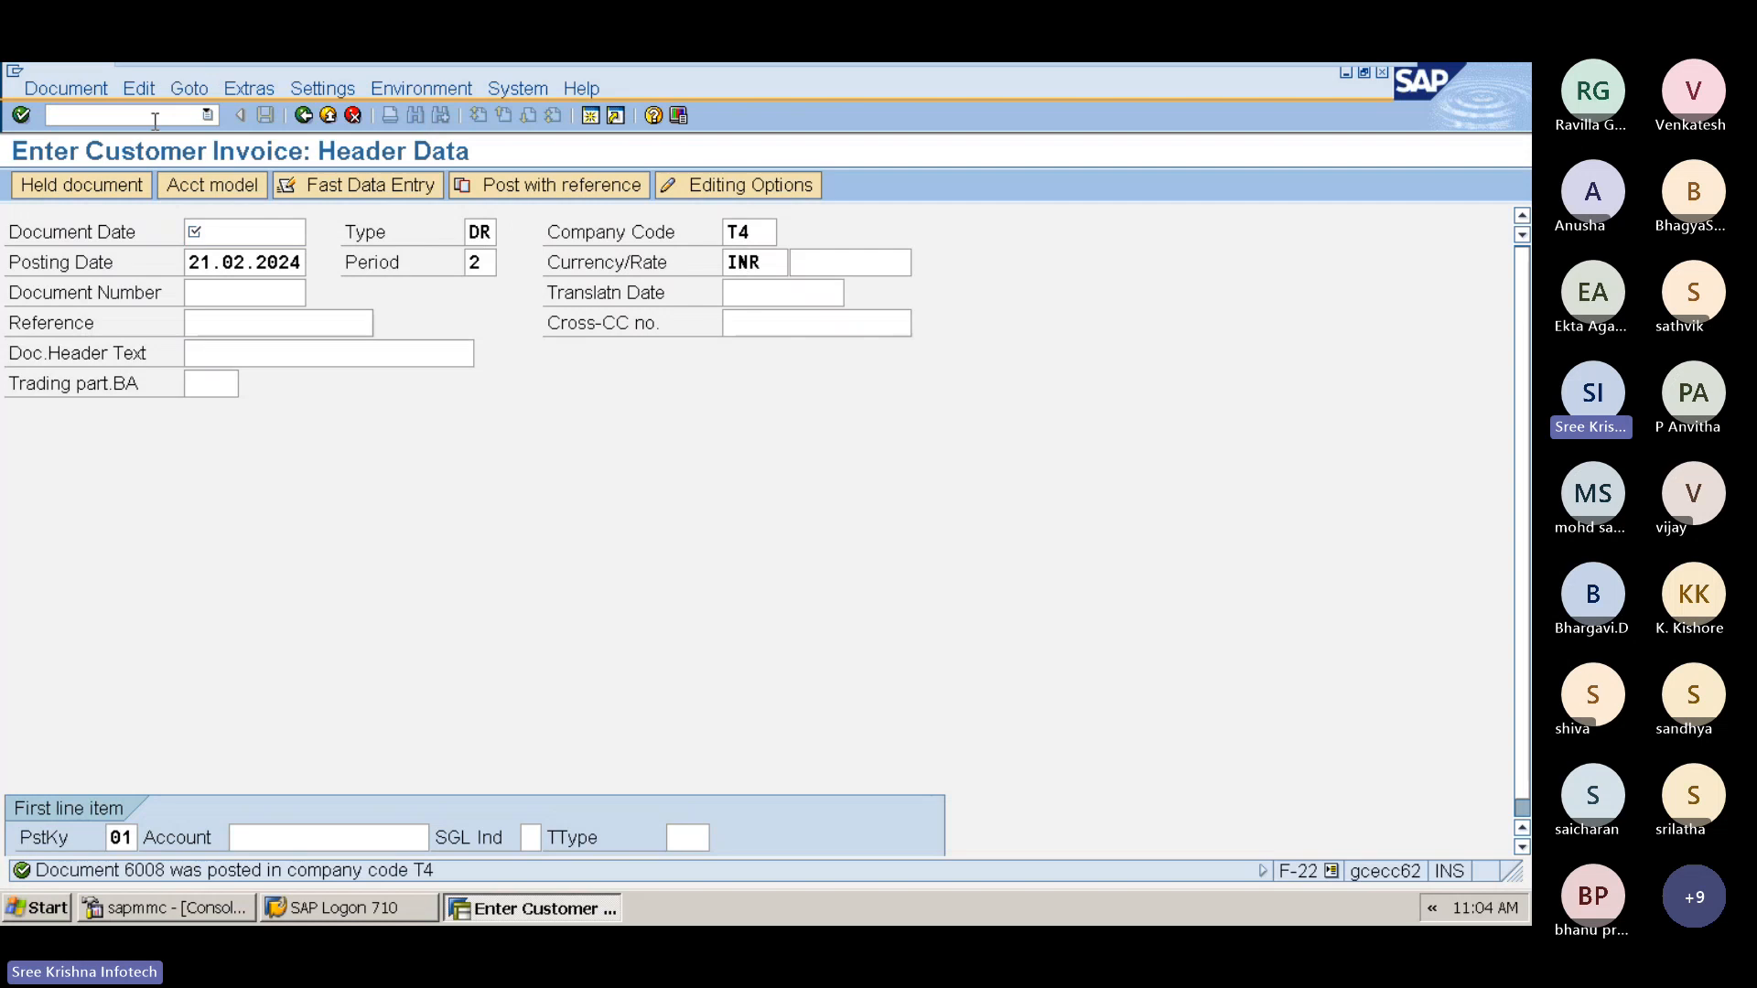
pyautogui.write('/nf-22')
pyautogui.press('Return')
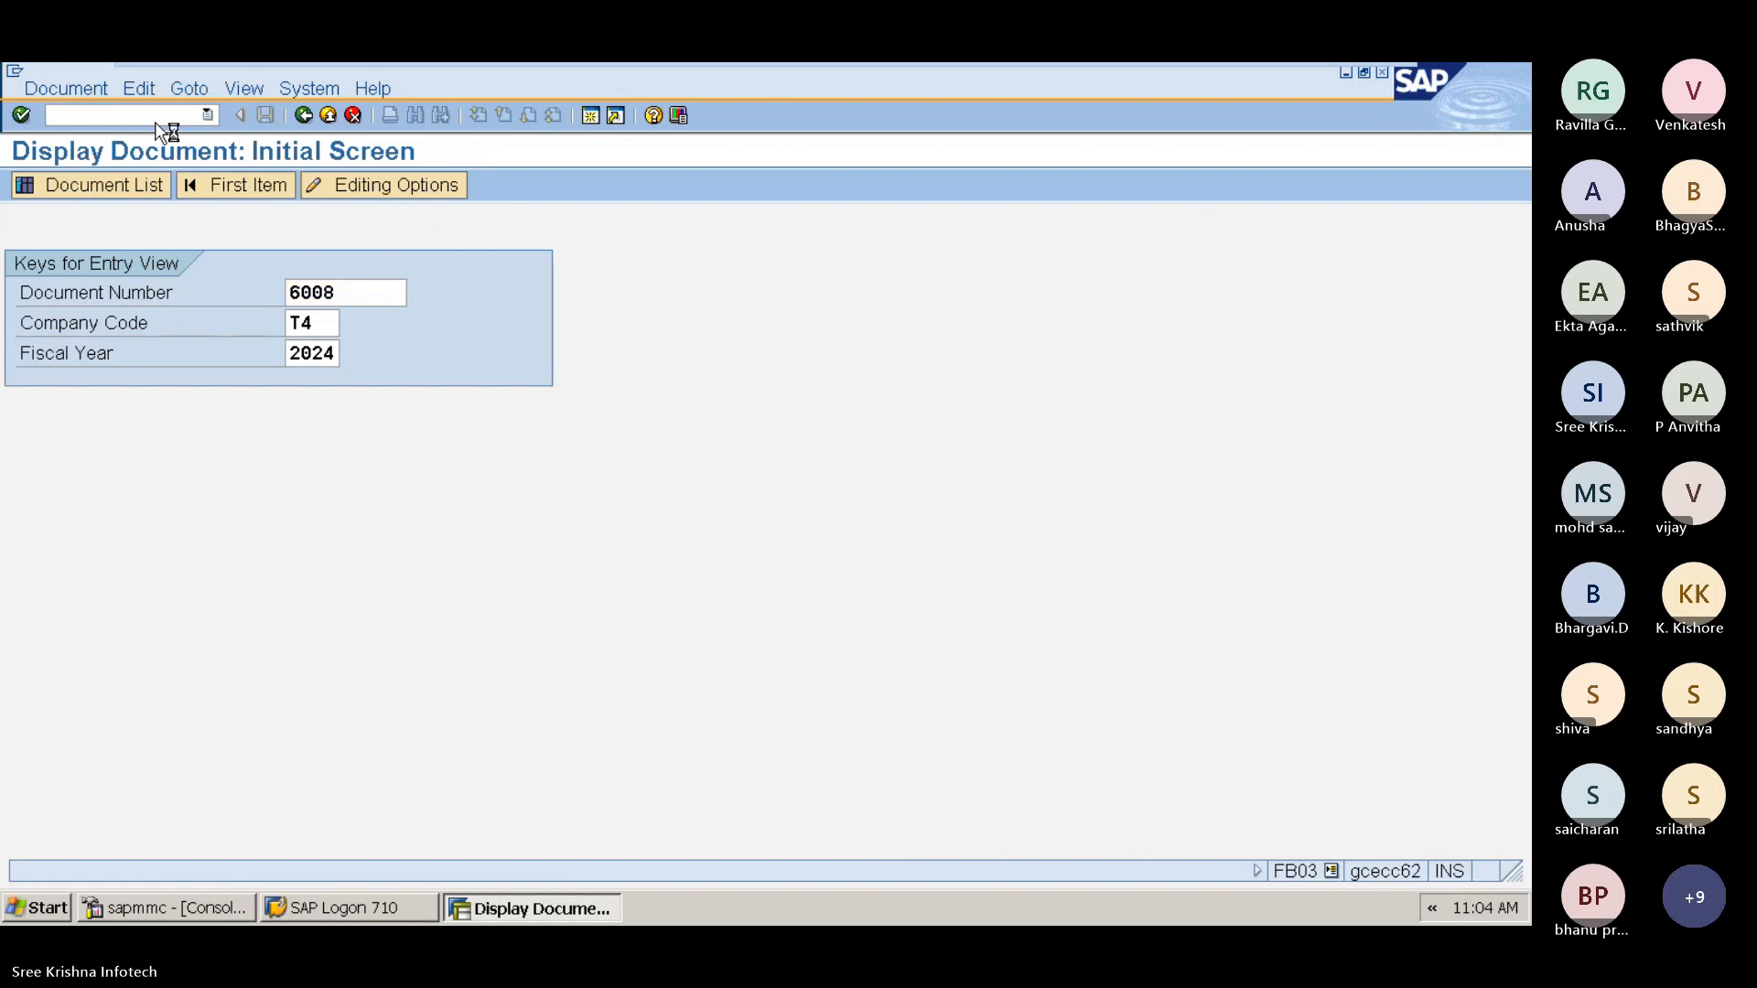
pyautogui.press('Return')
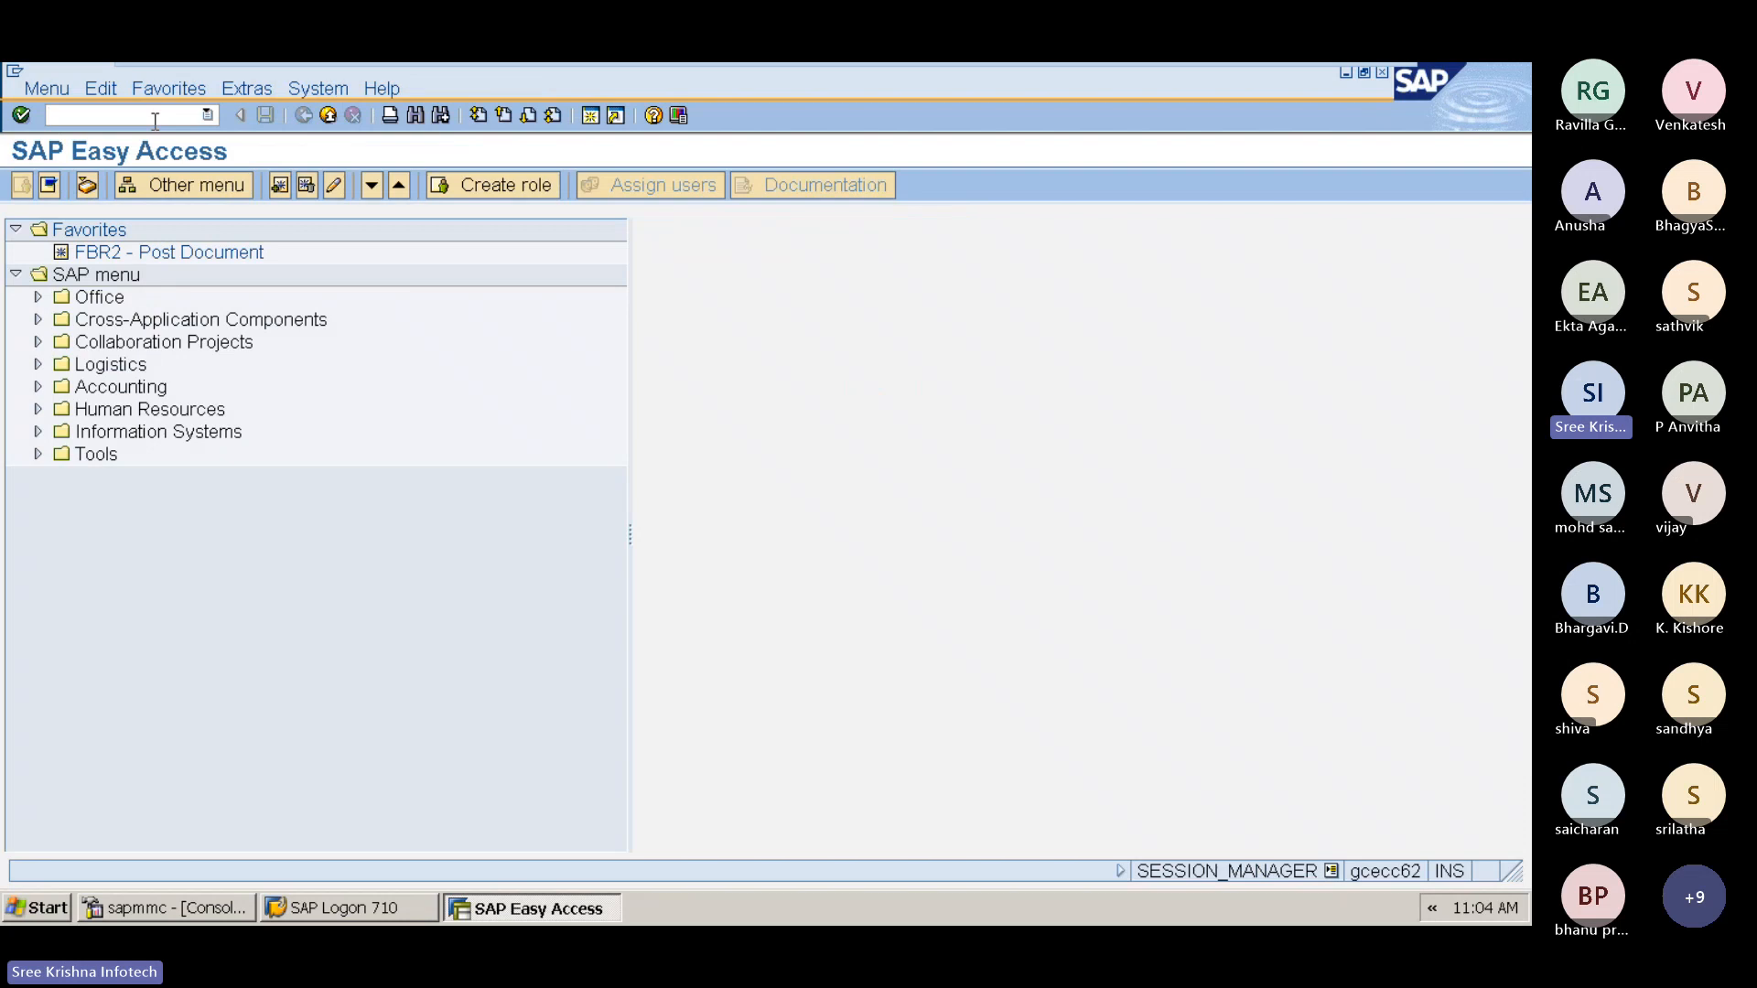
# Step: Run G/L account balance display FAGLB03 for account 300001 in company code T4, fiscal year 2024
pyautogui.write('FAG')
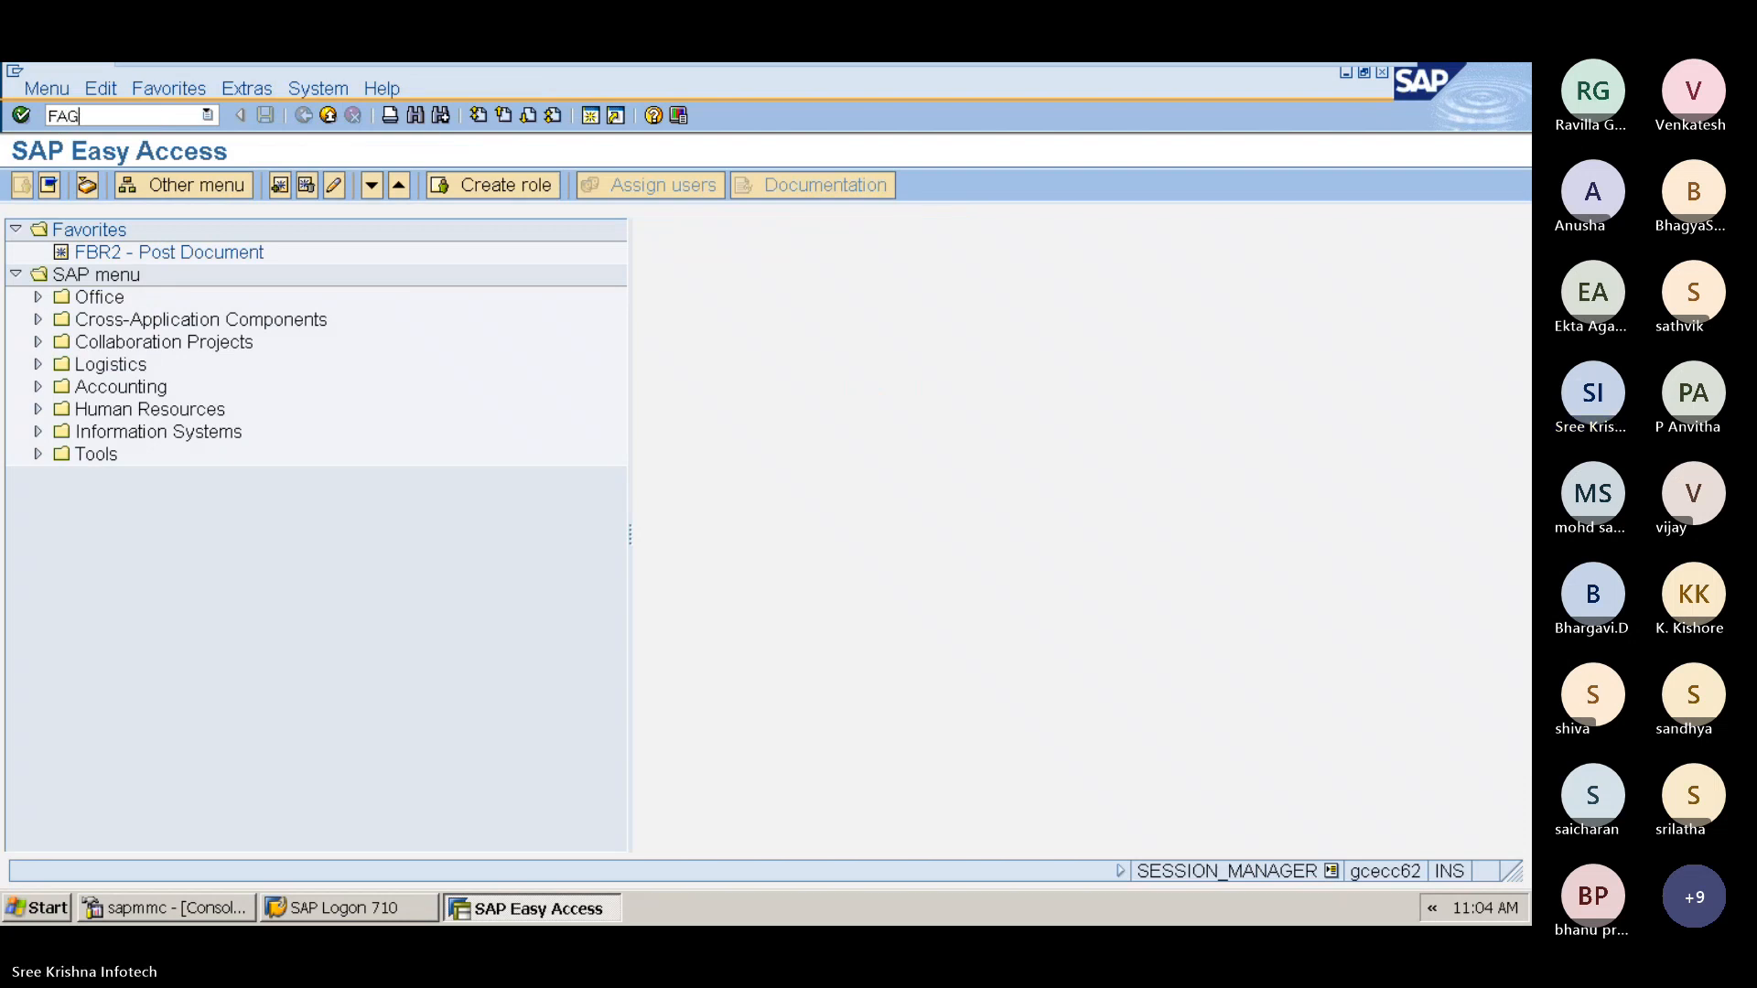
pyautogui.write('LB03')
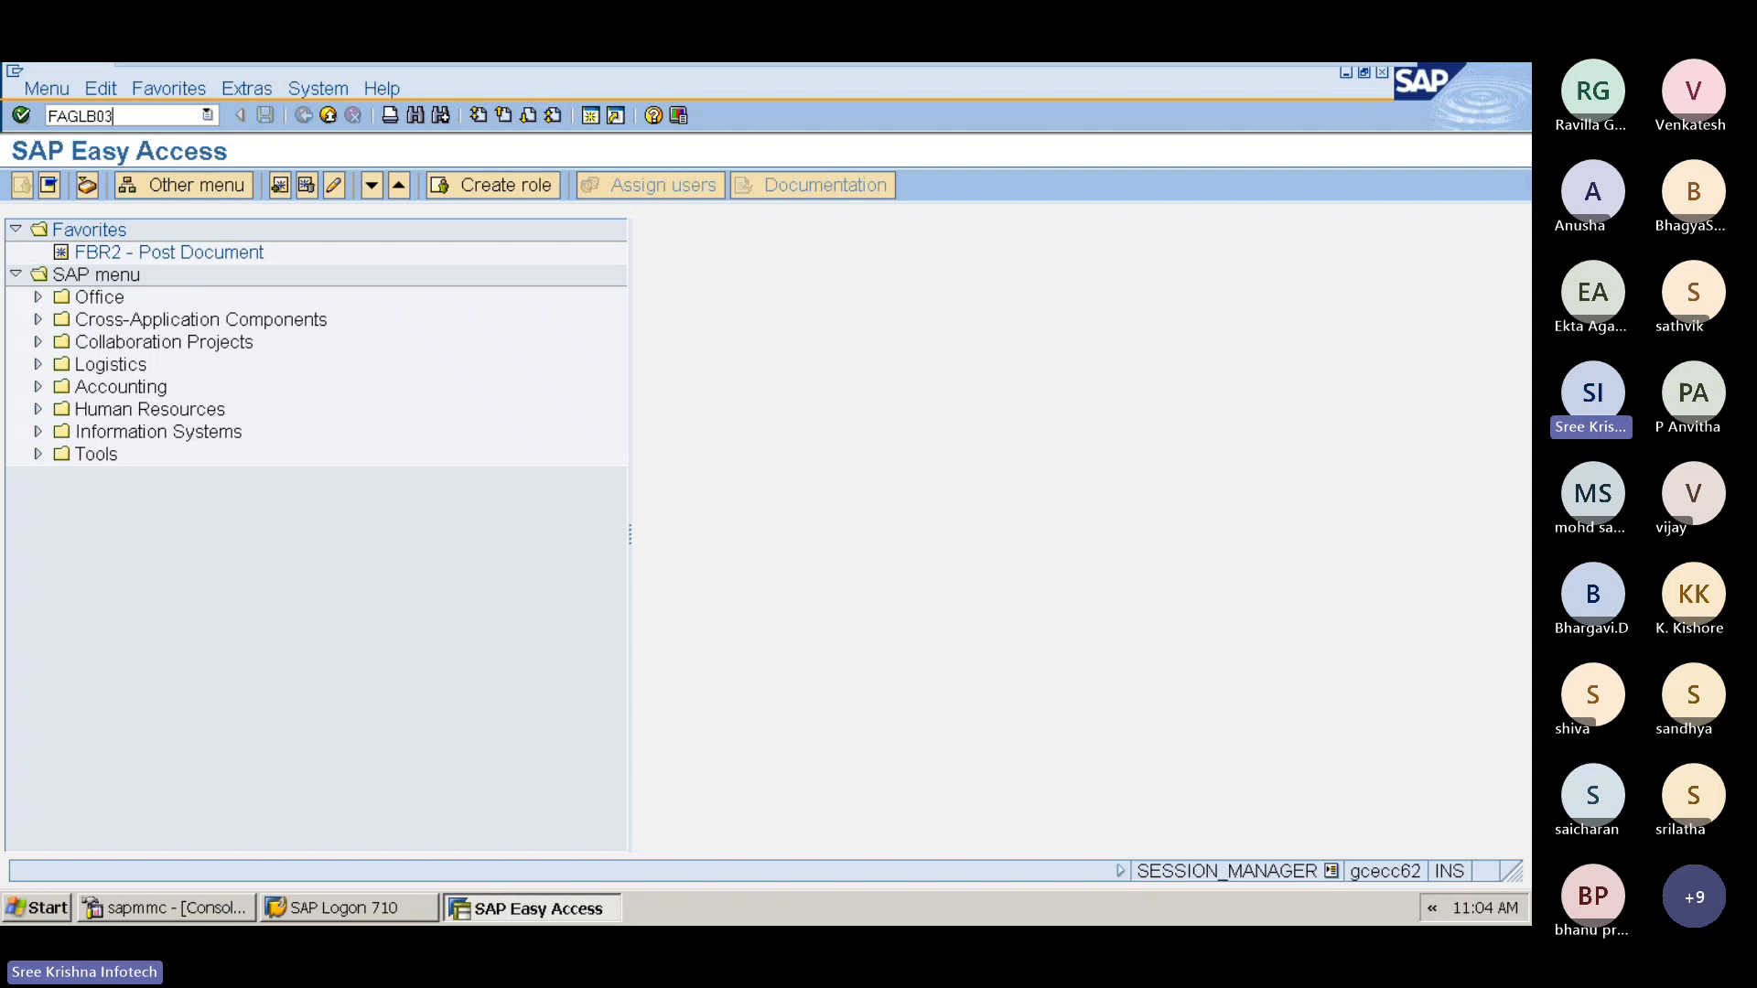
pyautogui.press('Return')
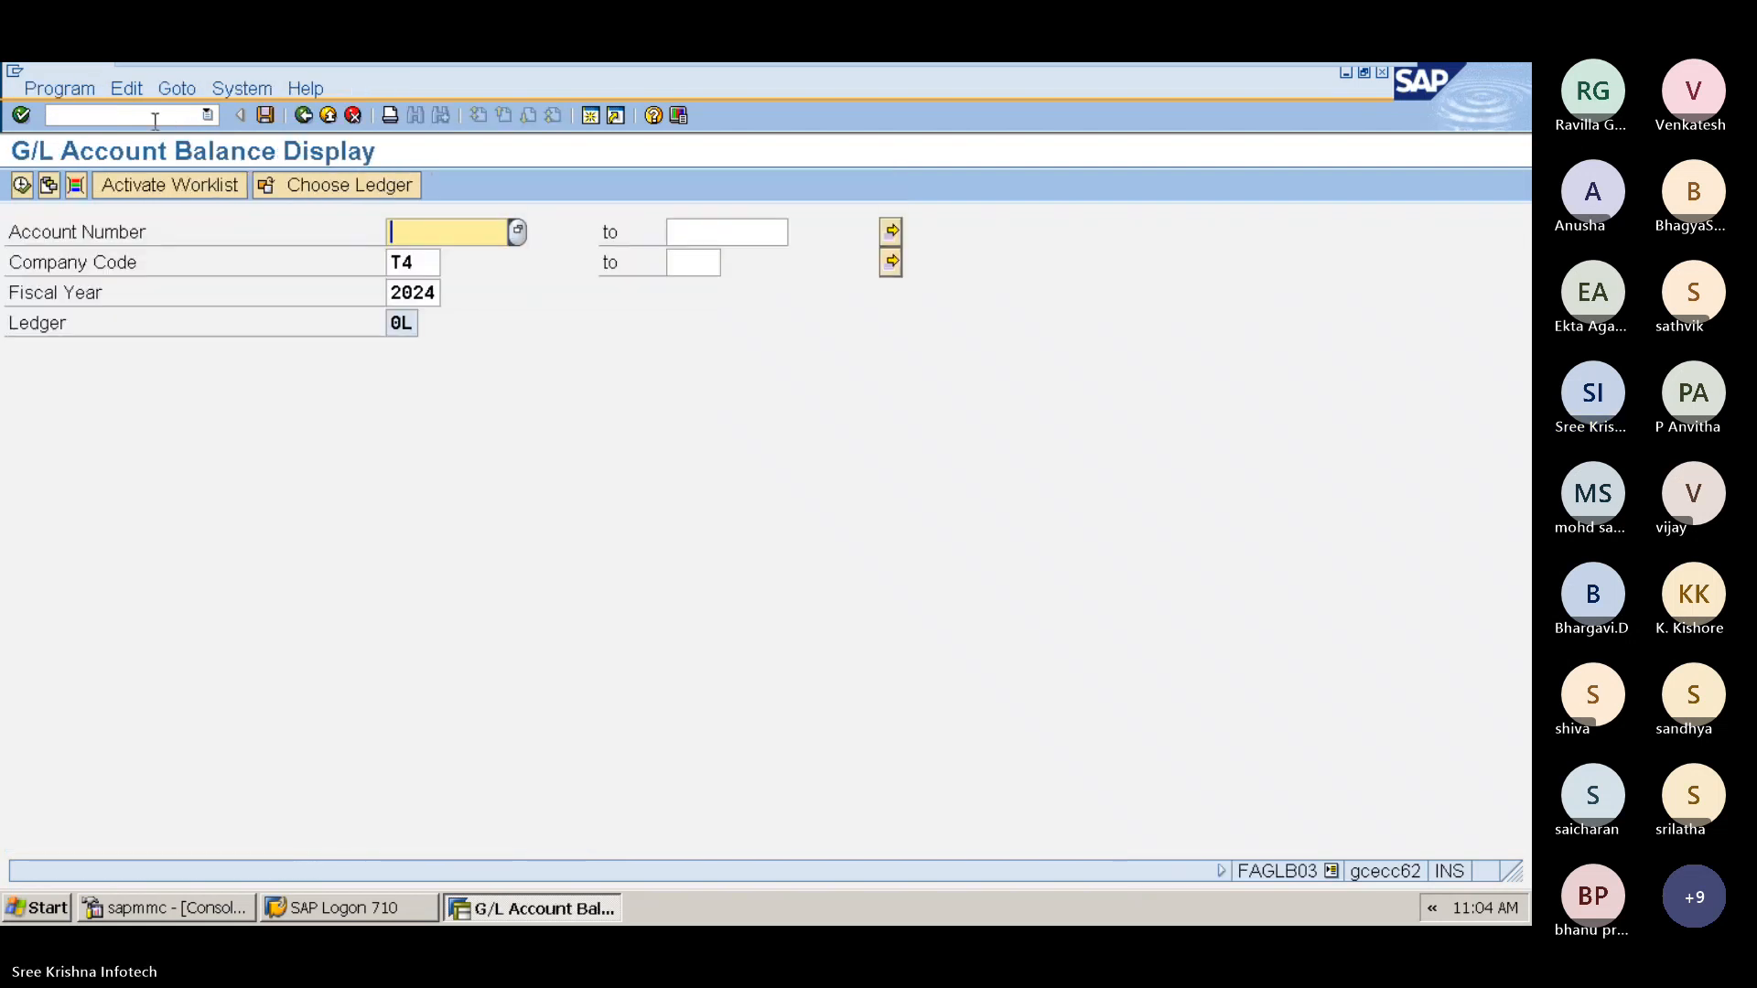
pyautogui.write('300001')
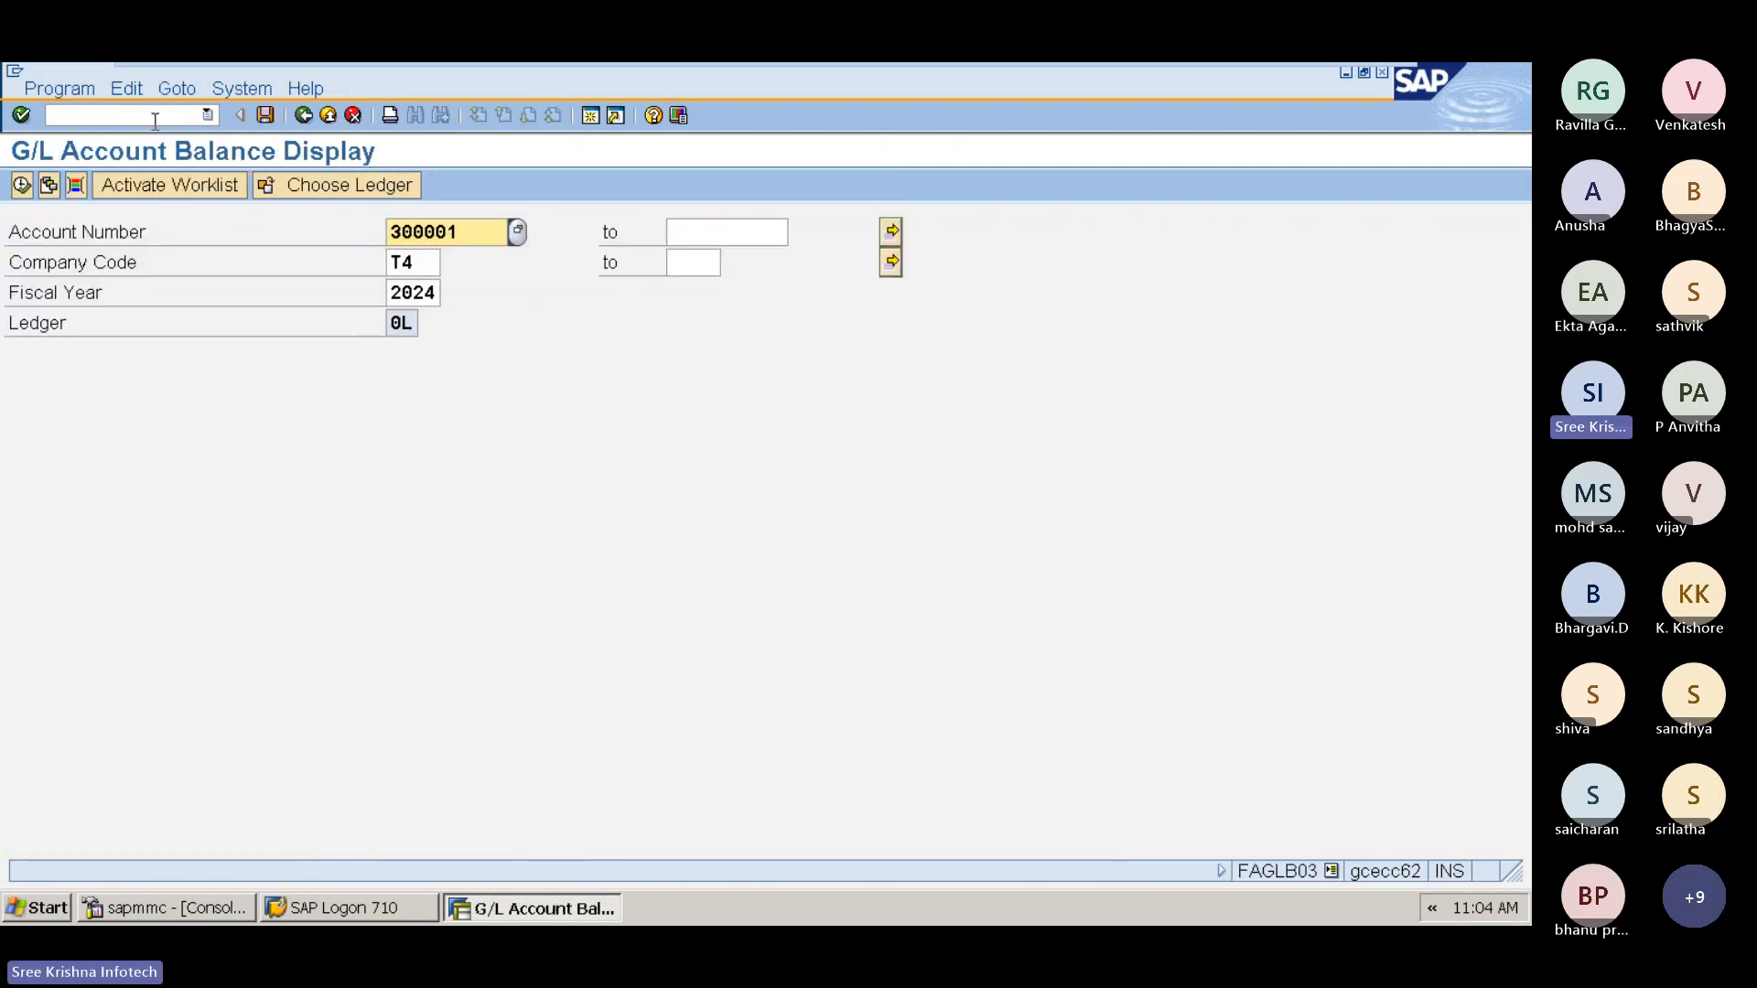
pyautogui.click(21, 186)
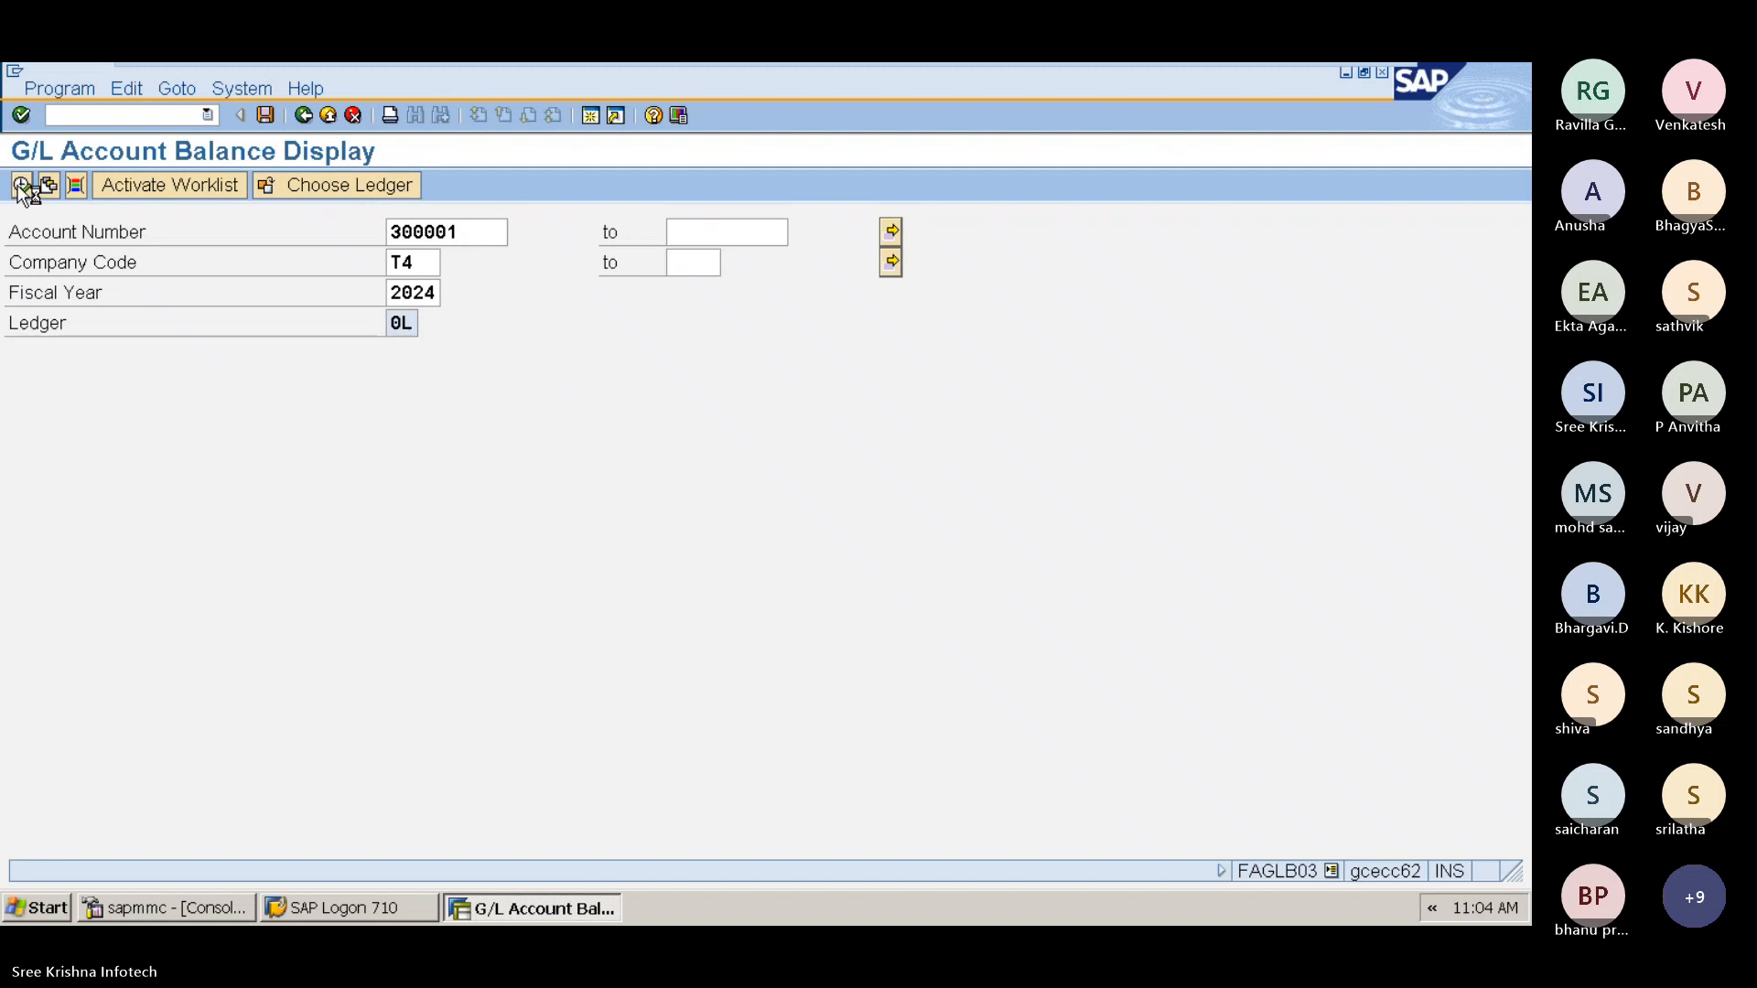
# Step: Drill into period 2 of account 300001 to review its line items, then go back
pyautogui.scroll(-2, 521, 541)
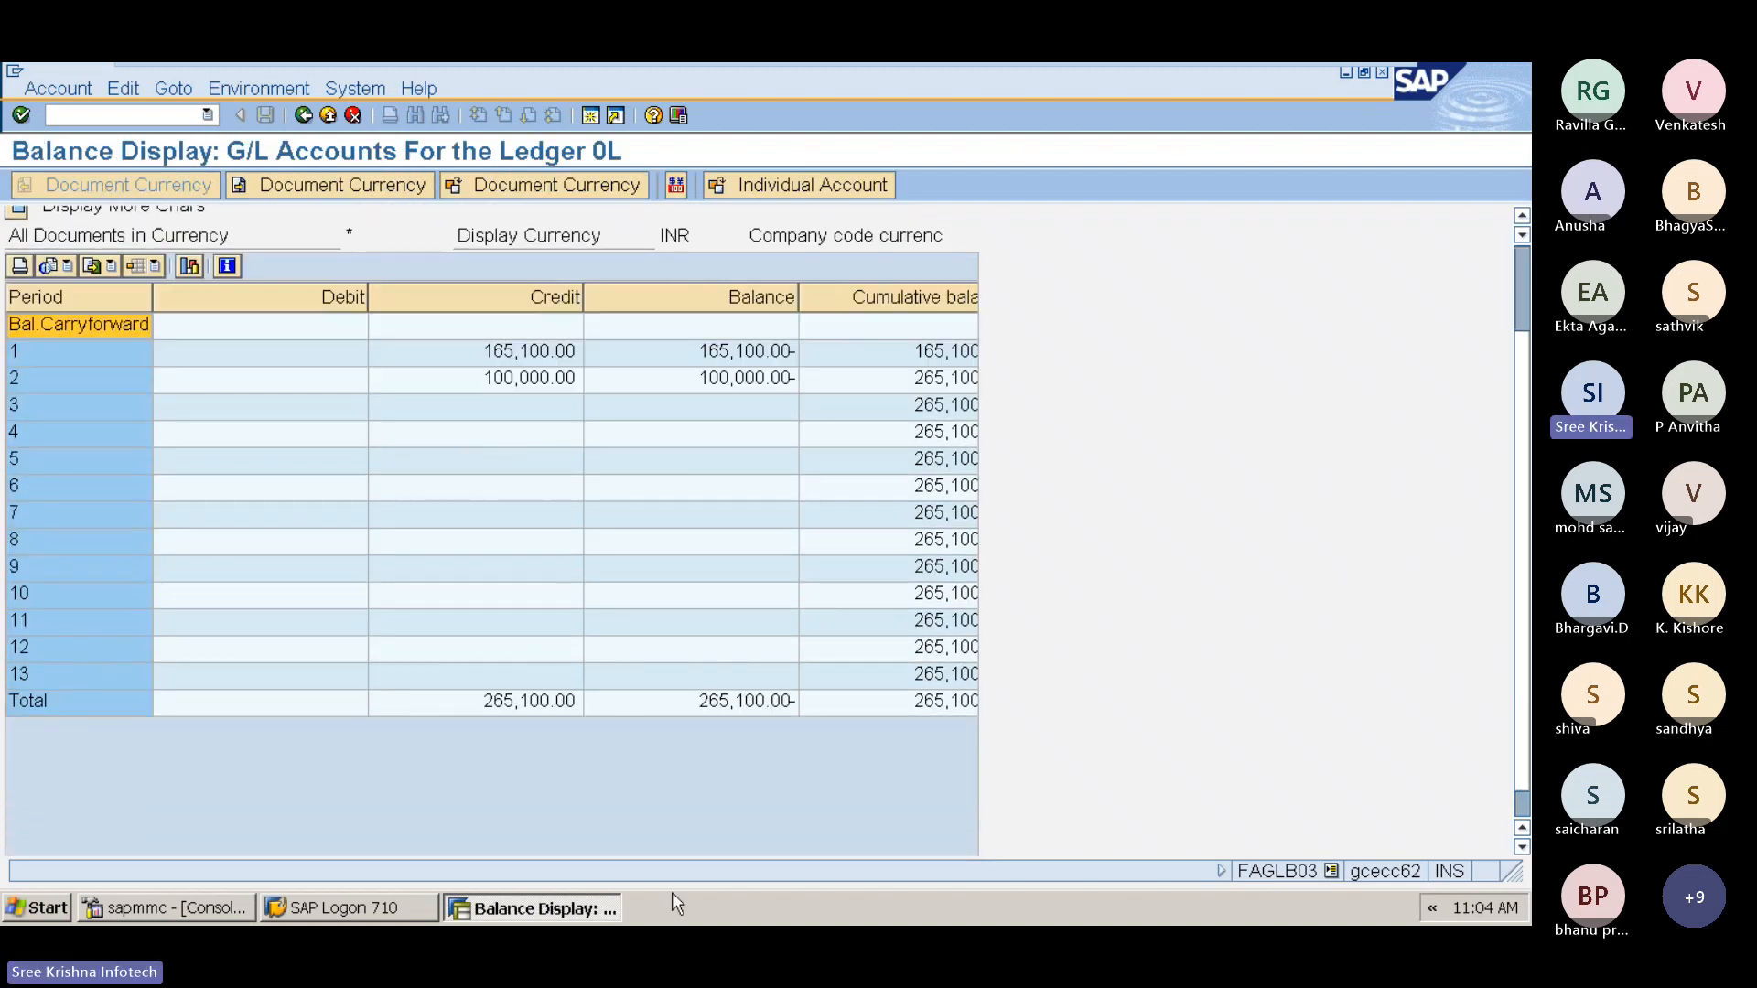
pyautogui.scroll(1, 427, 467)
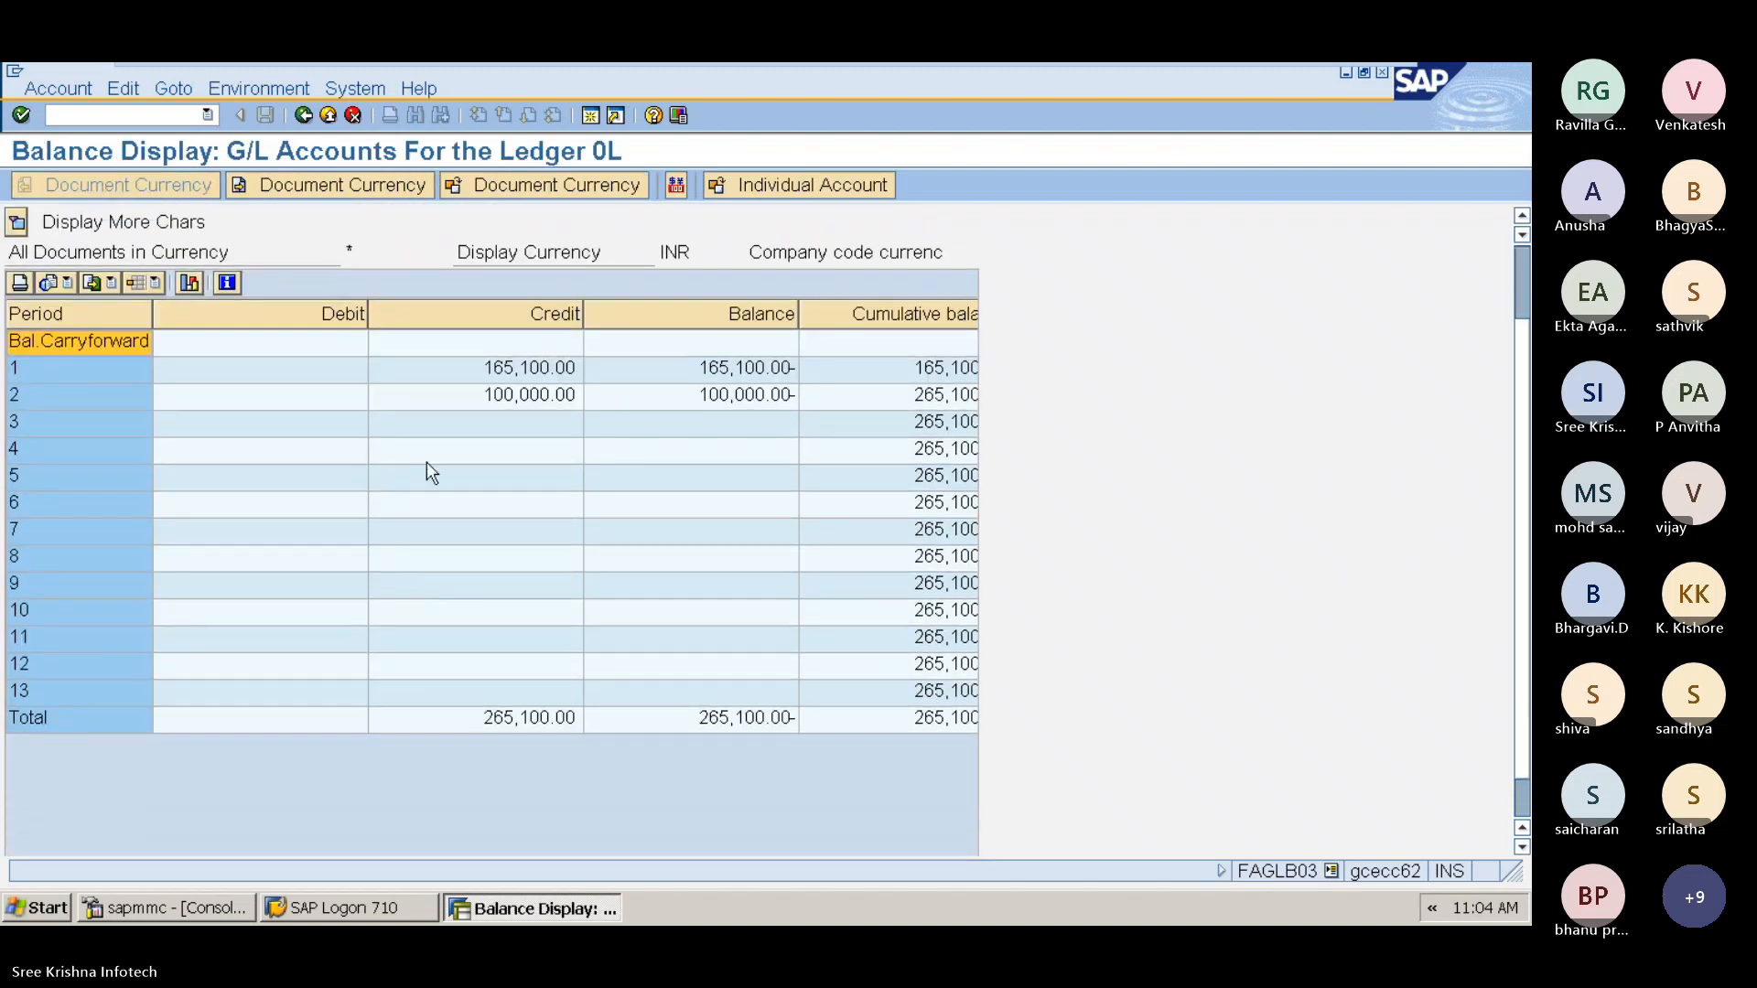
pyautogui.click(516, 395)
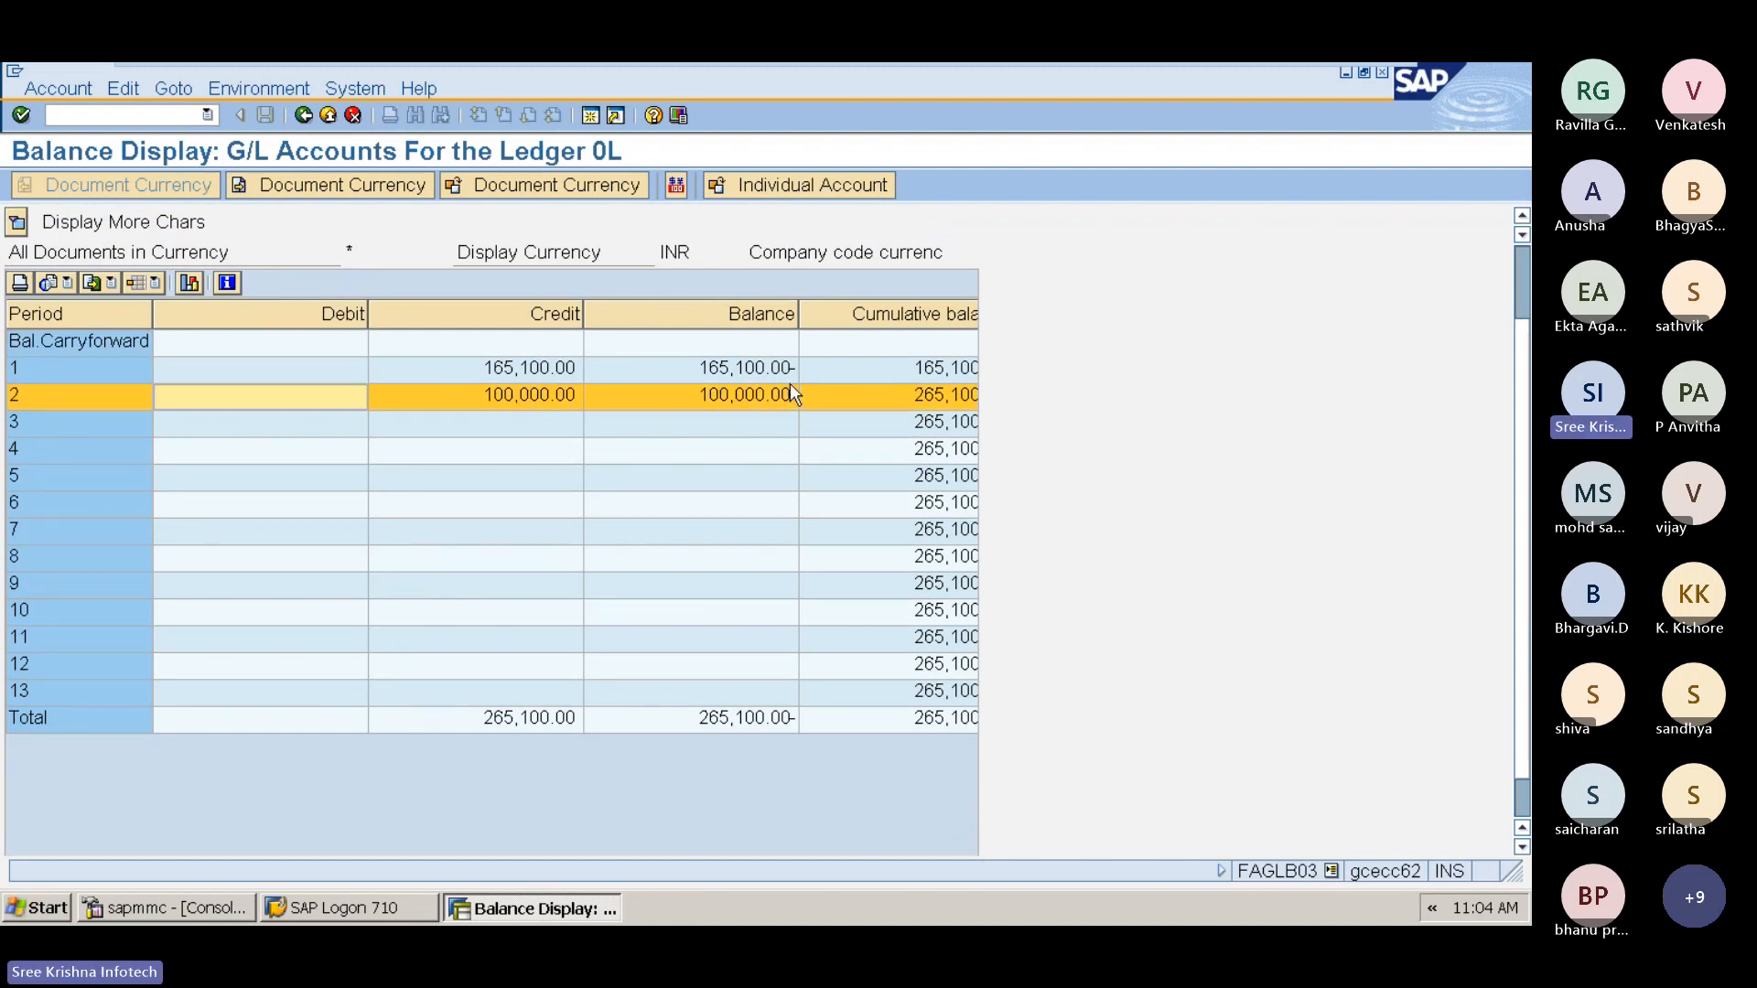
pyautogui.doubleClick(509, 395)
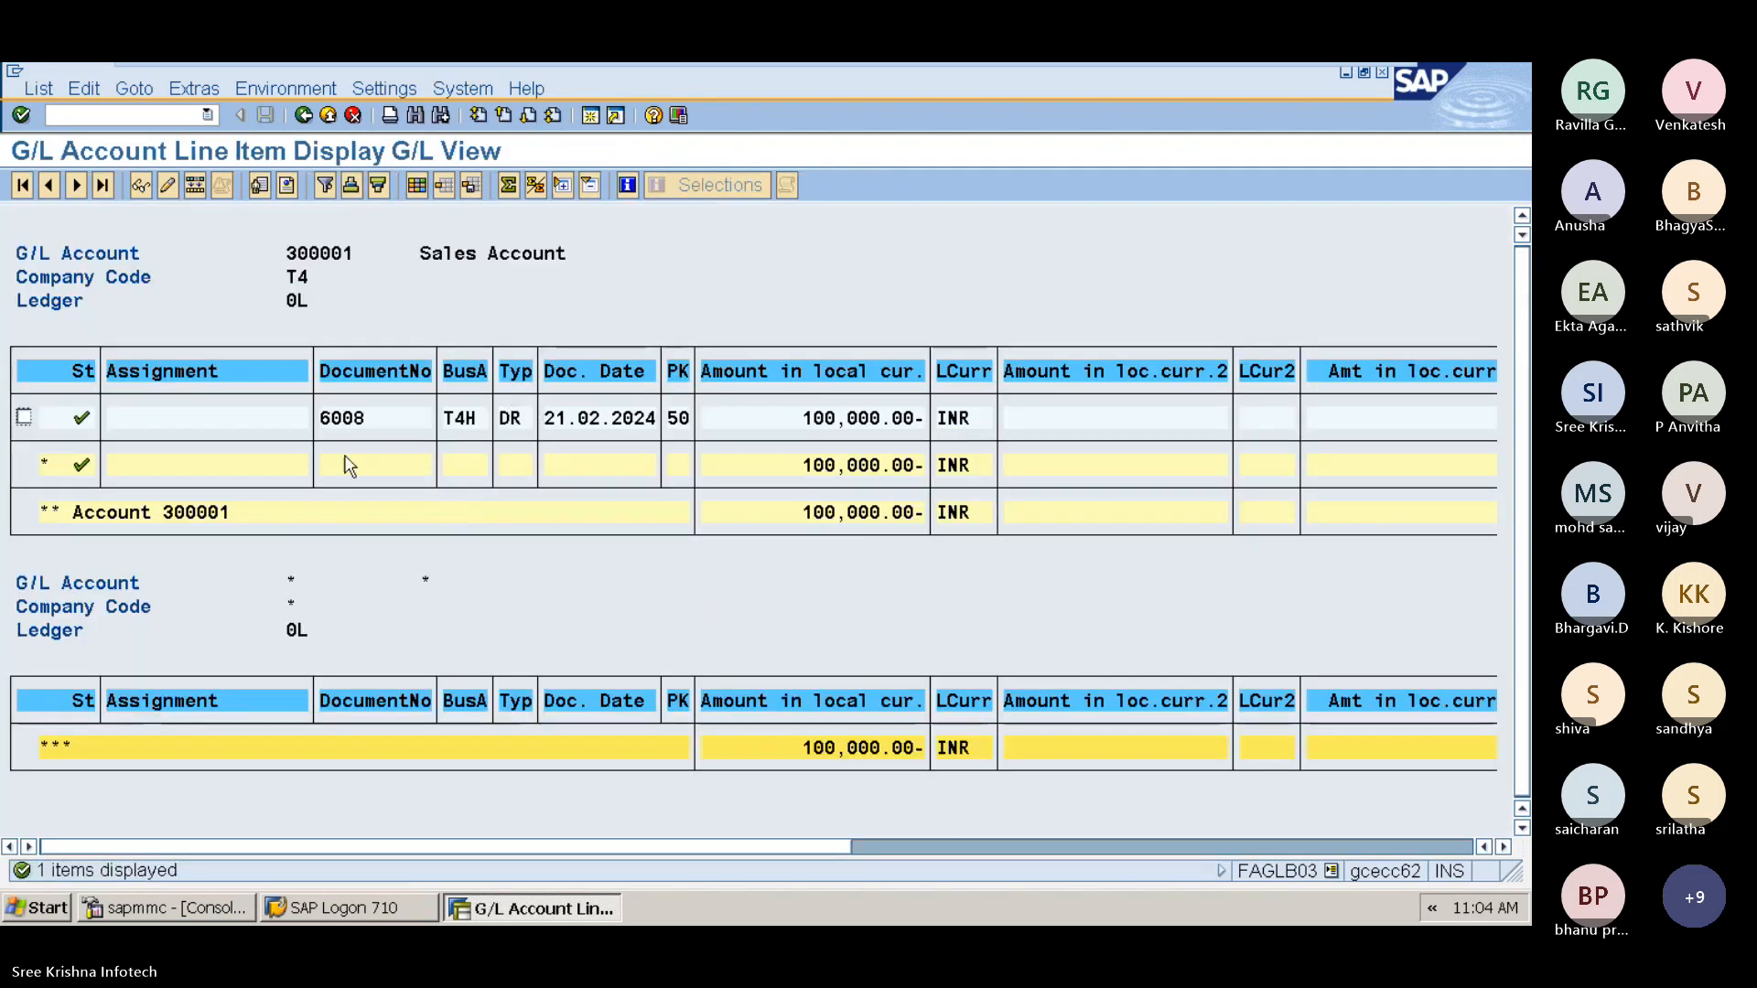
pyautogui.click(992, 846)
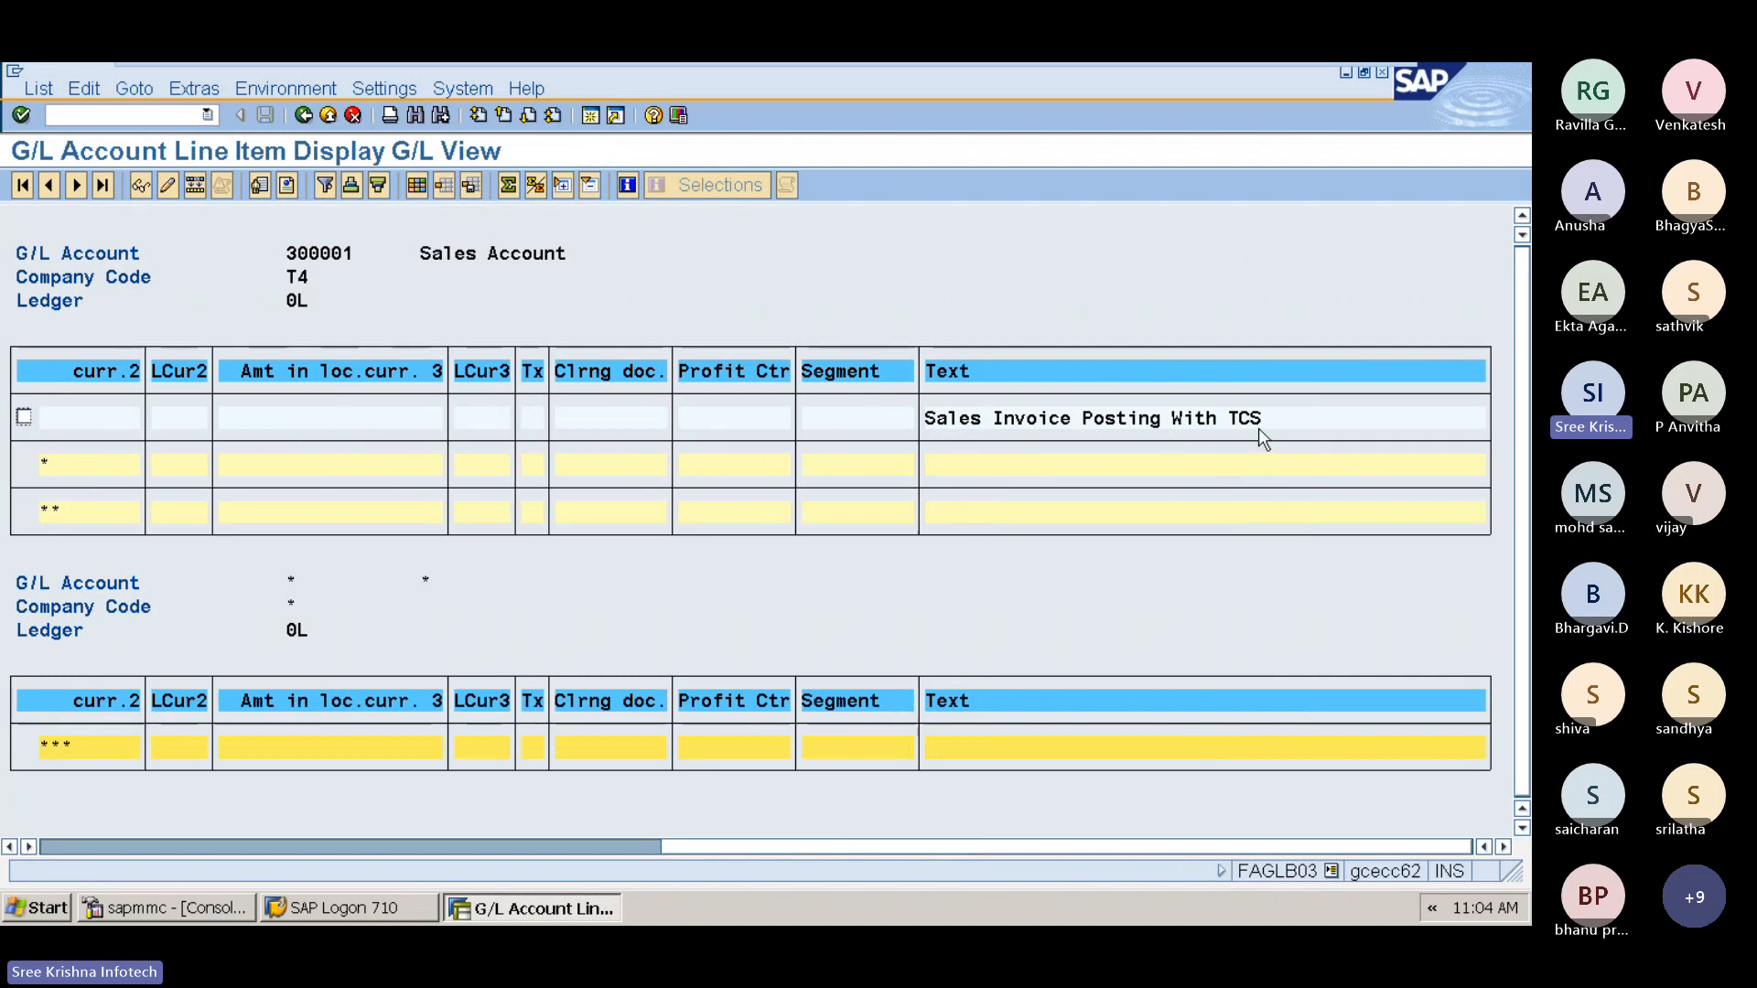
pyautogui.press('F3')
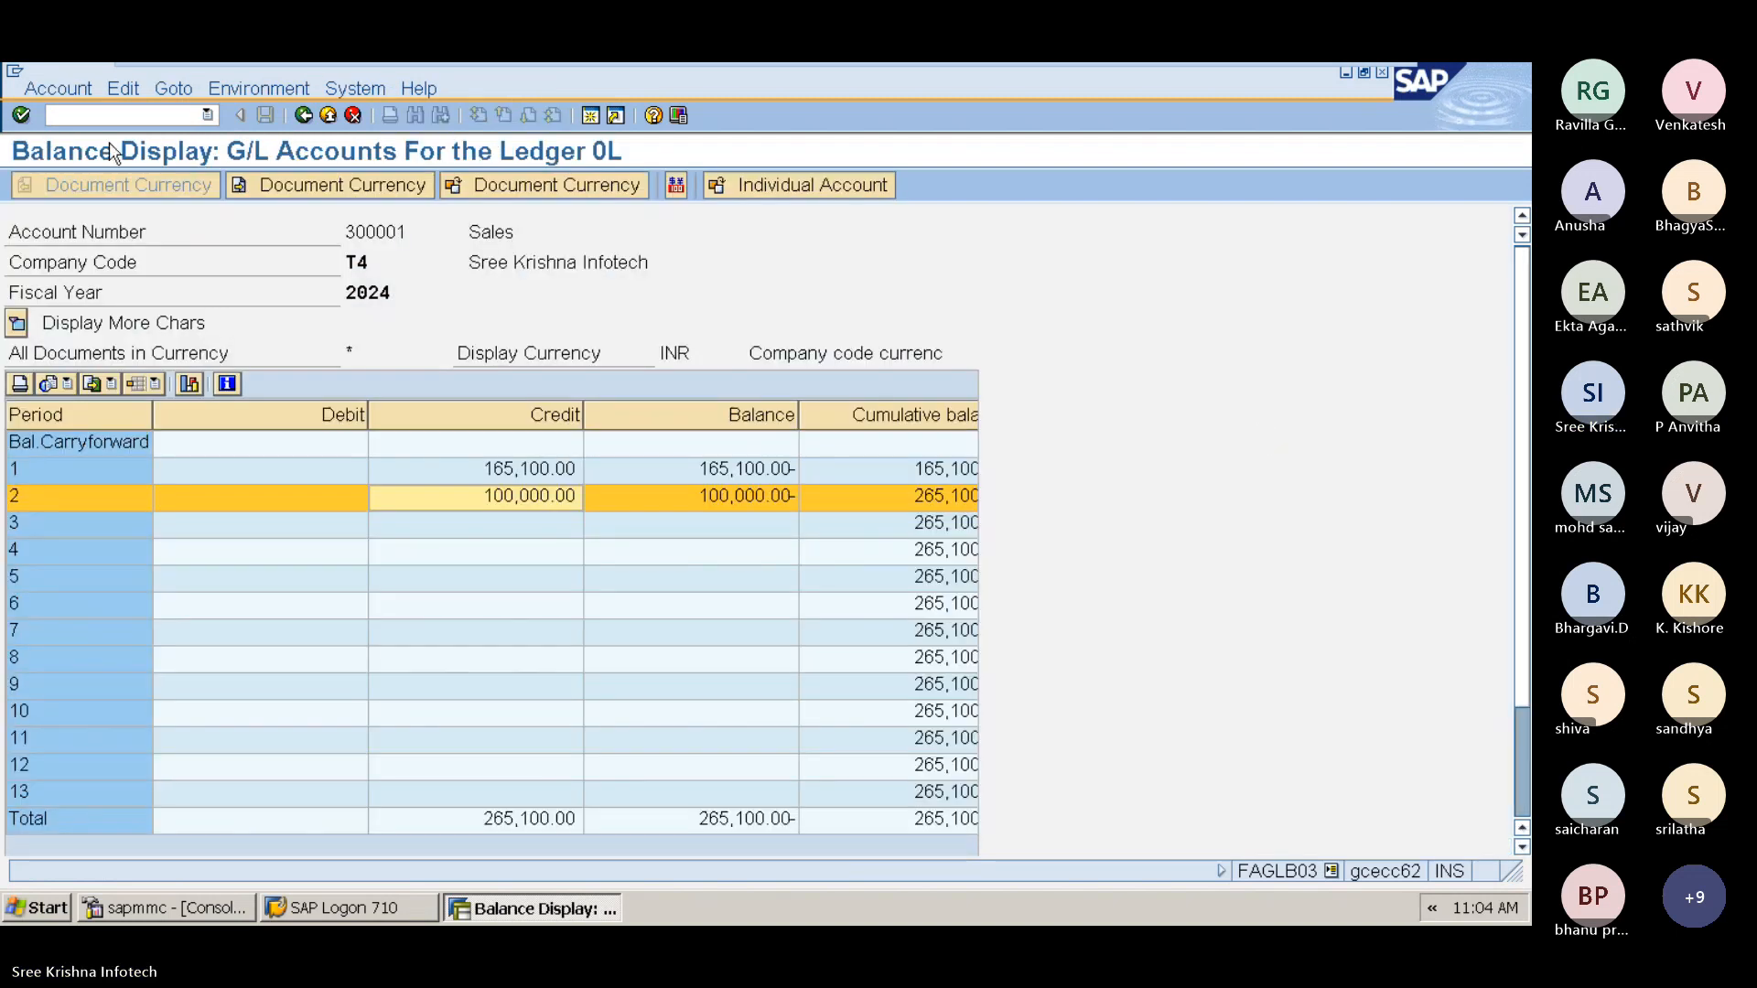
# Step: Leave the balance display and open the G/L account line item display FBL3N
pyautogui.click(105, 117)
pyautogui.write('/n')
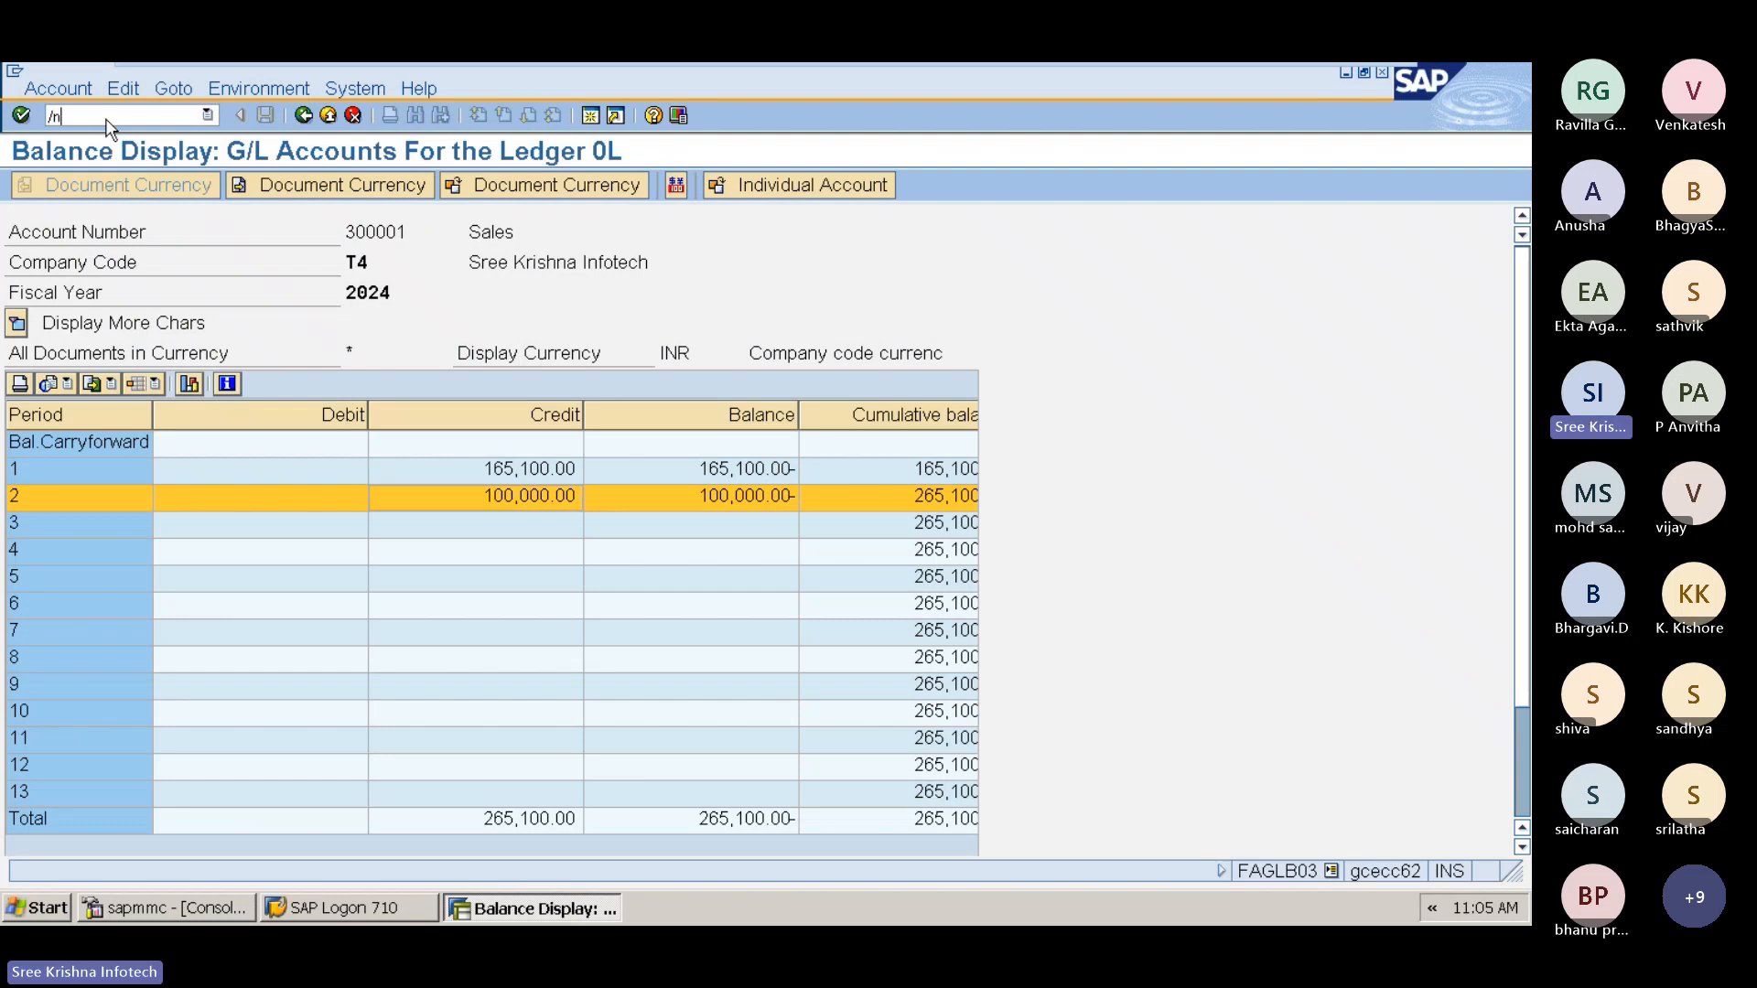
pyautogui.press('Return')
pyautogui.write('FBL3N')
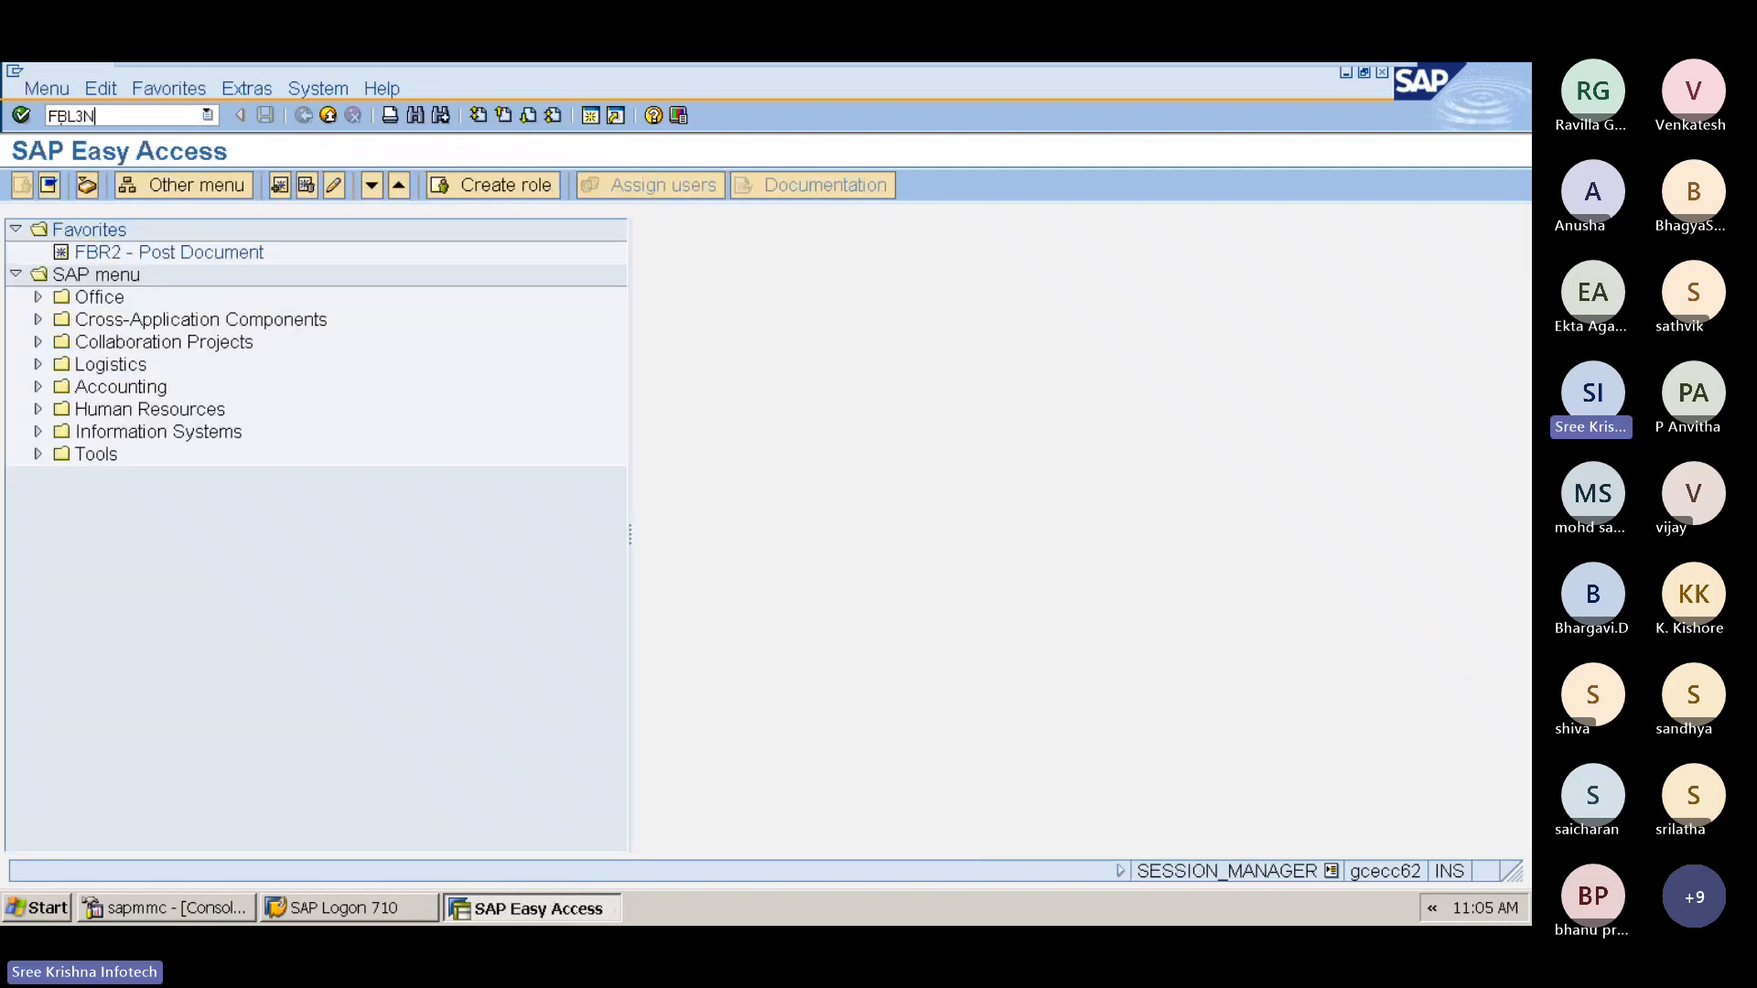
pyautogui.press('Return')
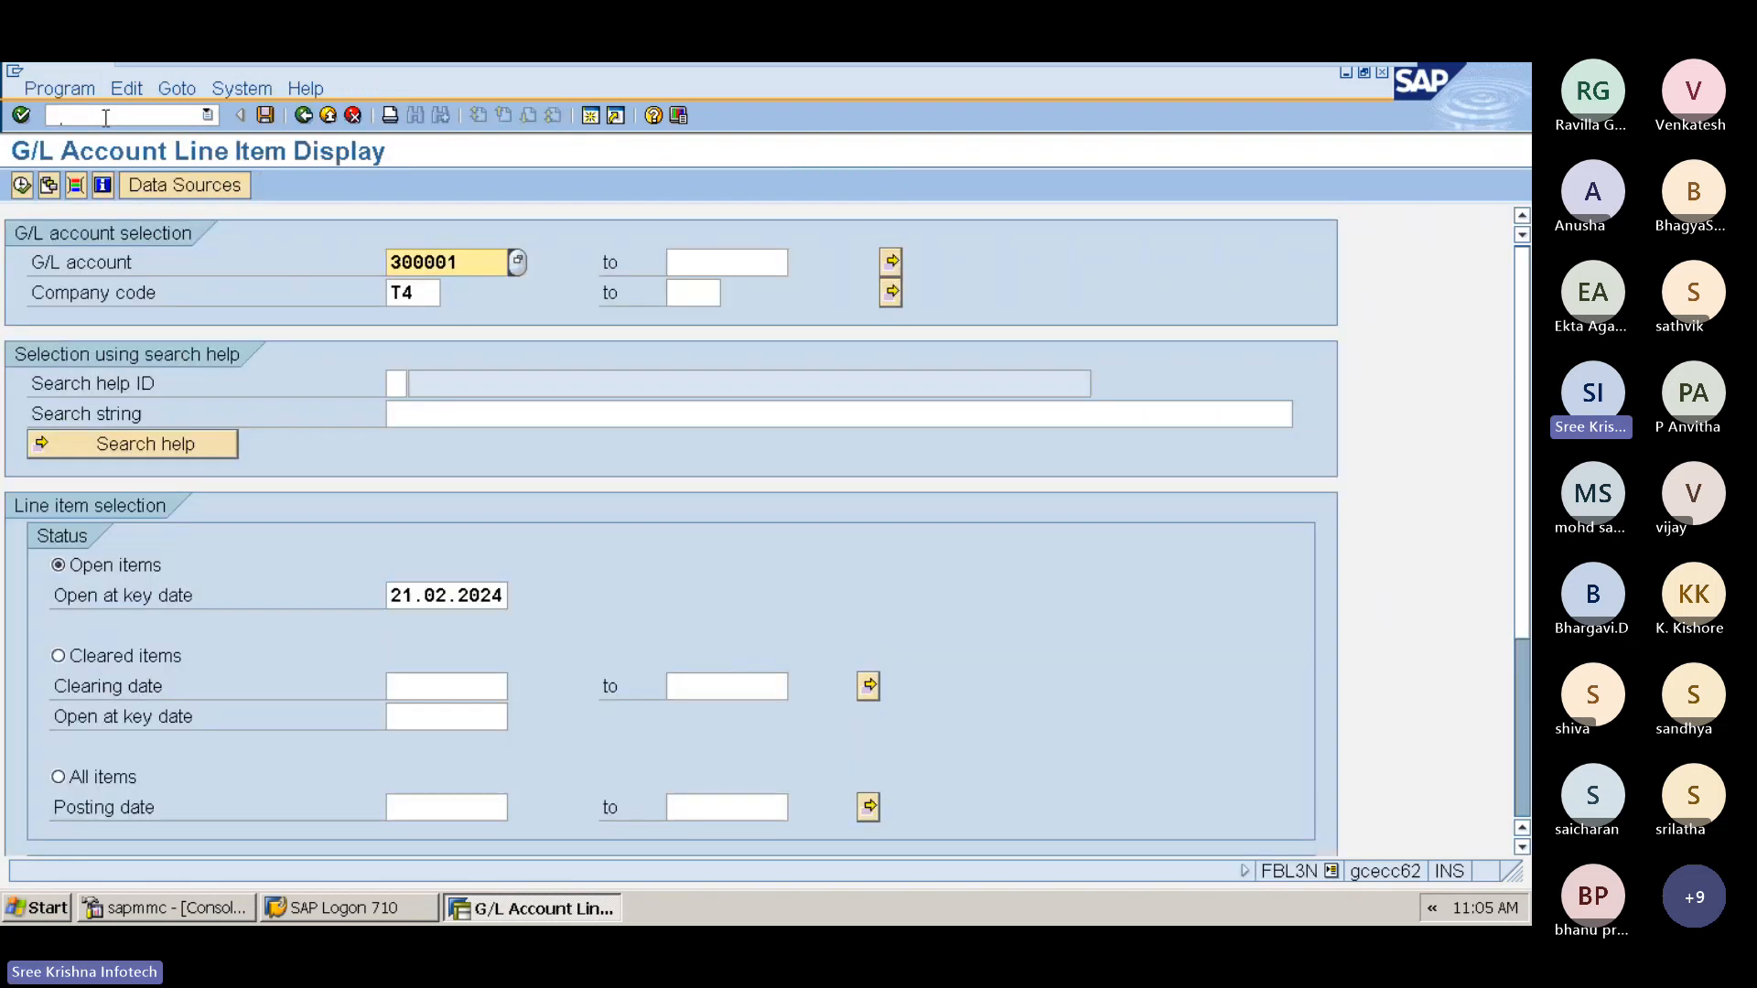
# Step: Add G/L account 200003 to the account multiple selection alongside 300001 and confirm the selection
pyautogui.click(892, 263)
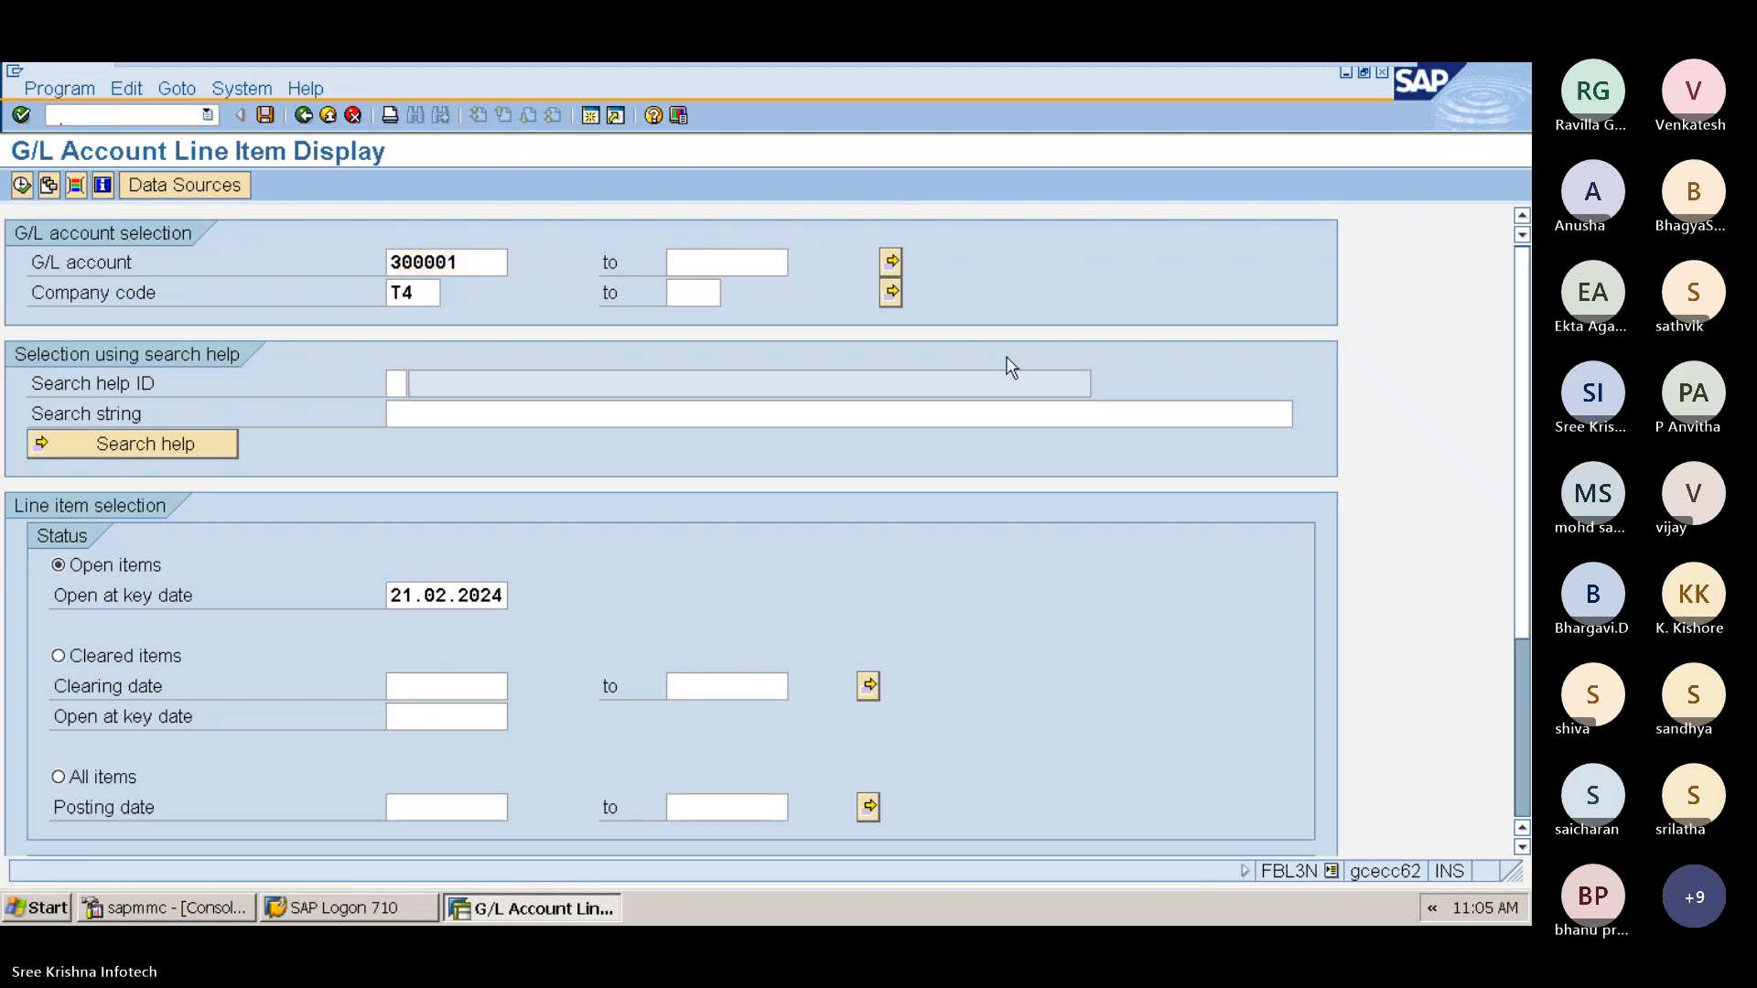
pyautogui.click(161, 418)
pyautogui.write('20')
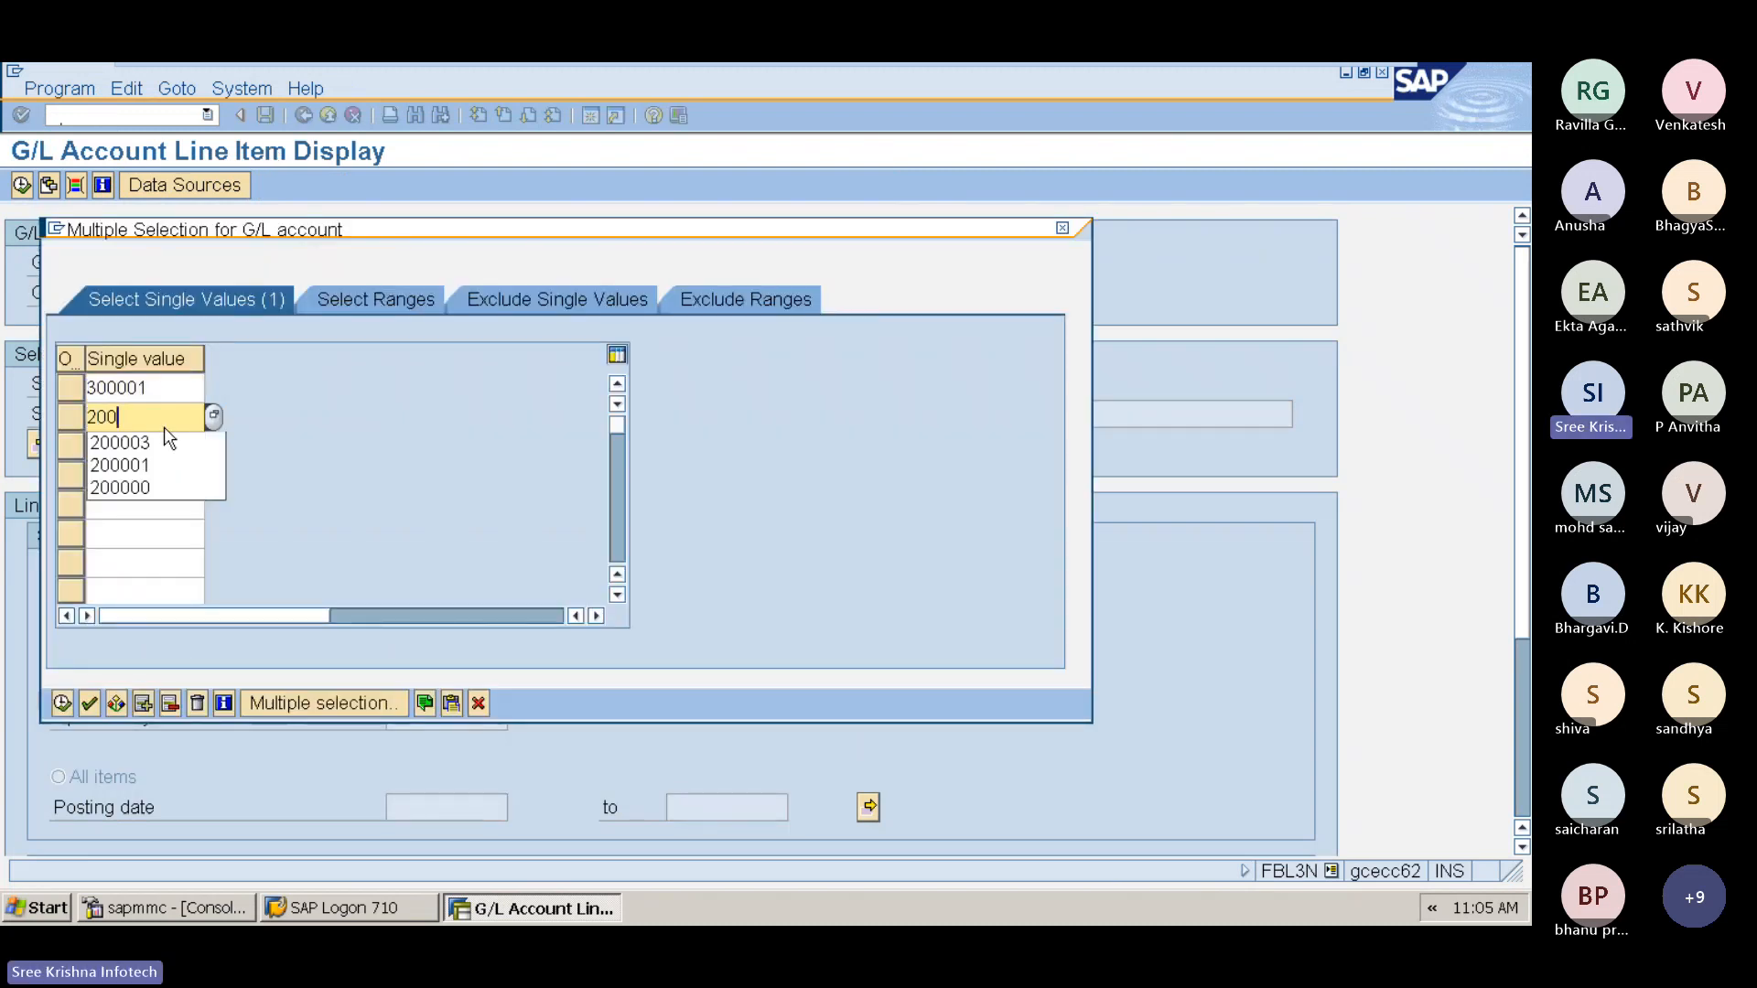
pyautogui.write('0')
pyautogui.click(162, 430)
pyautogui.hotkey('shift', 'Left')
pyautogui.hotkey('shift', 'Left')
pyautogui.hotkey('shift', 'Left')
pyautogui.hotkey('shift', 'Left')
pyautogui.hotkey('shift', 'Left')
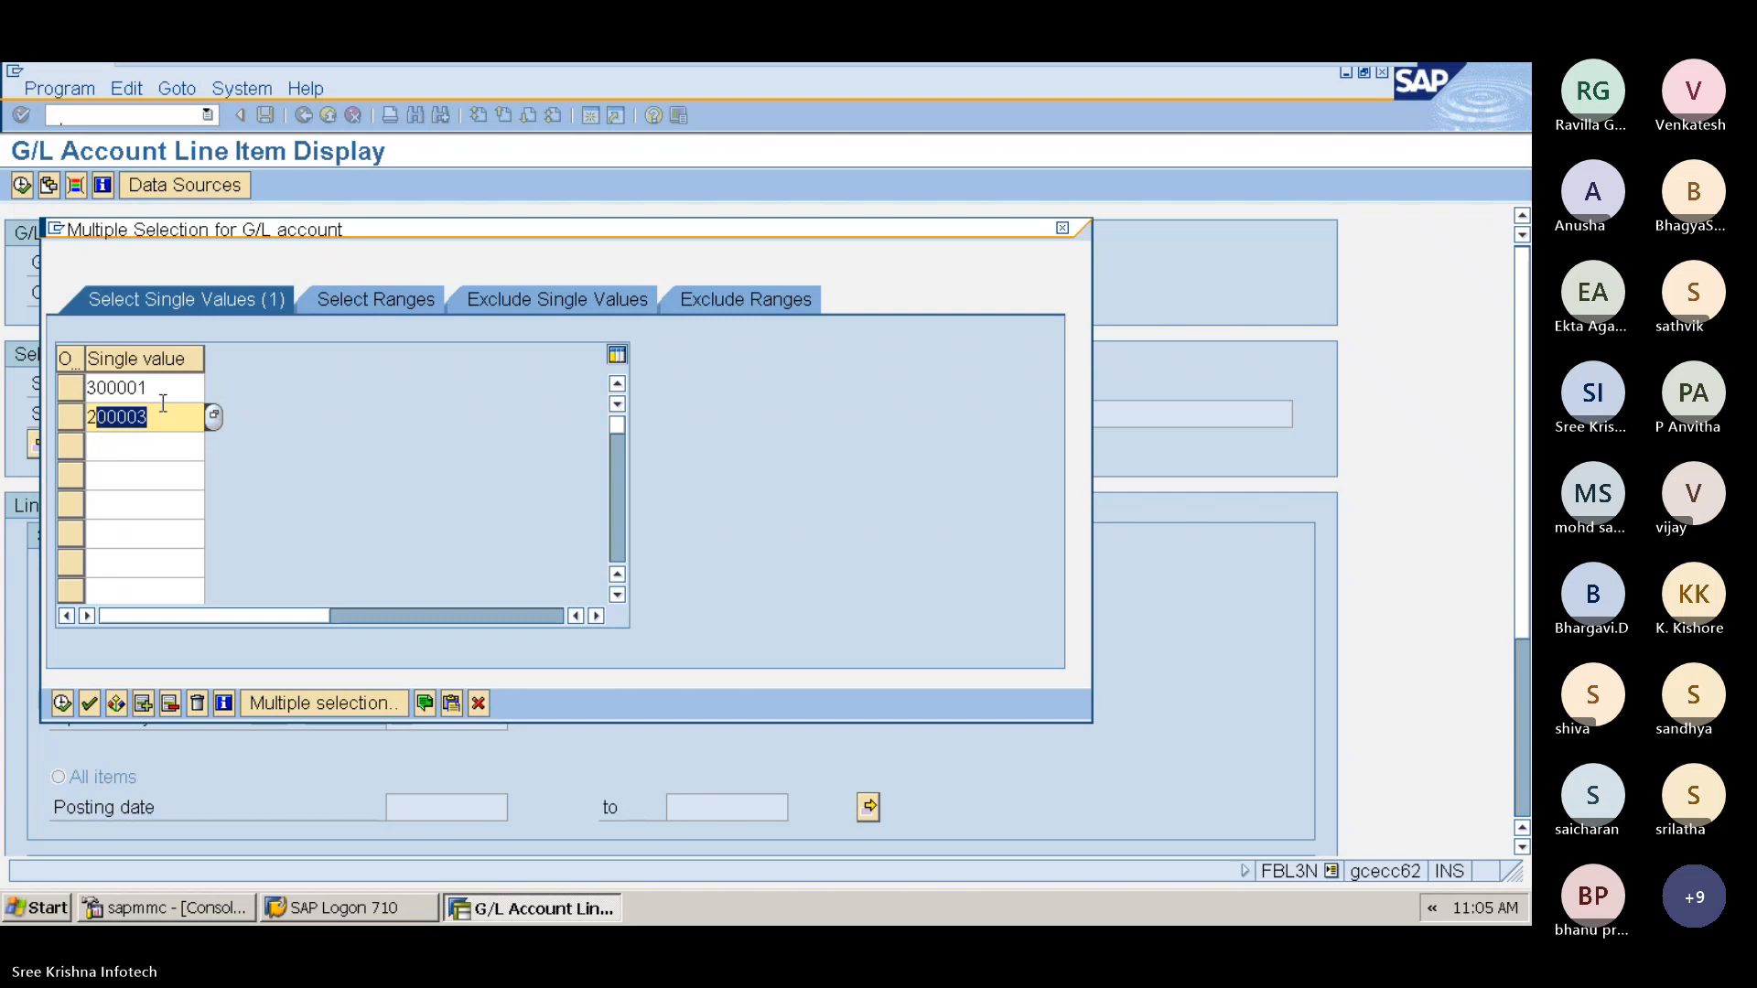
pyautogui.moveTo(163, 392); pyautogui.dragTo(65, 413)
pyautogui.click(61, 703)
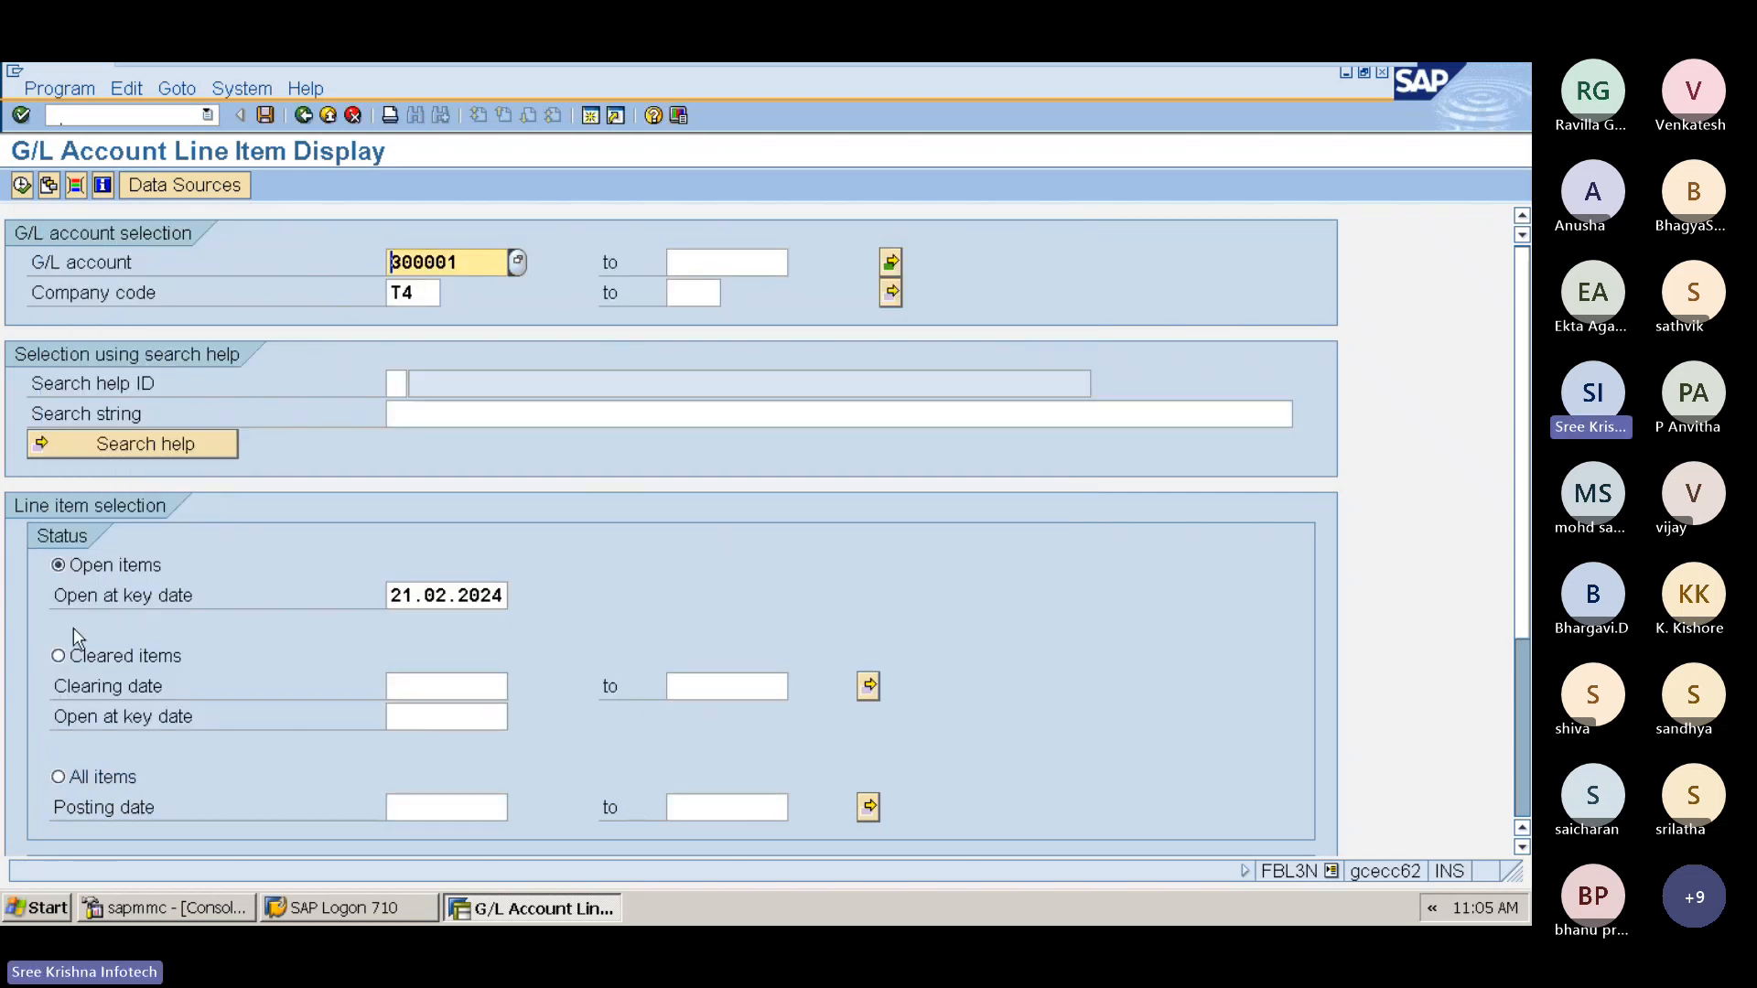
# Step: Run the open-item report and review the line items of accounts 200003 and 300001, then return to the main menu
pyautogui.click(21, 185)
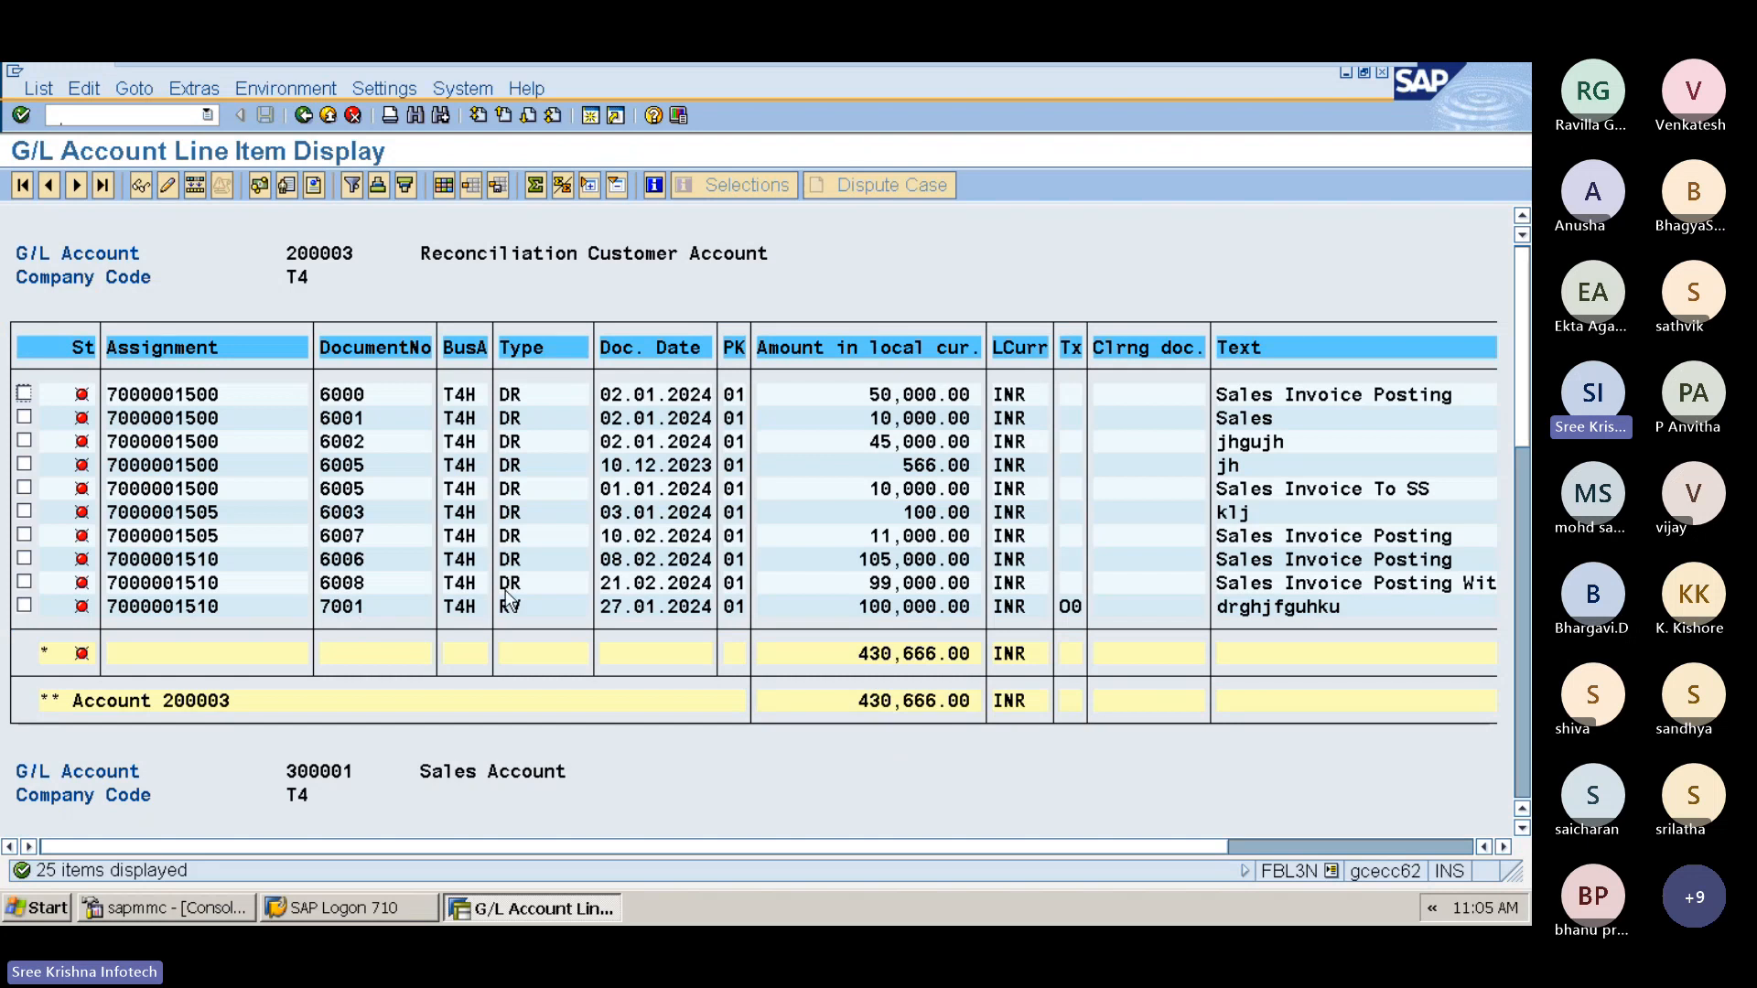
pyautogui.click(1303, 585)
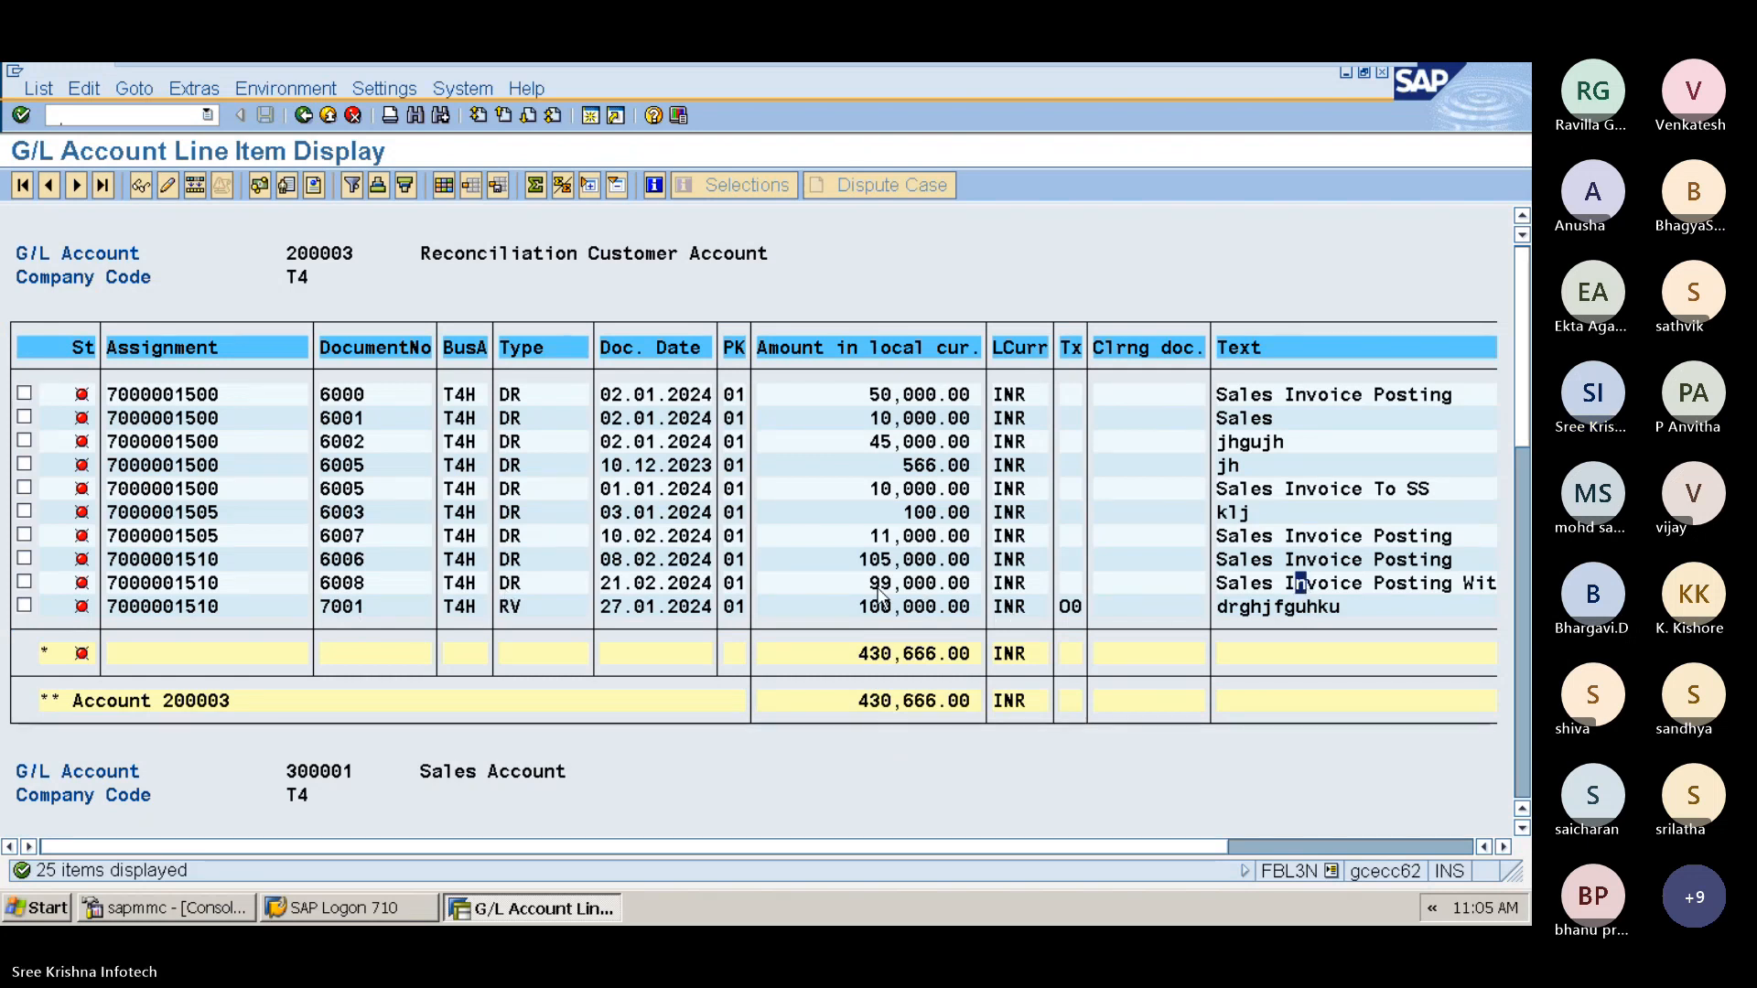
pyautogui.press('F3')
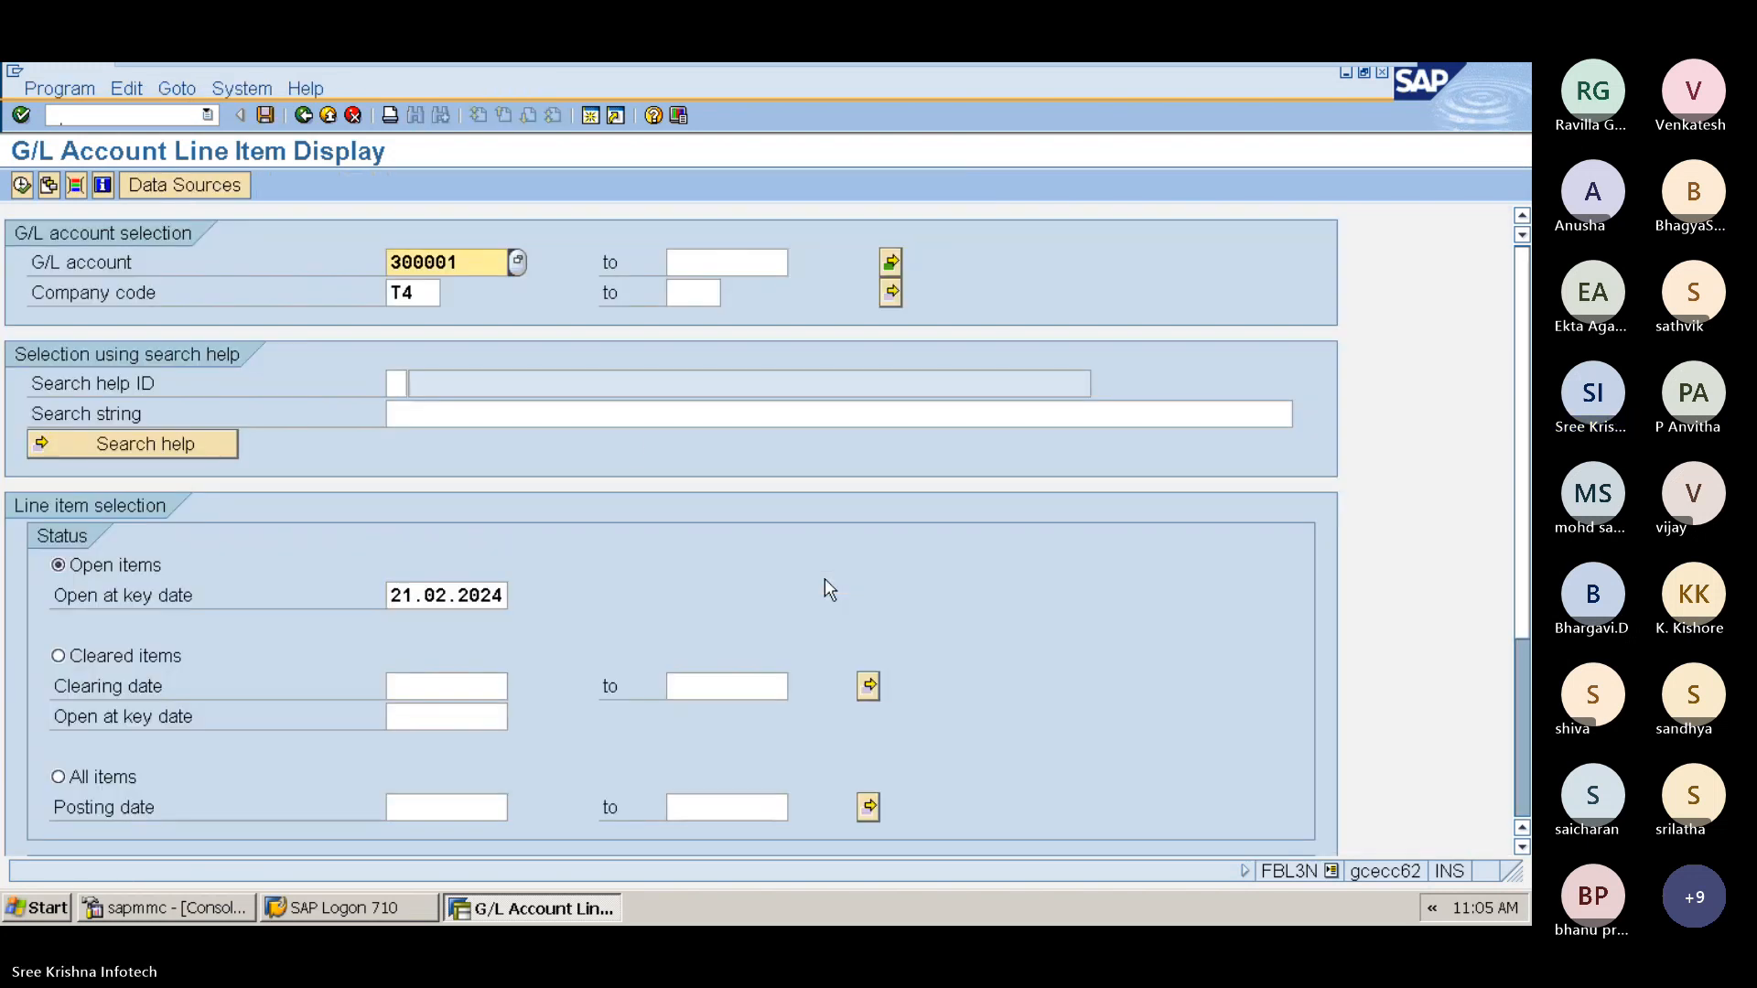
pyautogui.click(22, 186)
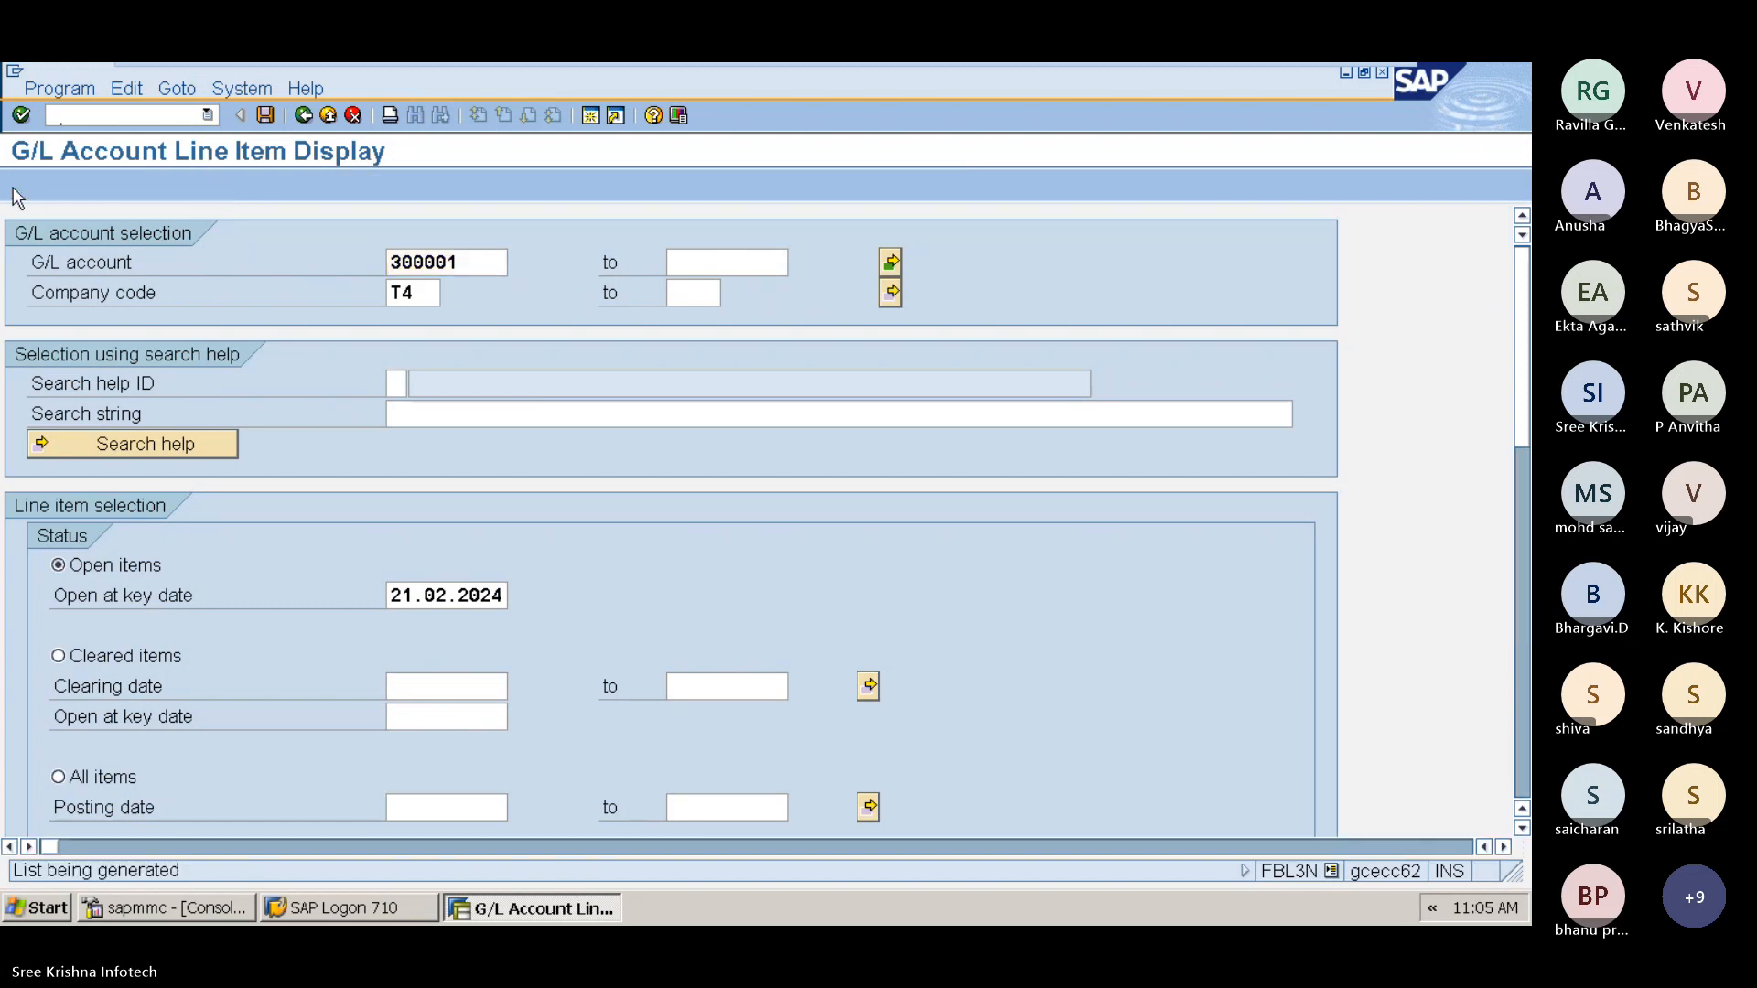
pyautogui.scroll(-3, 629, 717)
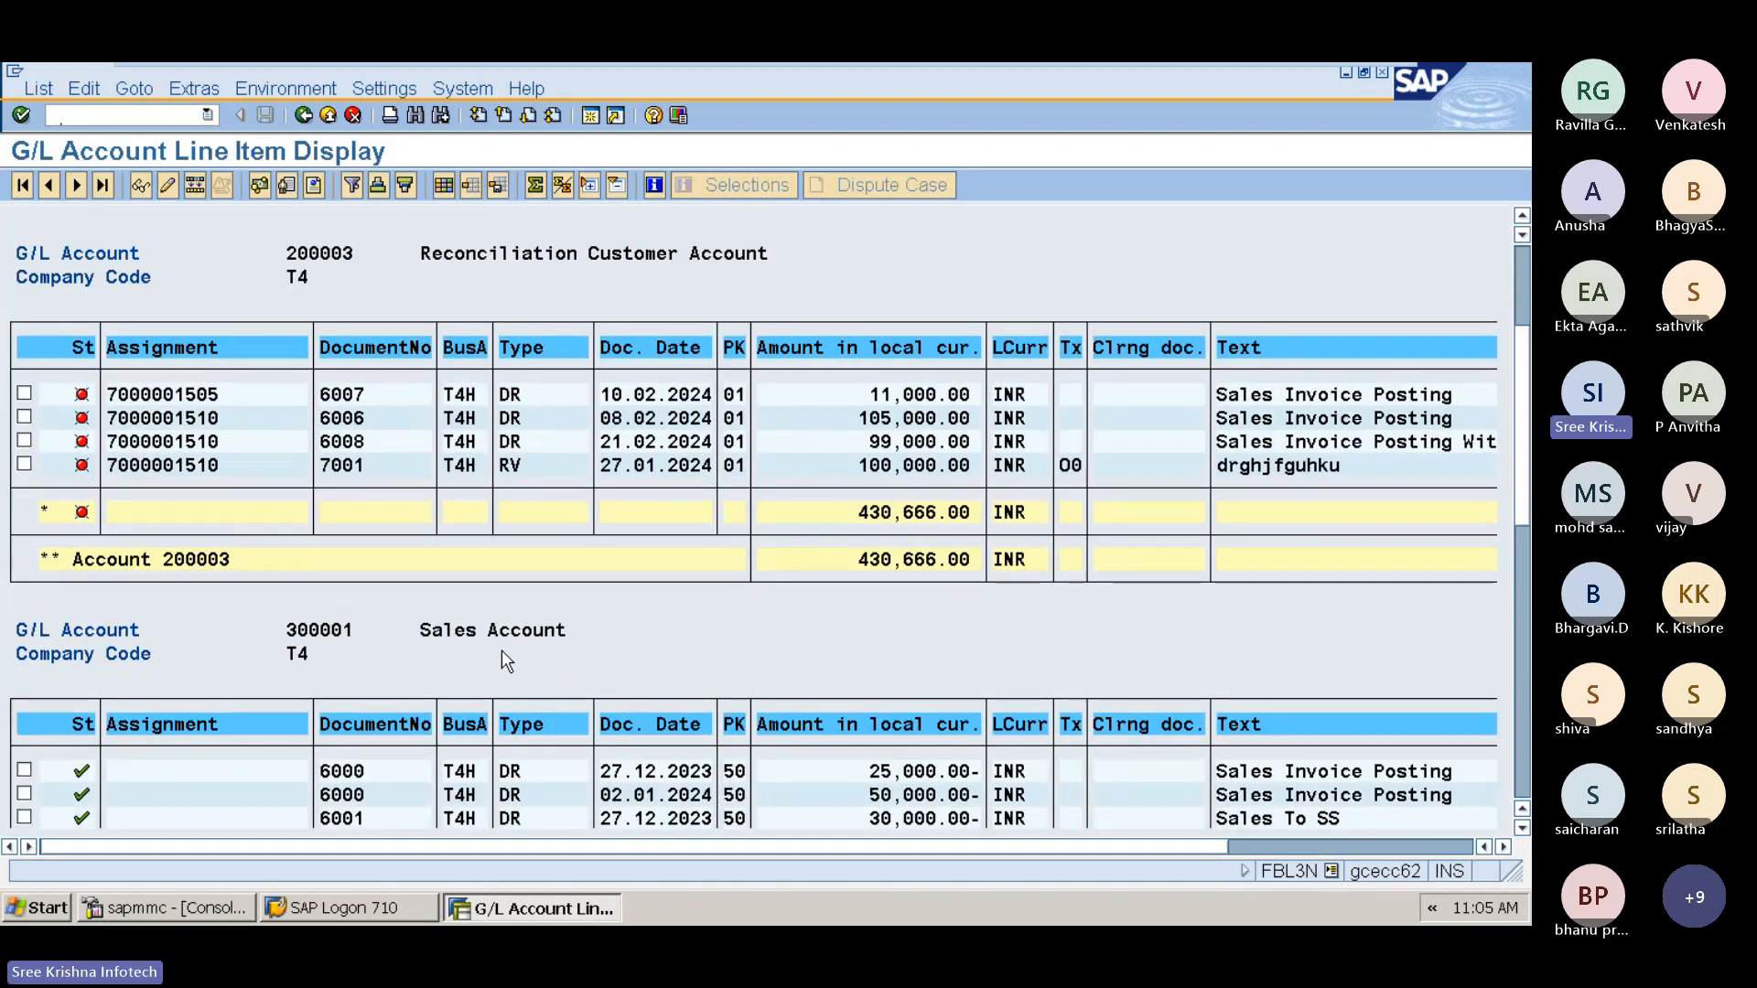
pyautogui.scroll(-5, 499, 682)
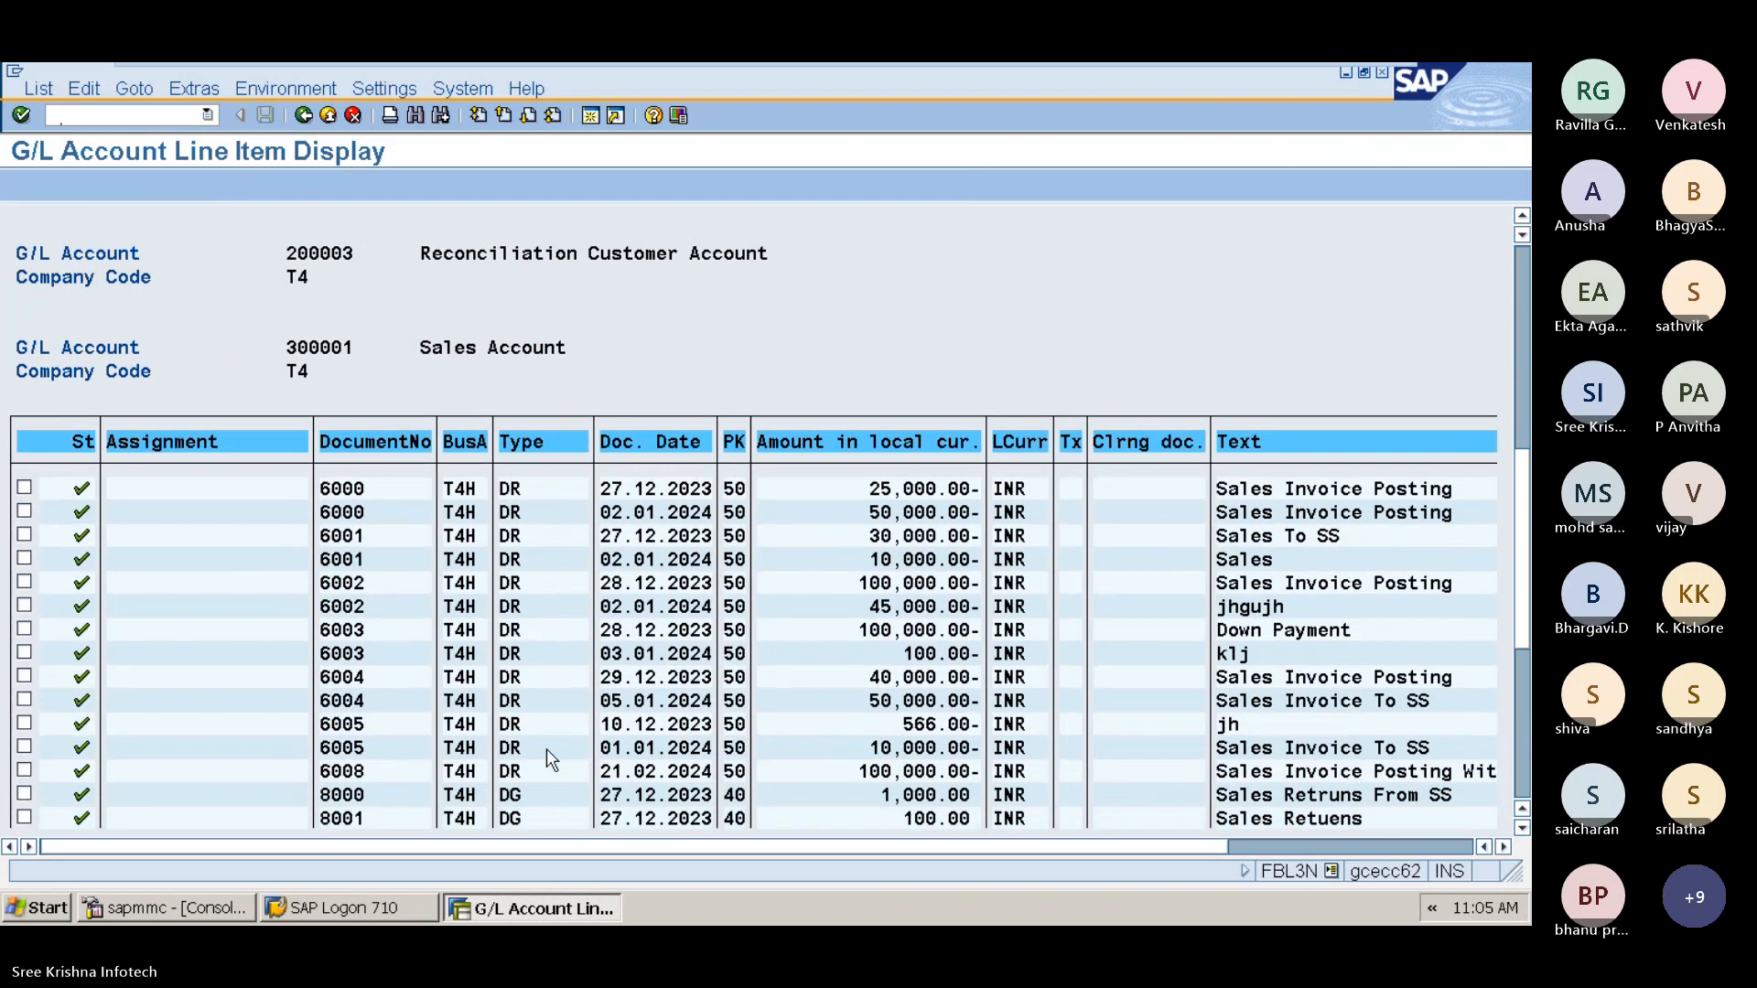
pyautogui.click(1379, 630)
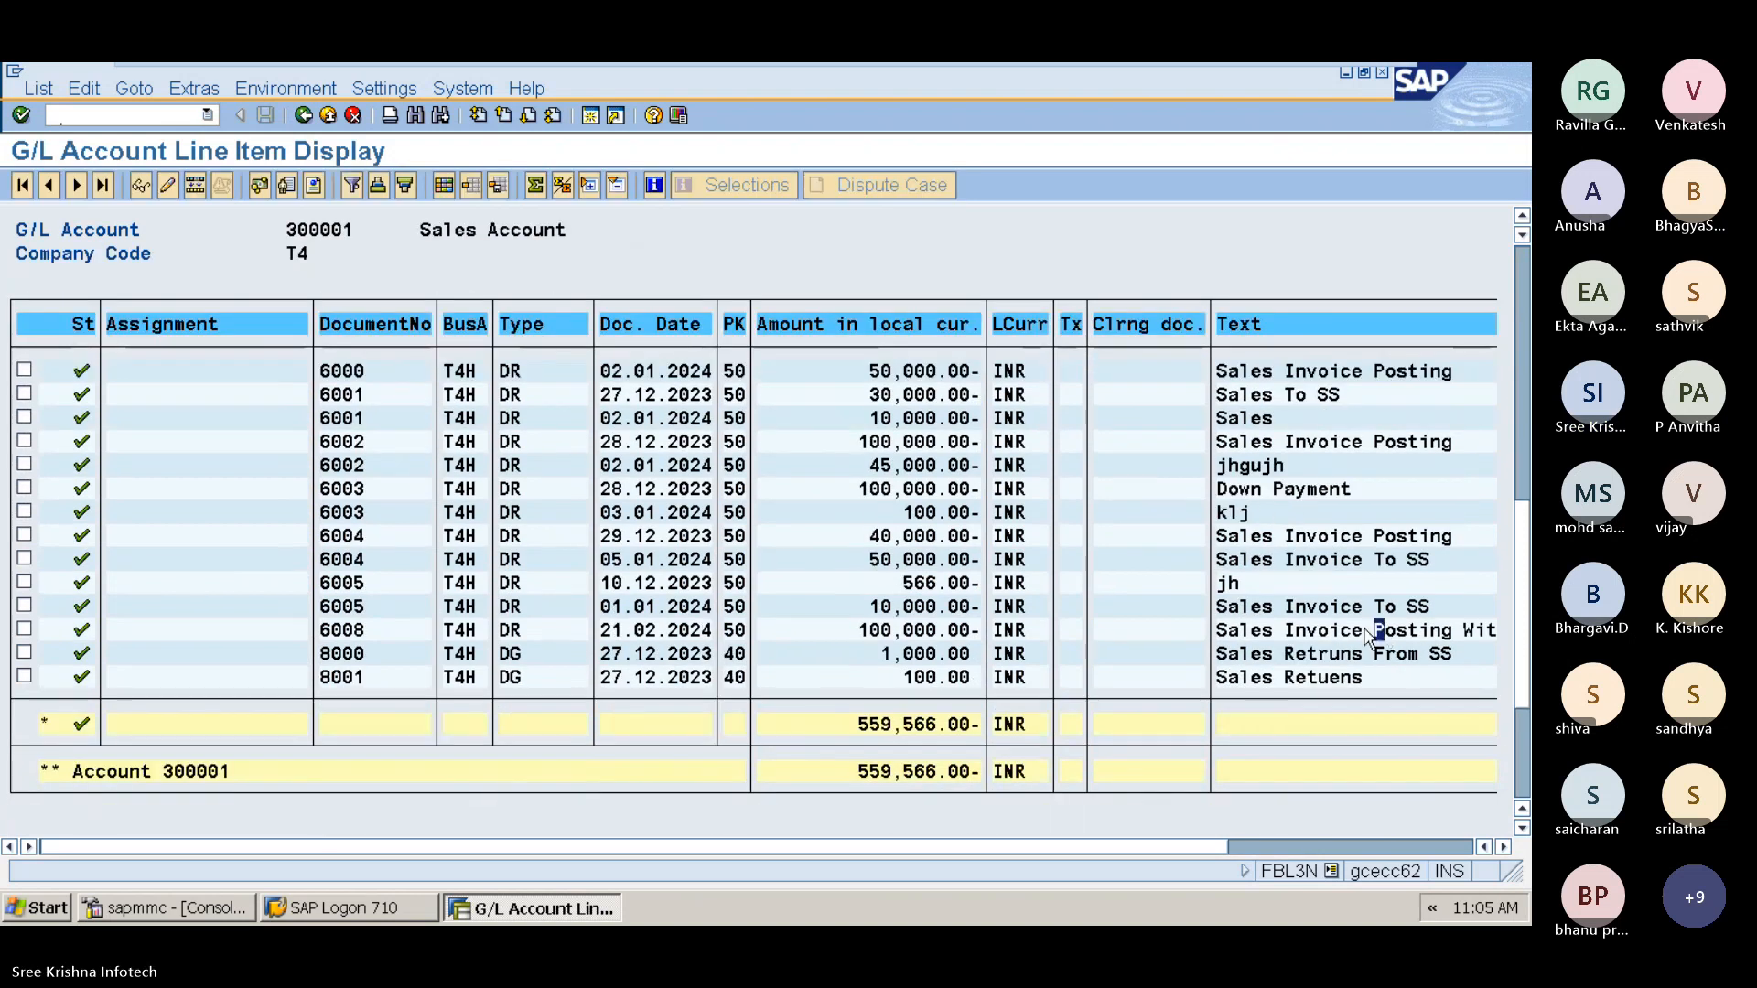
pyautogui.click(886, 639)
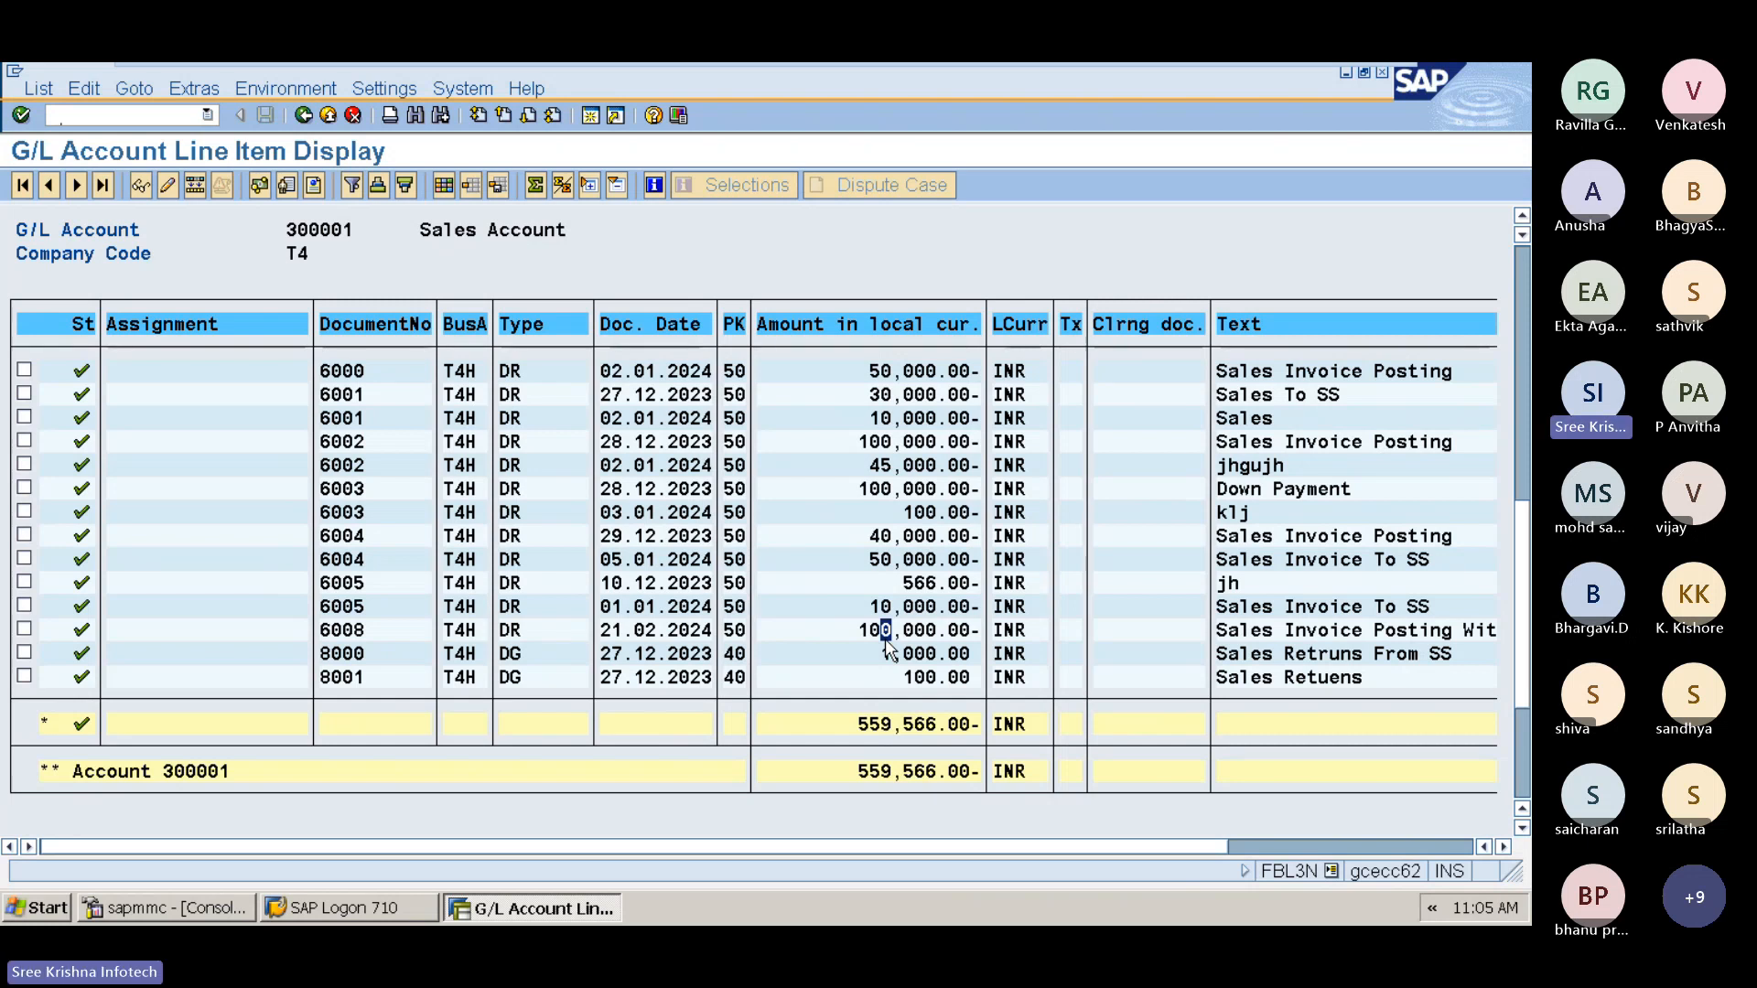
pyautogui.press('F3')
pyautogui.press('F3')
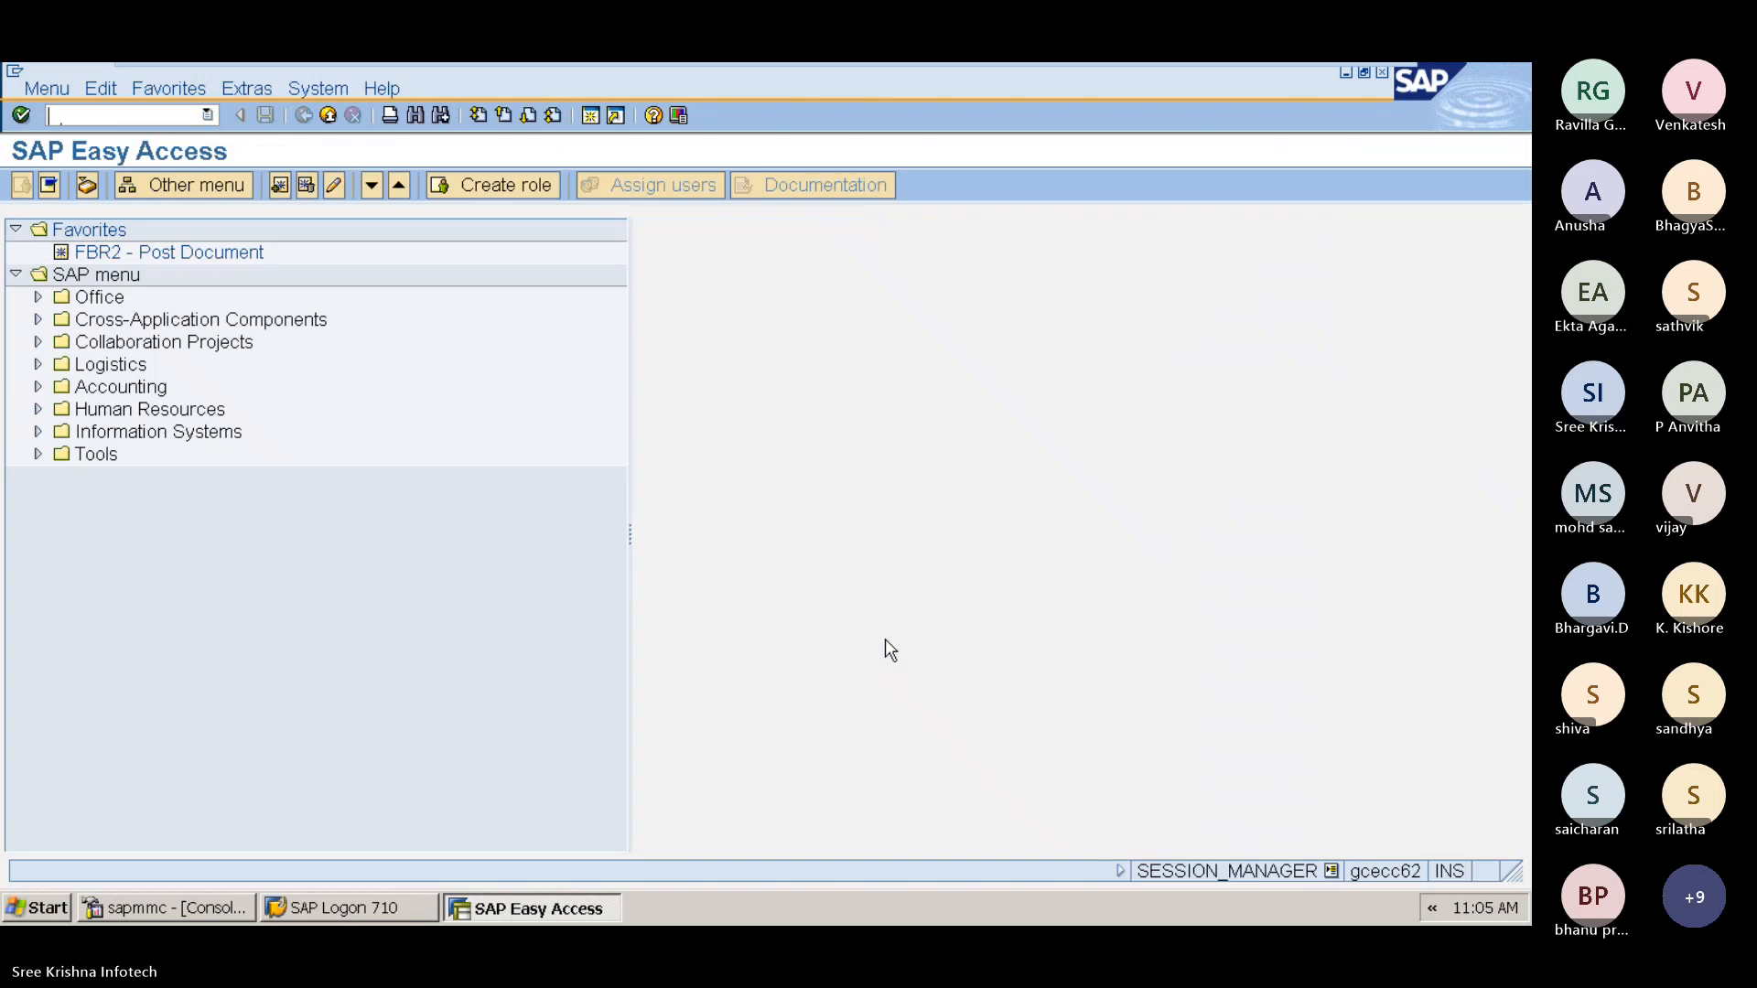
# Step: Run customer line item display FBL5N for the prefilled customer in company code T4, review its open items, and exit
pyautogui.write('FBL')
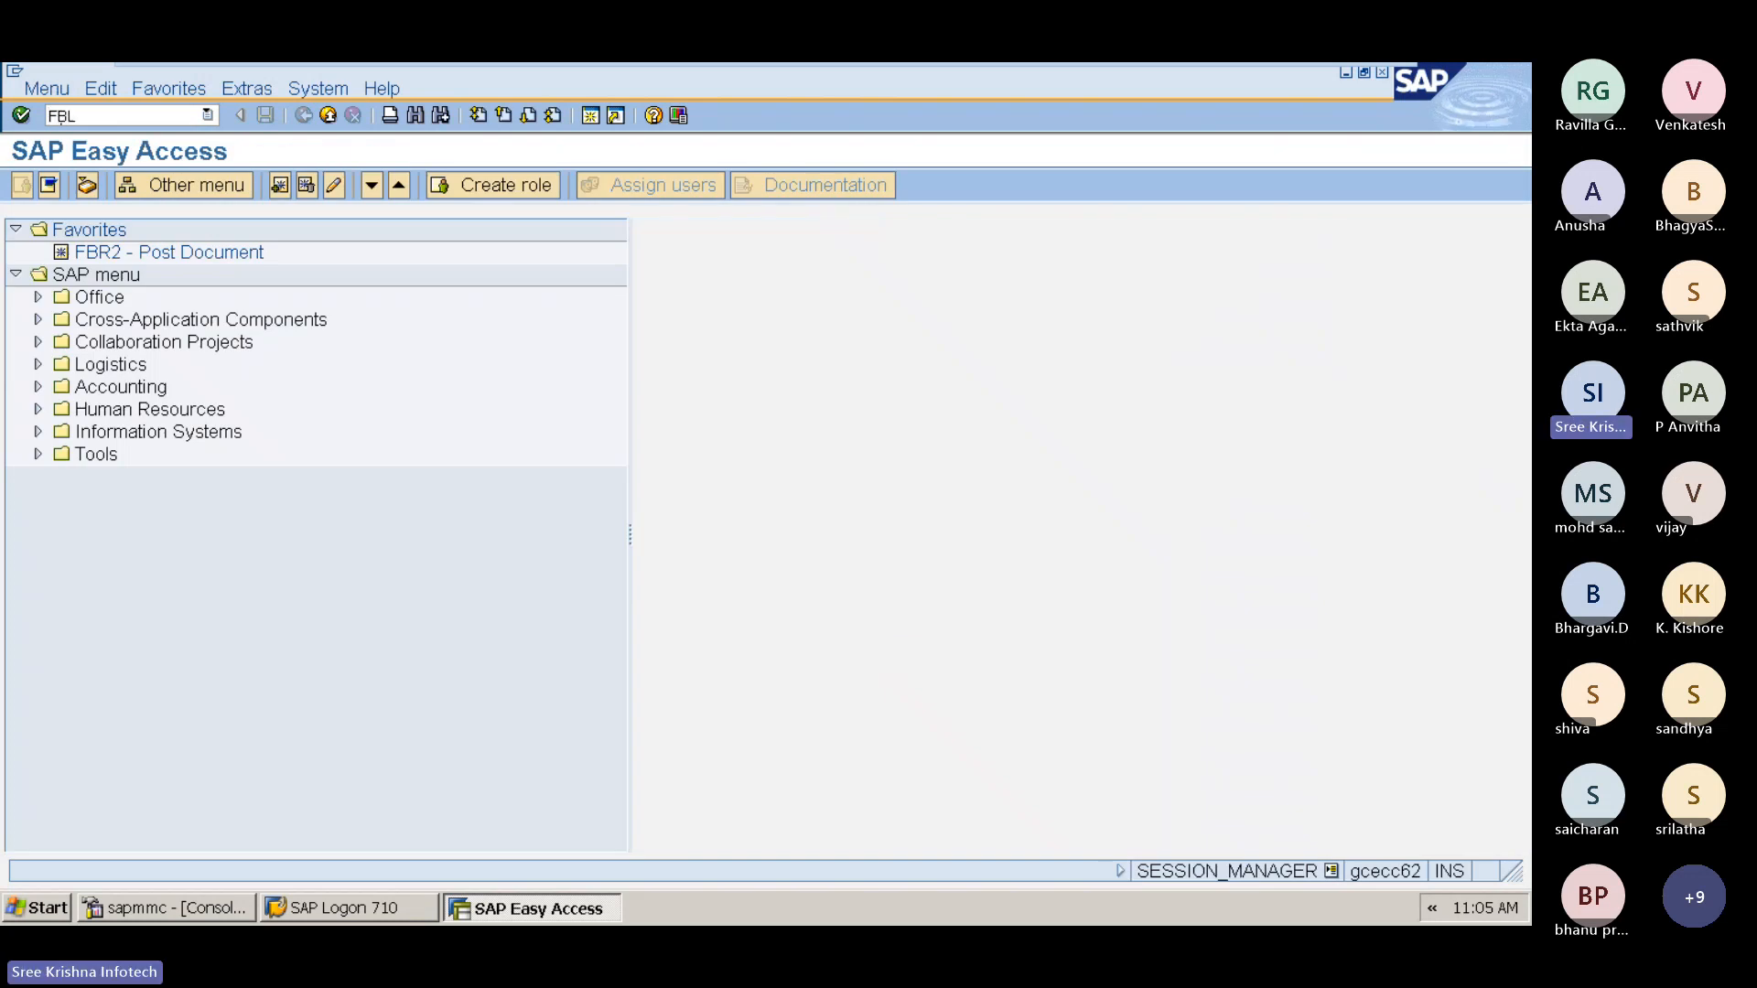
pyautogui.write('5N')
pyautogui.press('Return')
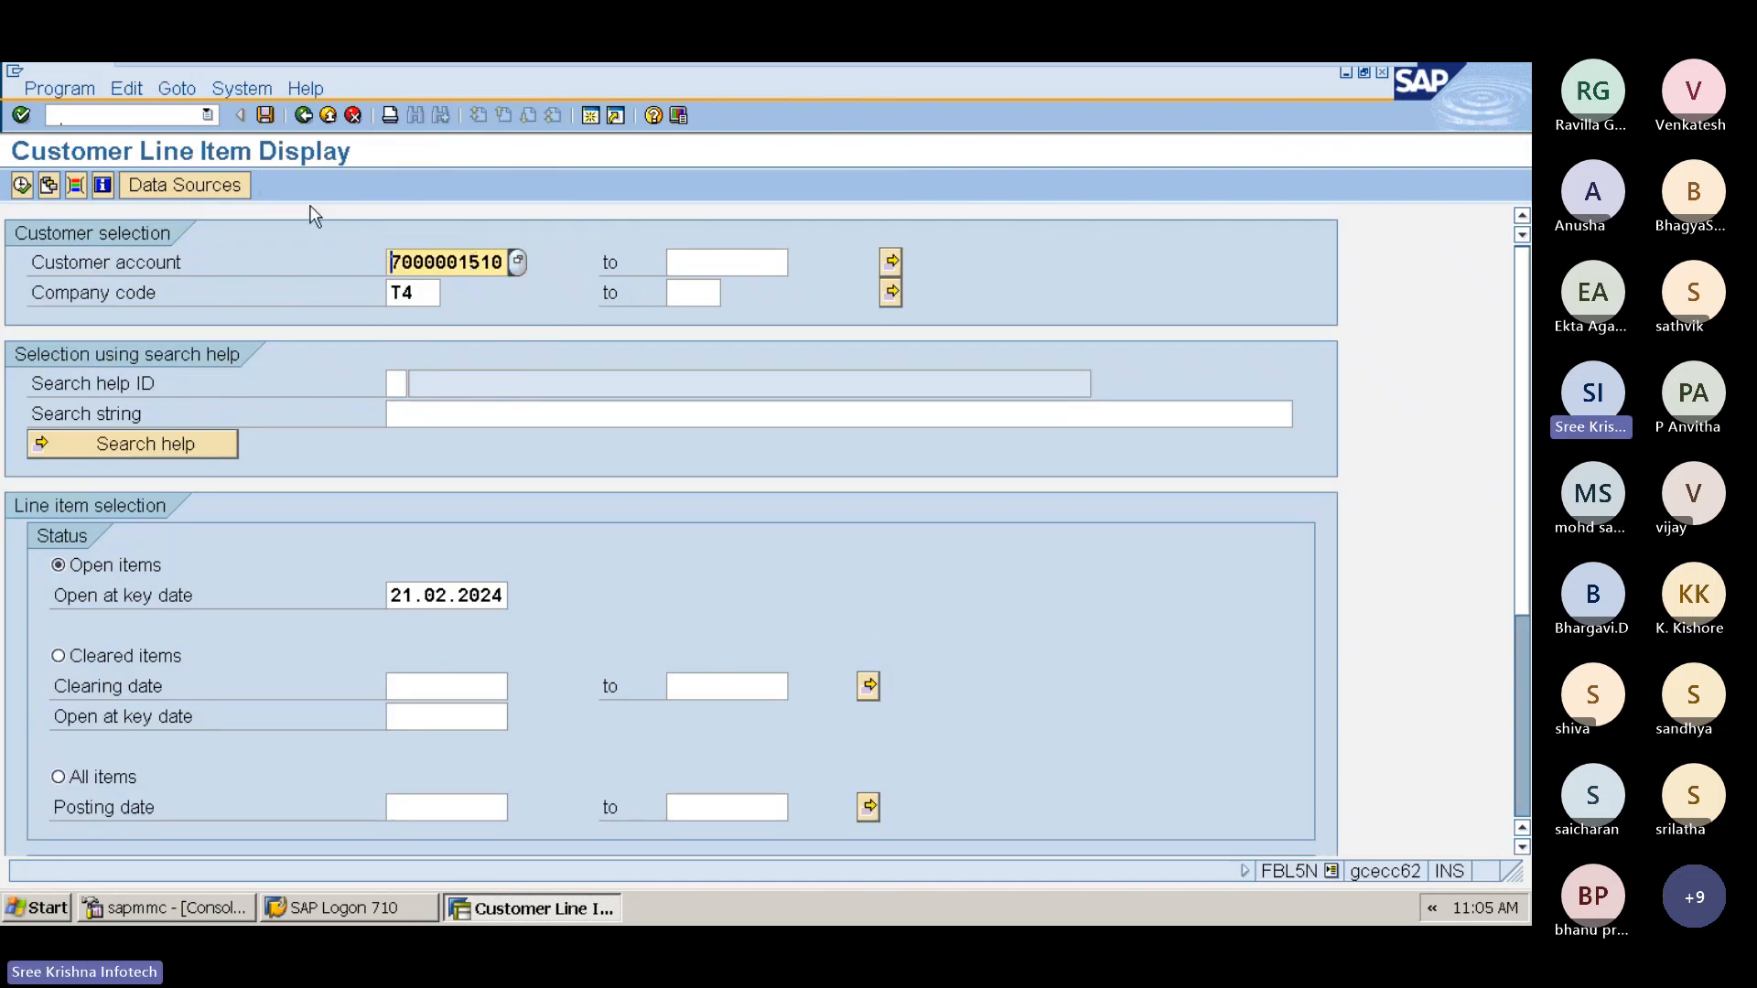
pyautogui.click(21, 185)
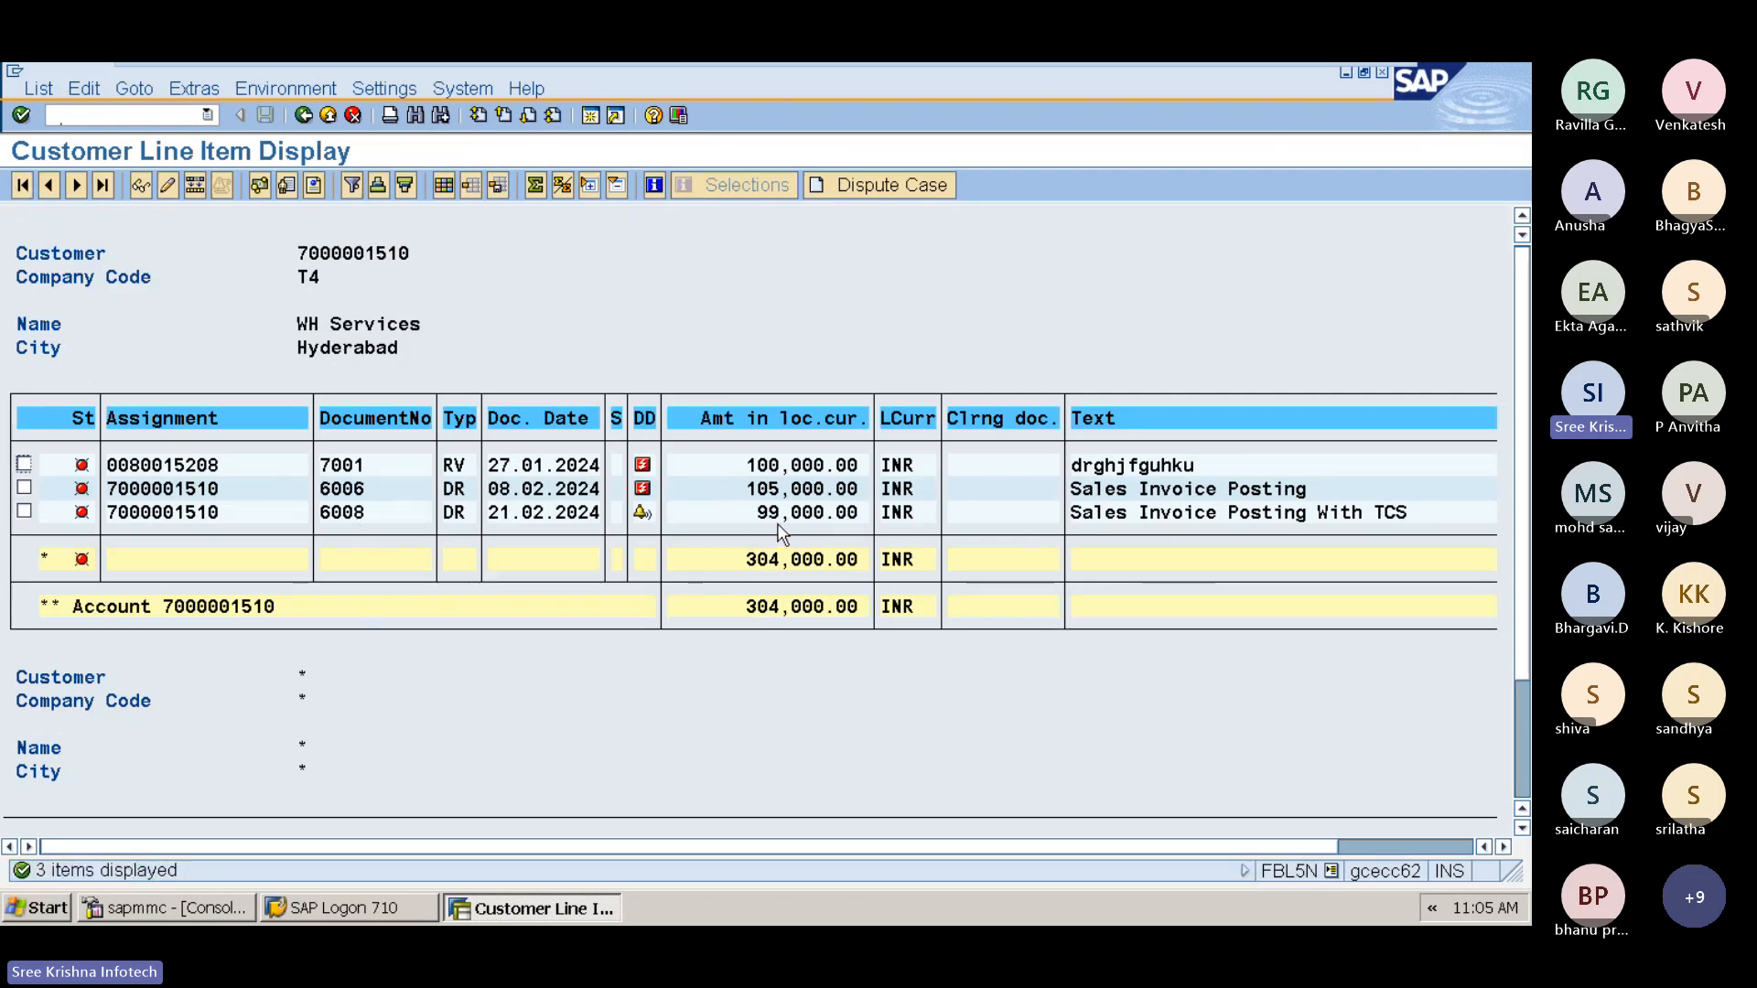
pyautogui.press('ctrl')
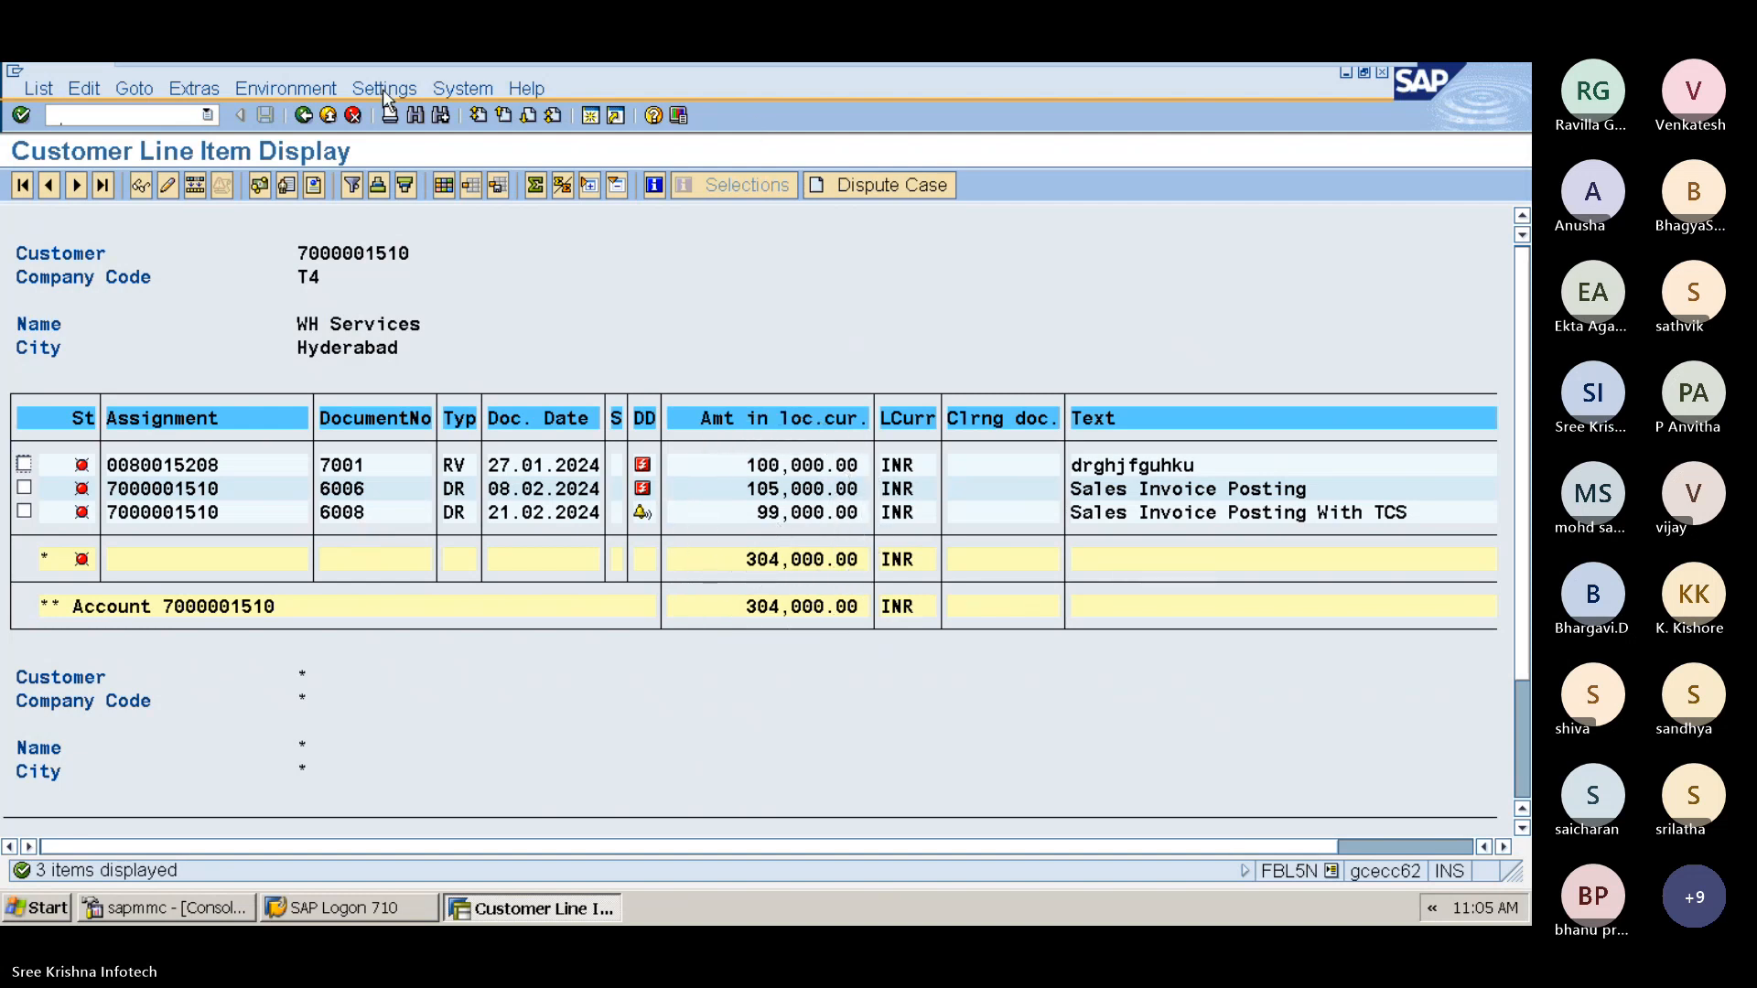
pyautogui.click(302, 116)
pyautogui.click(300, 116)
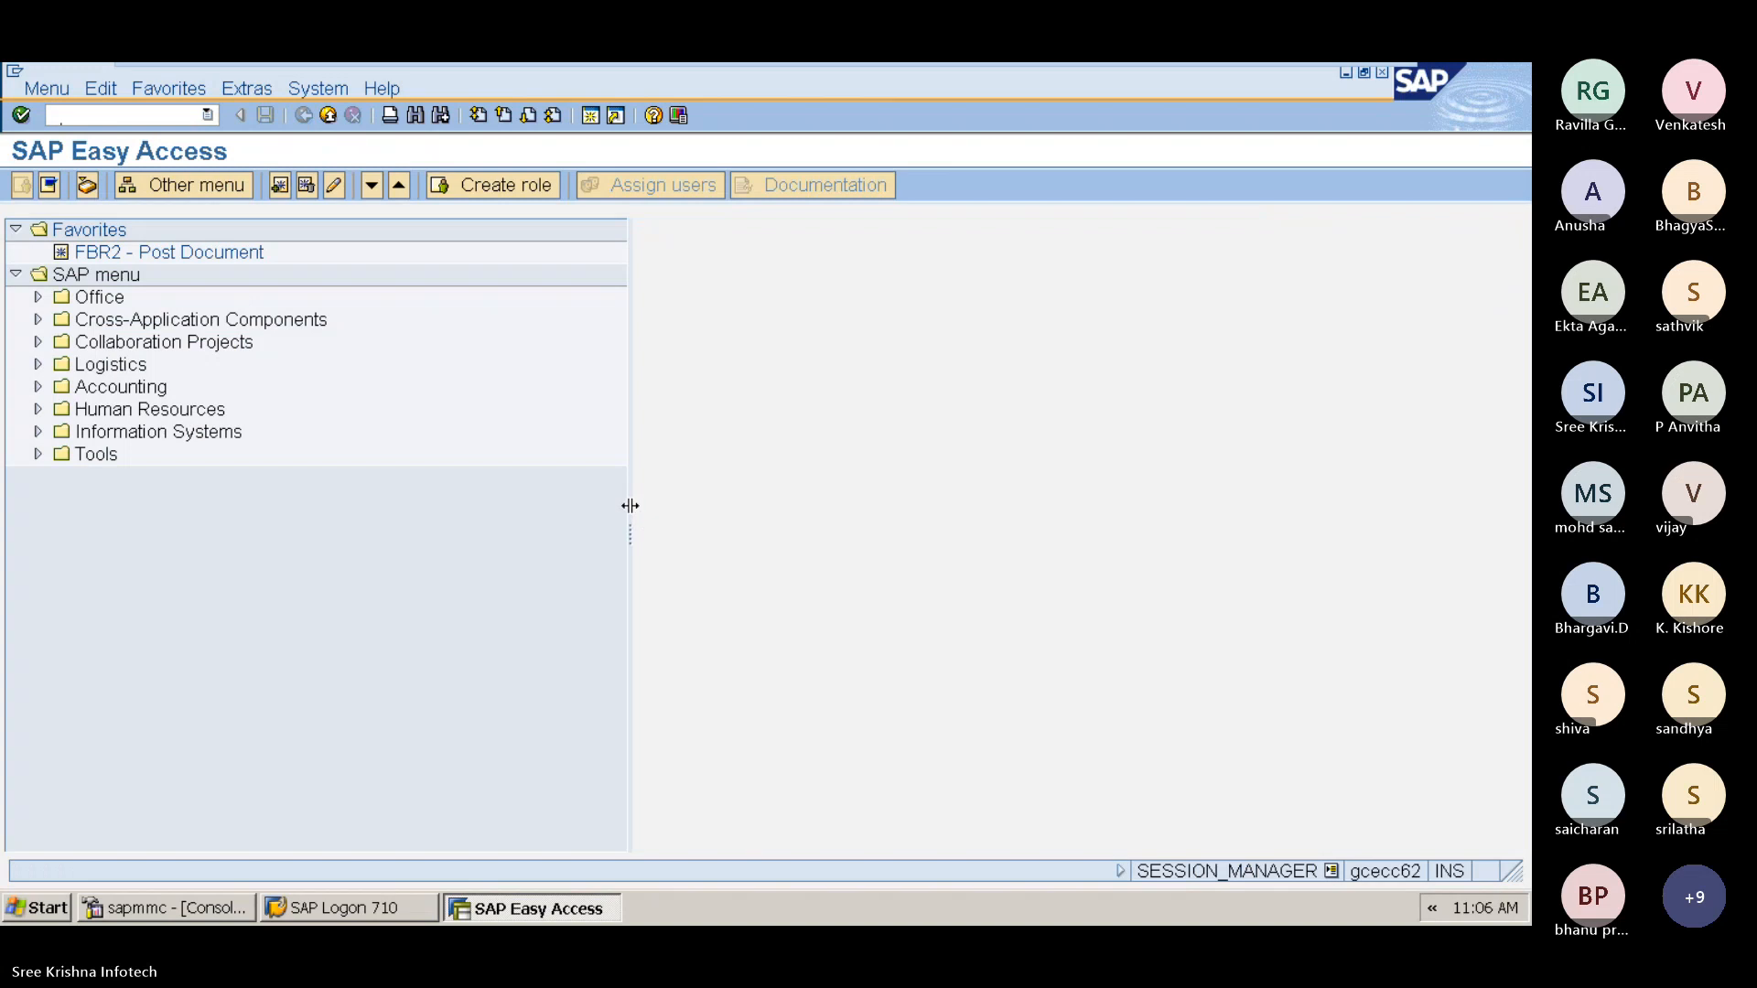
# Step: Narrow the SAP Easy Access menu pane and minimize the SAP window
pyautogui.moveTo(630, 505); pyautogui.dragTo(360, 518)
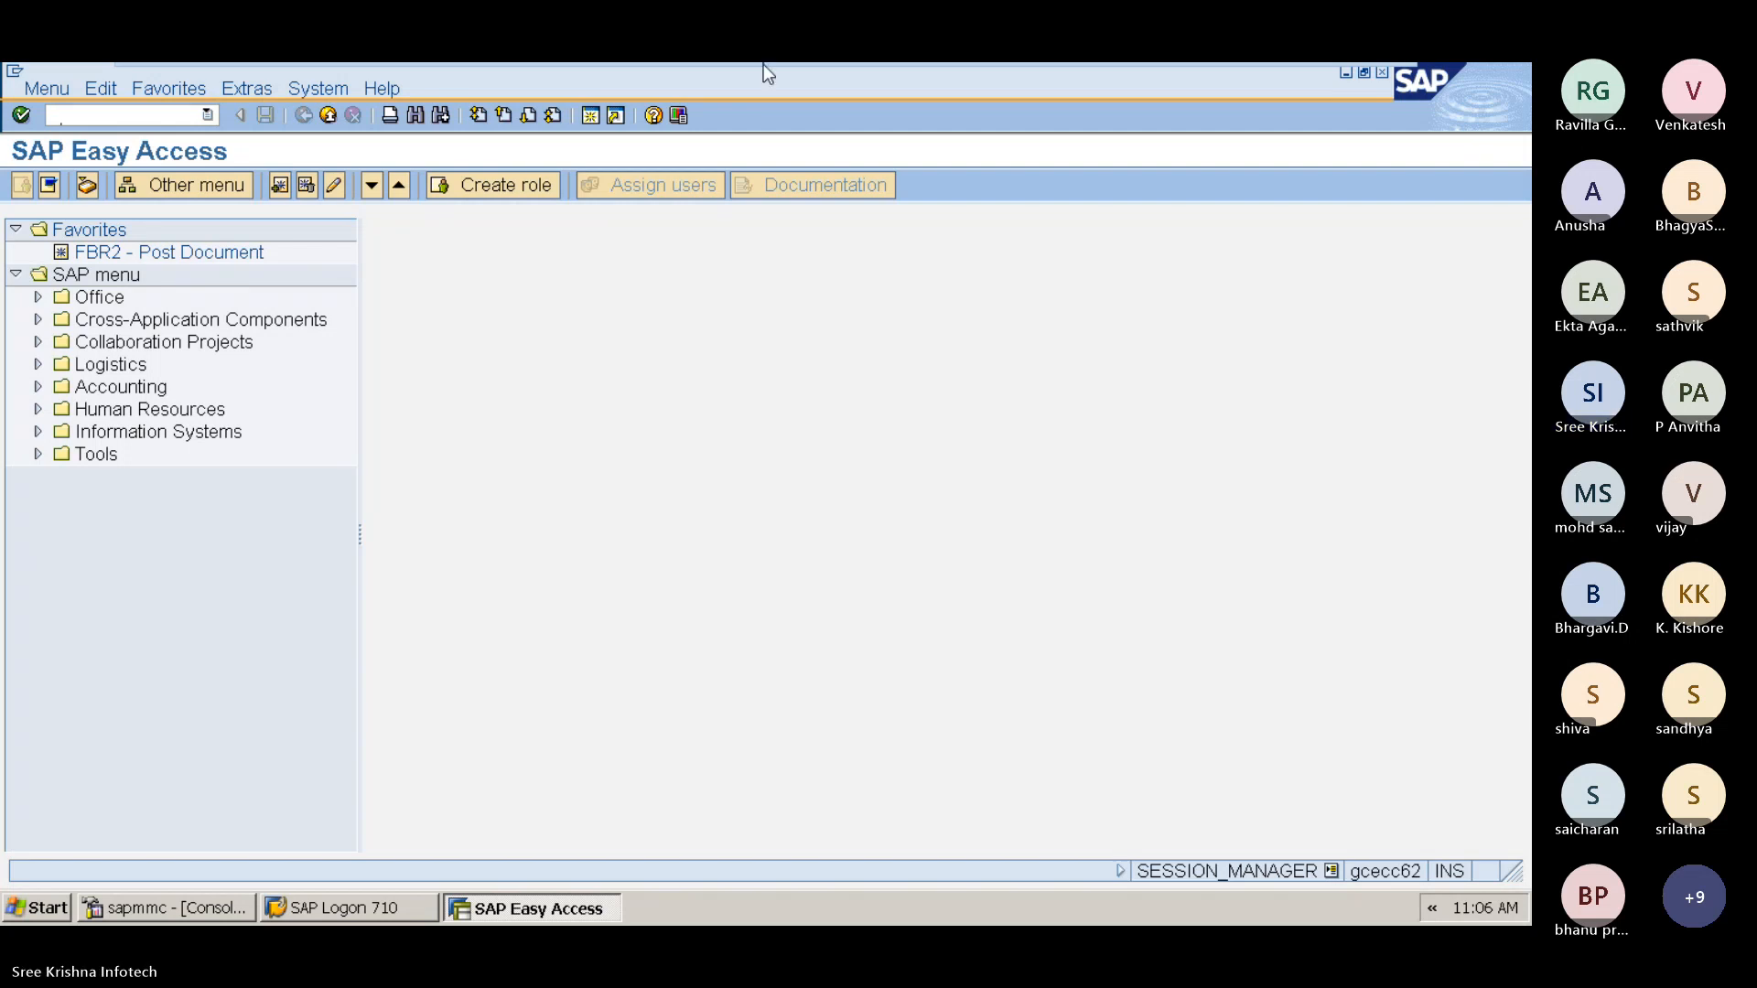
pyautogui.moveTo(763, 64)
pyautogui.click(1332, 84)
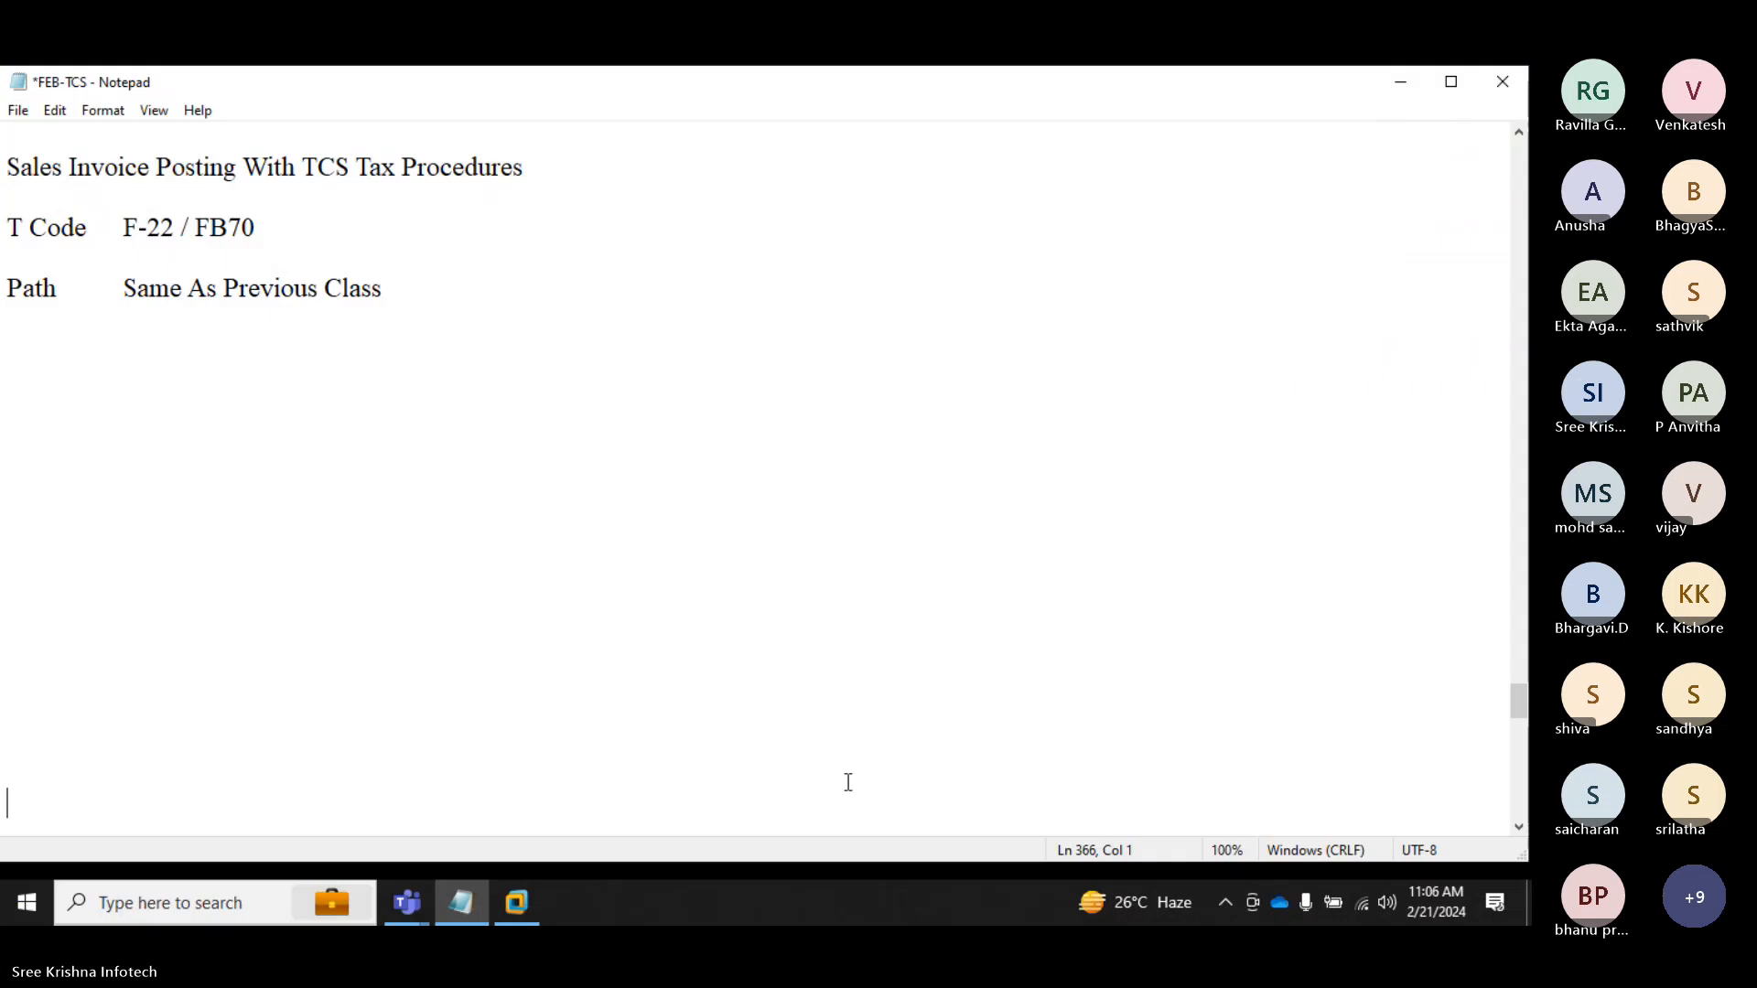
# Step: Switch to the Teams meeting and stop the meeting recording
pyautogui.moveTo(417, 916)
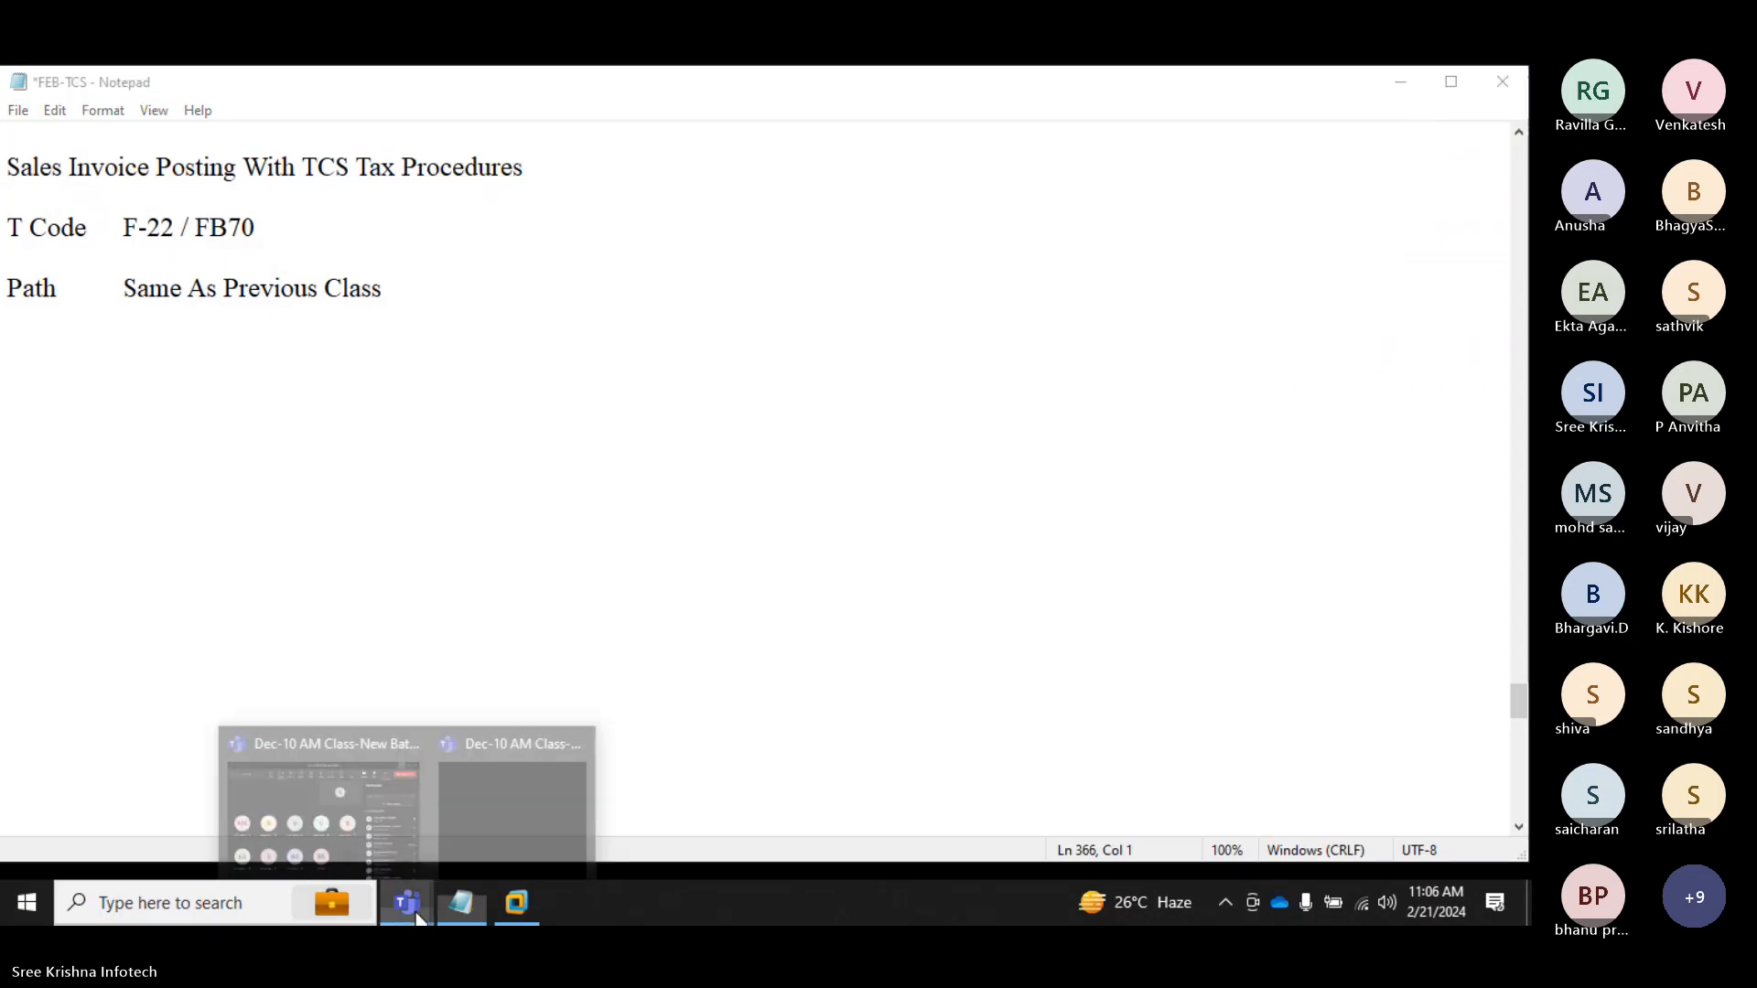
pyautogui.click(322, 745)
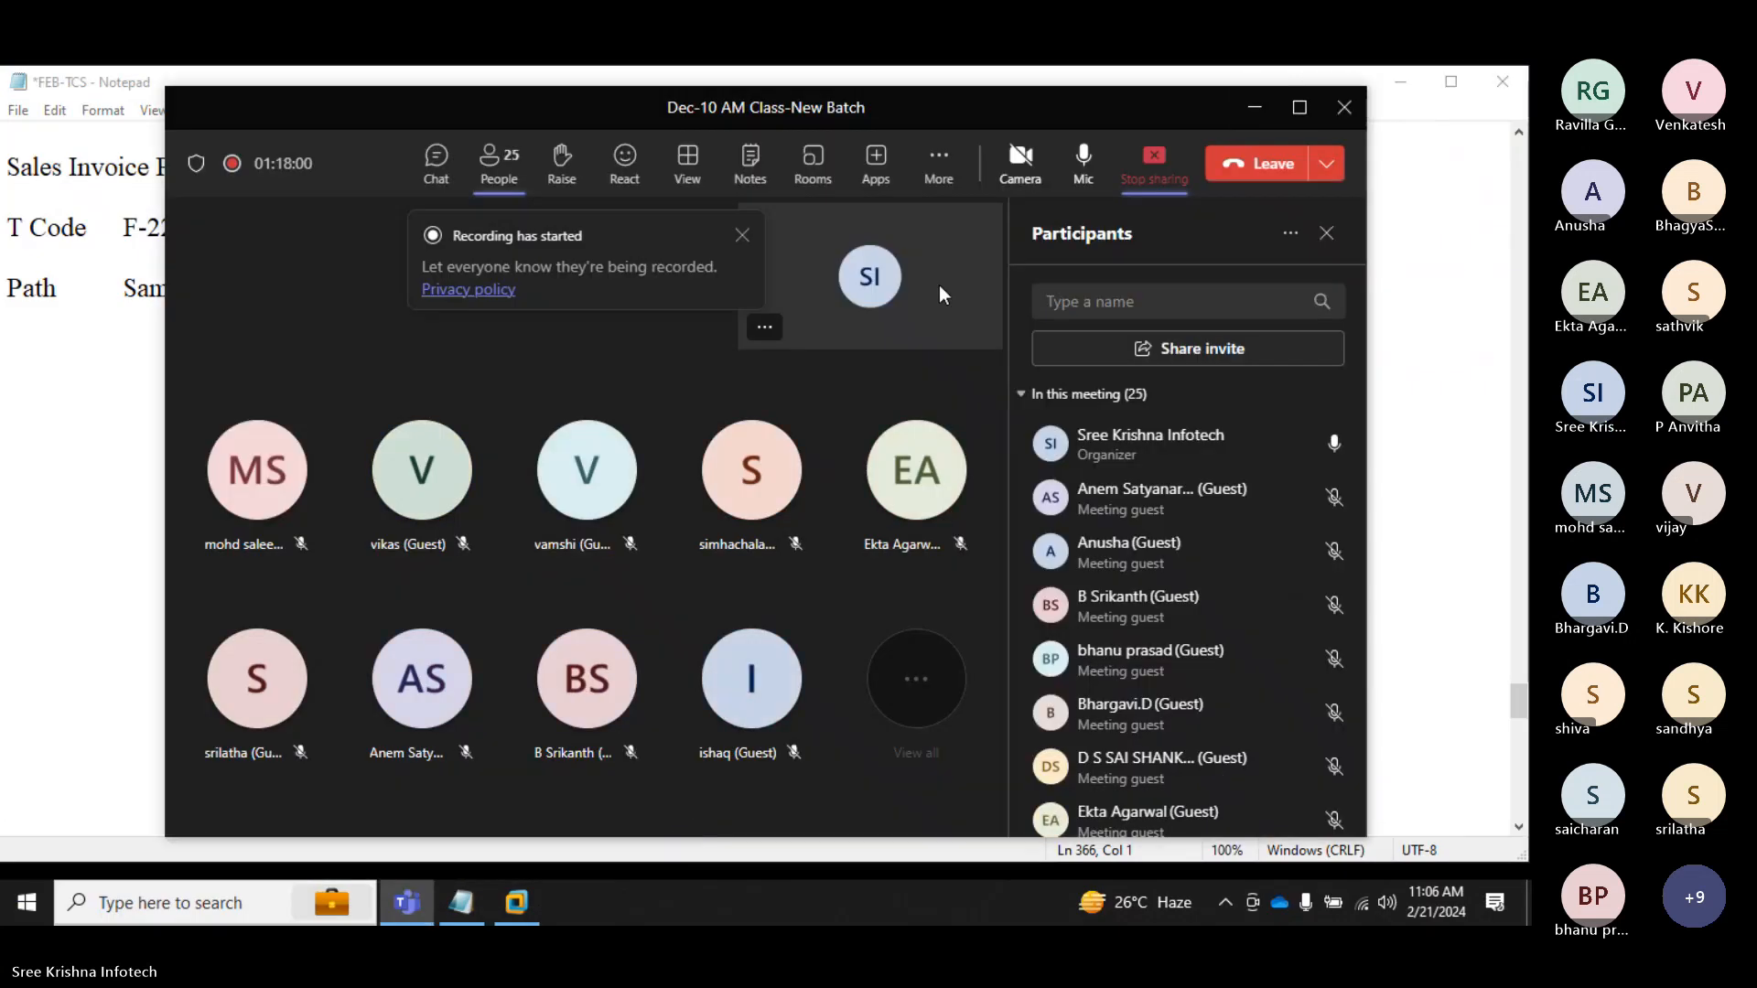
pyautogui.click(939, 163)
pyautogui.moveTo(1006, 229)
pyautogui.click(796, 236)
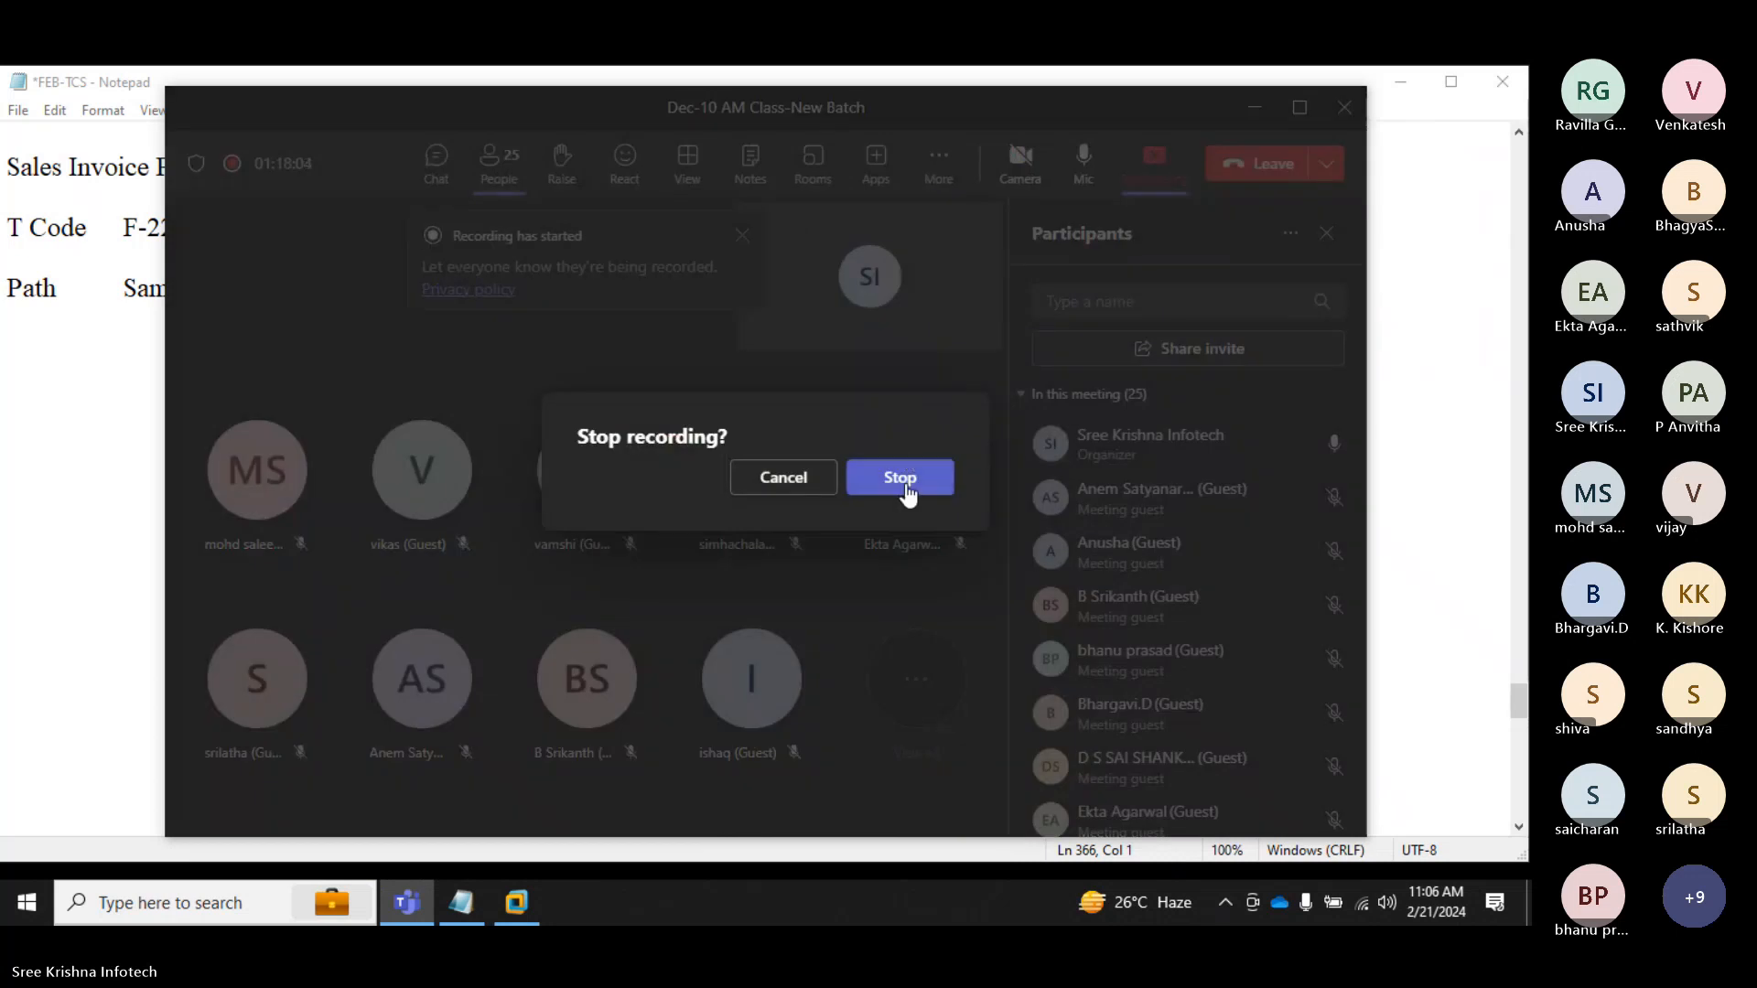